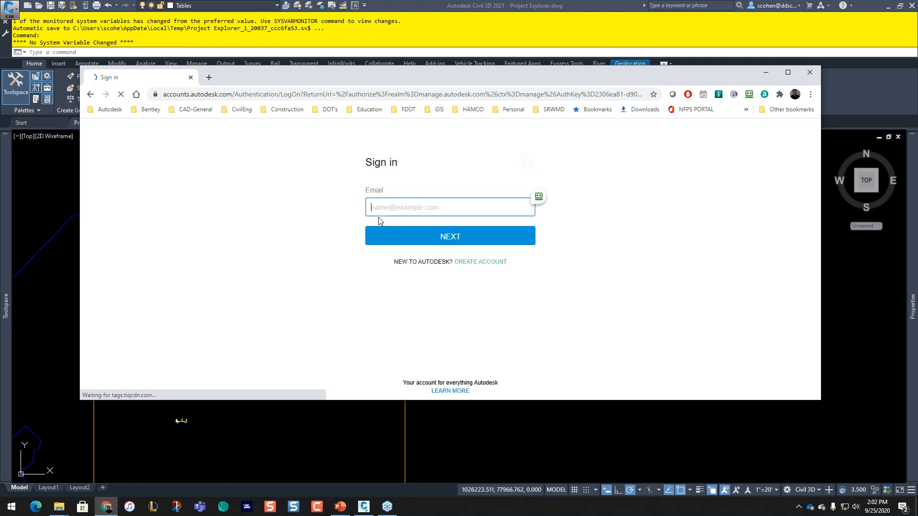
Step: Sign in to Autodesk Account using the browser's saved email and password
left_click(565, 197)
mouse_move(616, 226)
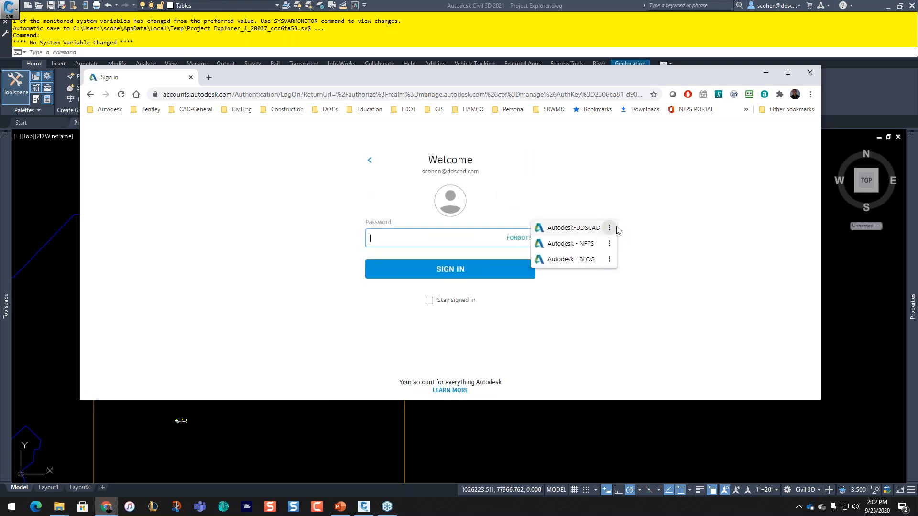
left_click(555, 228)
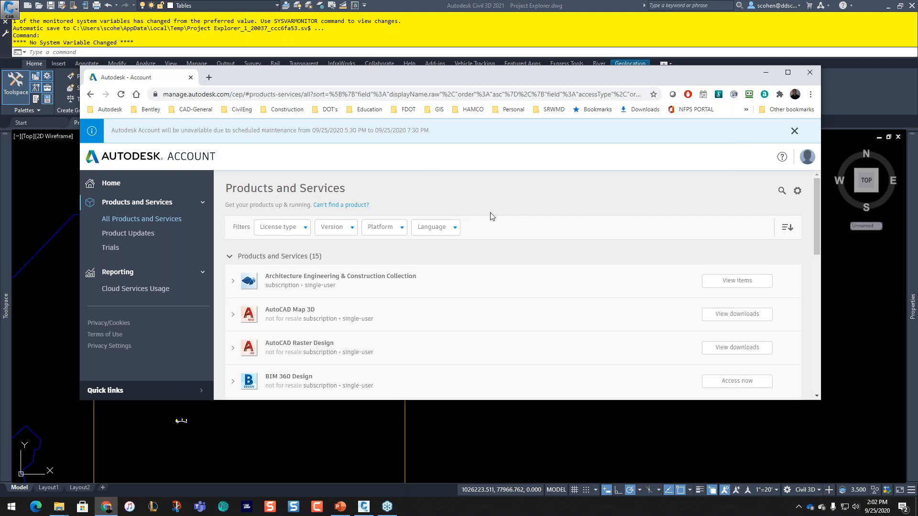
Step: Maximize the browser and scroll through the Architecture Engineering & Construction Collection's item list
left_click(788, 72)
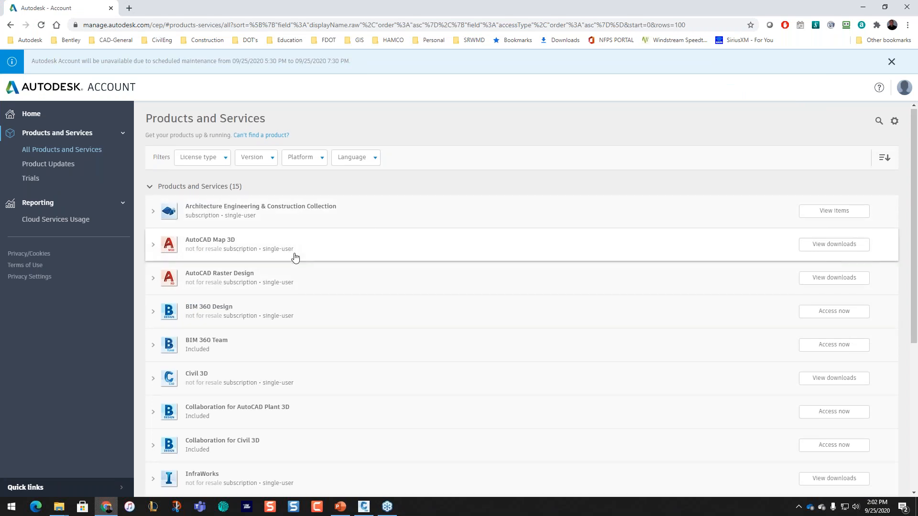
scroll(295, 258, "down", 5)
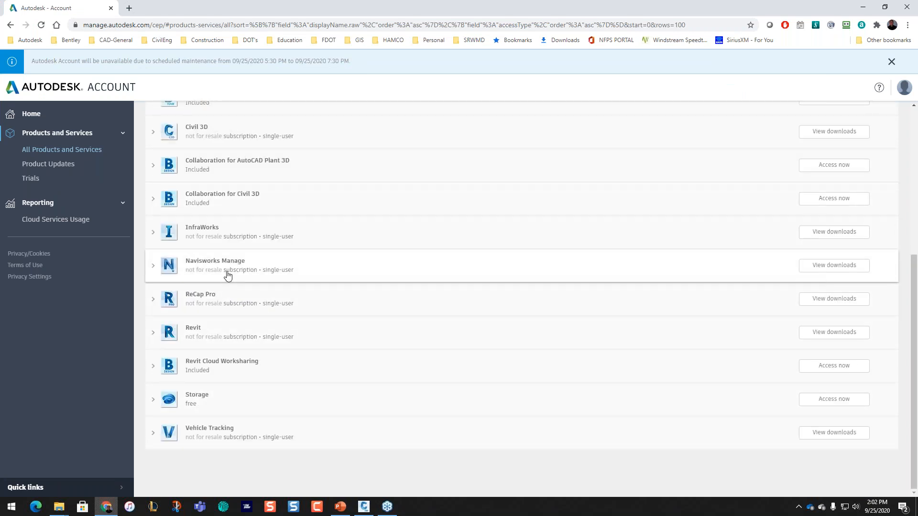
scroll(228, 276, "up", 5)
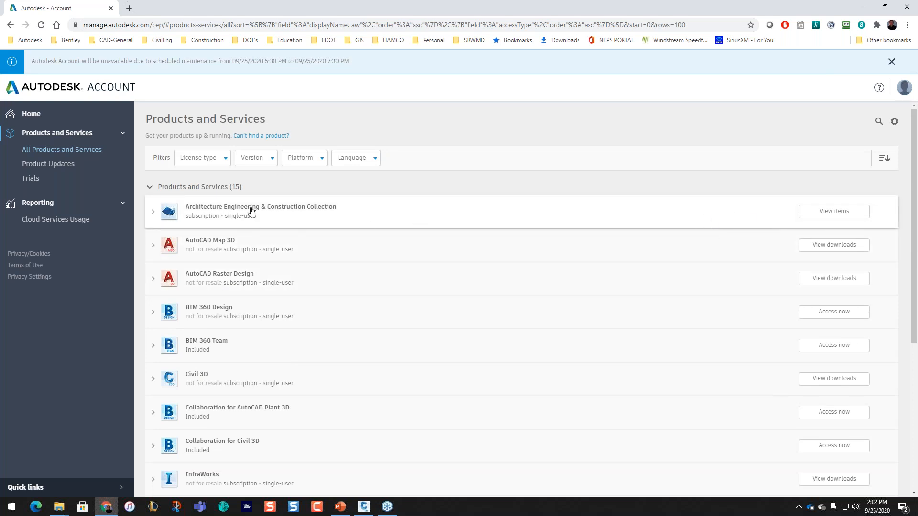
left_click(839, 218)
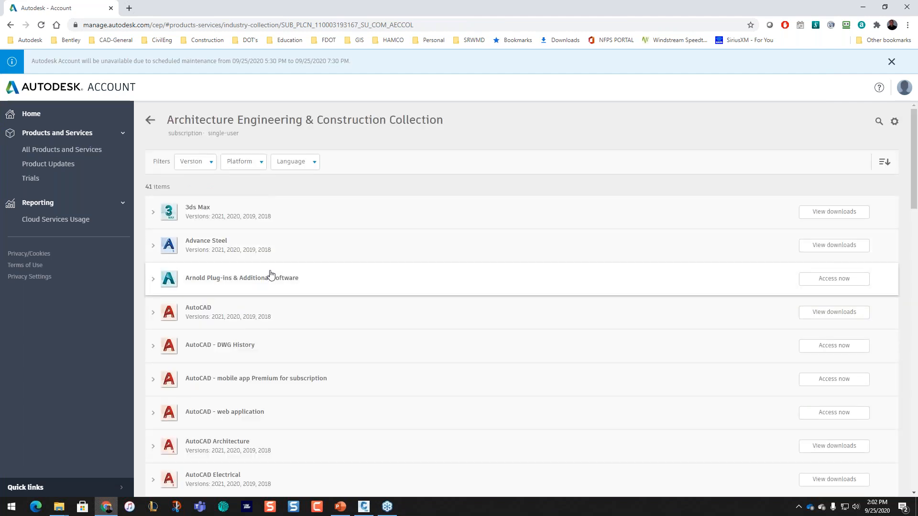
scroll(271, 274, "down", 3)
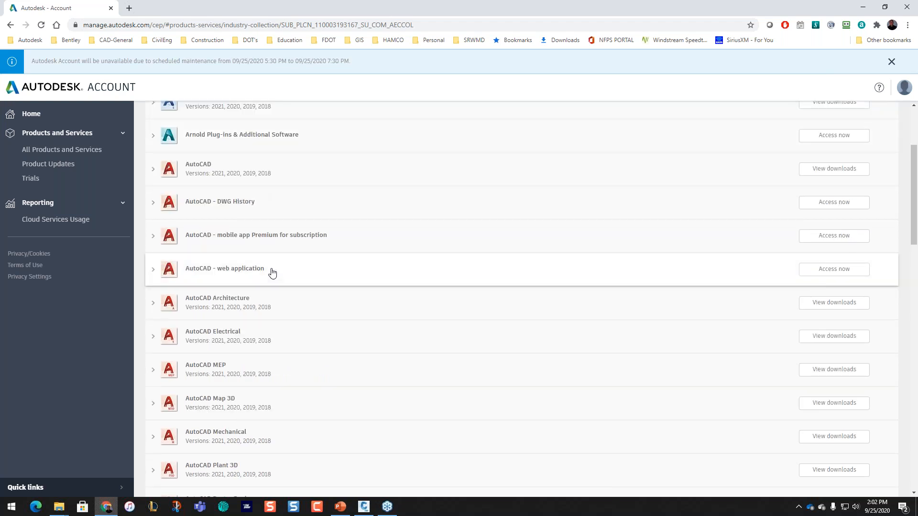
scroll(272, 273, "down", 2)
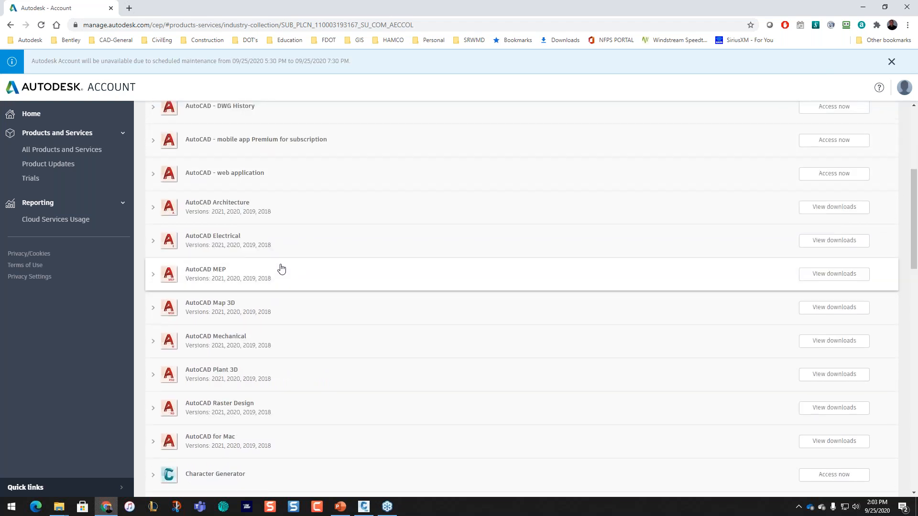
scroll(281, 268, "down", 3)
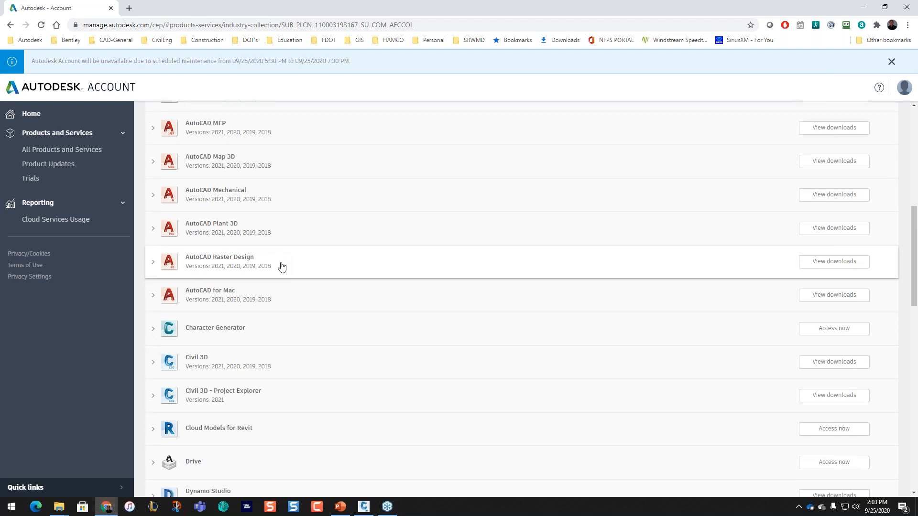
scroll(282, 267, "down", 4)
scroll(282, 268, "down", 1)
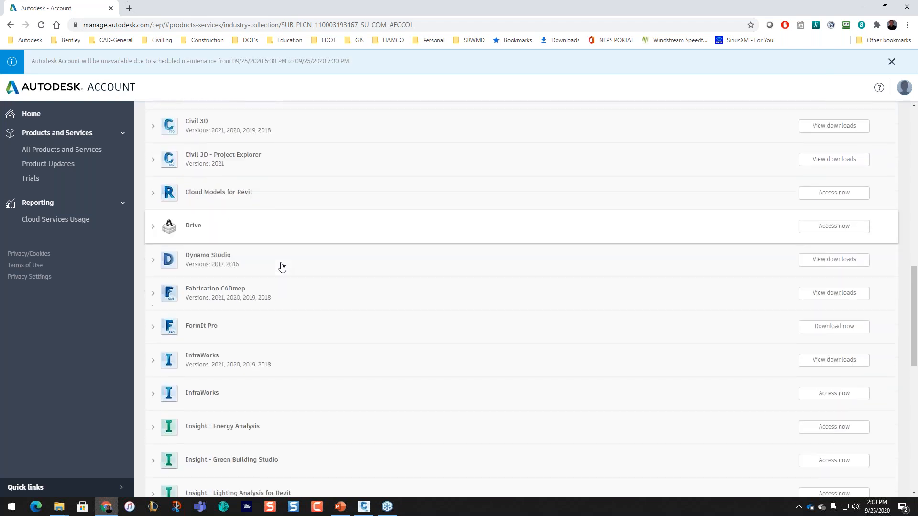
scroll(281, 265, "up", 1)
Step: Expand Civil 3D – Project Explorer to reveal its 2021 Win 64 download details
left_click(184, 213)
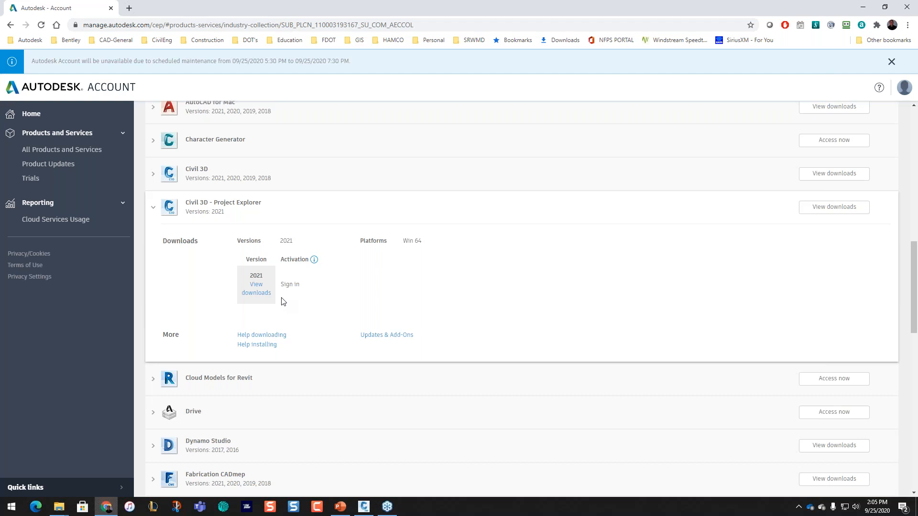
Step: Return to Civil 3D, show the Add-ins tab, and launch Project Explorer for Project Explorer.dwg
left_click(861, 7)
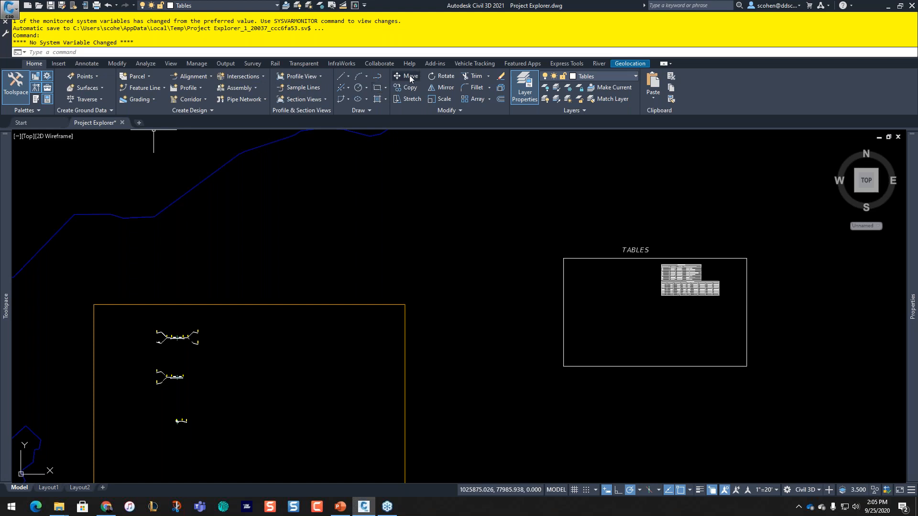
left_click(431, 65)
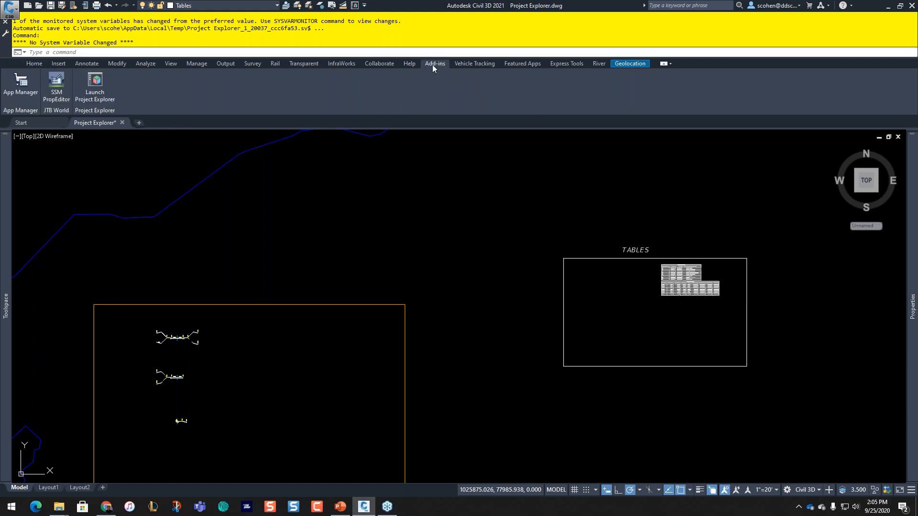
left_click(432, 65)
right_click(89, 90)
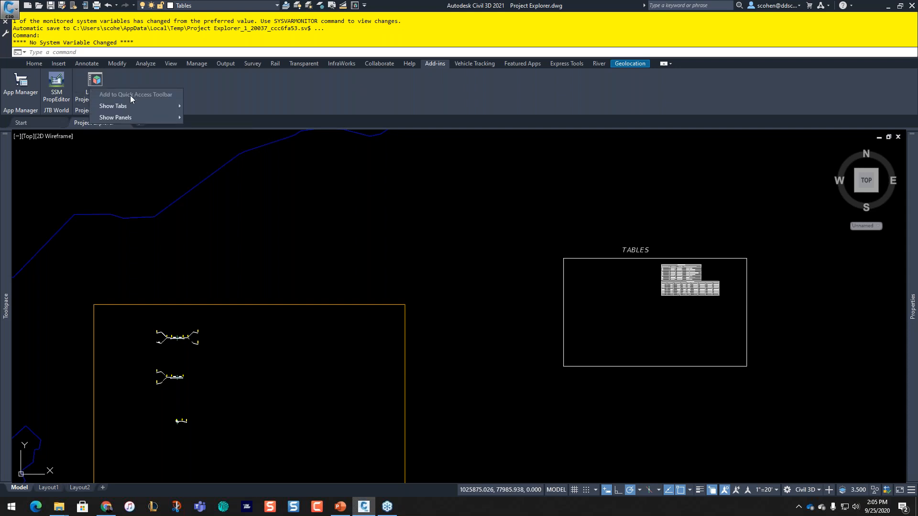
left_click(428, 7)
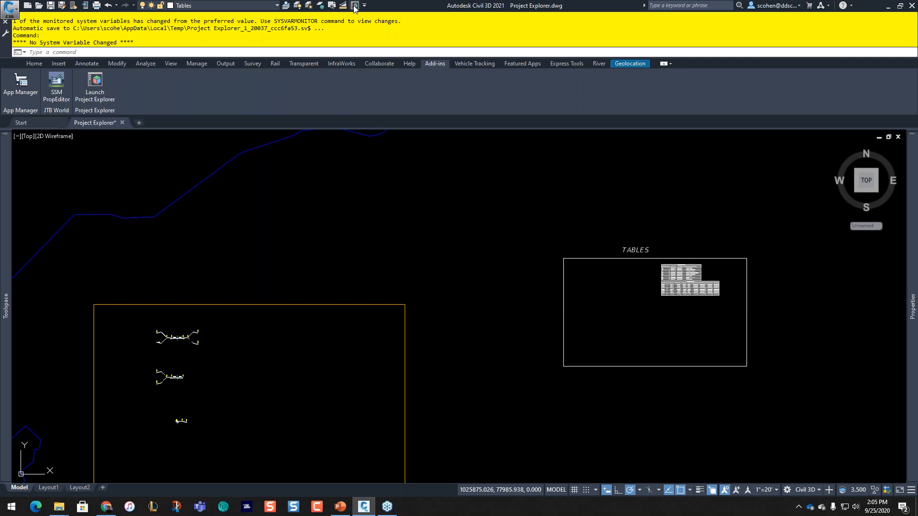
left_click(355, 7)
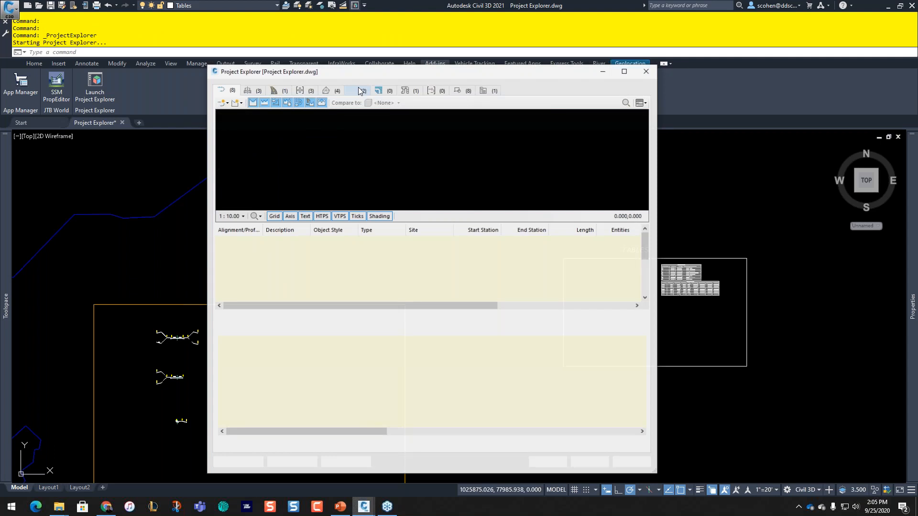
Step: Resize Project Explorer and move it top-right, showing the CR NE, CR SE and First Street alignments
left_click(34, 64)
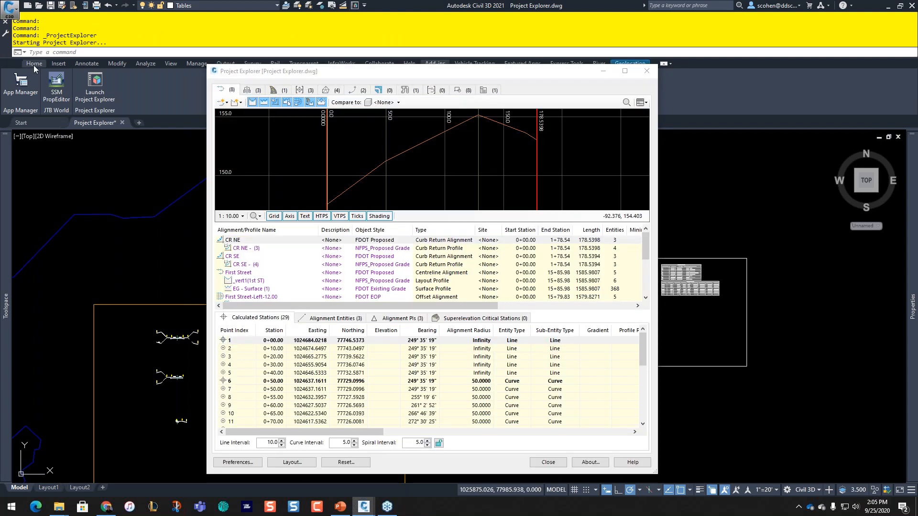
left_click(318, 75)
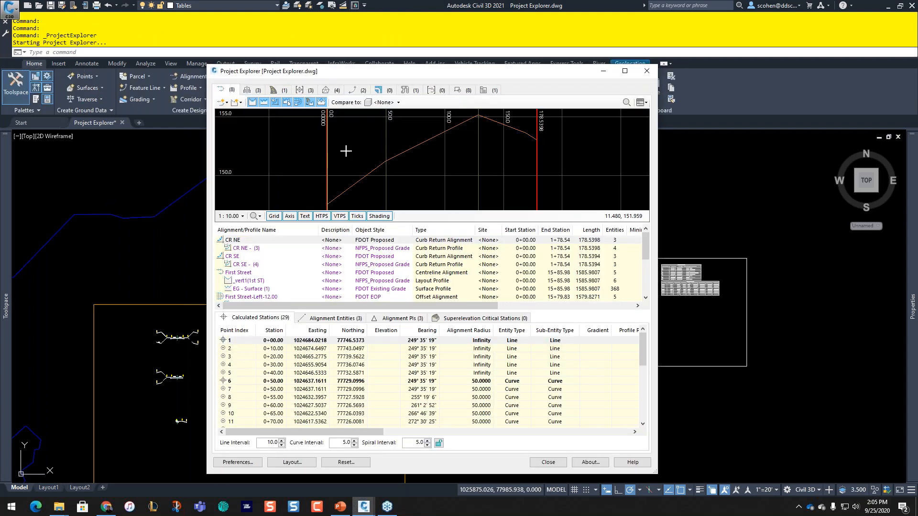
left_click_drag(209, 65, 256, 177)
left_click_drag(330, 186, 569, 96)
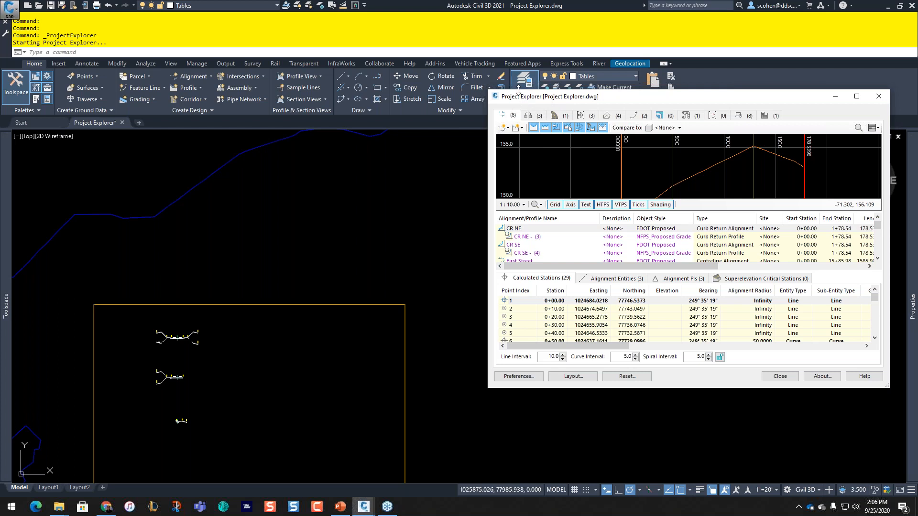
left_click_drag(513, 55, 516, 18)
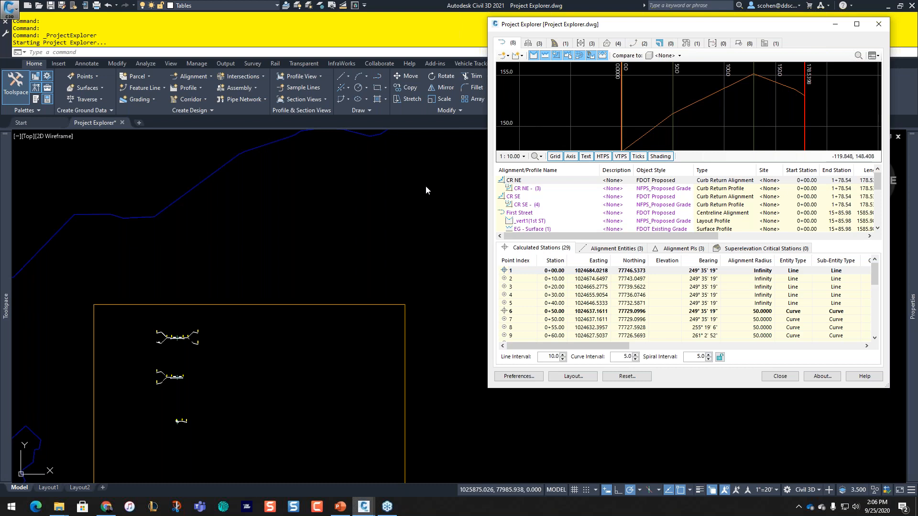
Step: Zoom and pan the drawing to bring the pond and corridor into view
left_click(386, 214)
scroll(174, 362, "down", 4)
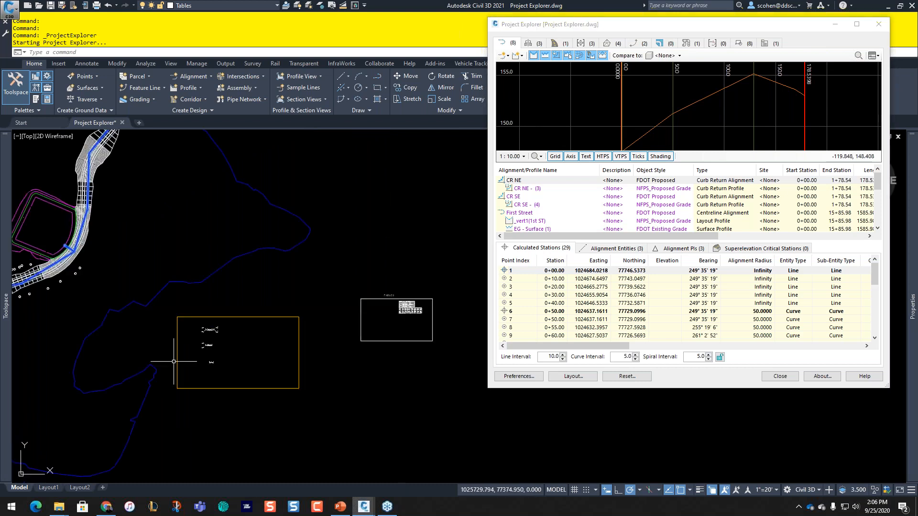
scroll(181, 278, "up", 2)
mouse_move(26, 203)
middle_mouse_down()
mouse_move(181, 278)
mouse_move(232, 141)
middle_mouse_up()
scroll(181, 277, "up", 2)
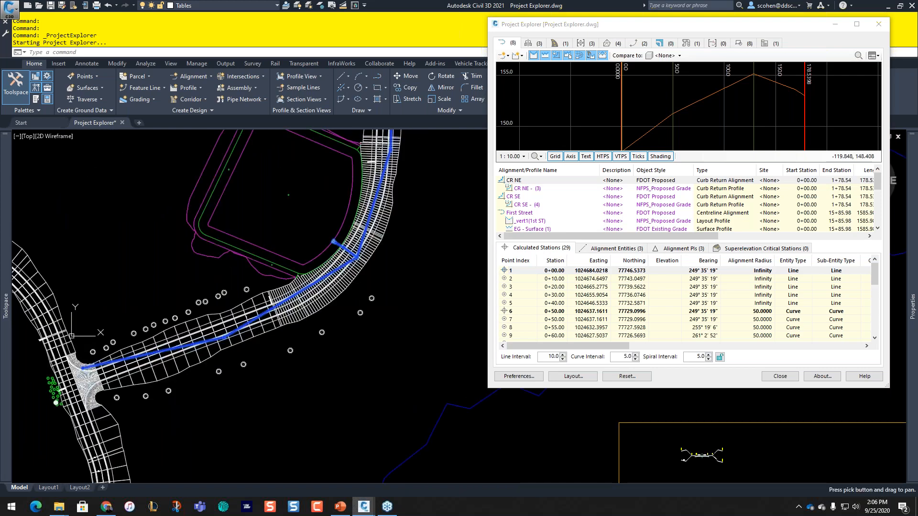
scroll(153, 356, "up", 7)
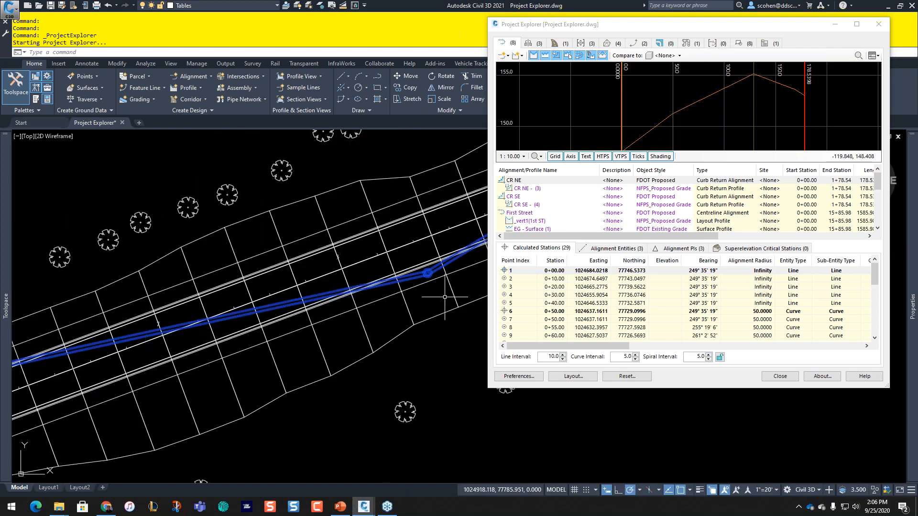
scroll(445, 297, "up", 4)
Step: Select the drainage structure on the blue alignment, view its actions, then cancel the selection
left_click(404, 284)
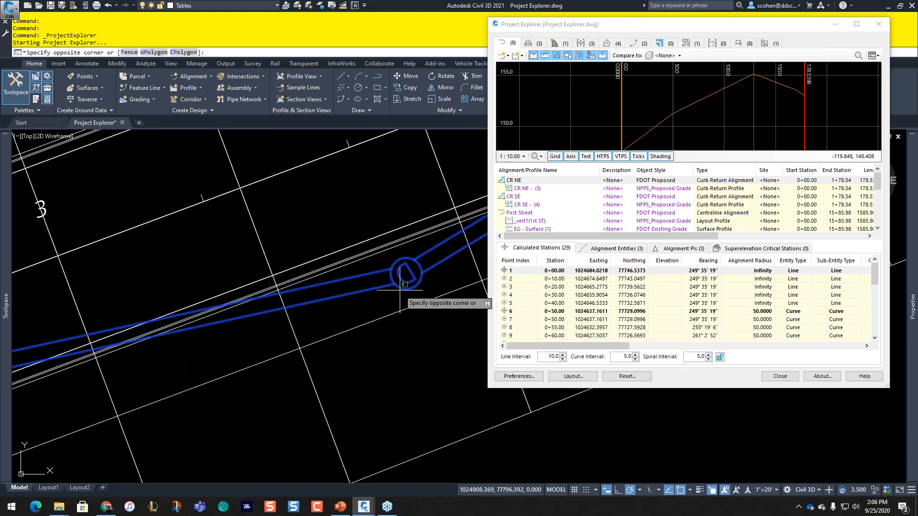
left_click(402, 287)
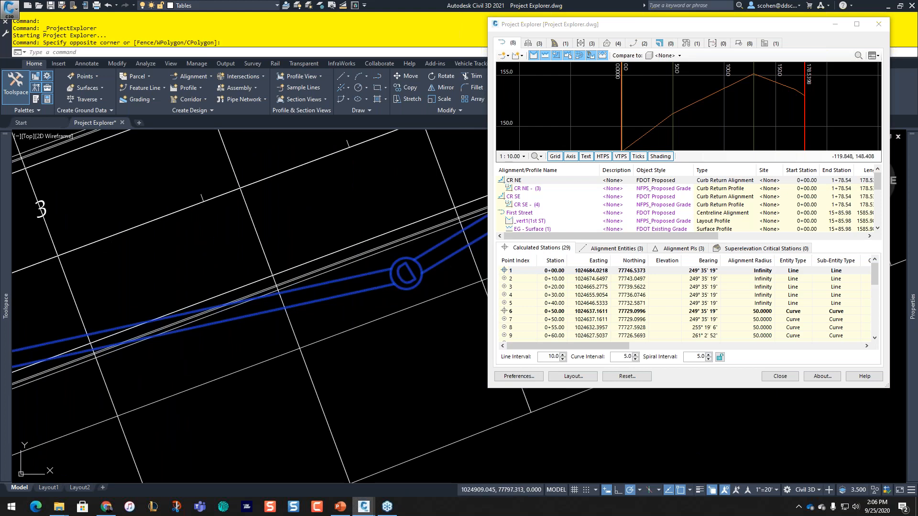
right_click(415, 260)
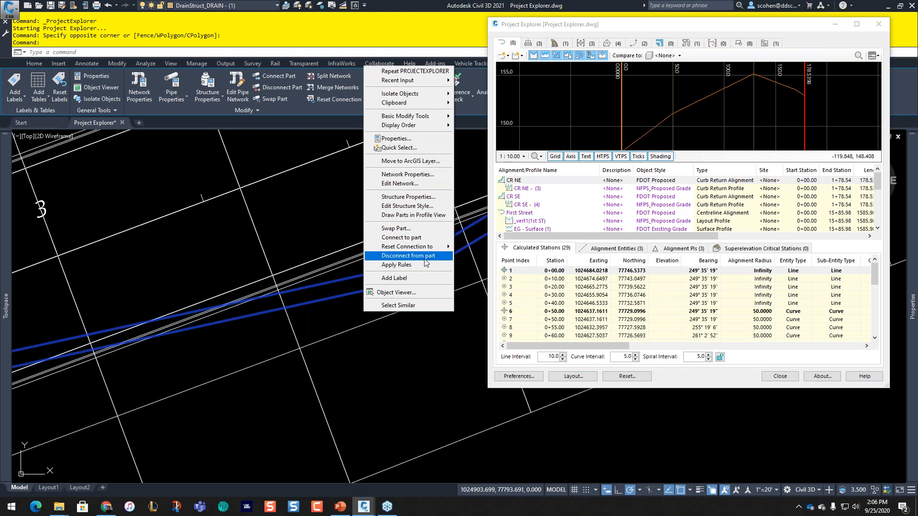
key("Escape")
key("Escape")
left_click(401, 345)
left_click(413, 341)
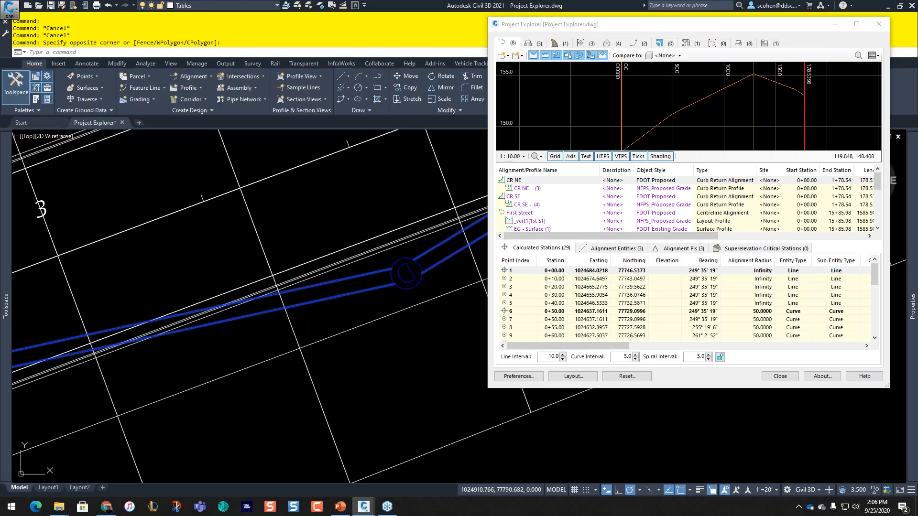
Step: Regenerate the drawing with R and shift Project Explorer left and down
type("R")
key("Return")
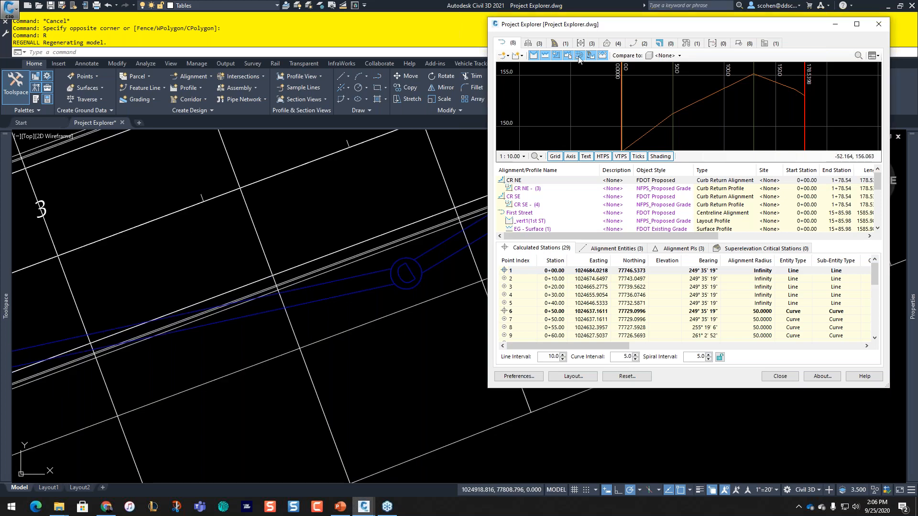
mouse_move(589, 28)
left_mouse_down()
mouse_move(192, 124)
mouse_move(126, 95)
left_mouse_up()
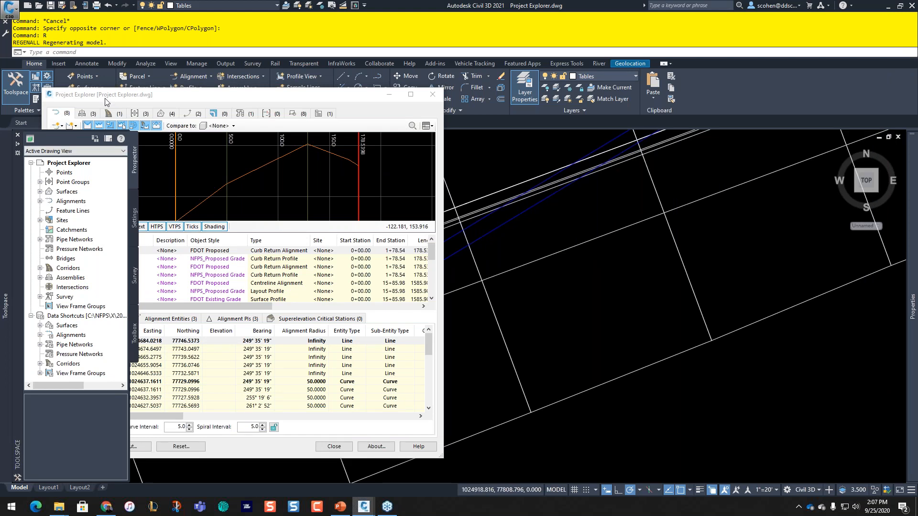
left_click(174, 98)
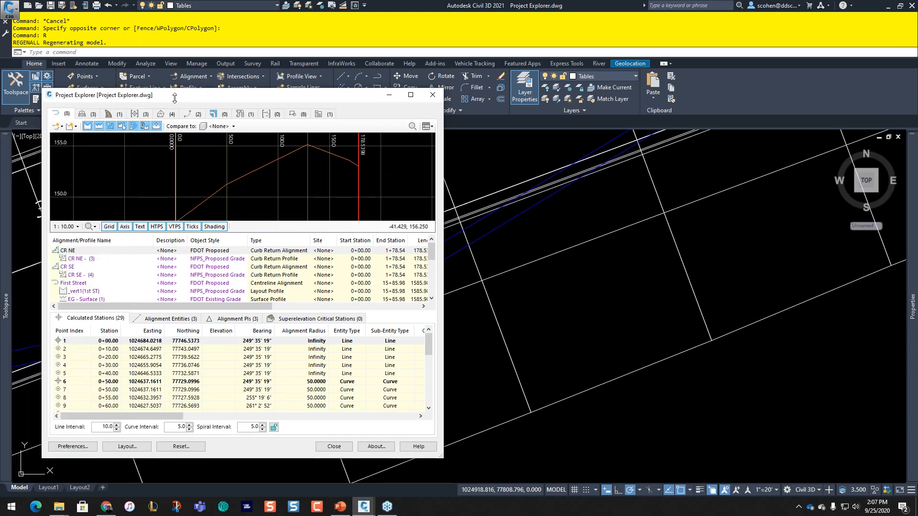
left_click_drag(175, 98, 636, 59)
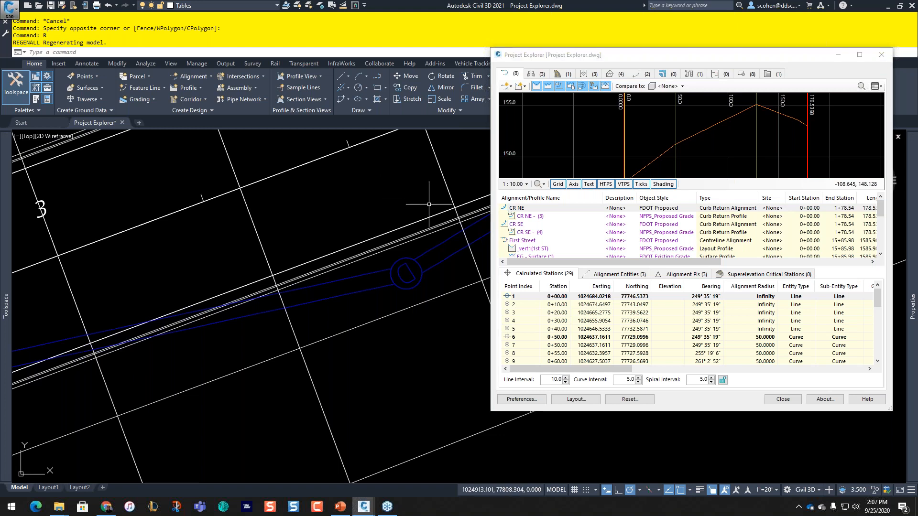
scroll(391, 229, "down", 3)
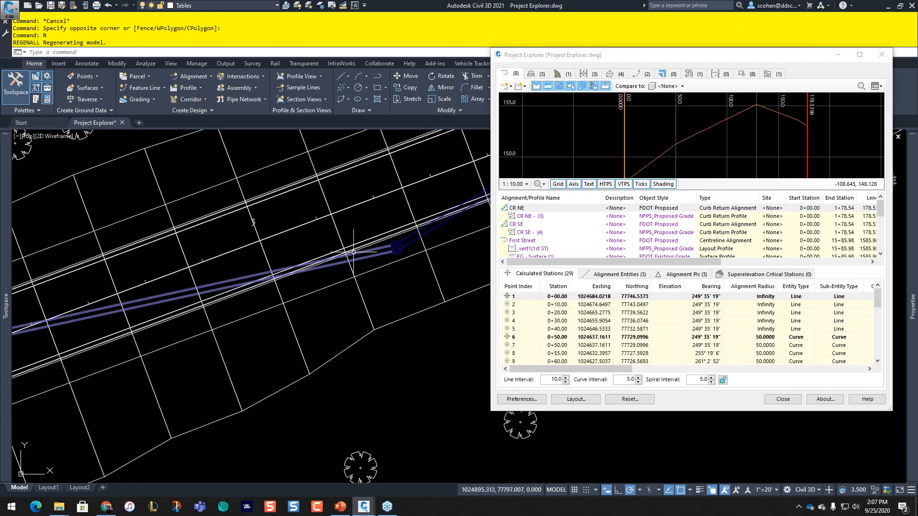
scroll(354, 251, "down", 5)
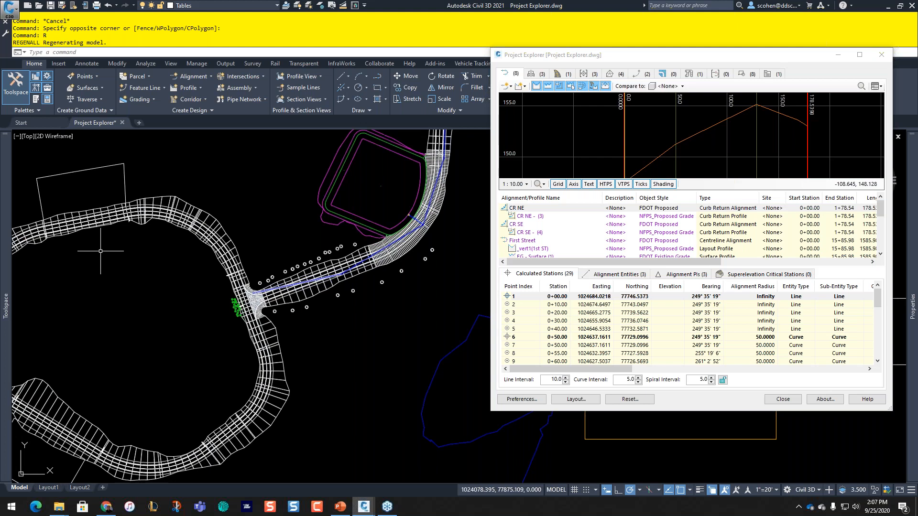
scroll(390, 248, "down", 6)
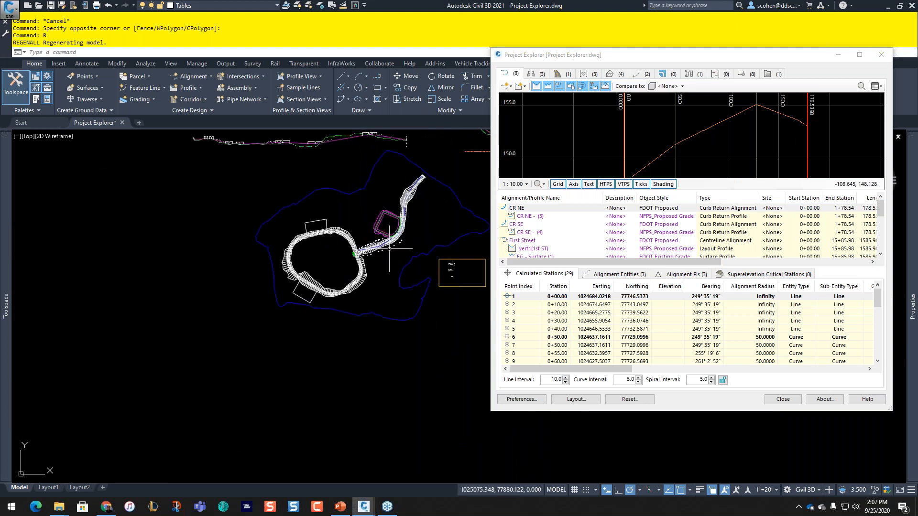
middle_click_drag(389, 249, 292, 332)
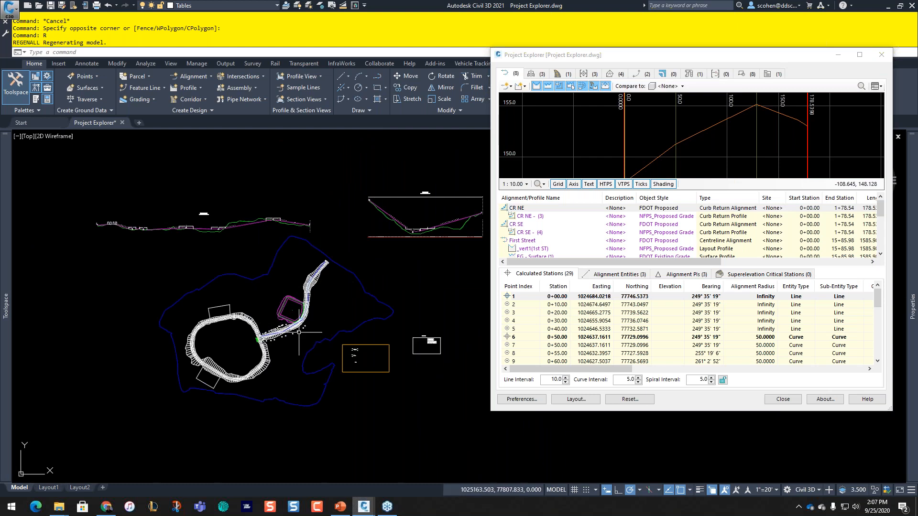
scroll(292, 324, "up", 4)
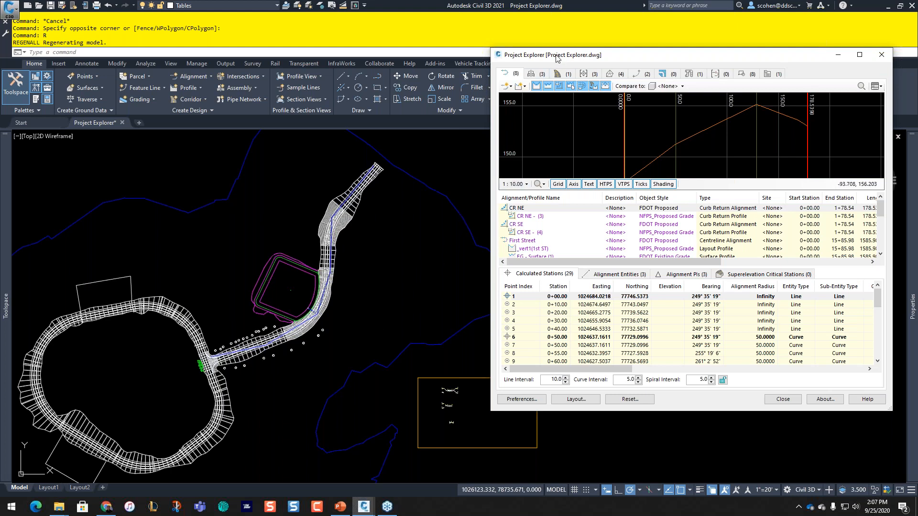
left_click_drag(538, 60, 454, 80)
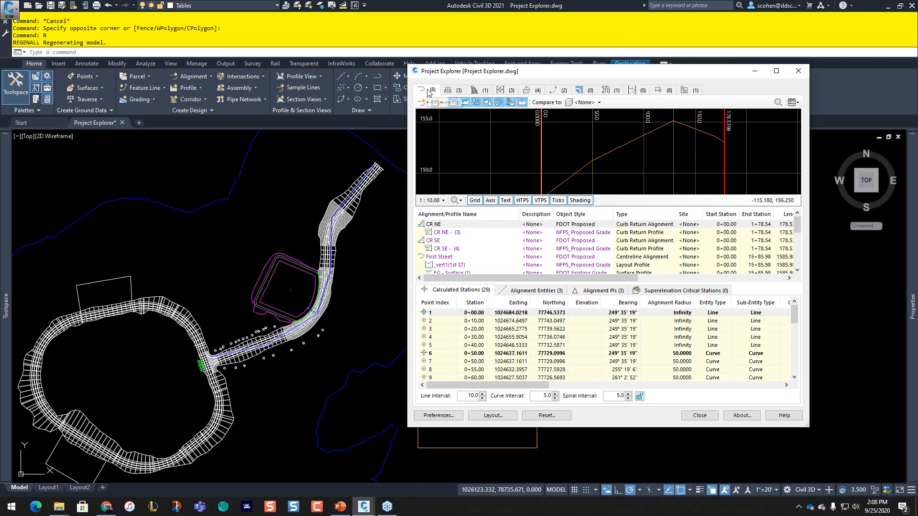
left_click(443, 258)
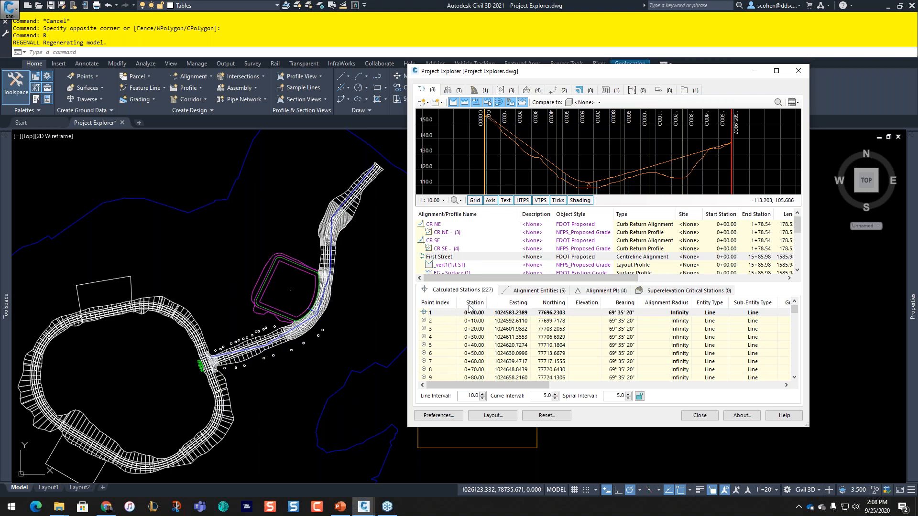
Step: Switch Project Explorer to the Assemblies list and check its Show All Assemblies filter
left_click(448, 91)
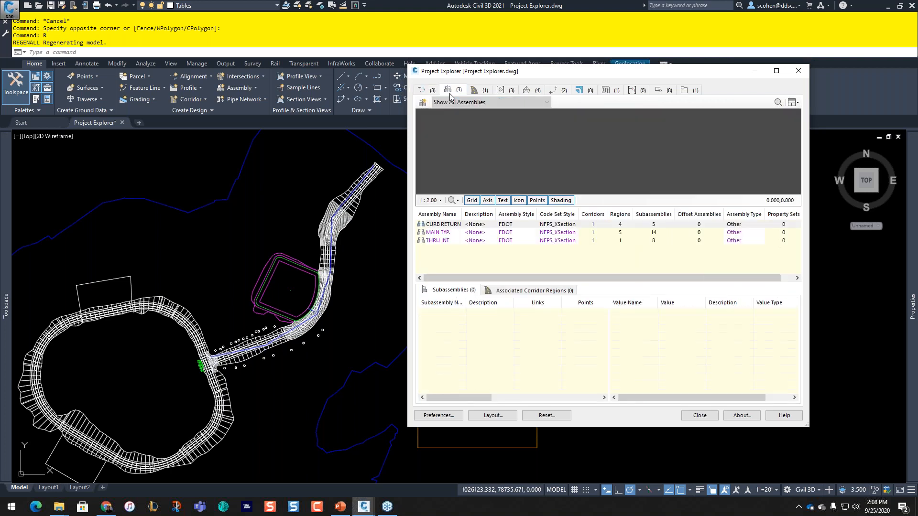
left_click(453, 103)
left_click(453, 103)
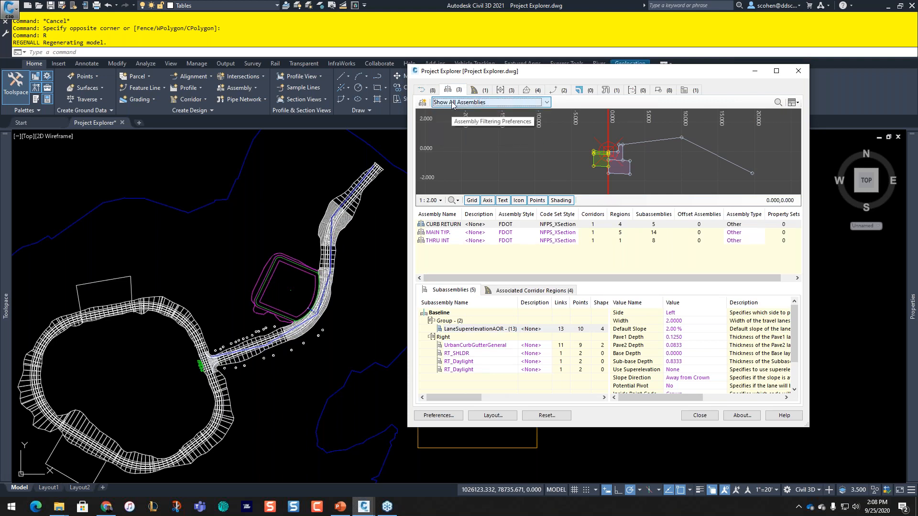
Step: Preview the CURB RETURN, MAIN TYP. and THRU INT assemblies, then view the Subassemblies listing
left_click(435, 225)
left_click(434, 233)
left_click(435, 241)
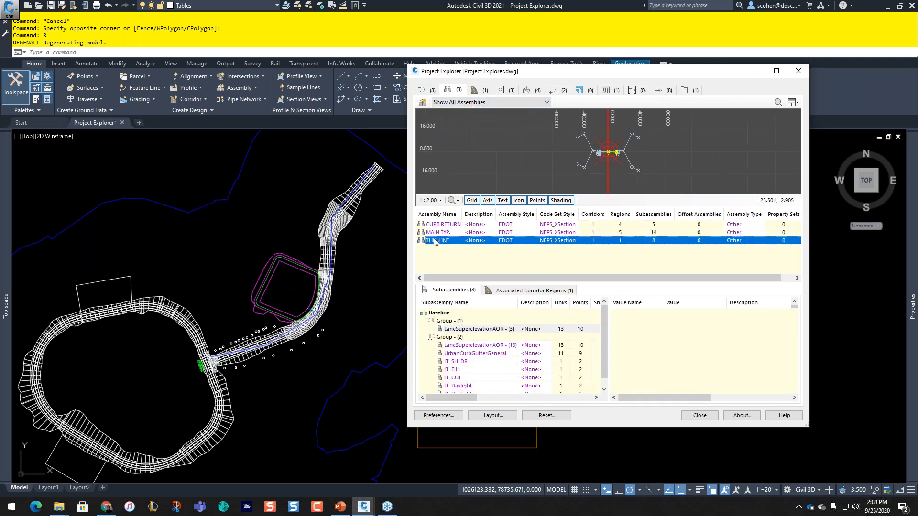
left_click(434, 225)
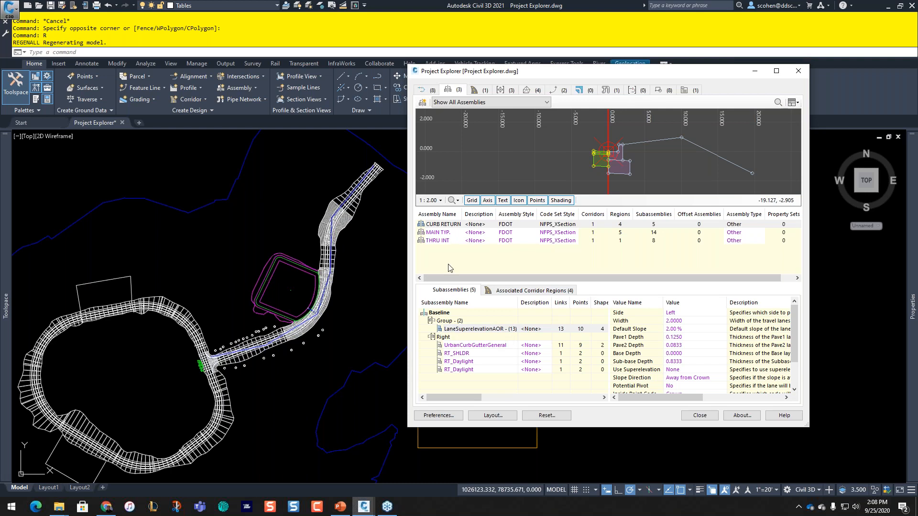
left_click(484, 90)
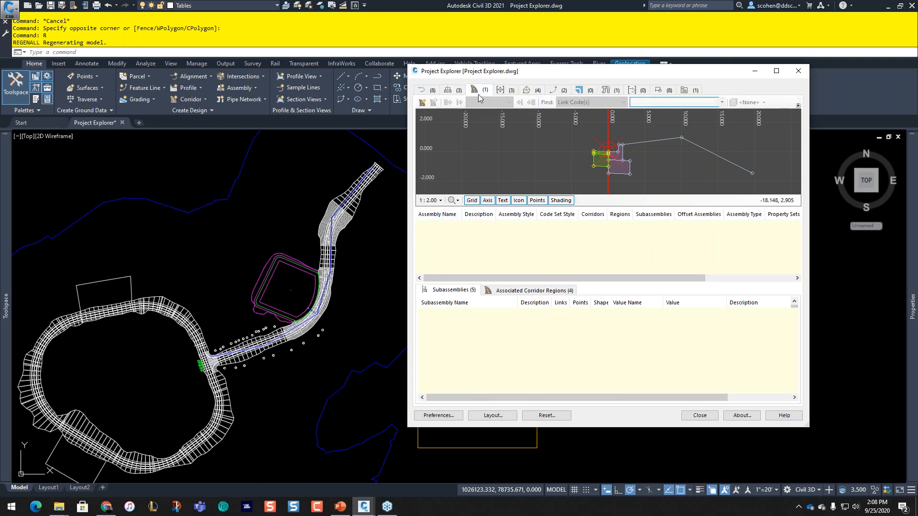
Step: Browse point groups, surfaces, pond feature lines, parcels, storm pipes, sample lines, blocks and object sets, then alignments
left_click(501, 90)
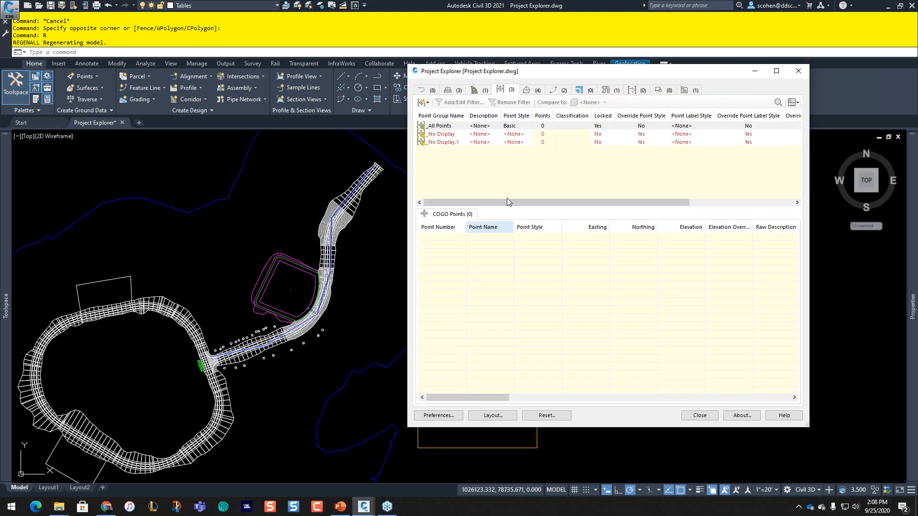
left_click(528, 91)
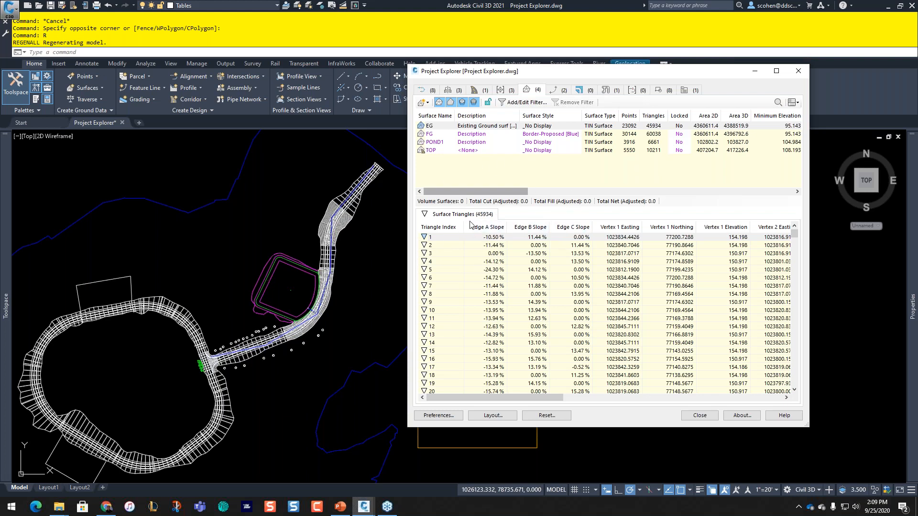
left_click(557, 91)
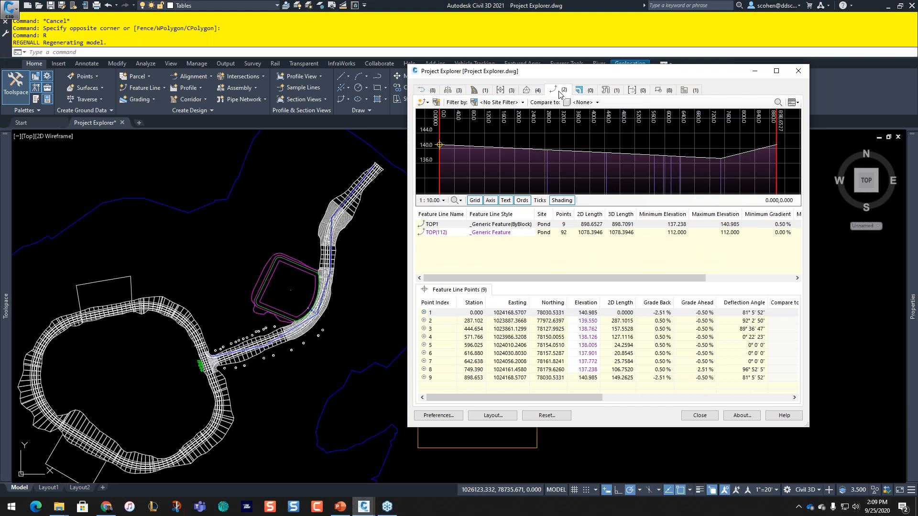
left_click(590, 93)
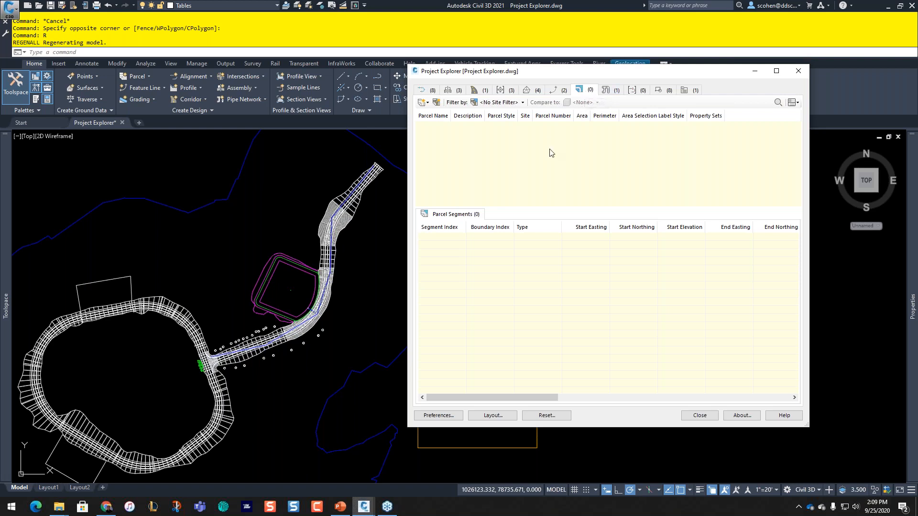
left_click(605, 90)
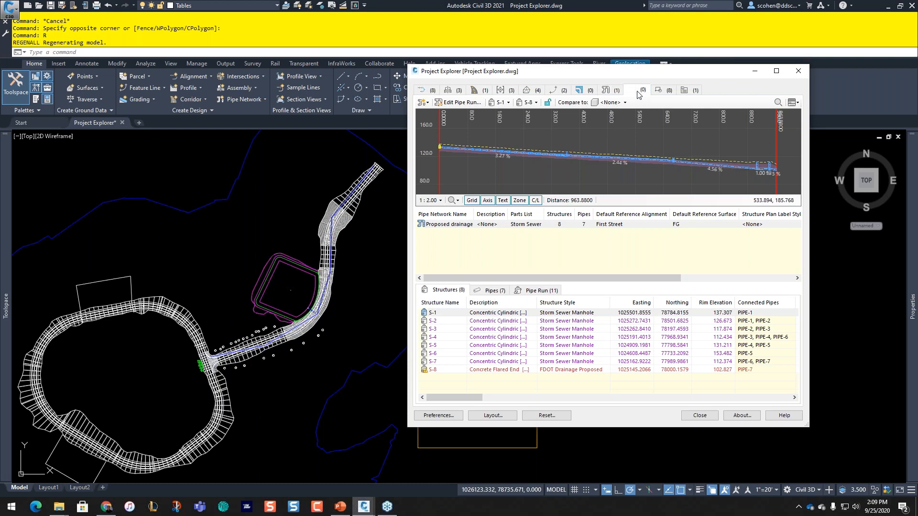
left_click(637, 91)
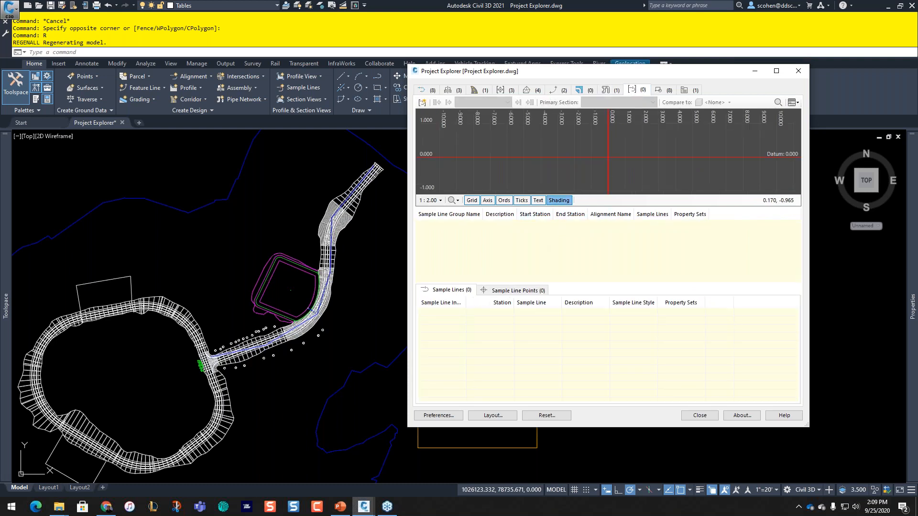
left_click(660, 93)
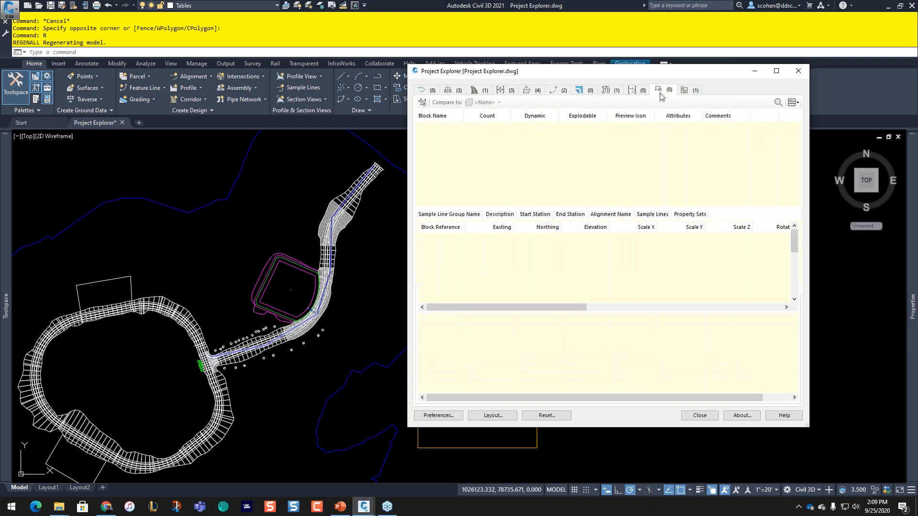
left_click(684, 90)
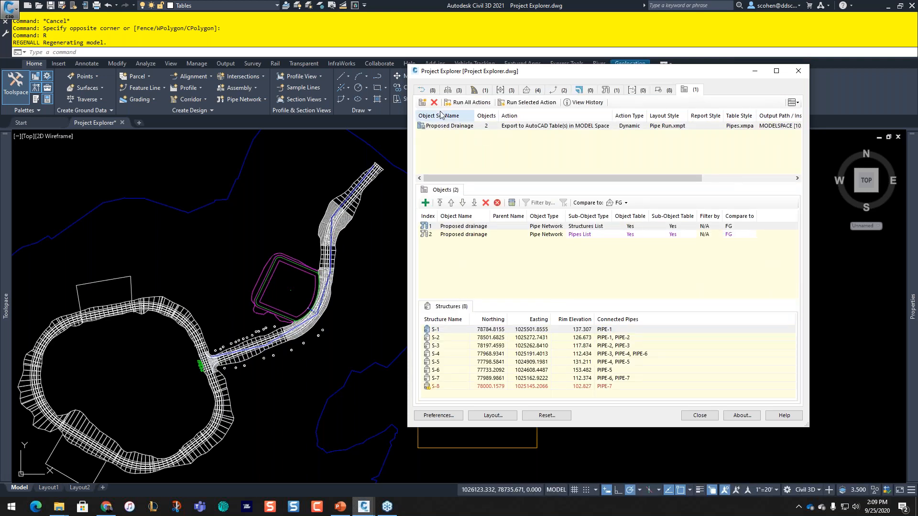
left_click(423, 92)
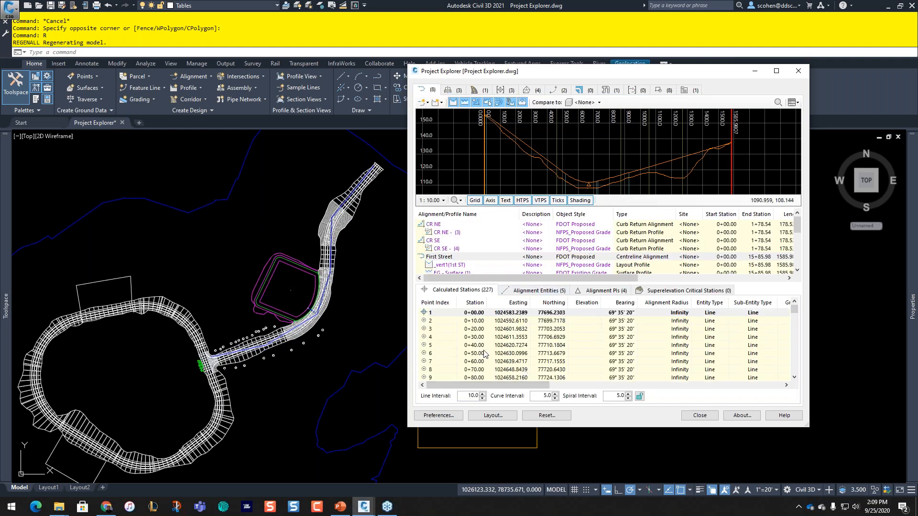
Step: Review Project Explorer Preferences: General, Feature Line, Assembly, Corridor, Pipe Network, Section and Report pages
left_click(445, 415)
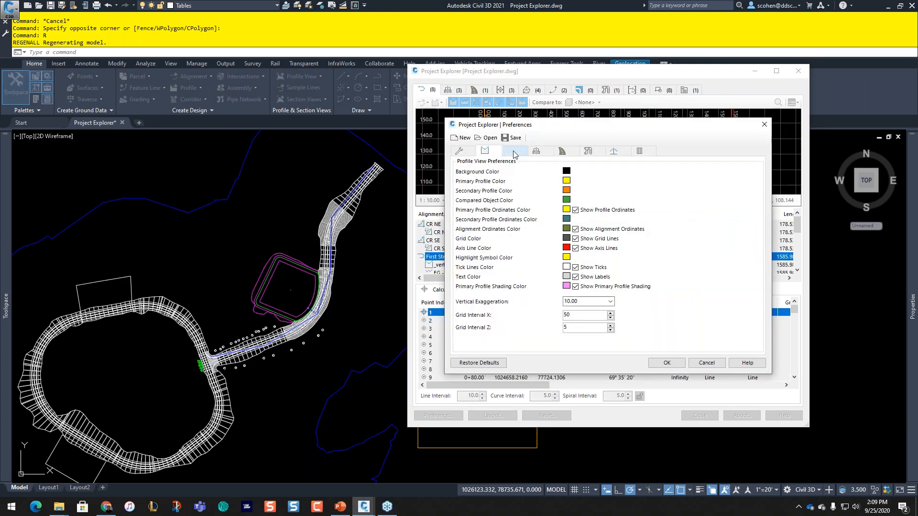
left_click(459, 151)
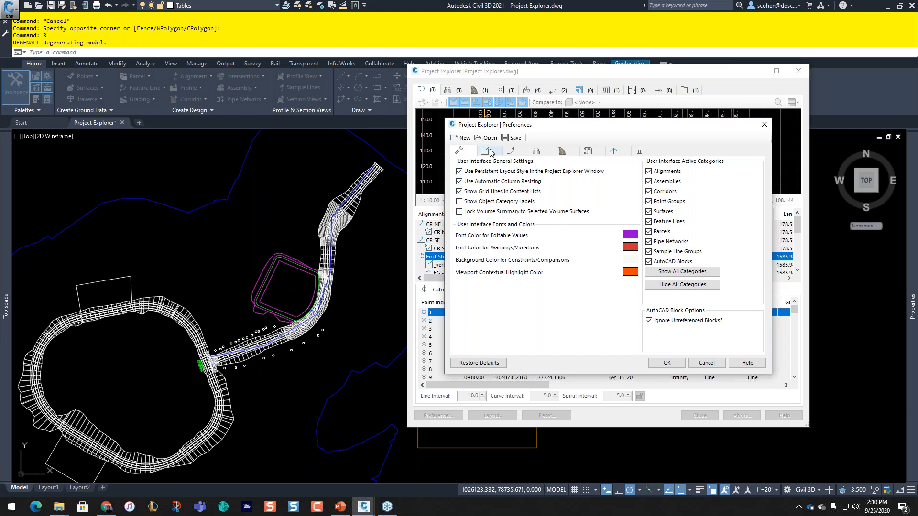
left_click(511, 151)
left_click(538, 151)
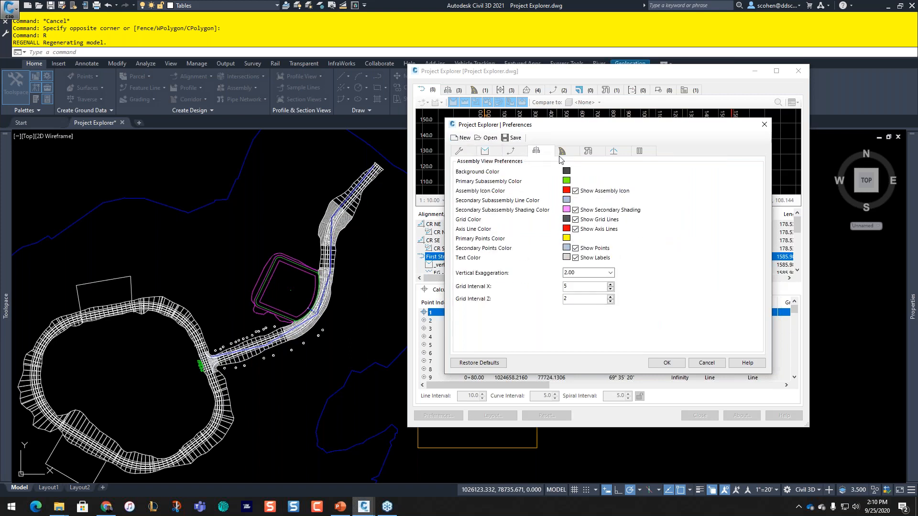
left_click(564, 151)
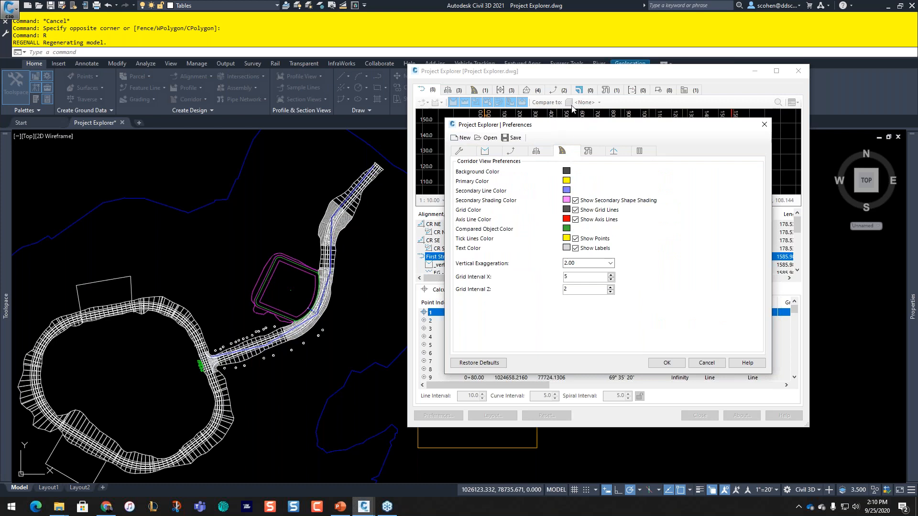
left_click(588, 151)
left_click(612, 152)
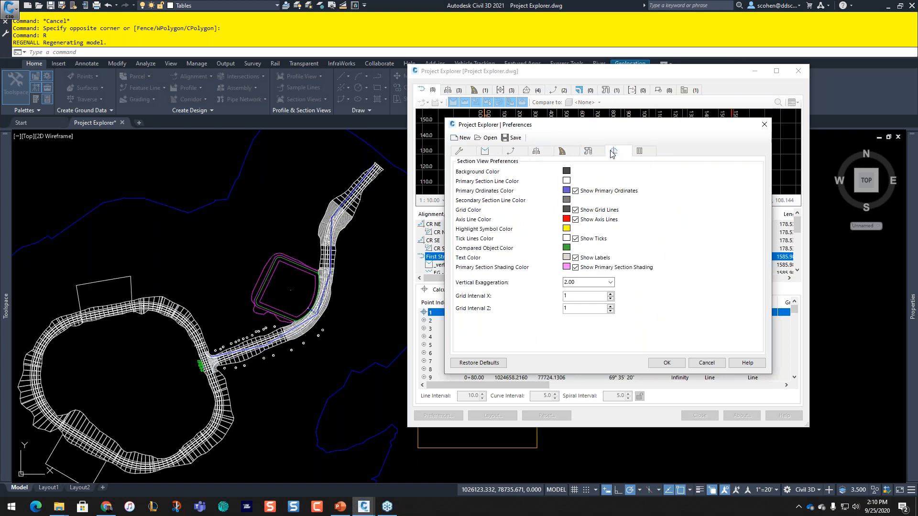
left_click(639, 151)
left_click(458, 152)
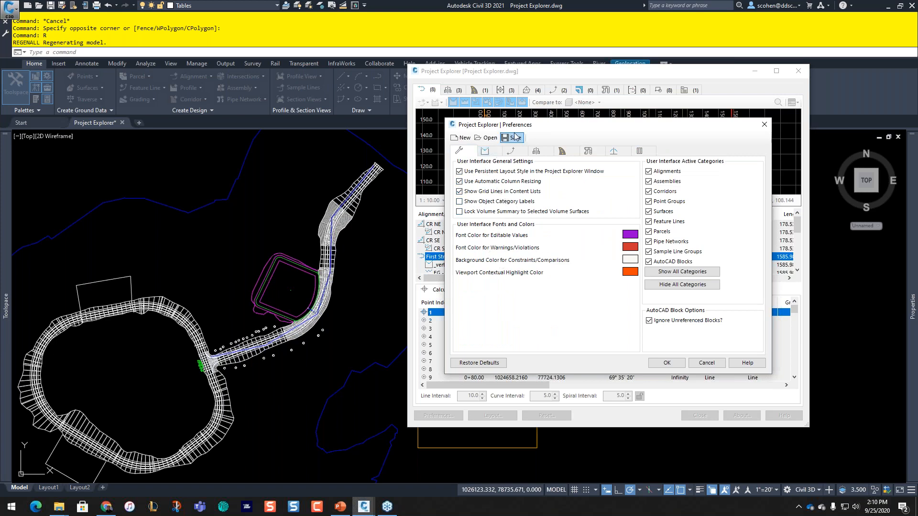
Step: Move the Preferences window to check the profile graph, then close it unchanged
left_click_drag(528, 128, 538, 193)
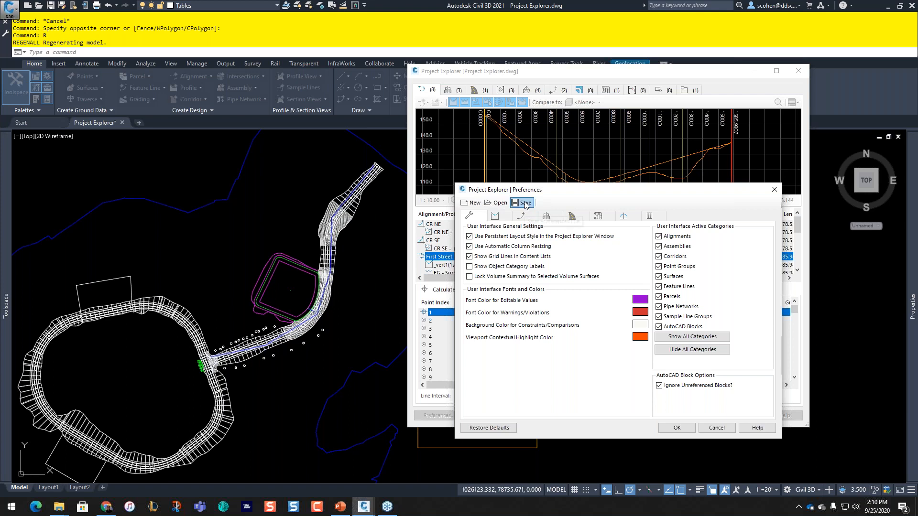
left_click_drag(521, 194, 488, 143)
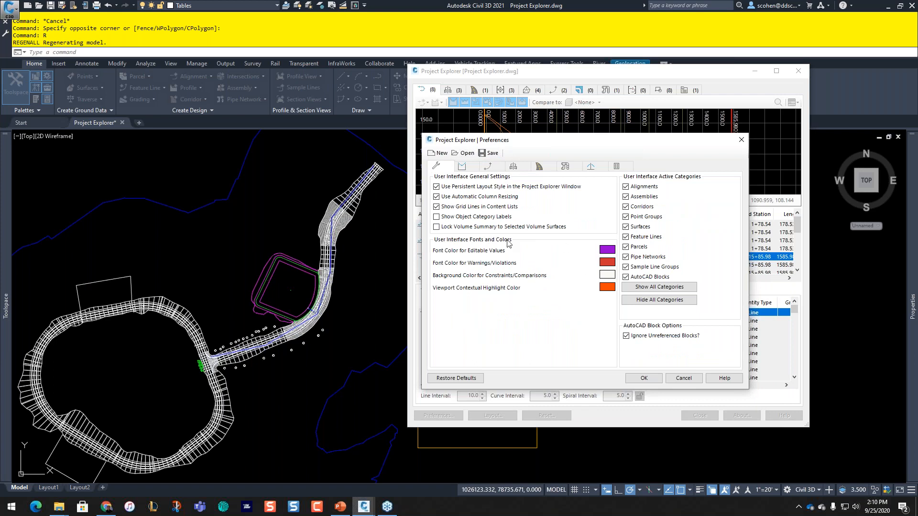
left_click(683, 378)
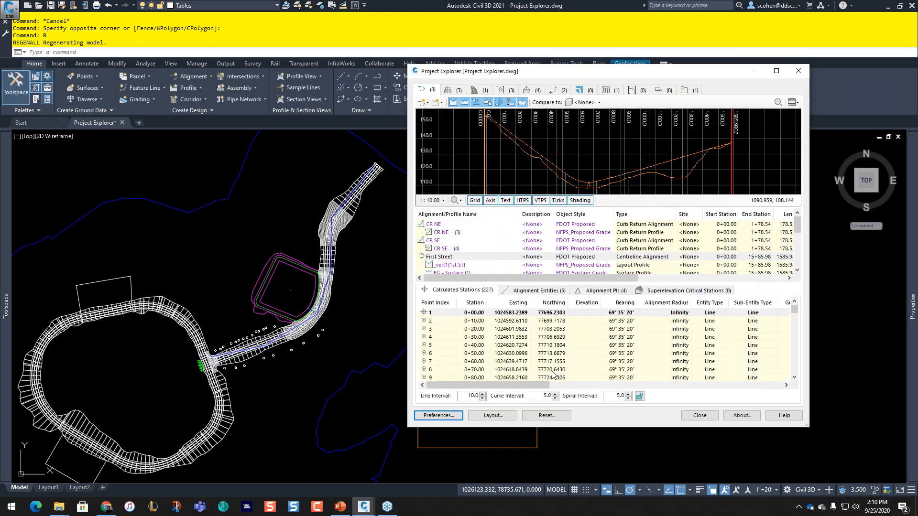
Step: Hide the Design Check Set column in the Alignment/Profile column layout
left_click(490, 416)
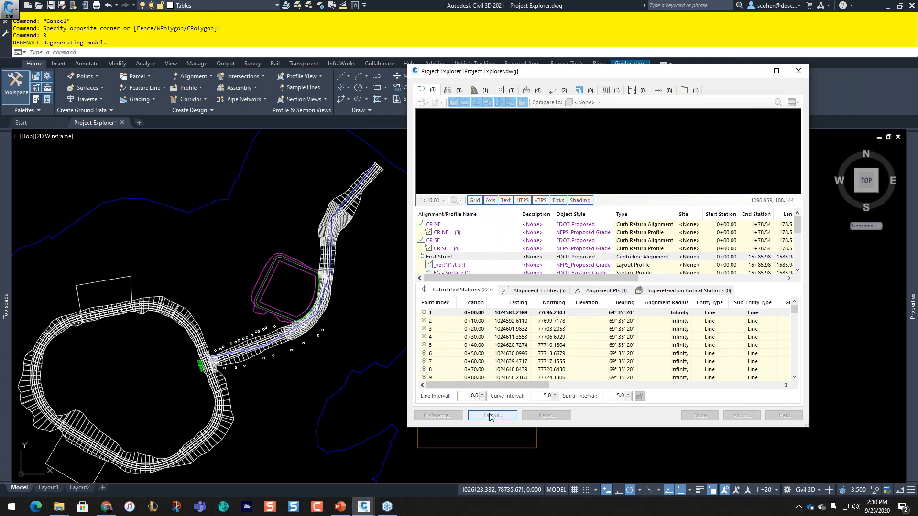
left_click(480, 150)
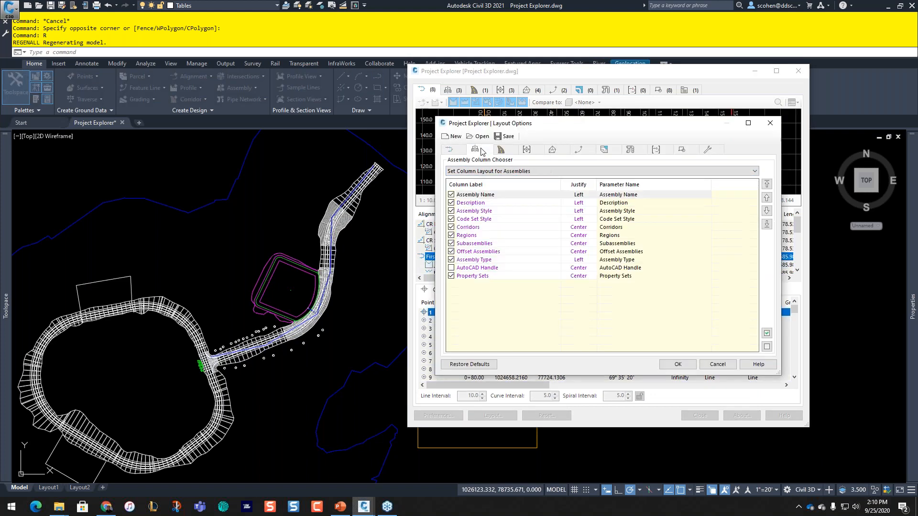
left_click_drag(525, 127, 176, 122)
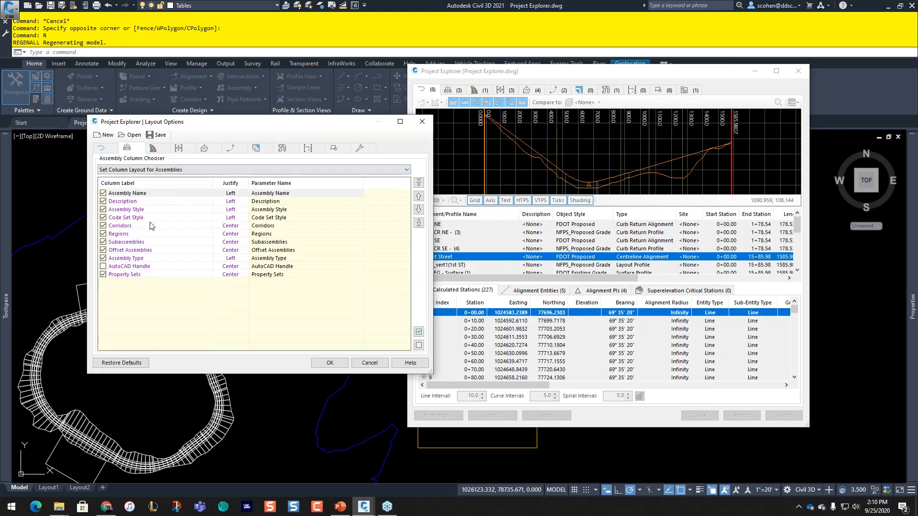
left_click(101, 148)
scroll(138, 224, "down", 3)
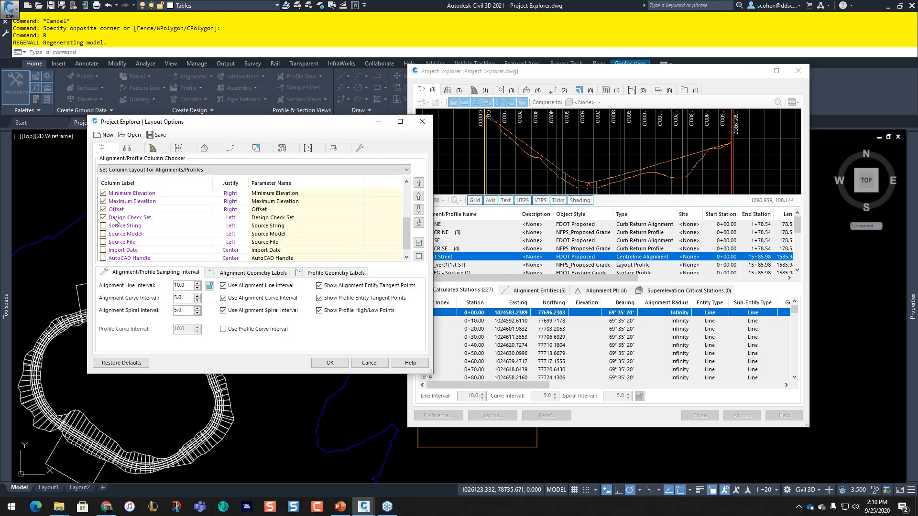
left_click(104, 217)
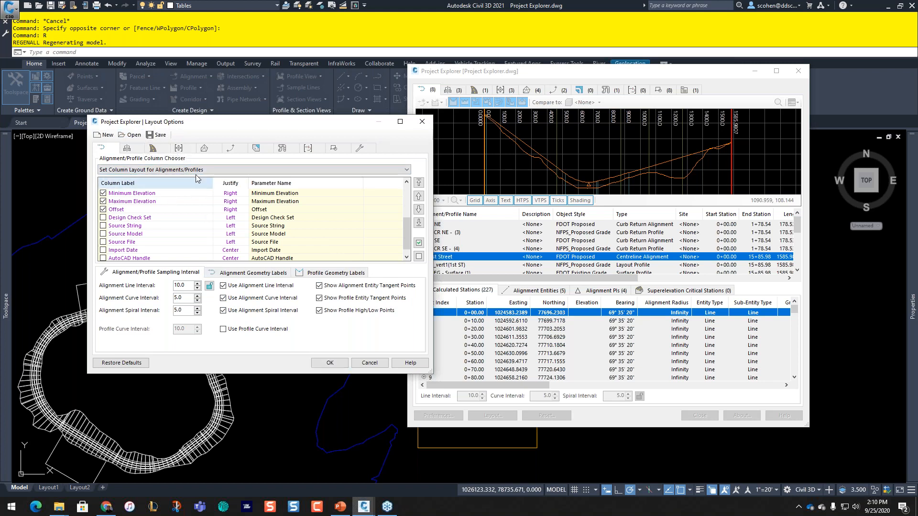
Step: Review the general display options, keep North Azimuth; Clockwise bearings, and apply the layout
left_click(154, 148)
left_click(179, 148)
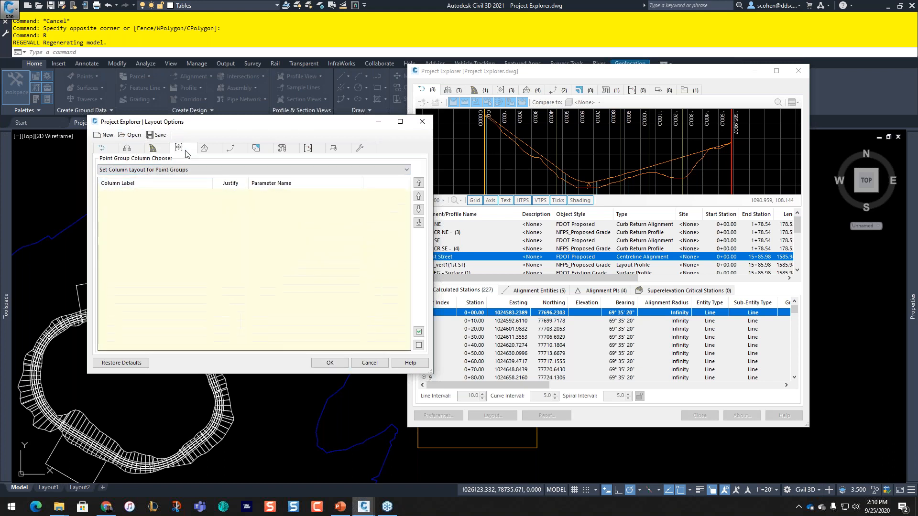
left_click(362, 149)
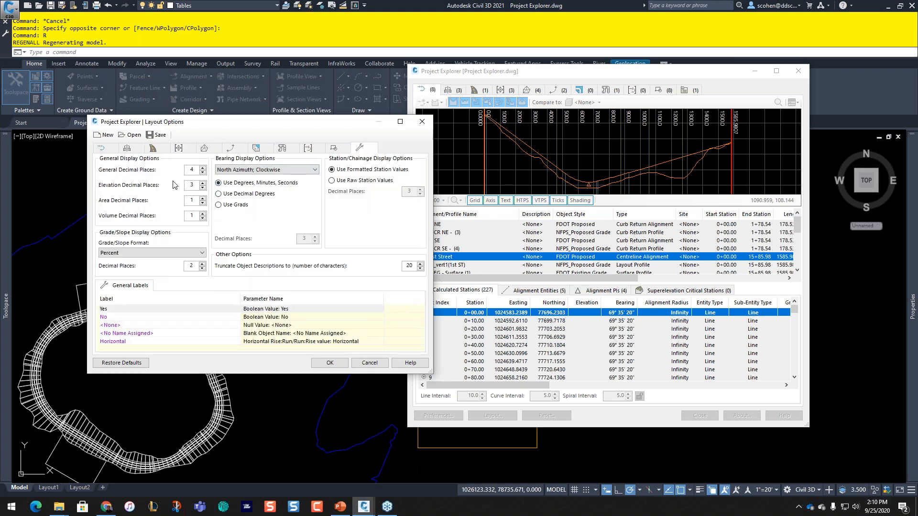
left_click(251, 170)
left_click(250, 171)
left_click(325, 364)
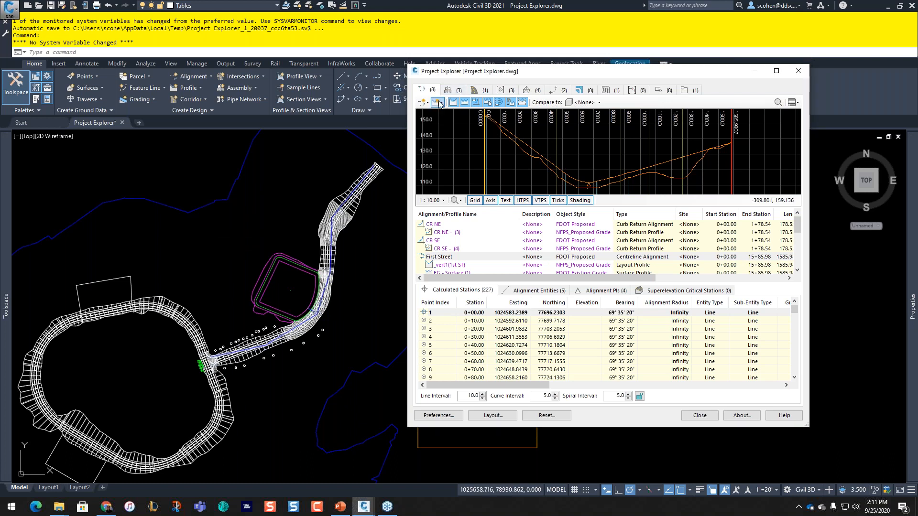
left_click(449, 257)
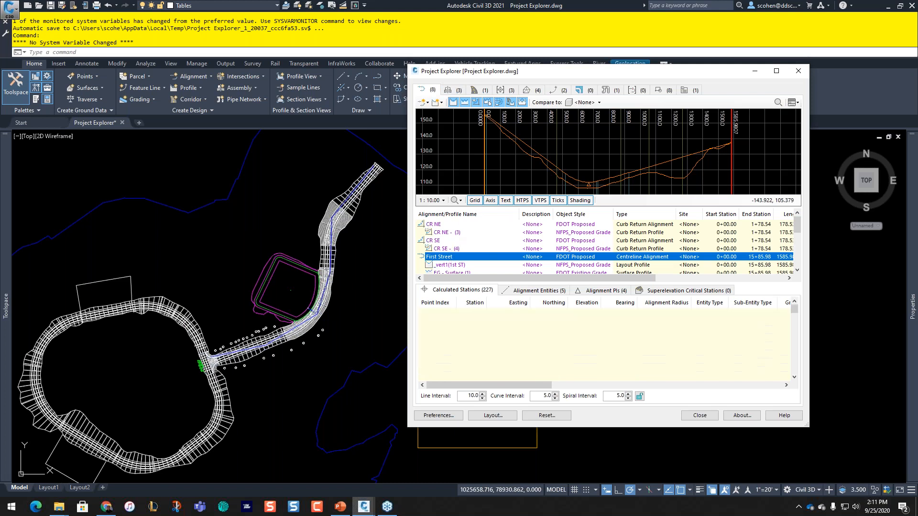
left_click(438, 226)
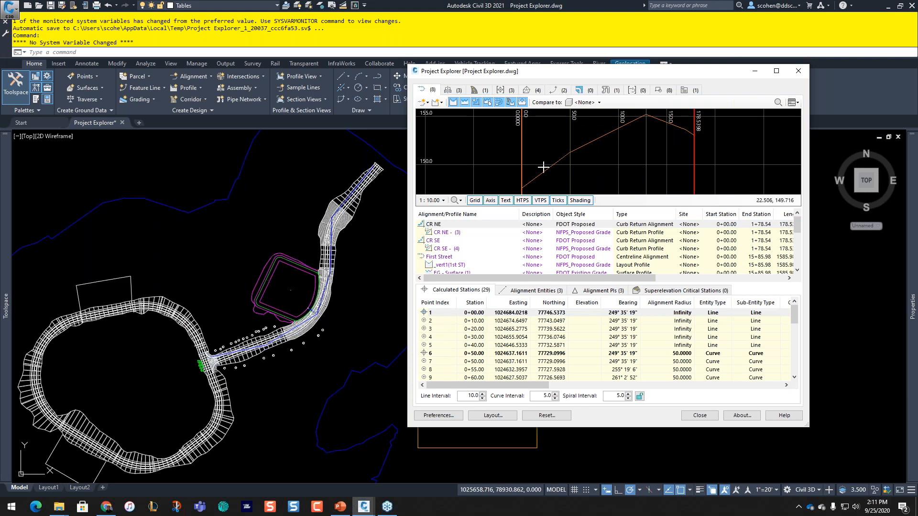
scroll(441, 248, "down", 1)
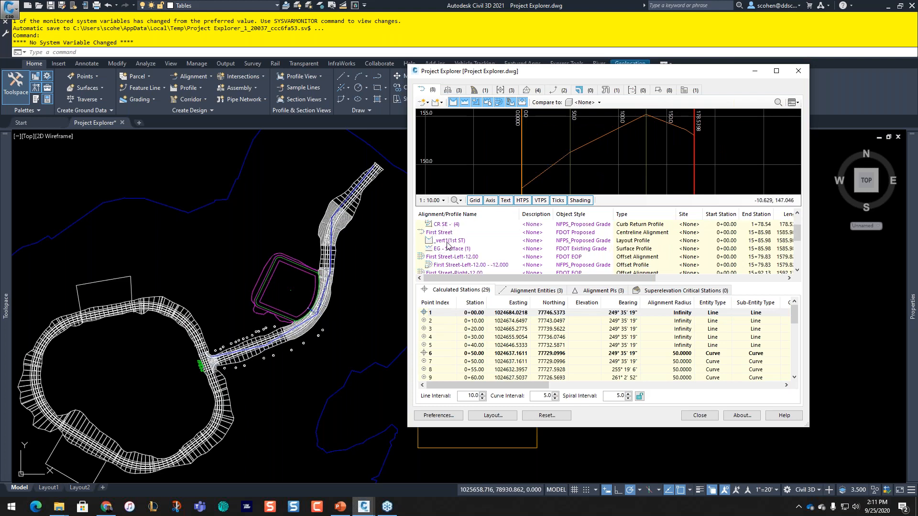
left_click(444, 234)
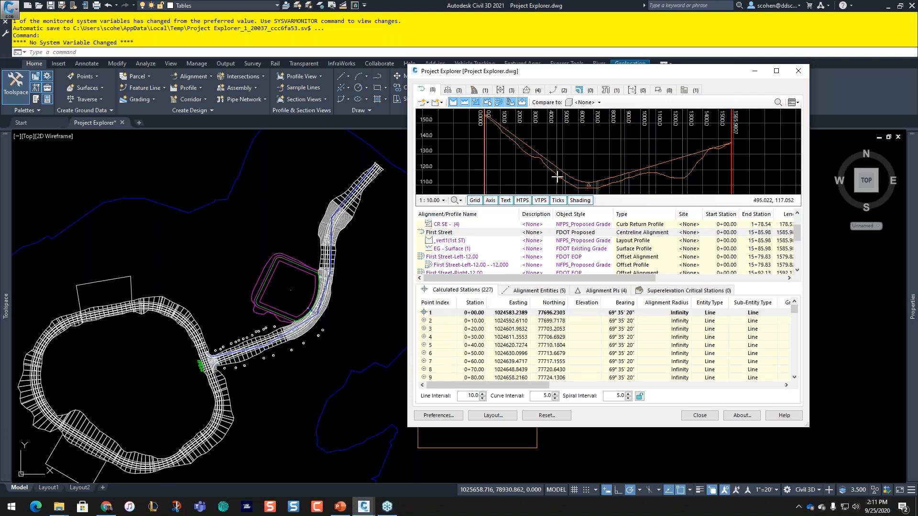
Step: Zoom the profile preview to profile extents, pan to its center, then reselect First Street
right_click(505, 167)
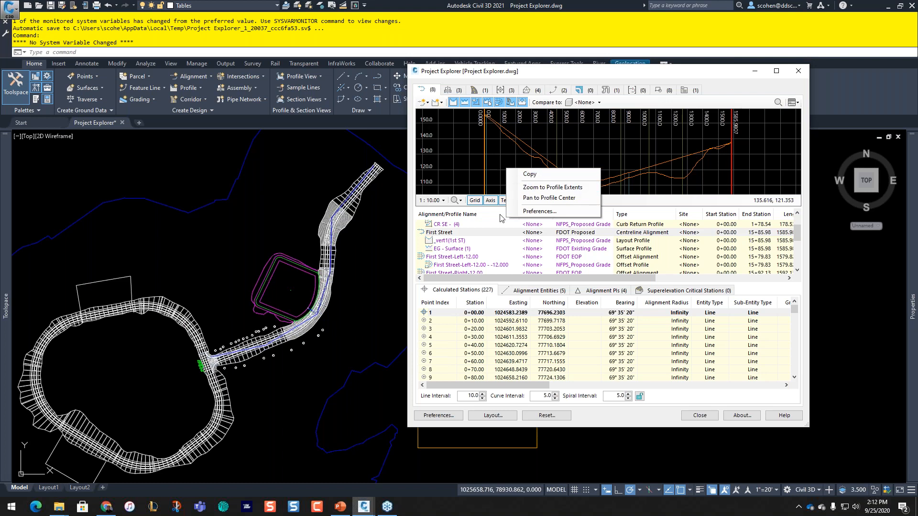
left_click(572, 188)
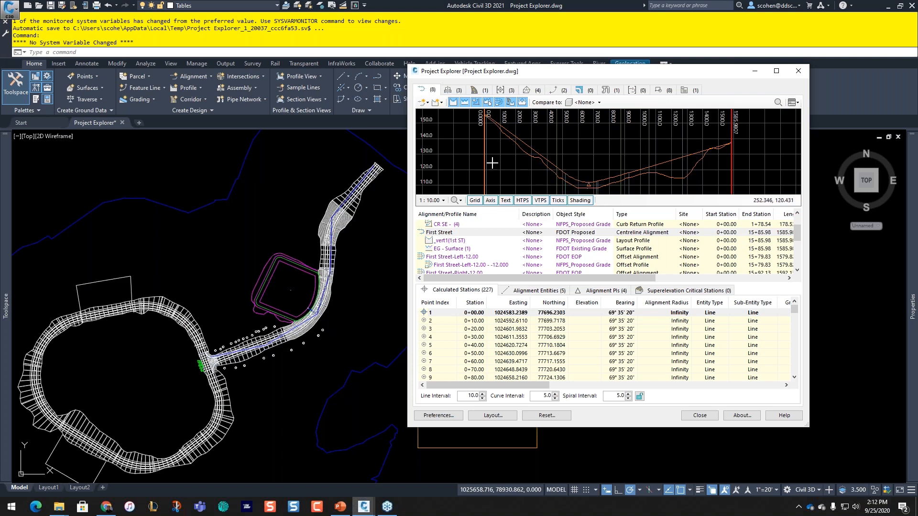
scroll(605, 150, "down", 1)
right_click(522, 164)
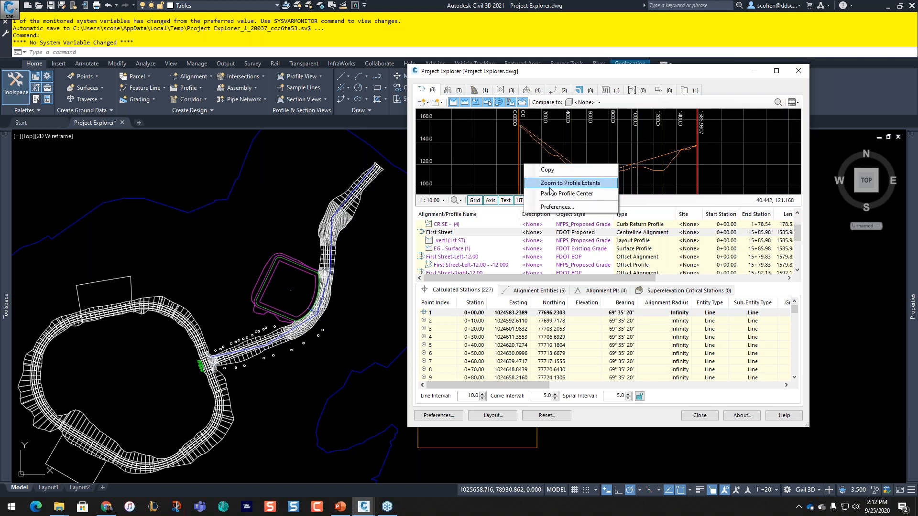
left_click(570, 183)
right_click(534, 173)
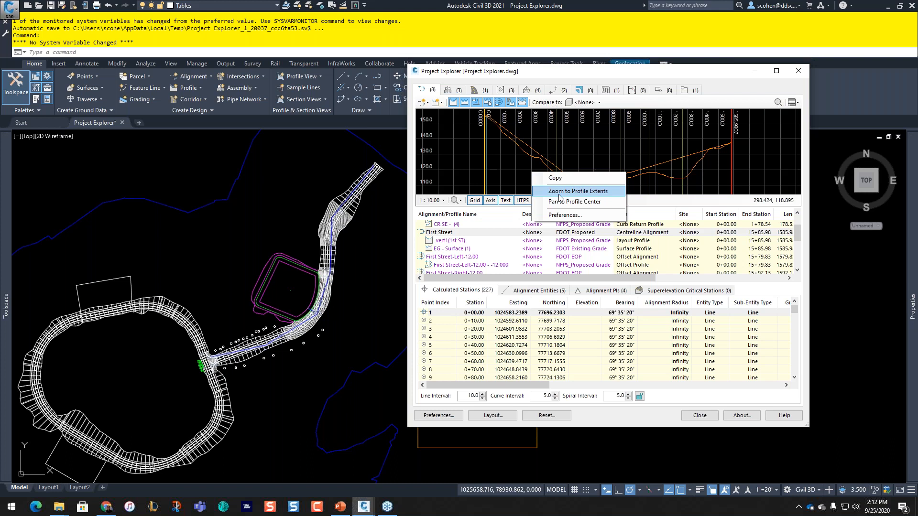
left_click(573, 203)
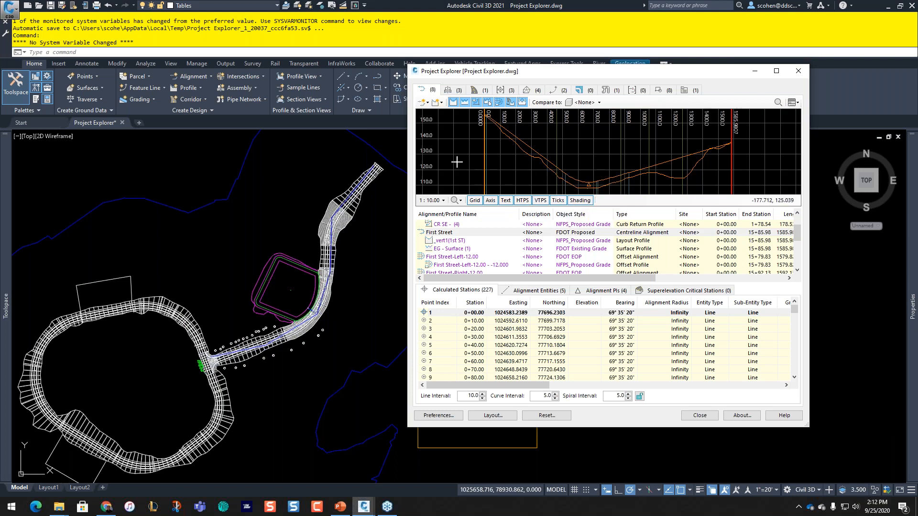
middle_click_drag(618, 150, 602, 139)
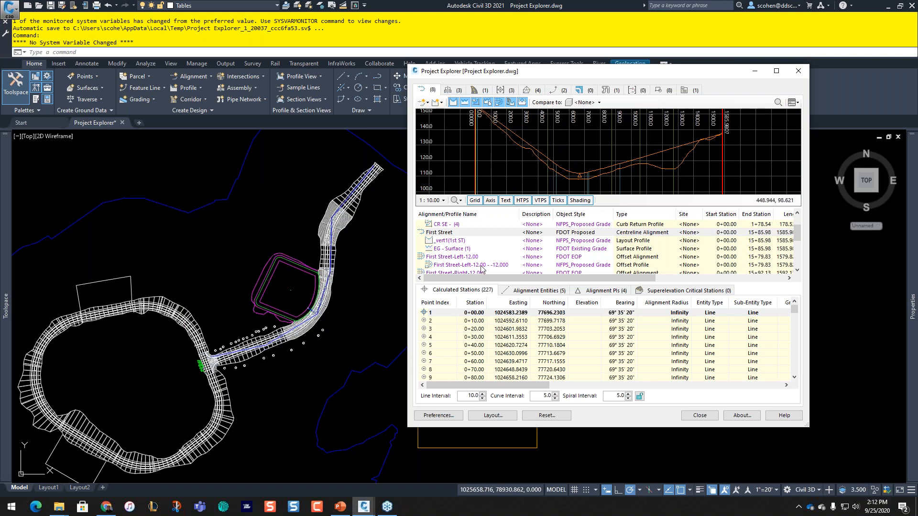
left_click(449, 233)
right_click(450, 235)
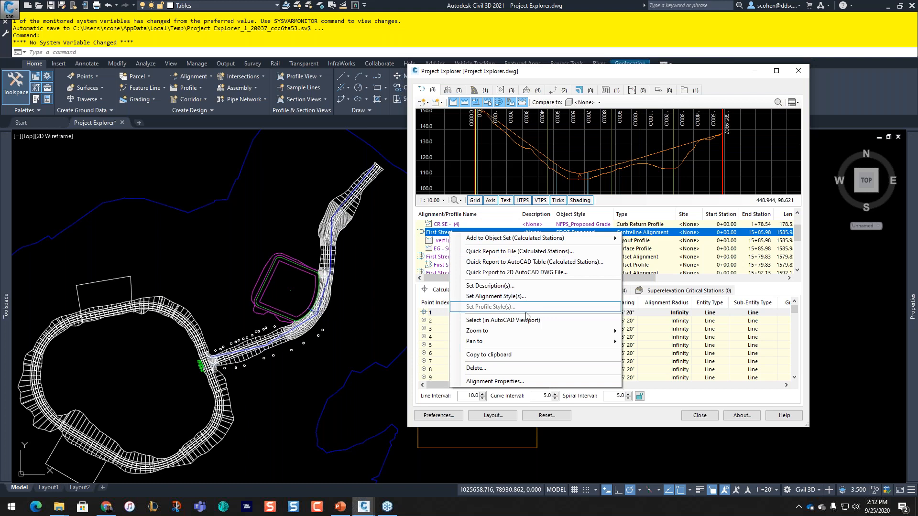
Step: Zoom the drawing to the First Street alignment and pan along the road
mouse_move(535, 334)
left_click(639, 334)
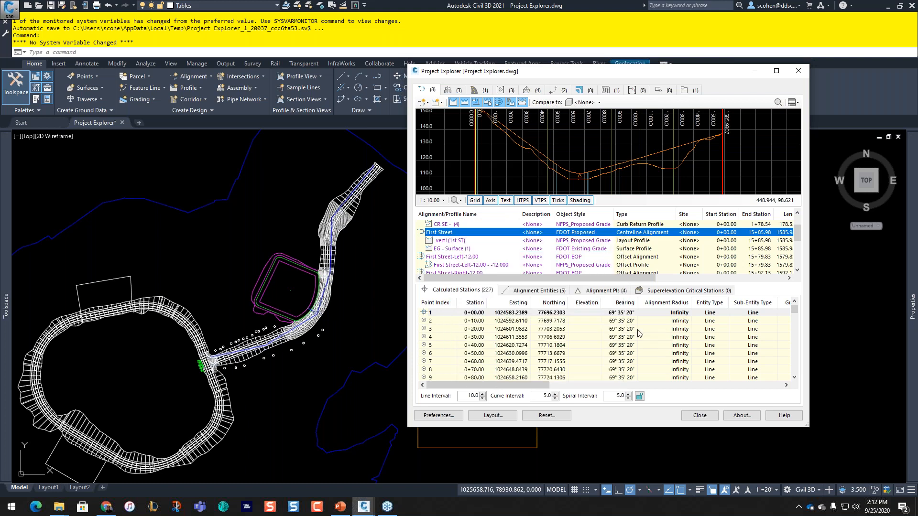
right_click(461, 235)
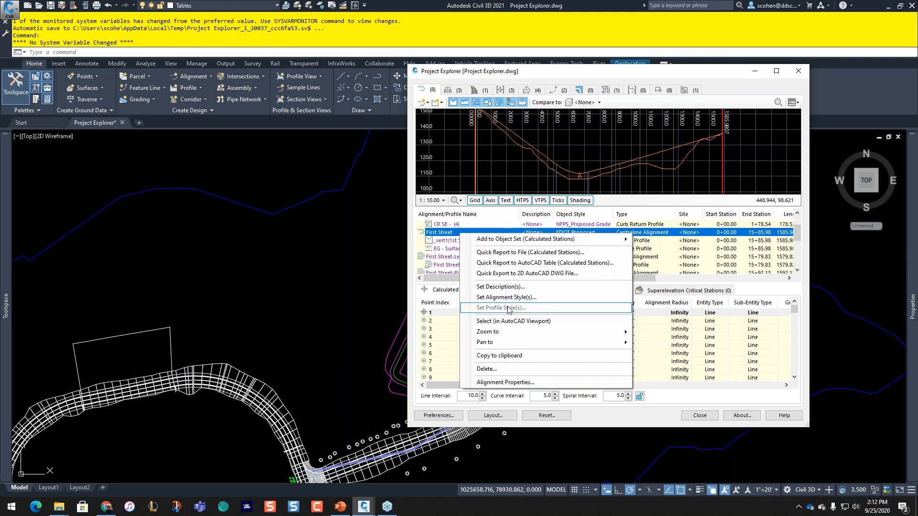
left_click(508, 321)
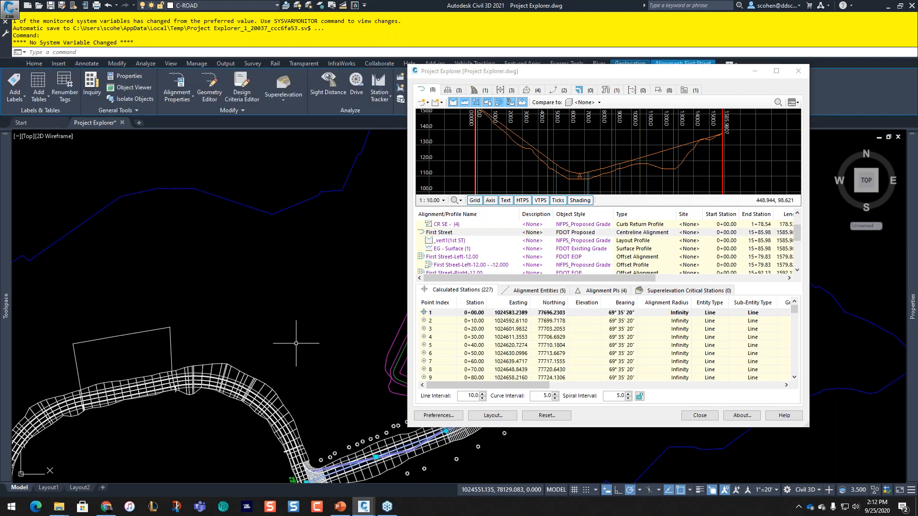
middle_click_drag(296, 343, 142, 240)
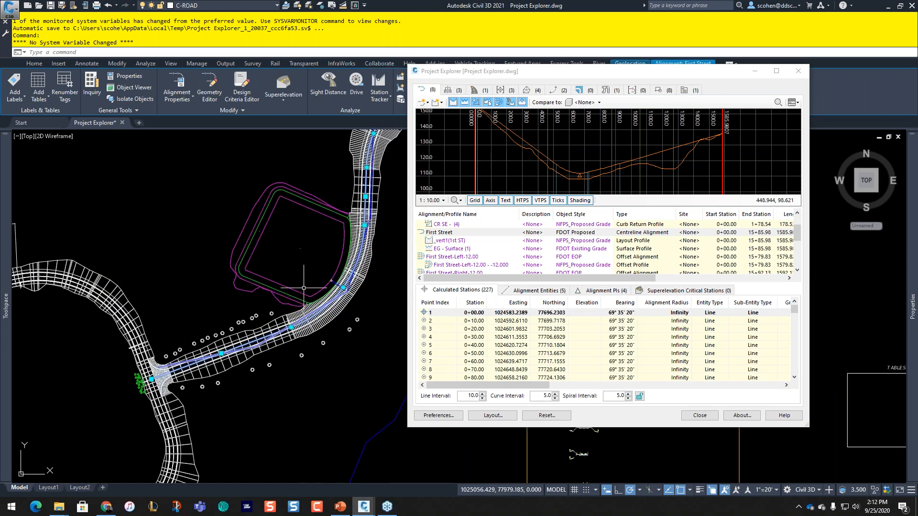
scroll(211, 350, "up", 4)
mouse_move(211, 350)
middle_mouse_down()
mouse_move(238, 310)
mouse_move(109, 343)
middle_mouse_up()
scroll(238, 312, "down", 2)
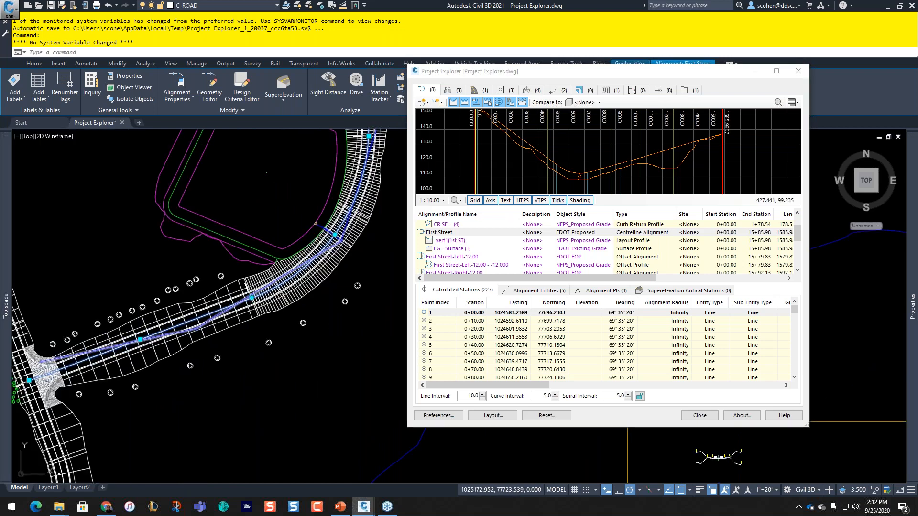
key("Escape")
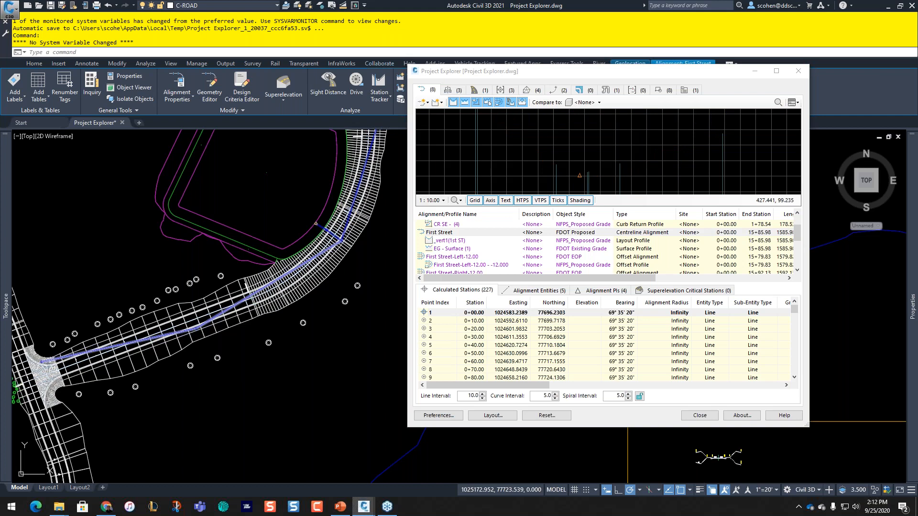
left_click(461, 233)
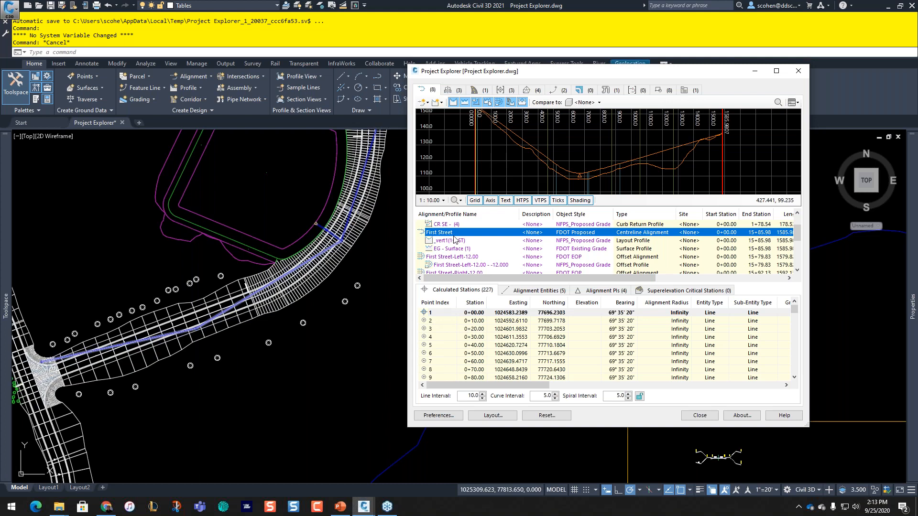
Step: Browse First Street's calculated stations from 0+10.00 through 2+10.00
left_click(463, 329)
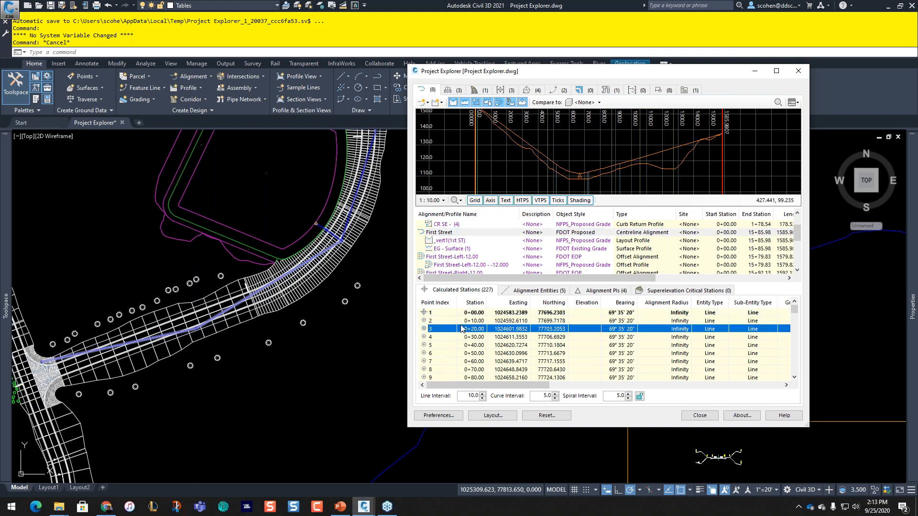
left_click(442, 322)
left_click(443, 338)
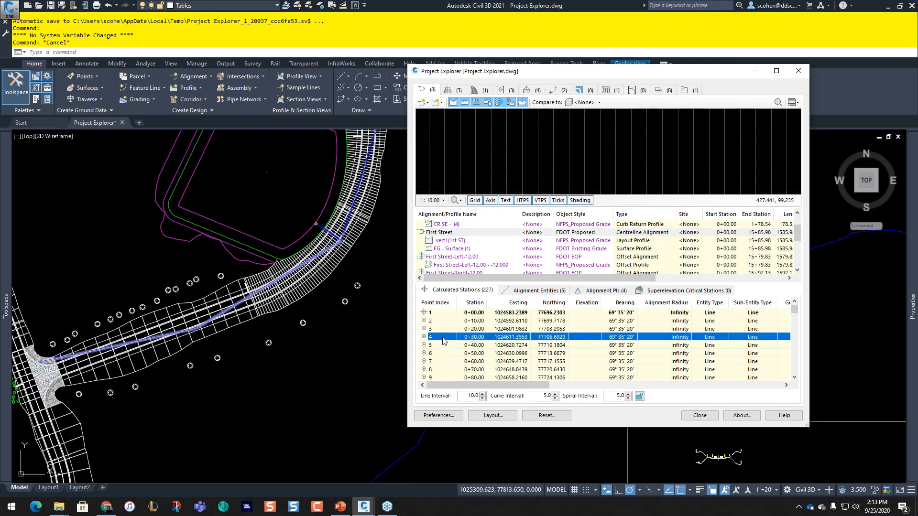
left_click(445, 345)
left_click(448, 354)
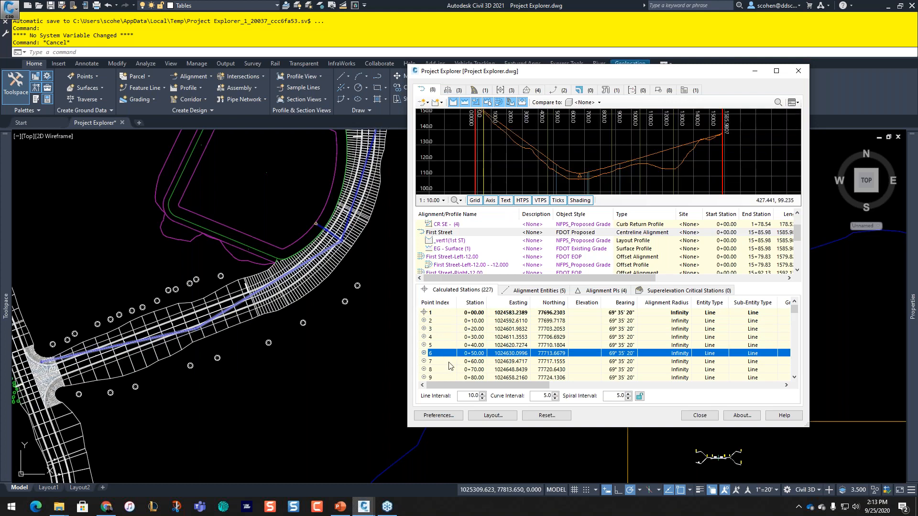
left_click(449, 362)
scroll(502, 128, "up", 5)
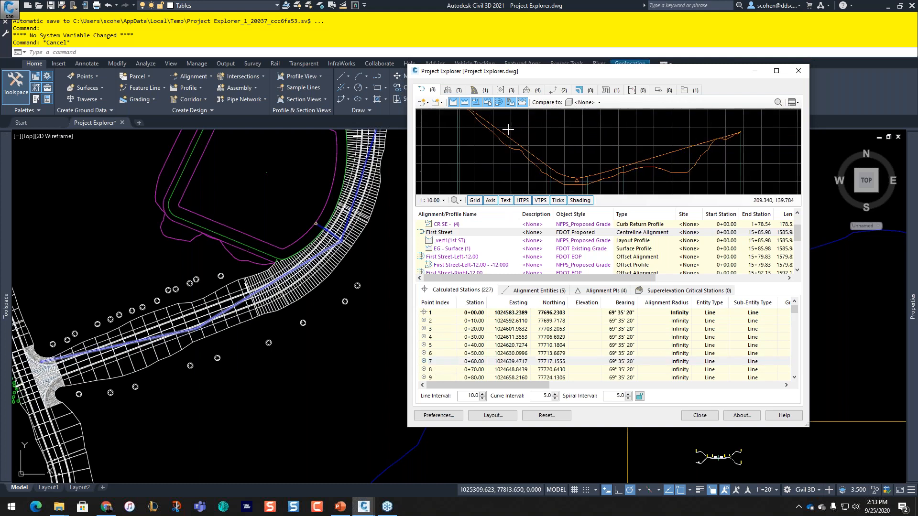
scroll(576, 151, "down", 6)
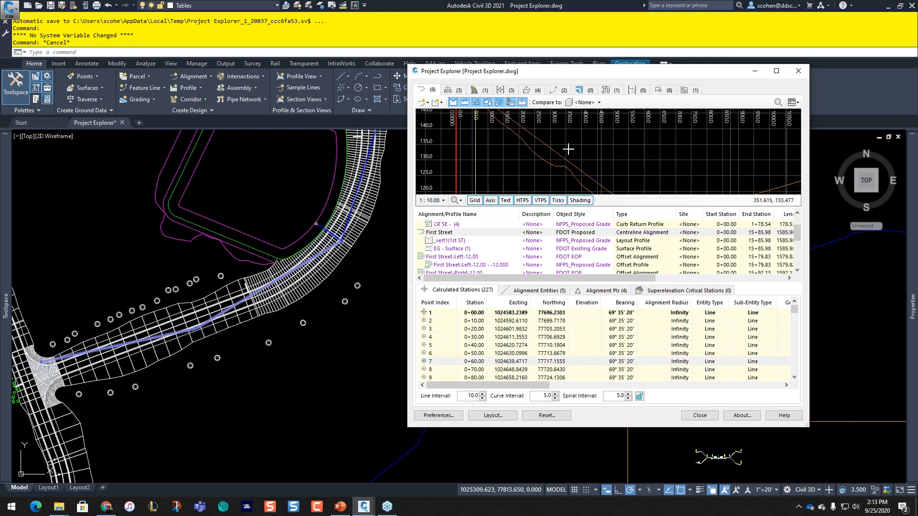
left_click(456, 360)
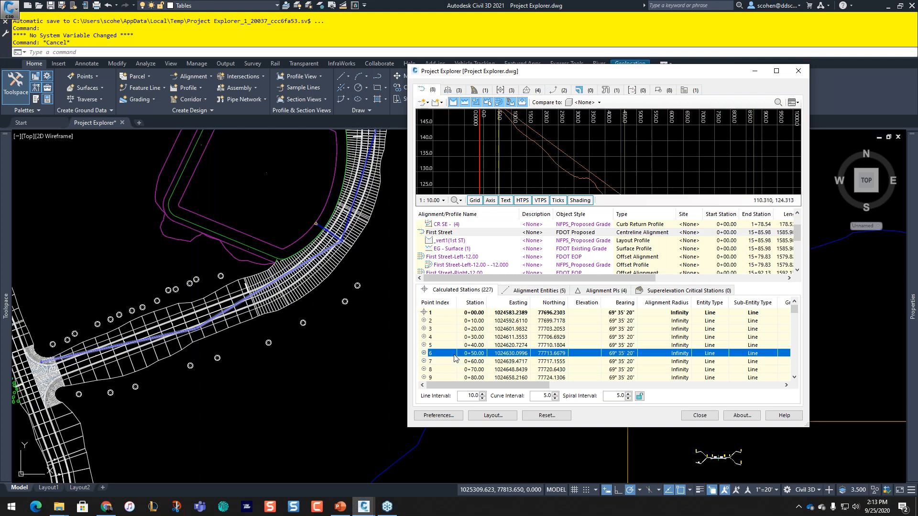
scroll(466, 368, "down", 1)
scroll(465, 367, "down", 2)
left_click(444, 362)
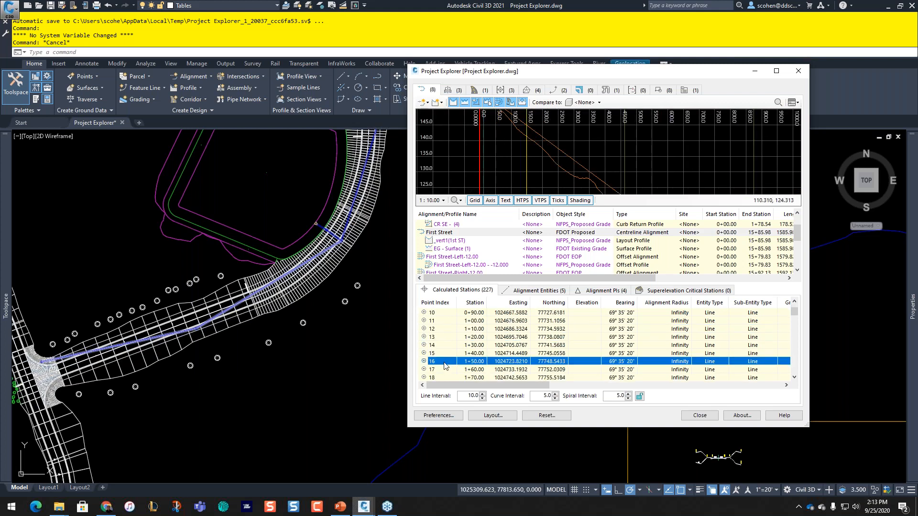
left_click(444, 371)
scroll(449, 340, "down", 2)
left_click(455, 362)
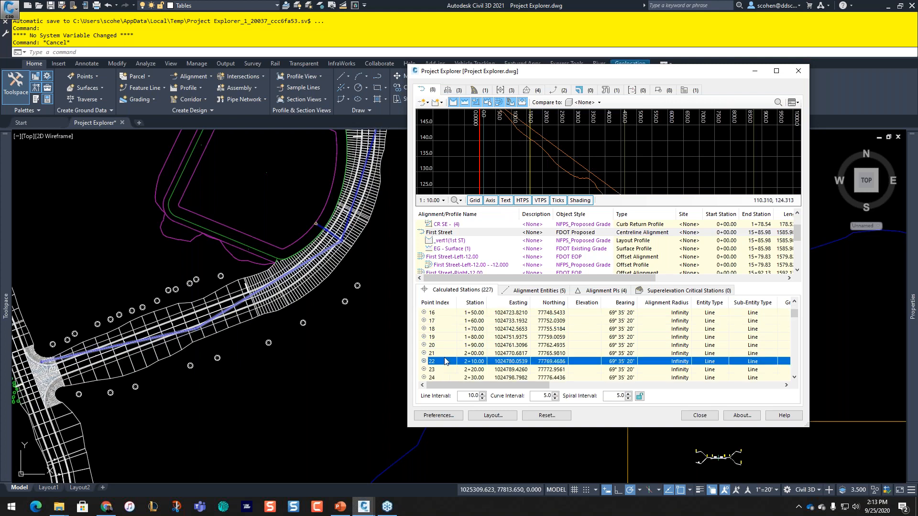
scroll(475, 331, "down", 2)
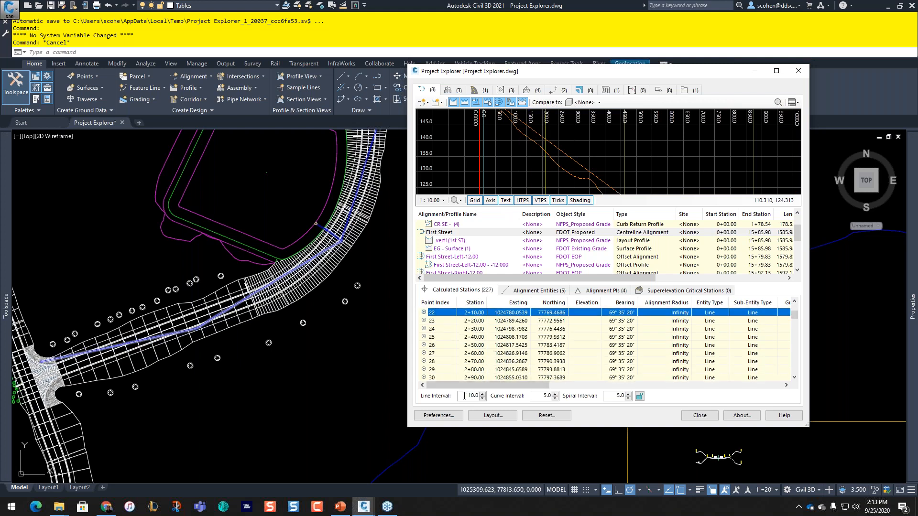
Step: Change the line interval to 100 and check the recalculated stations 1+00.00 to 4+00.00
left_click_drag(465, 396, 505, 396)
type("100")
key("Return")
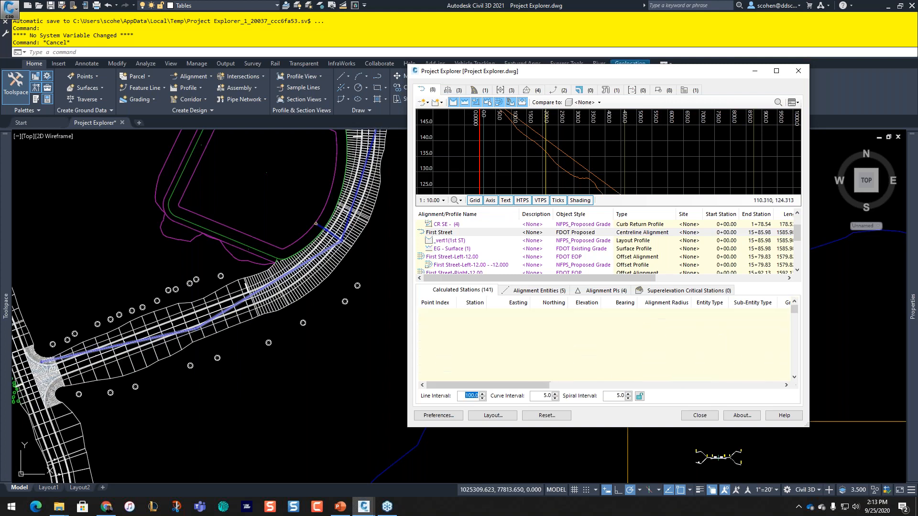
left_click(454, 330)
left_click(454, 337)
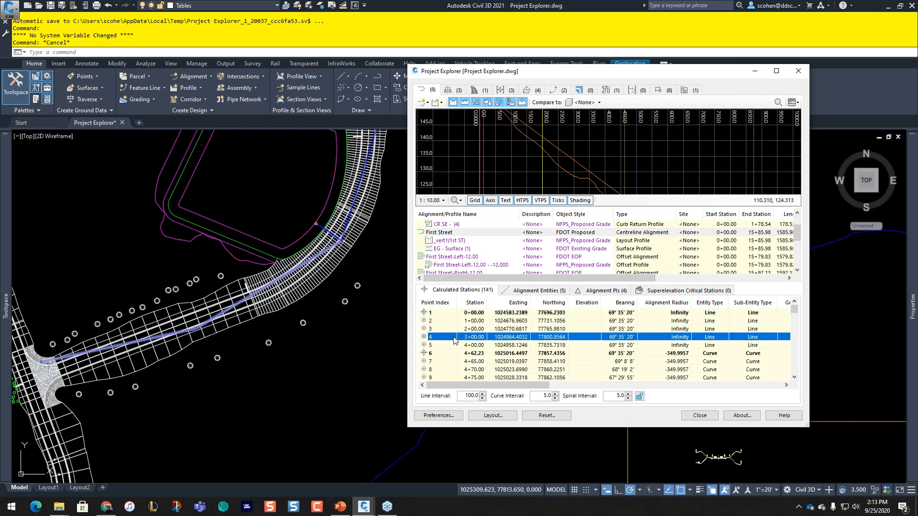
left_click(455, 345)
left_click(445, 322)
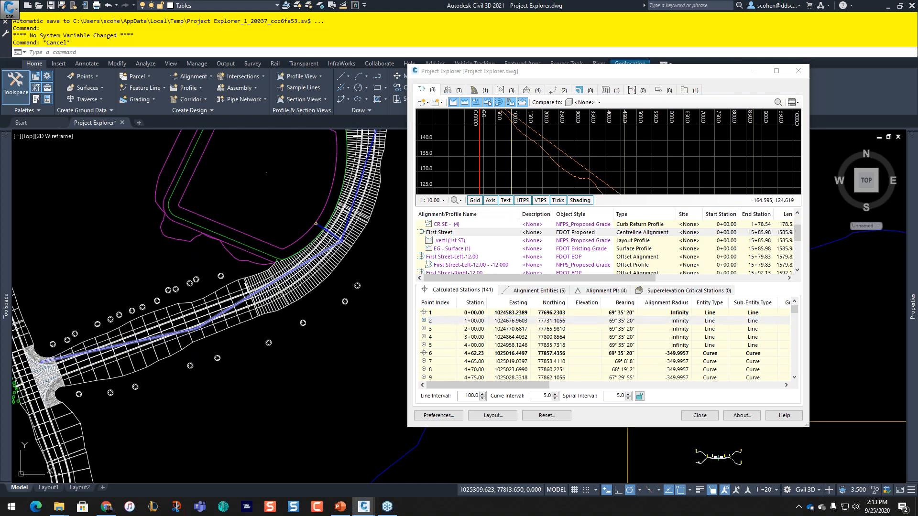
Step: Turn on the Station Tracker for all viewports from the Analyze tools
scroll(327, 236, "down", 5)
middle_click_drag(223, 250, 246, 283)
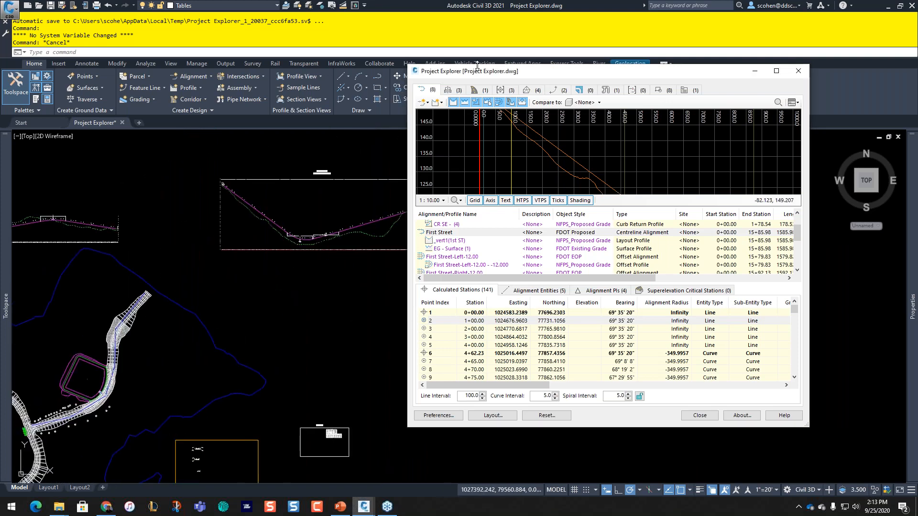
left_click_drag(477, 67, 573, 132)
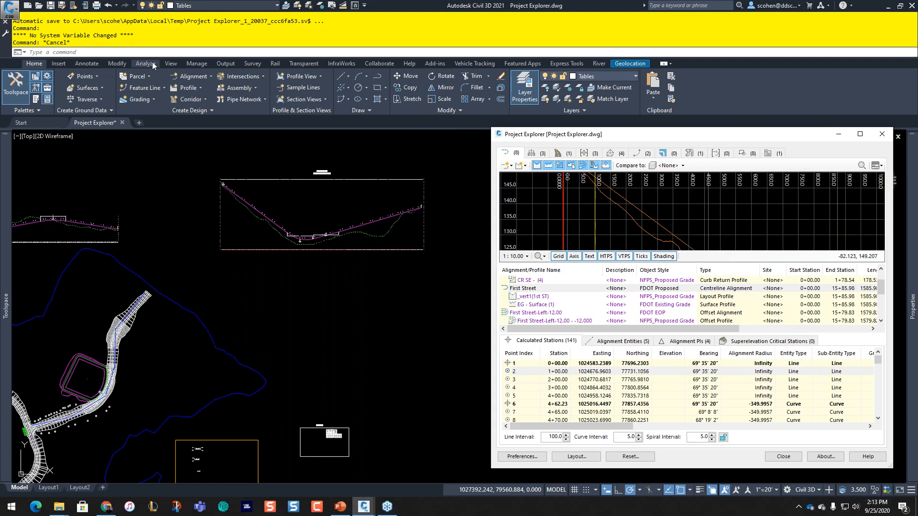
left_click(146, 64)
left_click(618, 96)
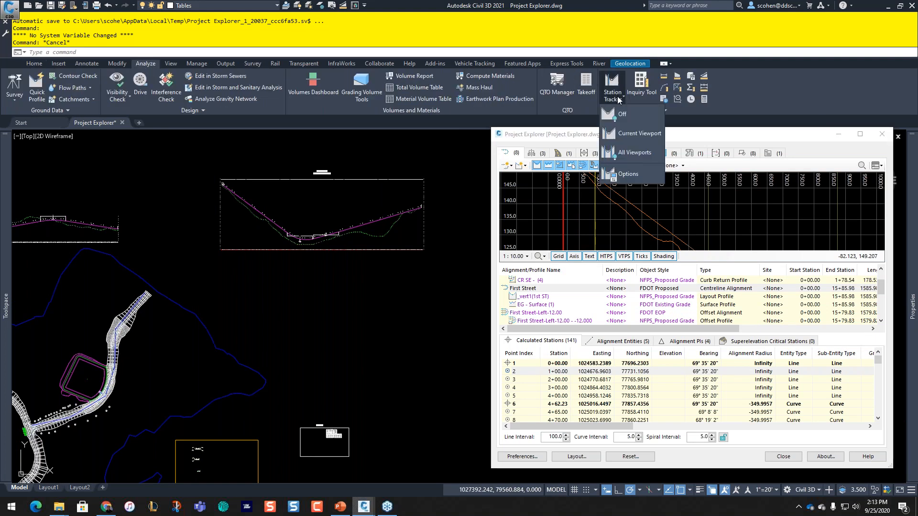
left_click(624, 154)
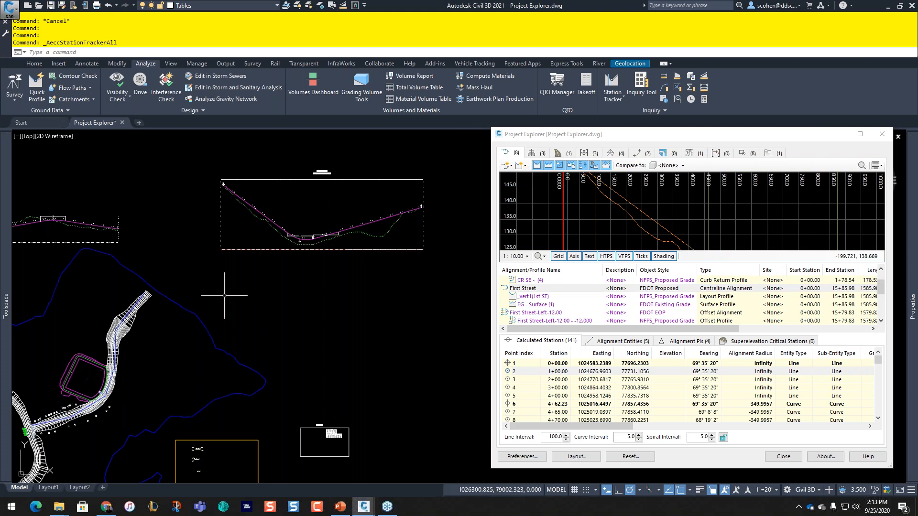
Step: Window-select the corridor to track, check station 1+00.00, and pan toward the road junction
left_click(138, 397)
left_click(97, 413)
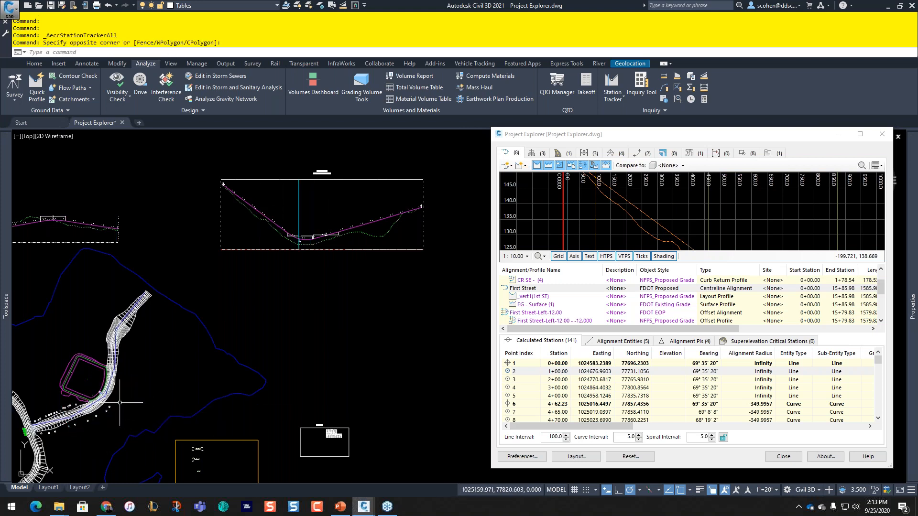
left_click(528, 372)
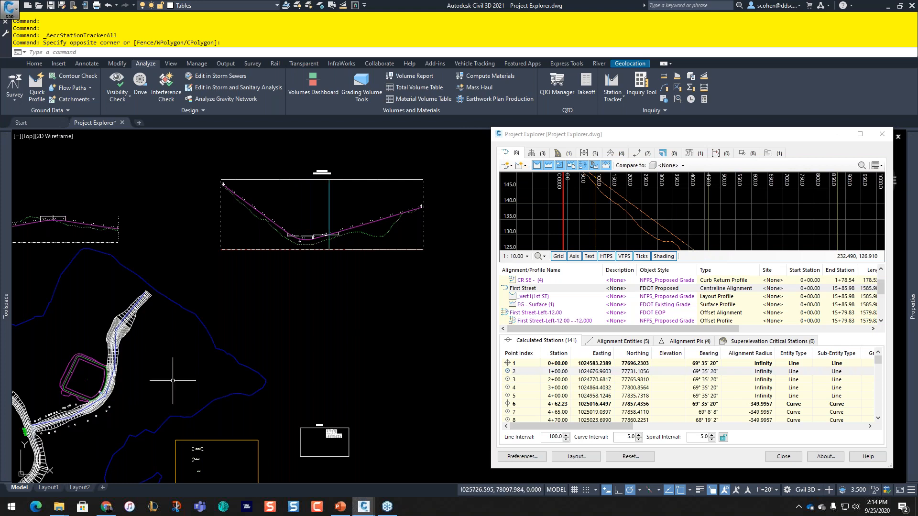
middle_click_drag(173, 381, 293, 292)
scroll(177, 330, "up", 4)
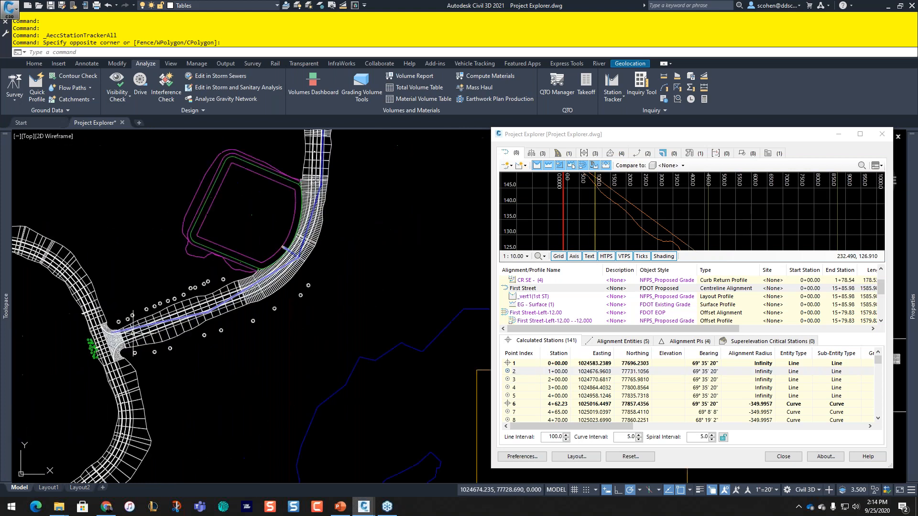
Step: List First Street's alignment entities and step through entity rows 1 to 4
left_click(616, 342)
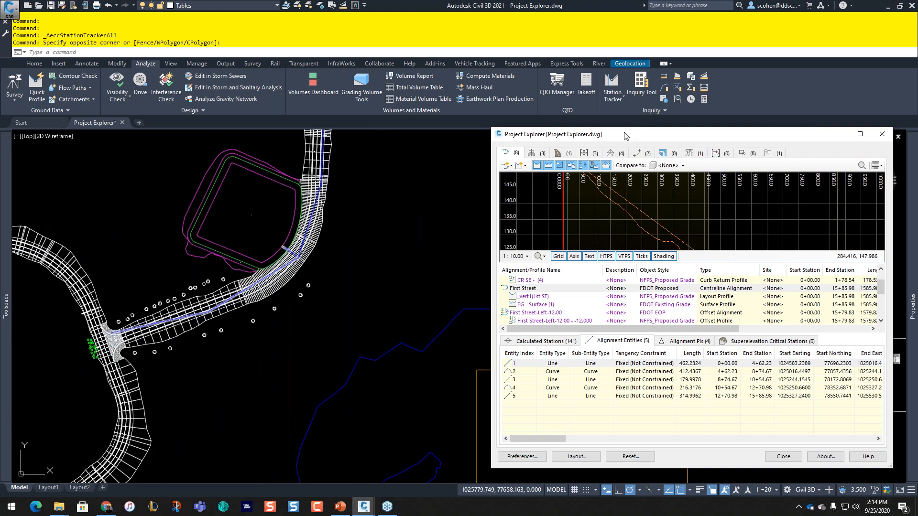
left_click_drag(624, 136, 556, 73)
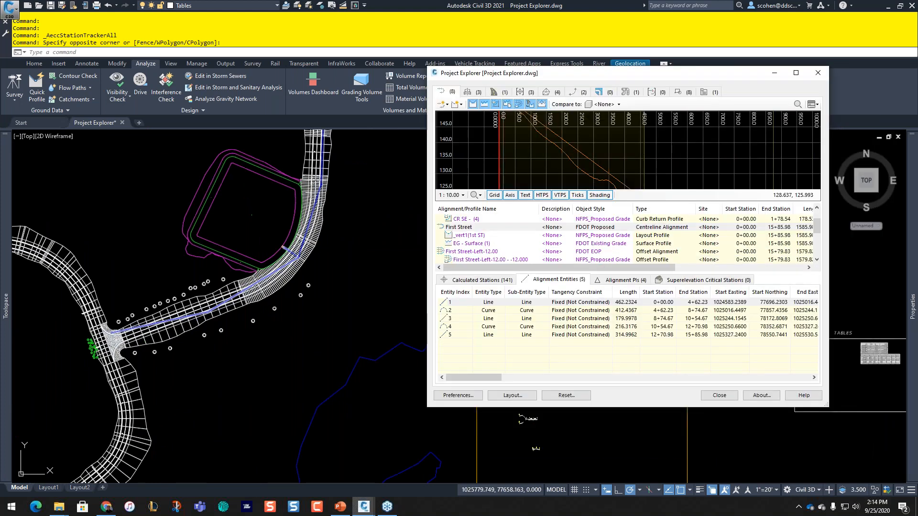
left_click(455, 304)
left_click(462, 303)
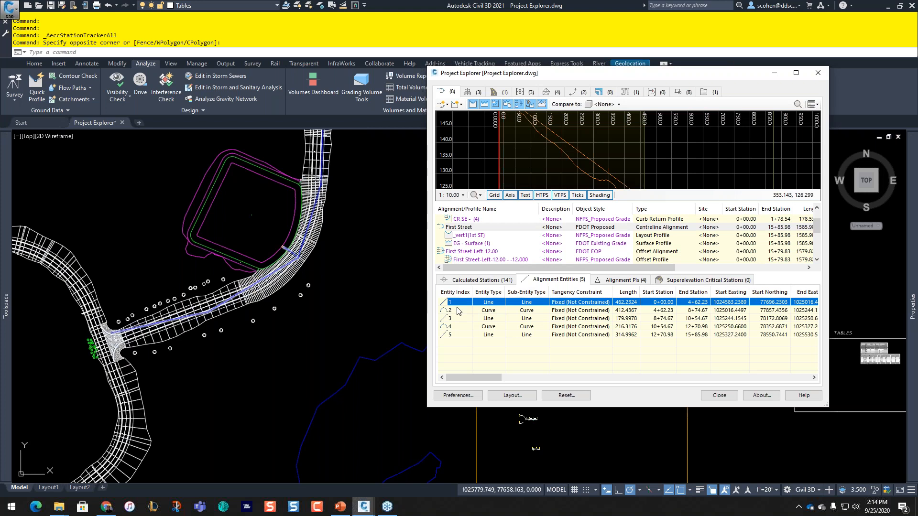
left_click(457, 309)
left_click(452, 317)
left_click(451, 325)
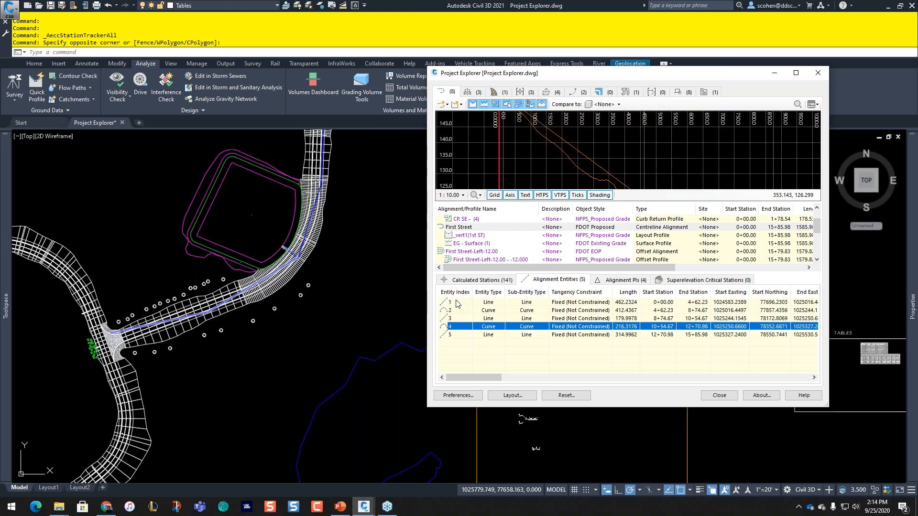
left_click(457, 302)
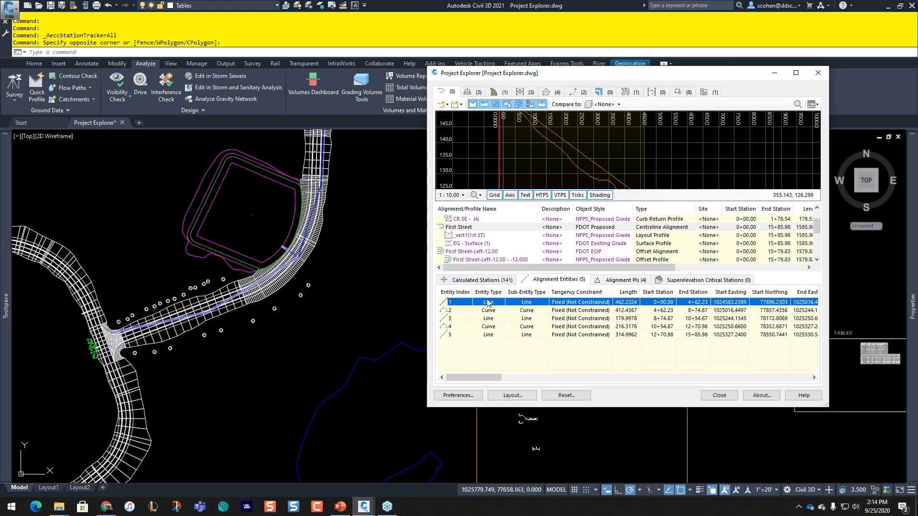
Step: Inspect the second entity (Curve) and third entity (Line) of First Street
key("ctrl")
key("ctrl")
key("ctrl")
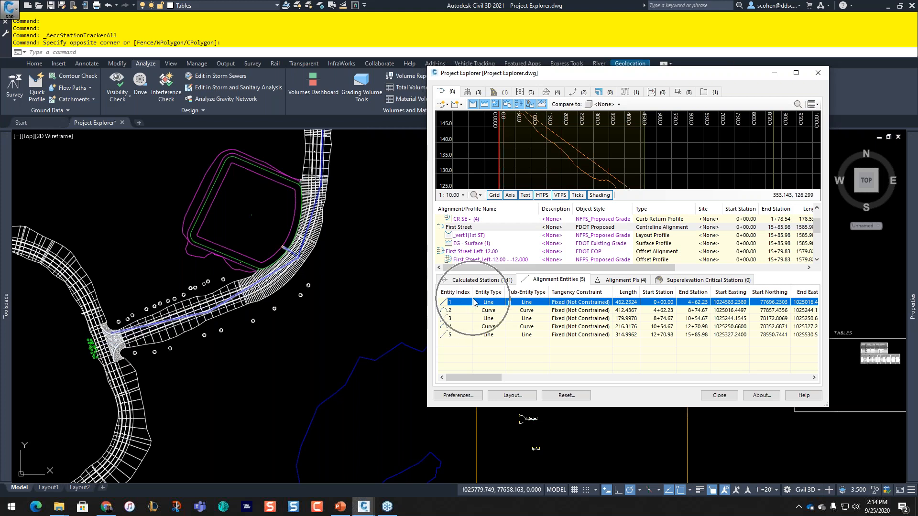
key("ctrl")
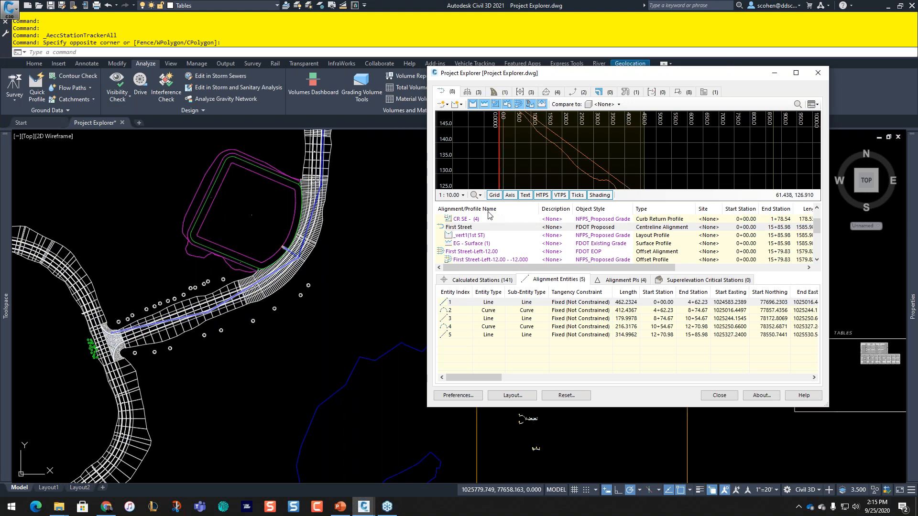
left_click(463, 314)
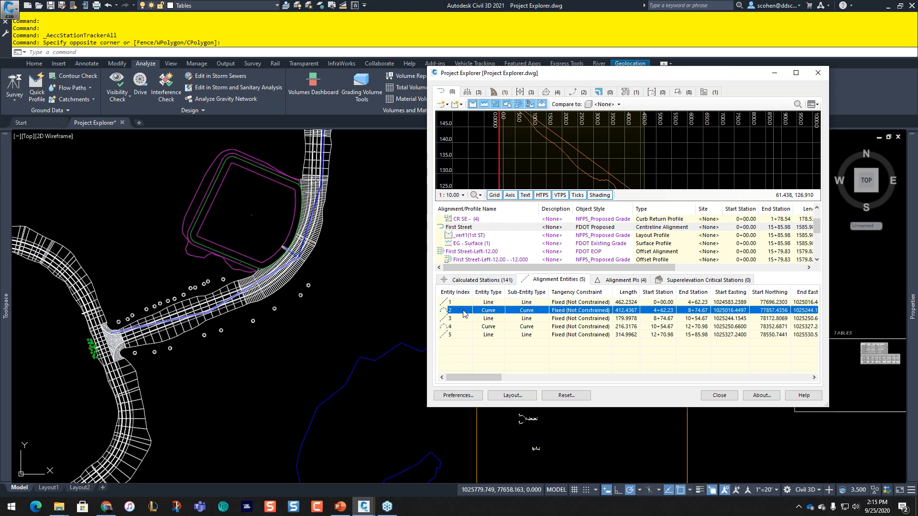
key("ctrl")
key("ctrl")
key("ctrl")
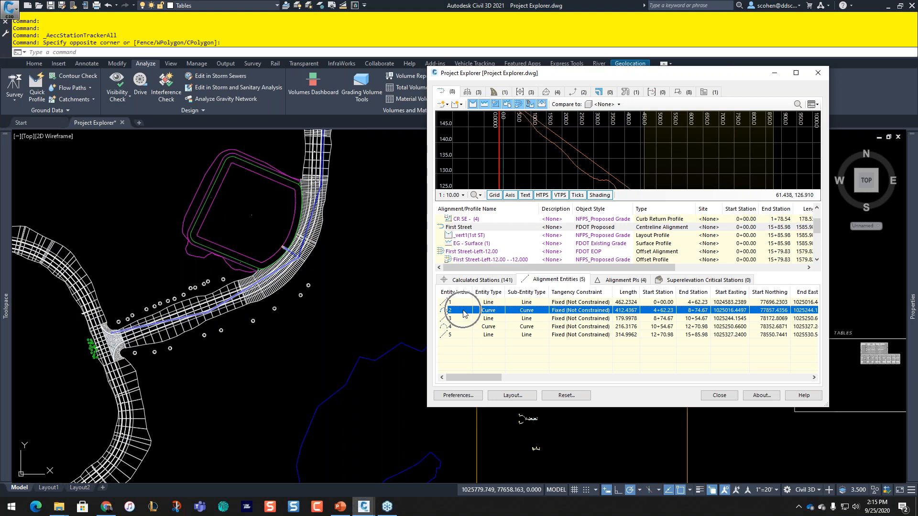
left_click(459, 319)
key("ctrl")
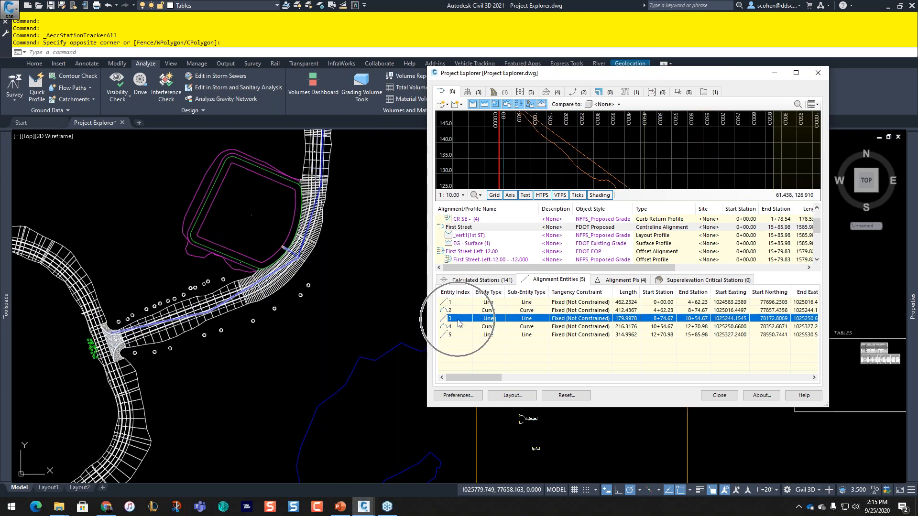
left_click(463, 312)
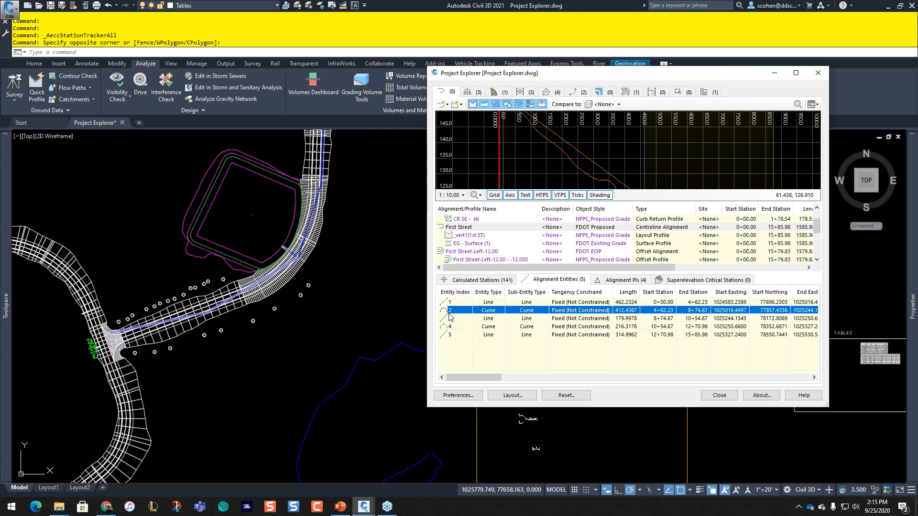
Step: Zoom the drawing to entity 2, the Curve from 4+62.23 to 8+74.67, and center the corridor
right_click(462, 312)
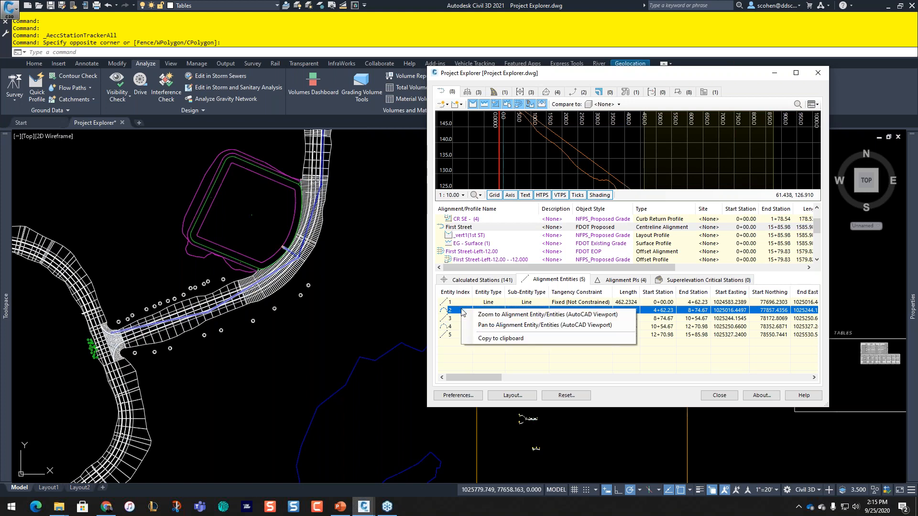
left_click(510, 314)
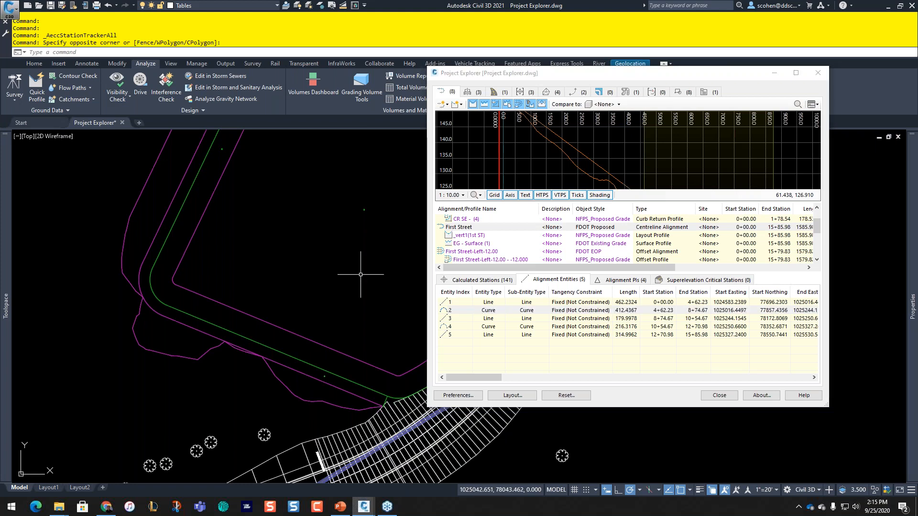
middle_click_drag(360, 274, 141, 194)
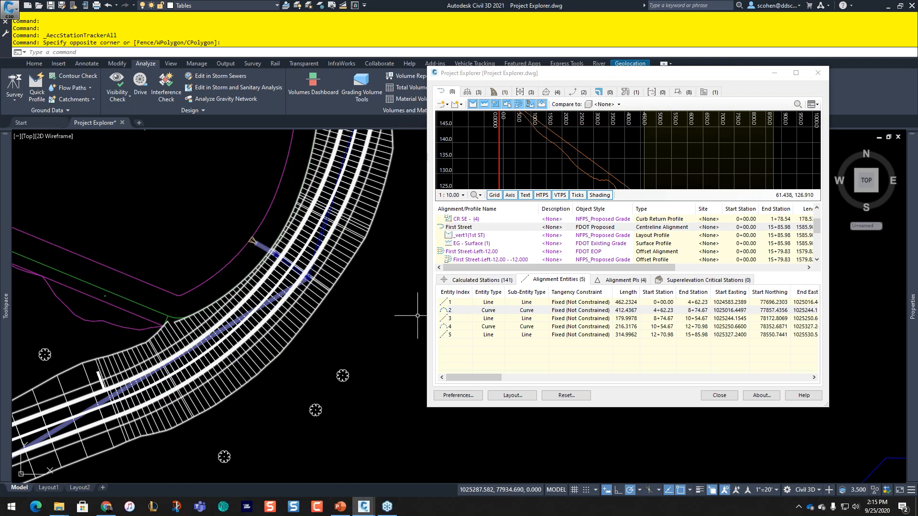
left_click(463, 311)
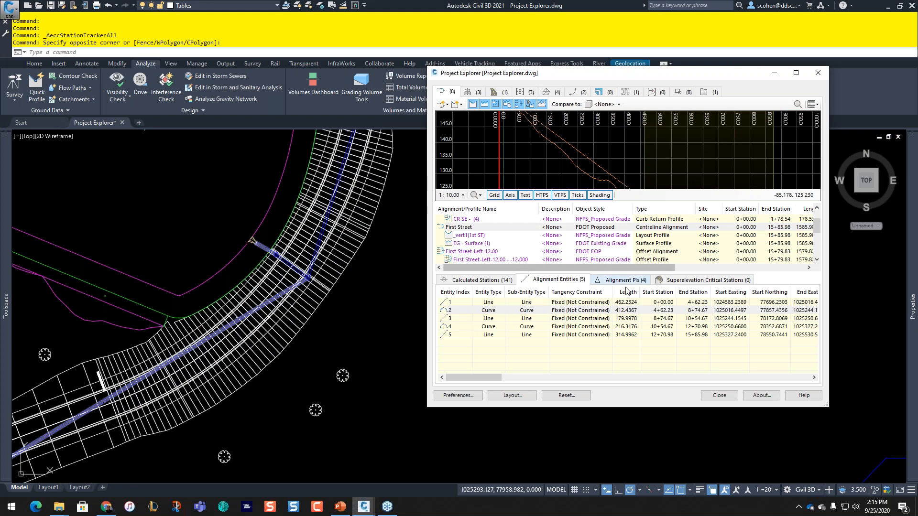
Step: Select the _vert1(1st ST) layout profile and zoom the drawing to its first entity
left_click(464, 236)
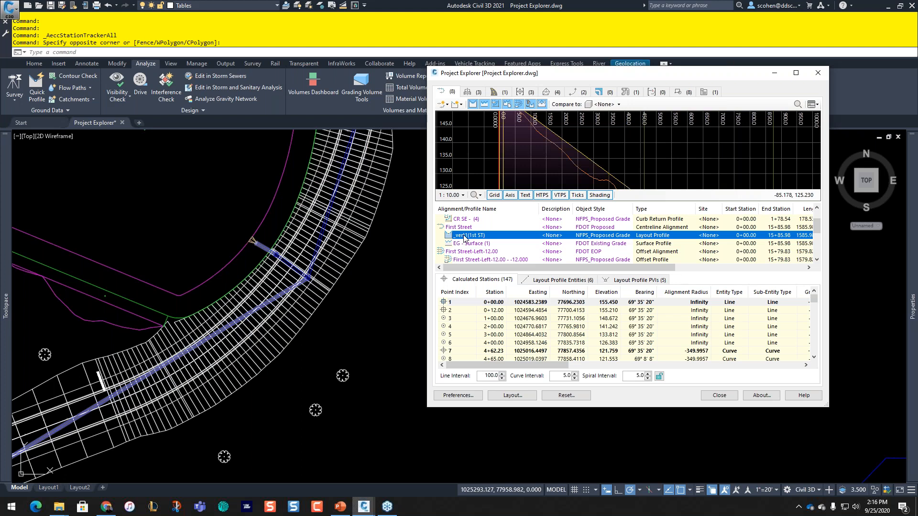
left_click(559, 279)
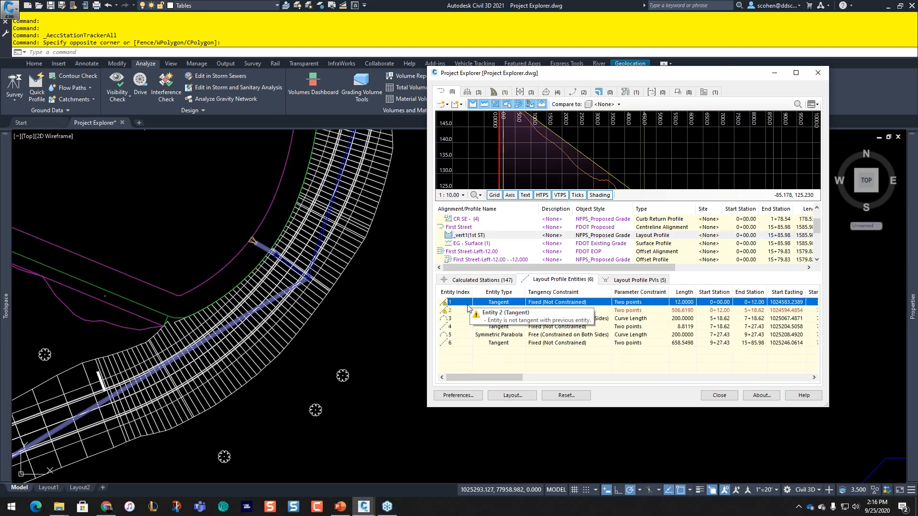
right_click(463, 302)
left_click(483, 307)
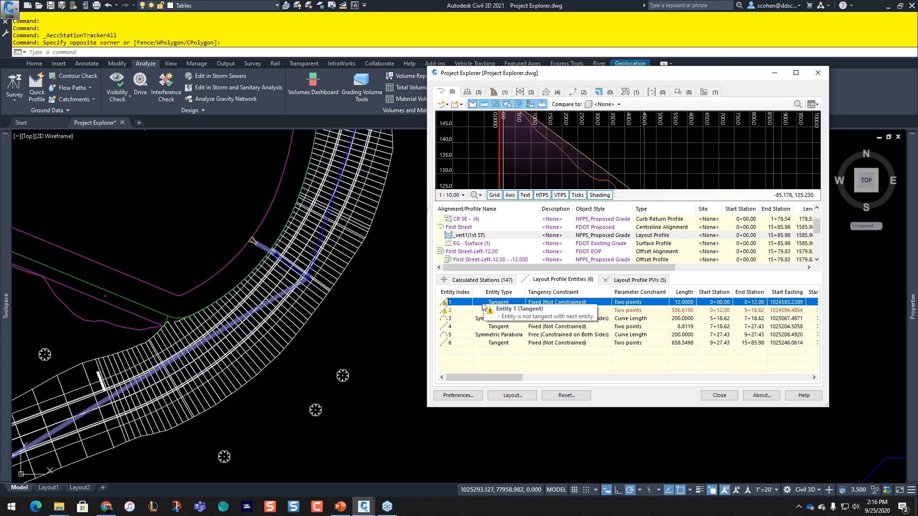
scroll(338, 303, "down", 2)
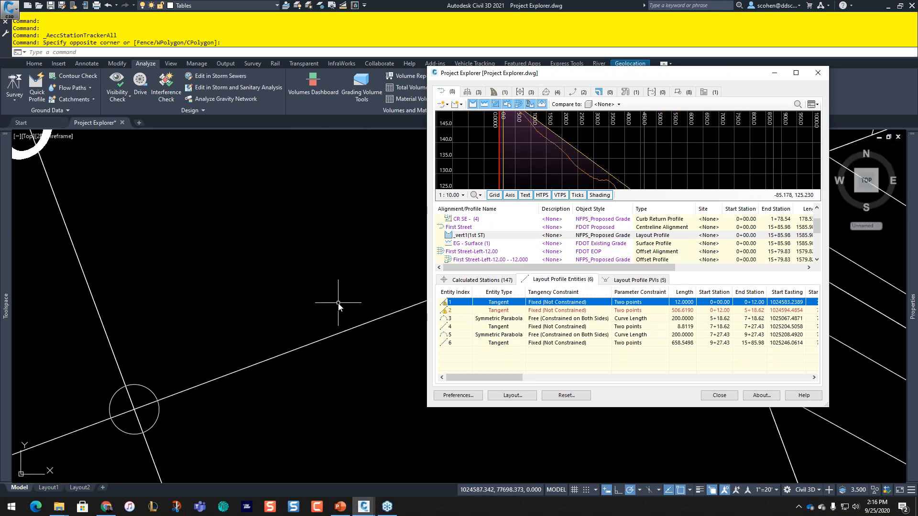
scroll(338, 304, "down", 5)
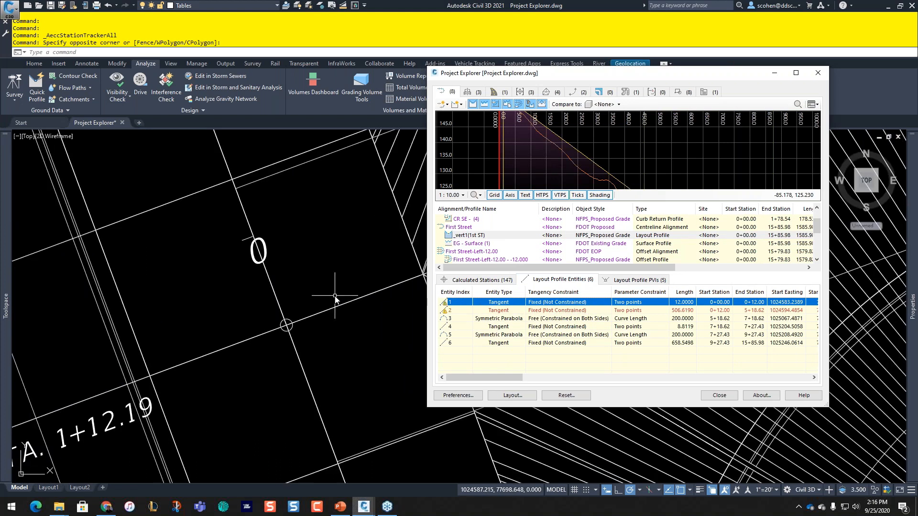
scroll(335, 300, "down", 3)
Step: Review the layout profile's PVI list, then its calculated stations
left_click(636, 280)
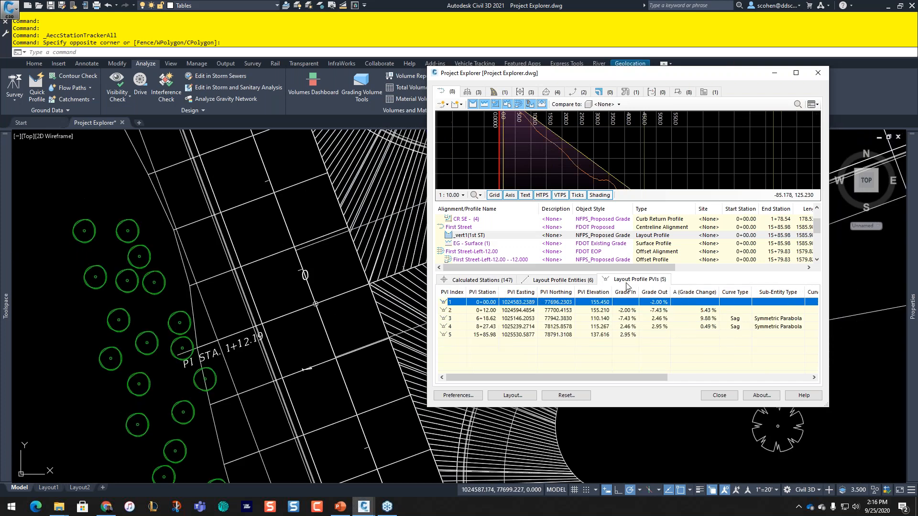
scroll(338, 286, "up", 5)
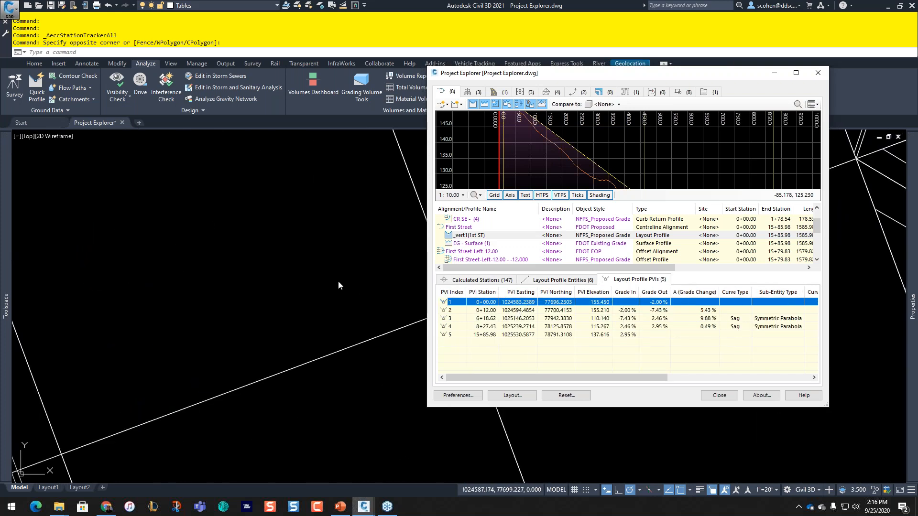
left_click(338, 282)
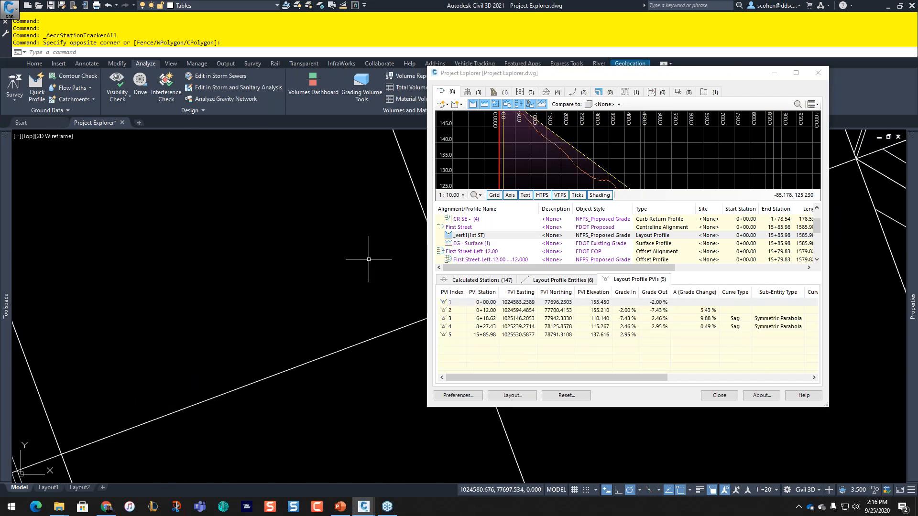
scroll(363, 263, "down", 3)
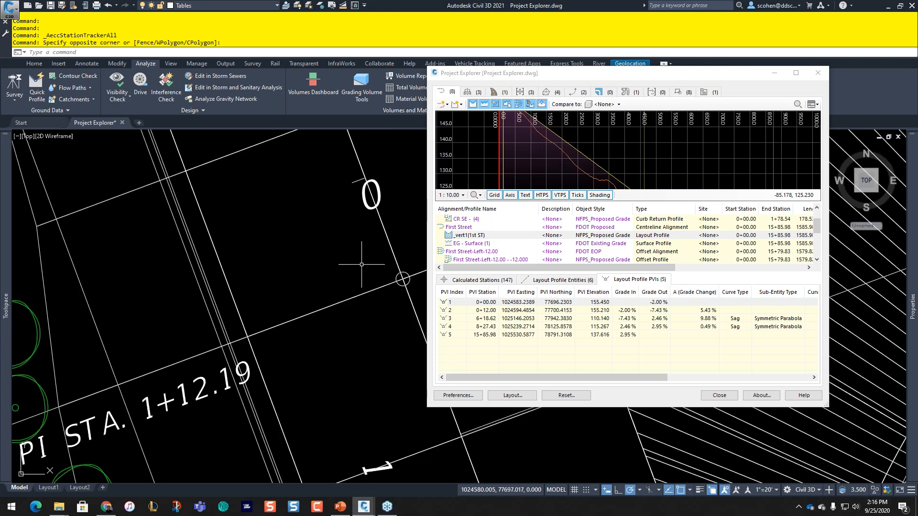
scroll(261, 283, "down", 2)
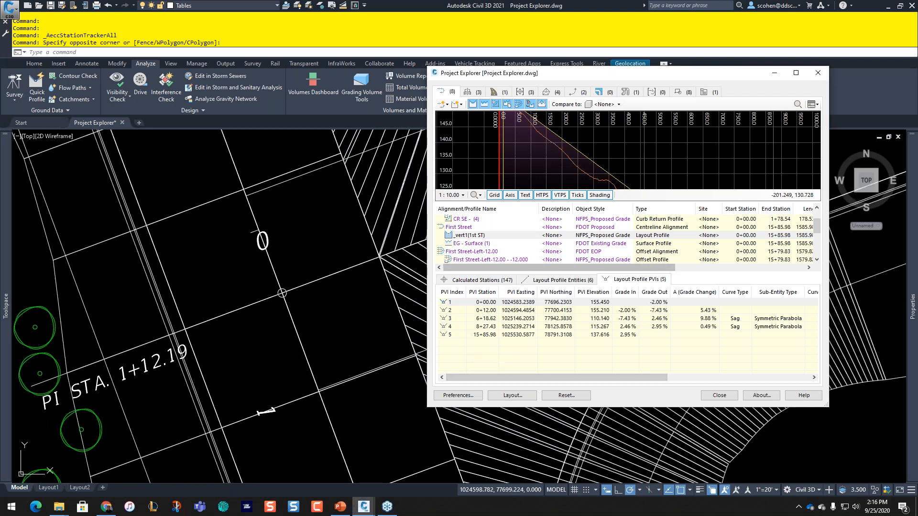
left_click(495, 281)
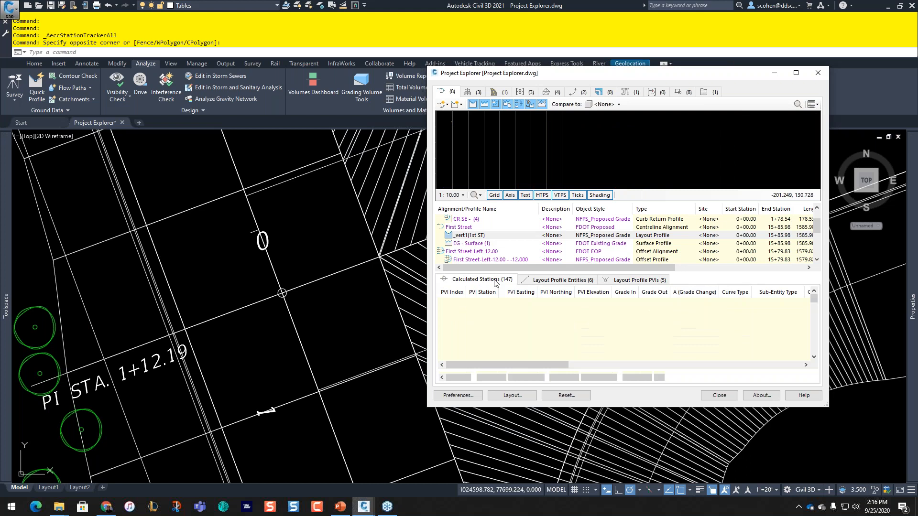
Step: Compare First Street against CR SE, then TOP, and list the pond feature lines
left_click(466, 229)
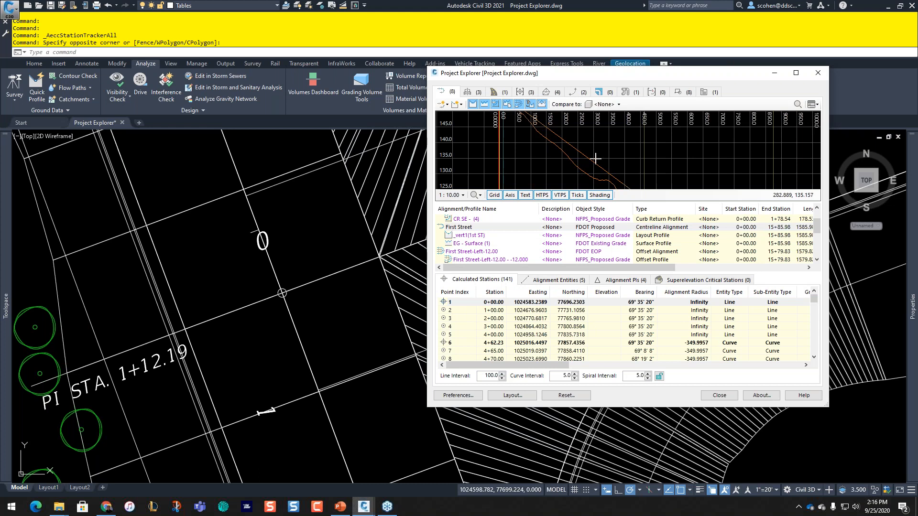
scroll(571, 153, "down", 1)
scroll(579, 150, "down", 3)
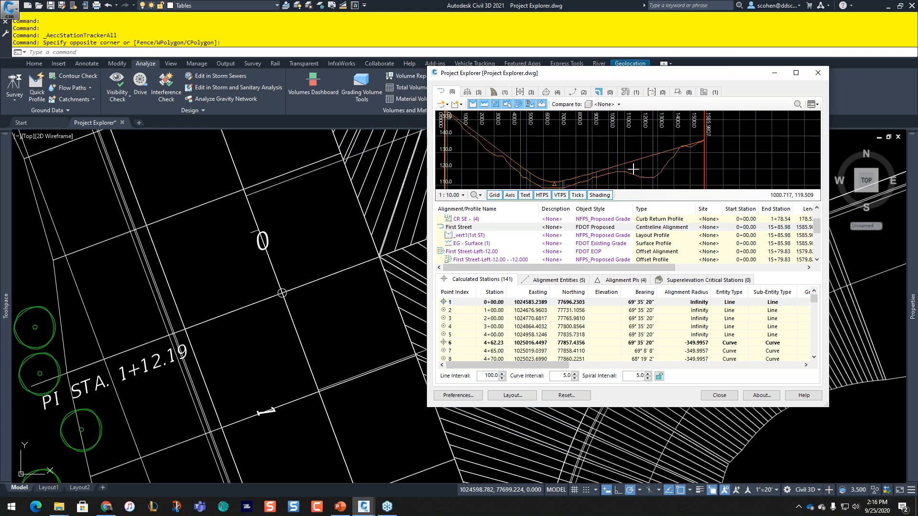
left_click(603, 106)
left_click(606, 149)
left_click(602, 105)
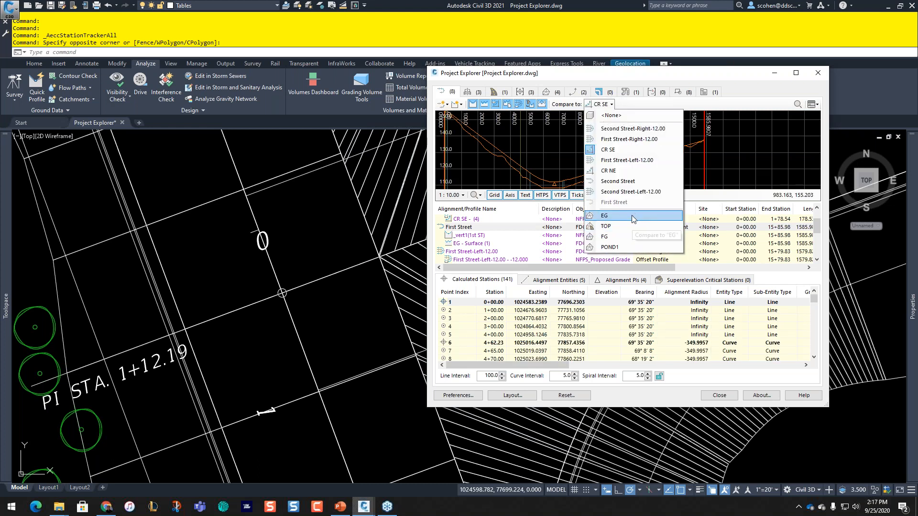
left_click(626, 225)
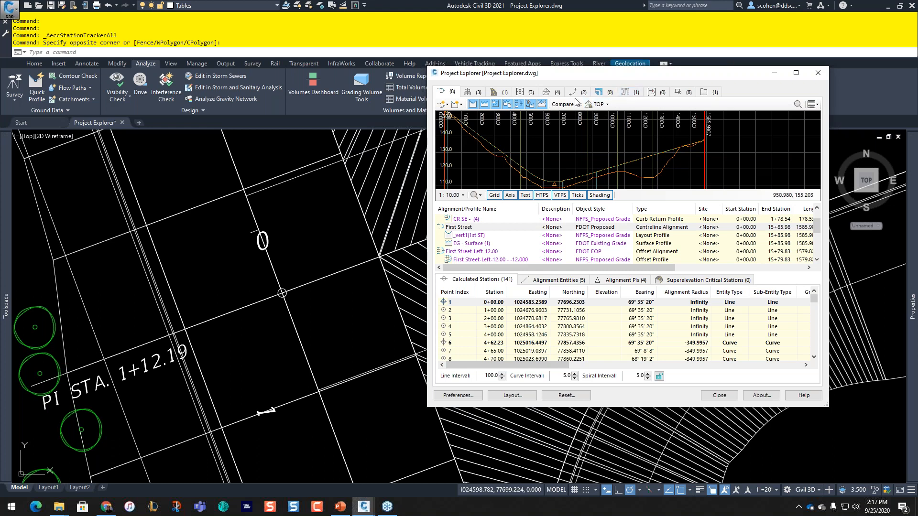
left_click(576, 95)
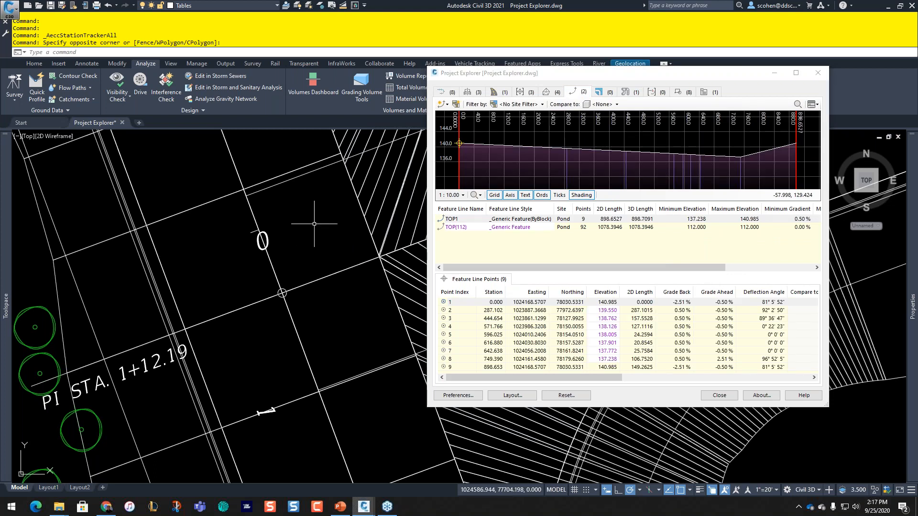
Step: Select the TOP1 feature line in Project Explorer and check its options
scroll(314, 223, "down", 4)
scroll(401, 203, "down", 5)
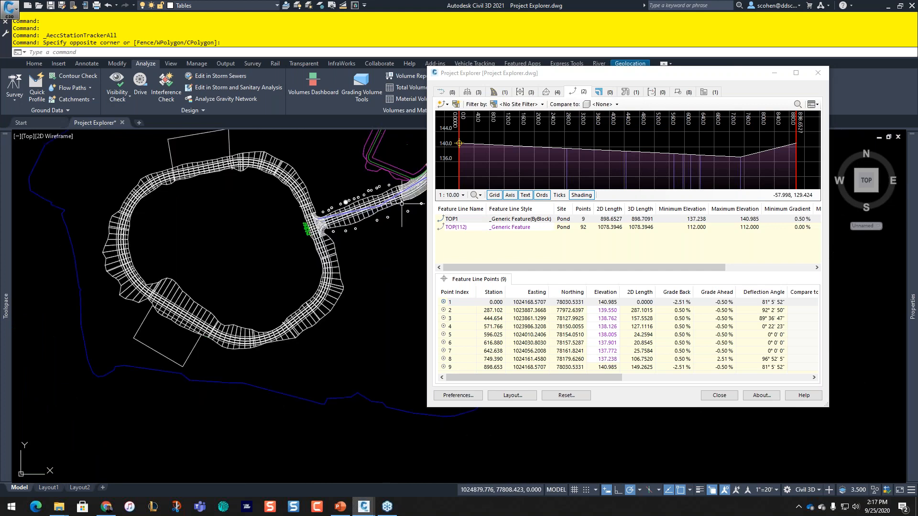
left_click(472, 221)
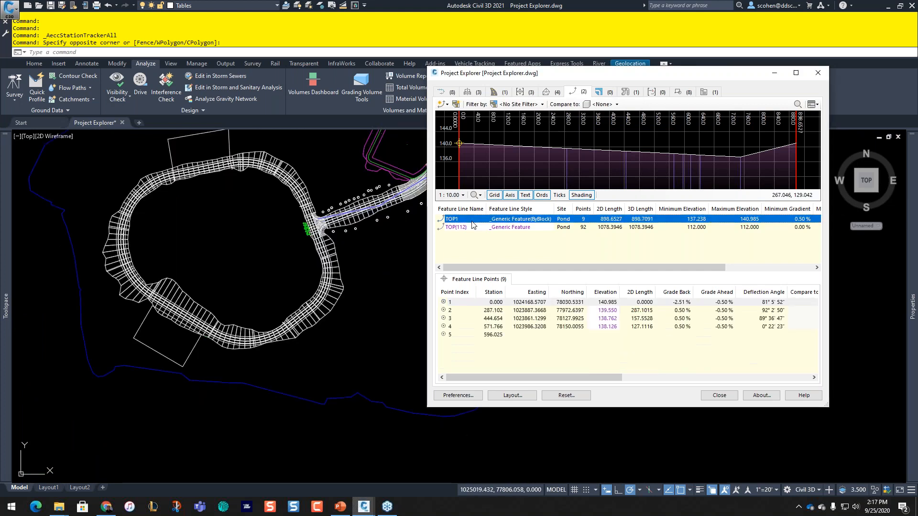
key("ctrl")
key("ctrl")
key("ctrl")
key("ctrl")
key("ctrl")
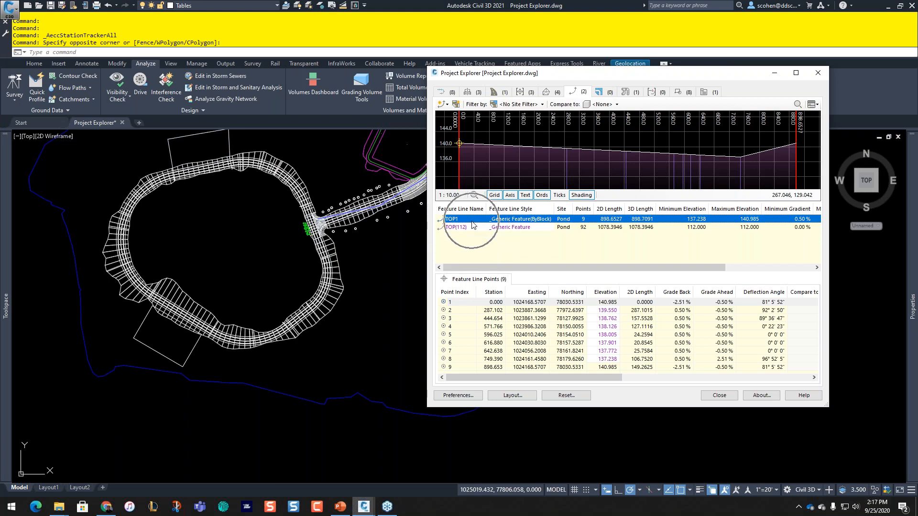
right_click(472, 224)
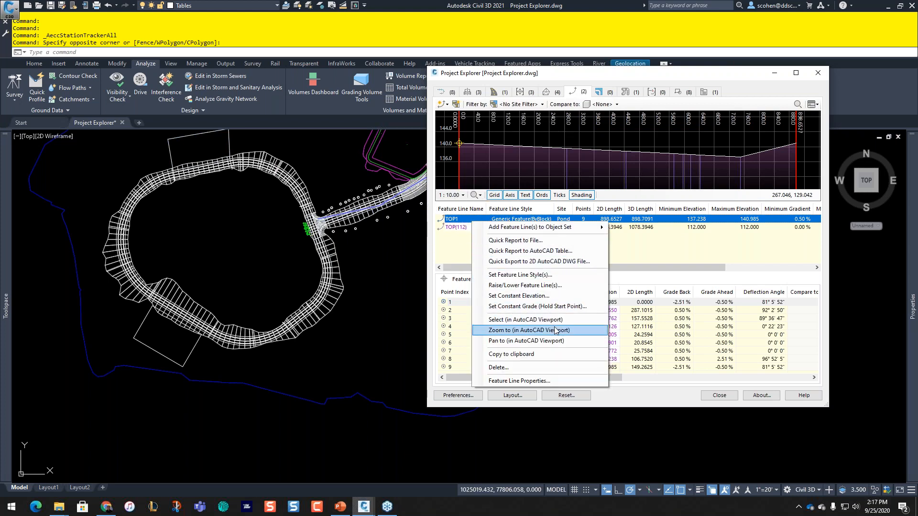
left_click(93, 300)
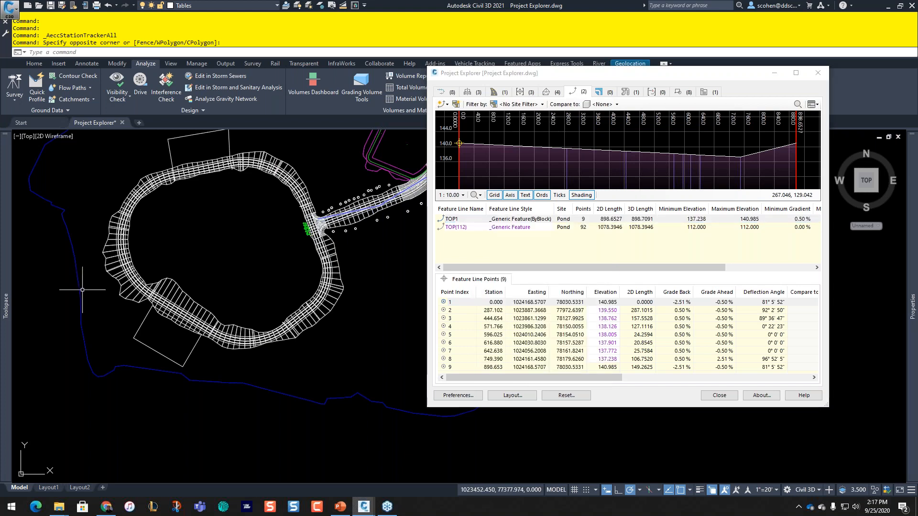
Step: Expand Sites > Pond > Feature Lines in Prospector and zoom the drawing to TOP1
mouse_move(5, 297)
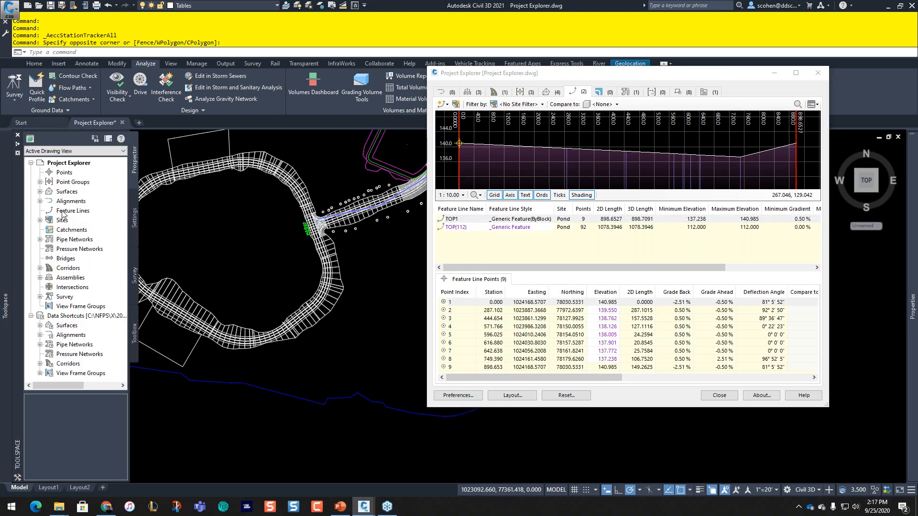
left_click(40, 220)
left_click(48, 230)
left_click(82, 259)
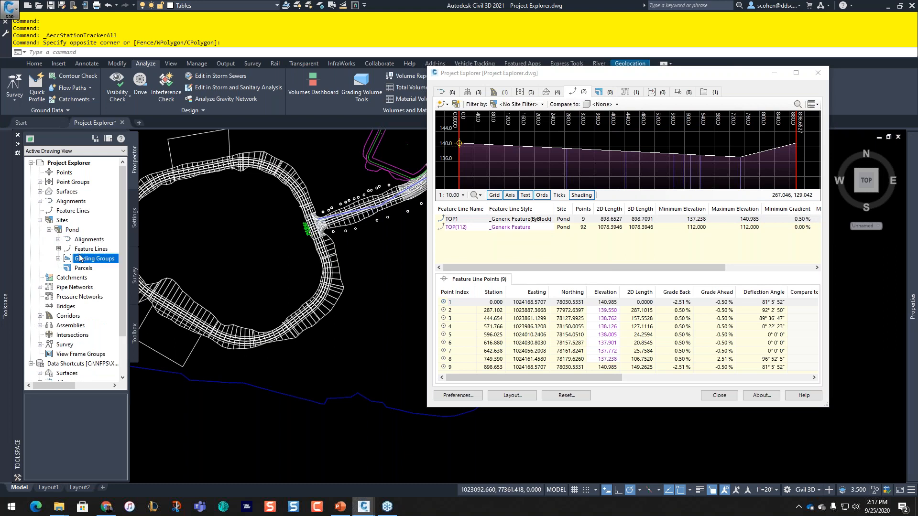
left_click(86, 249)
right_click(51, 422)
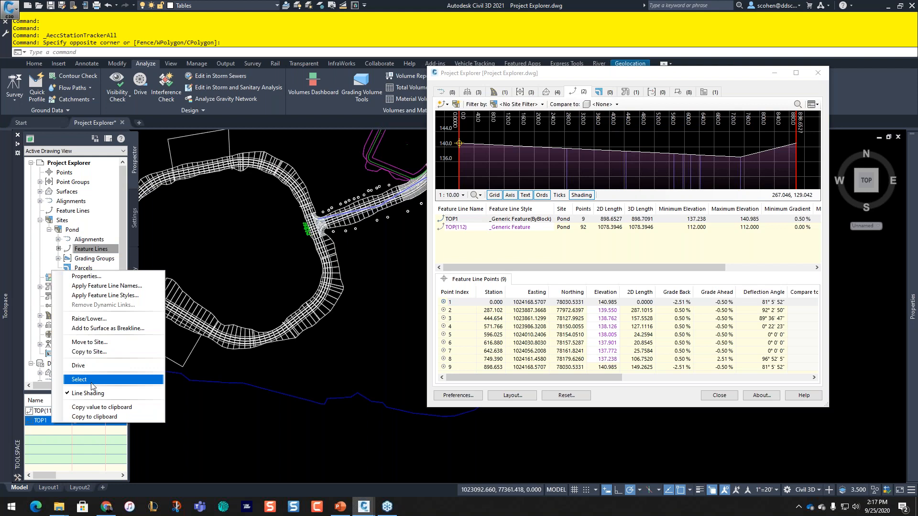
left_click(456, 234)
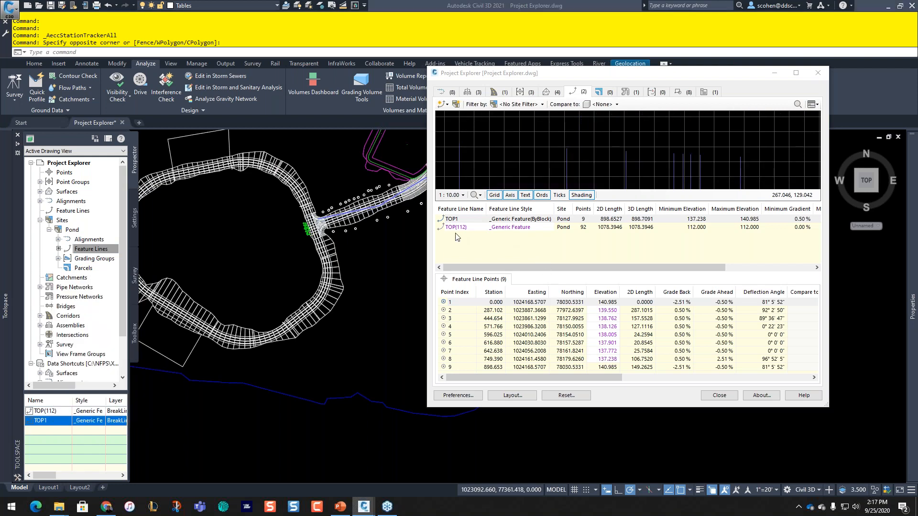
right_click(458, 220)
left_click(510, 331)
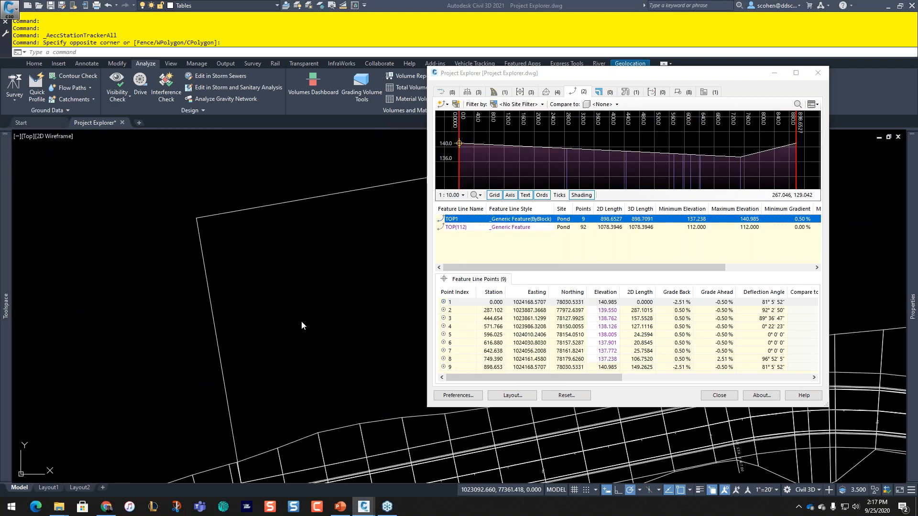
Step: Pan around TOP1 and select its feature line points 1 through 7
scroll(321, 300, "down", 2)
middle_click_drag(321, 300, 145, 245)
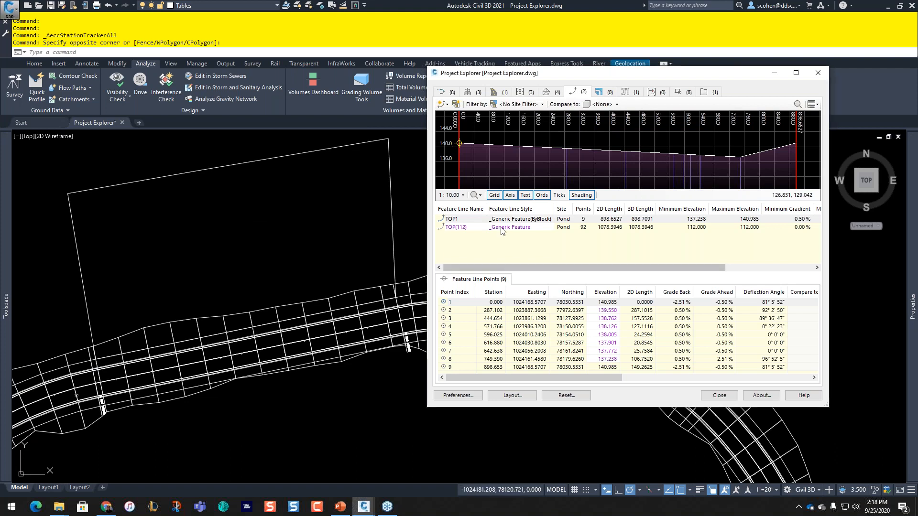
left_click(460, 223)
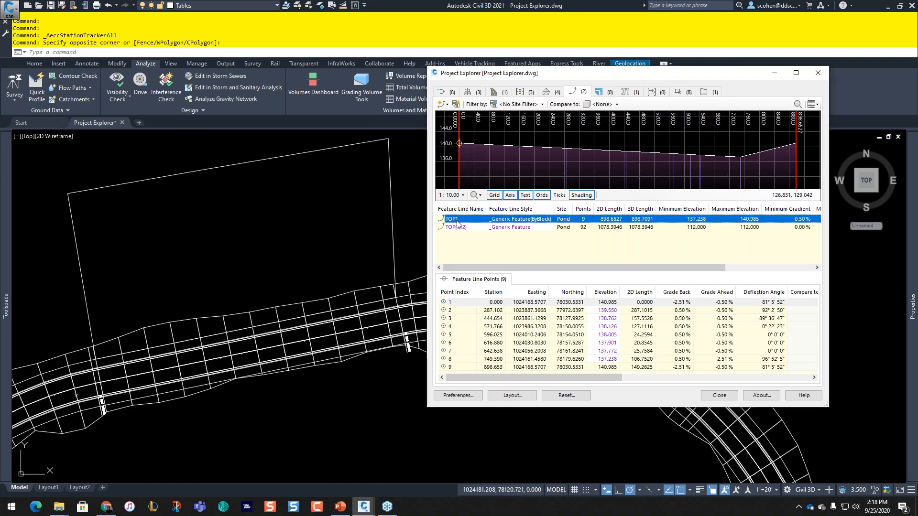
left_click(461, 304)
key("ctrl")
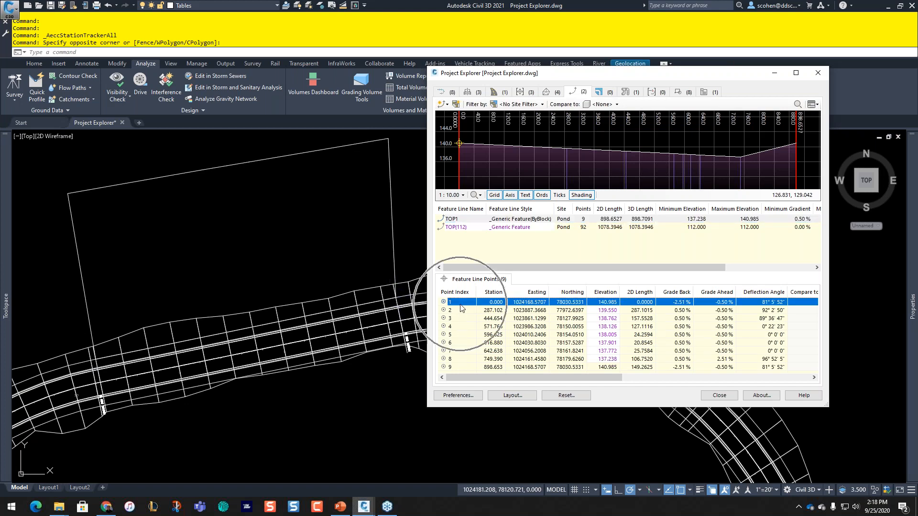
key("ctrl")
key("ctrl")
key("ctrl")
key("ctrl")
key("ctrl")
key("ctrl")
key("ctrl")
key("ctrl")
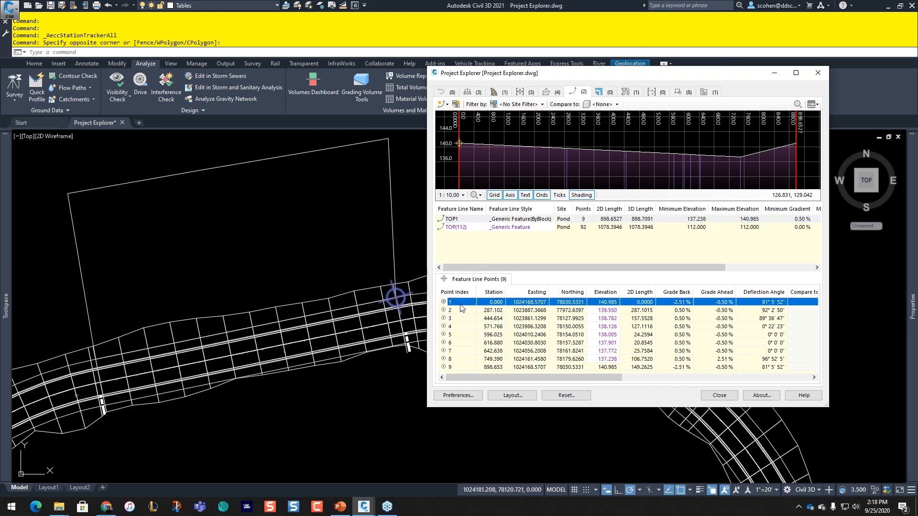
key("ctrl")
key("ctrl")
left_click(463, 351, "shift")
key("ctrl")
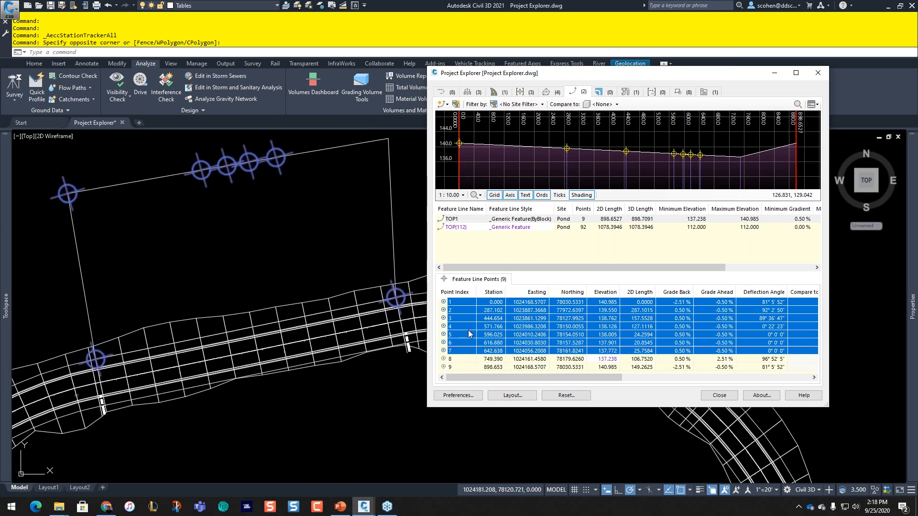
Step: Deselect points 1 and 2 and clear the station markers for points 3–7
left_click(462, 303, "ctrl")
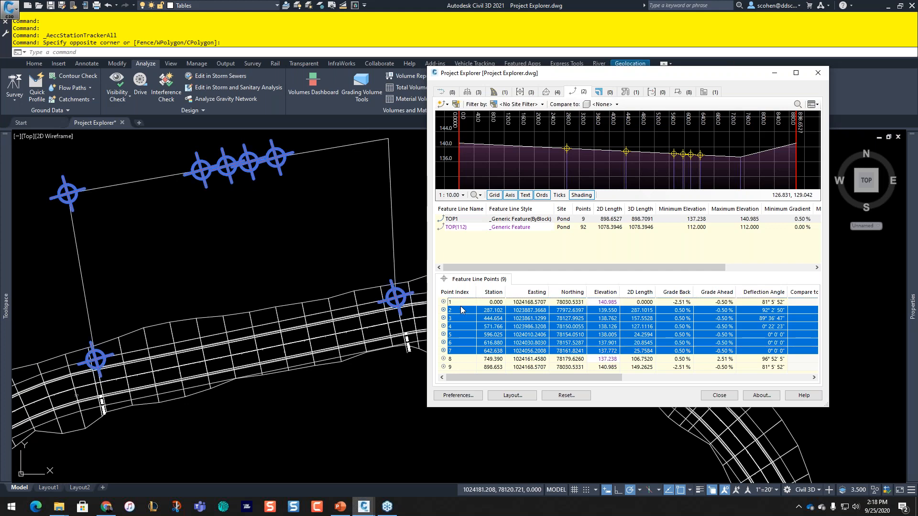
left_click(461, 308, "ctrl")
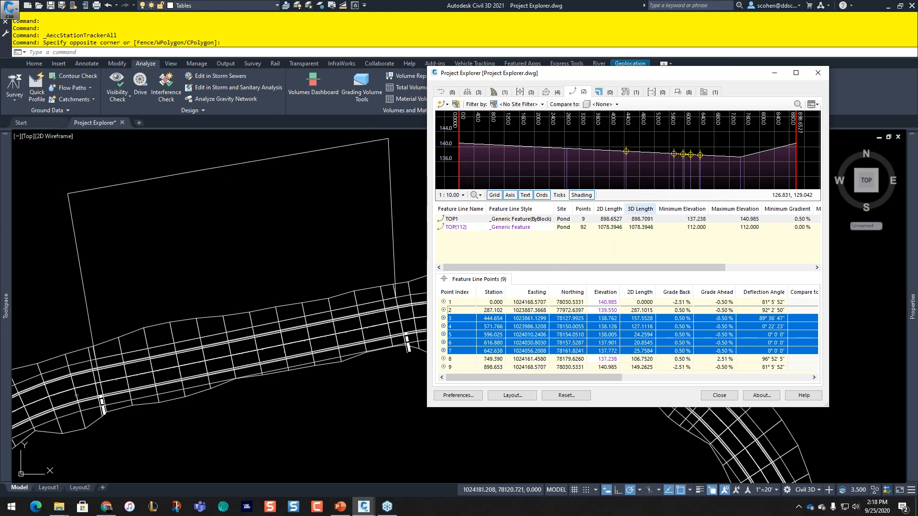
left_click(641, 151)
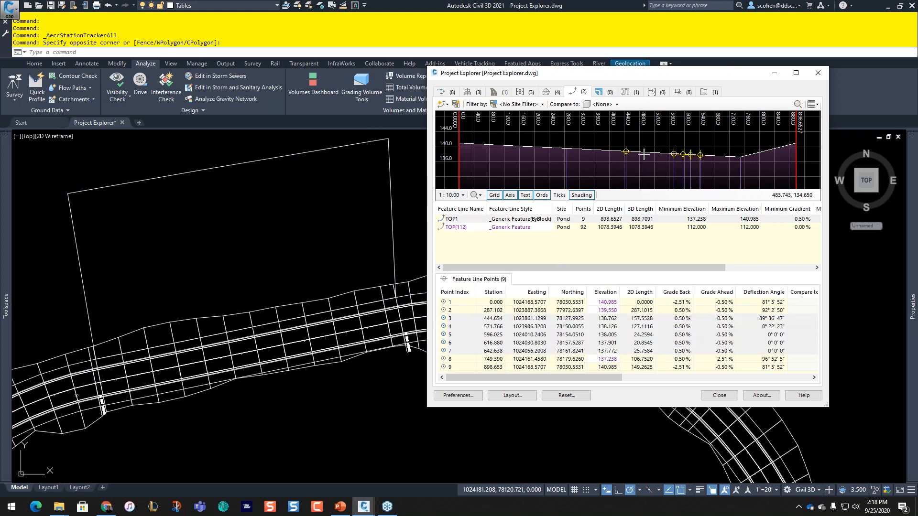
Step: Compare the TOP1 feature line points against the EG, POND1 and TOP surfaces in turn
left_click(606, 105)
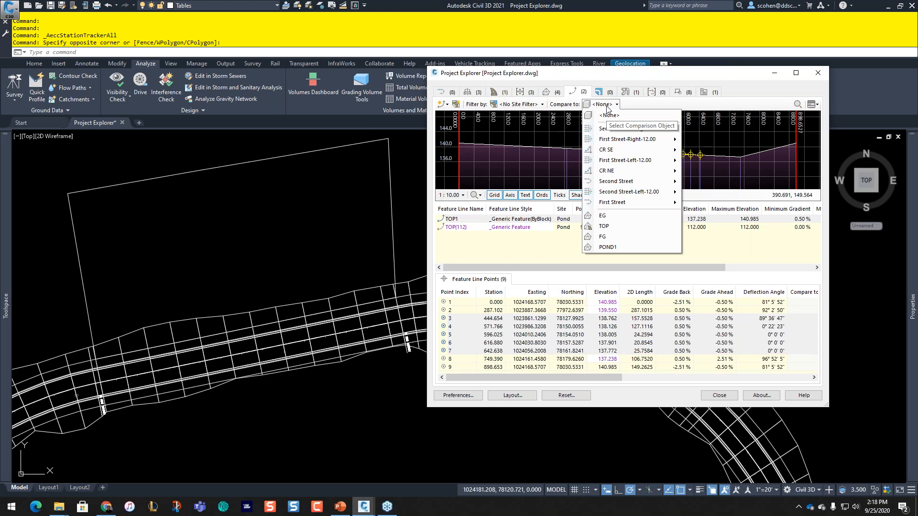
left_click(611, 217)
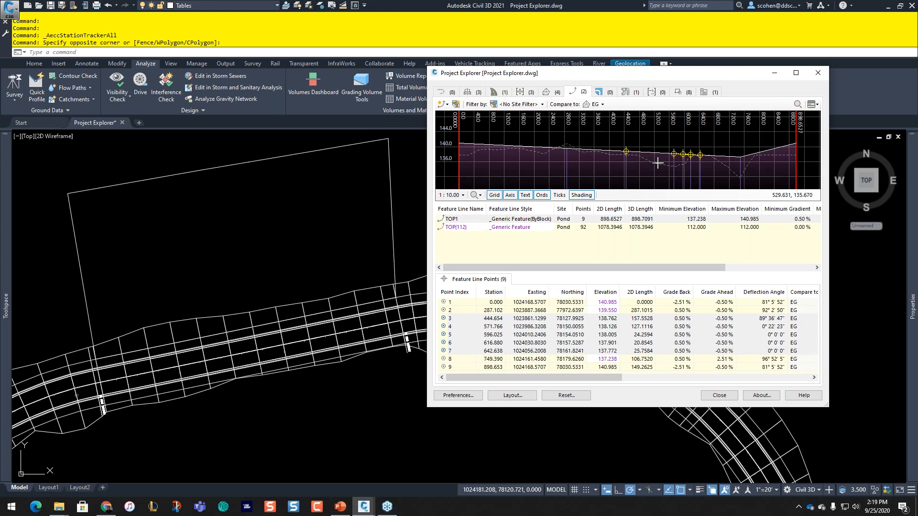
left_click(604, 104)
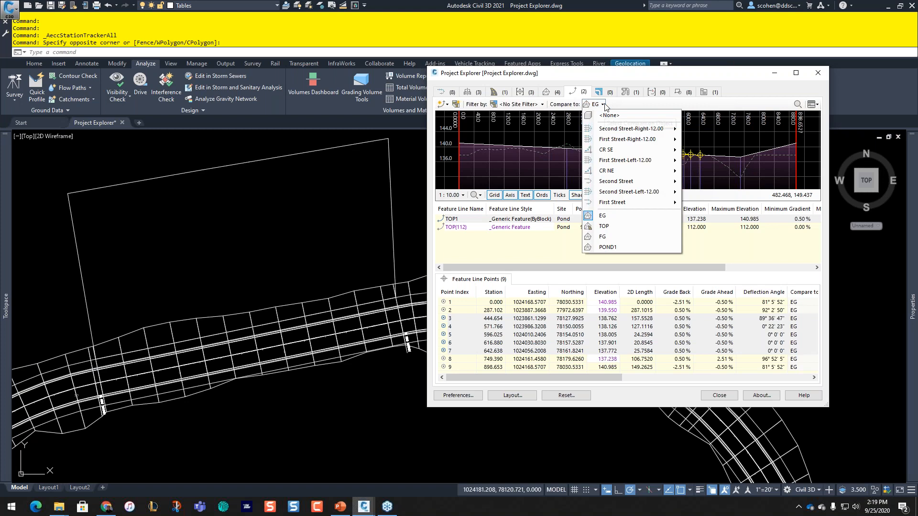
left_click(612, 248)
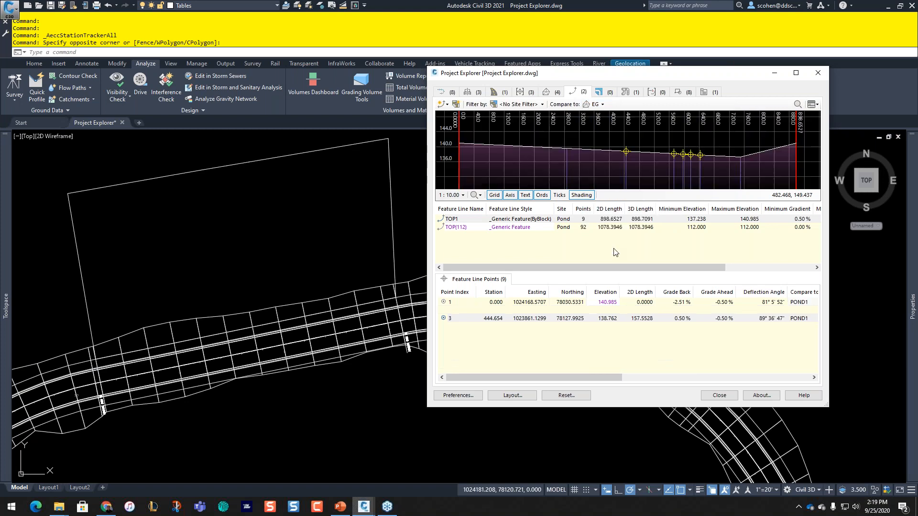
left_click(602, 104)
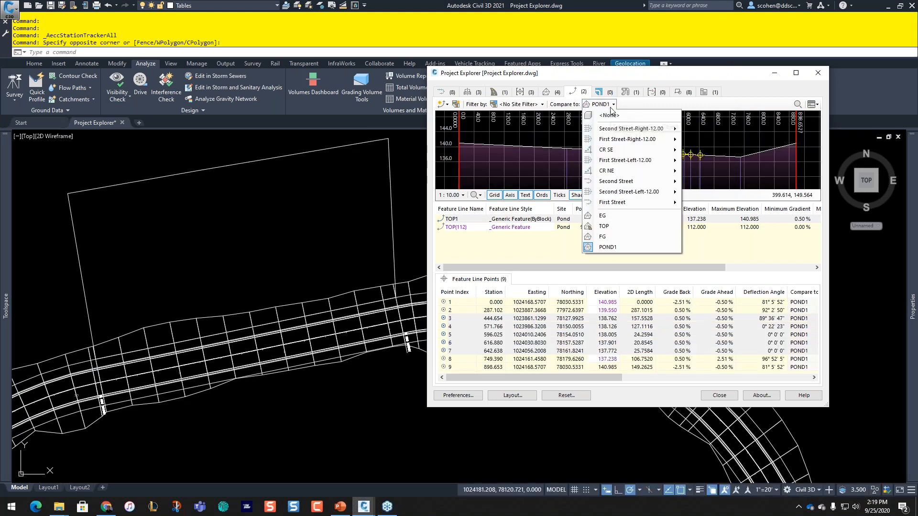
left_click(612, 227)
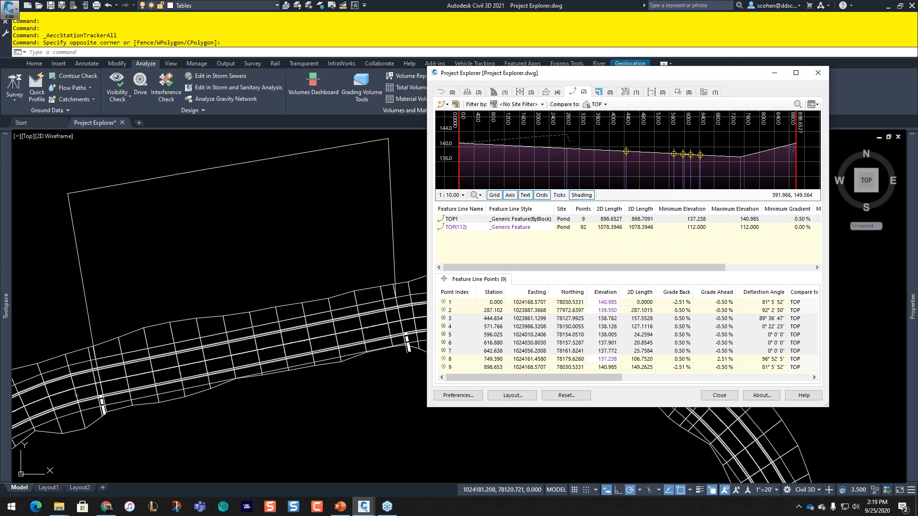
Step: Compare TOP1's points against the Second Street alignment
left_click(605, 105)
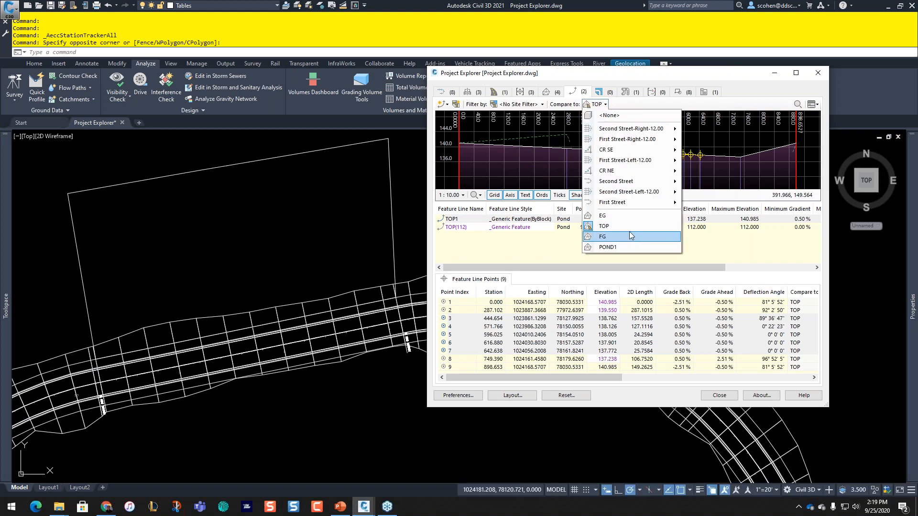
mouse_move(645, 130)
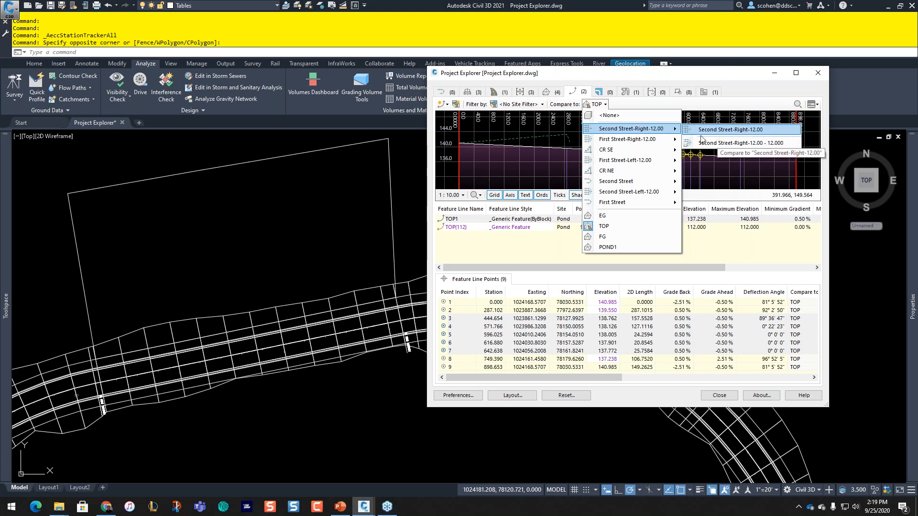
mouse_move(626, 181)
left_click(708, 183)
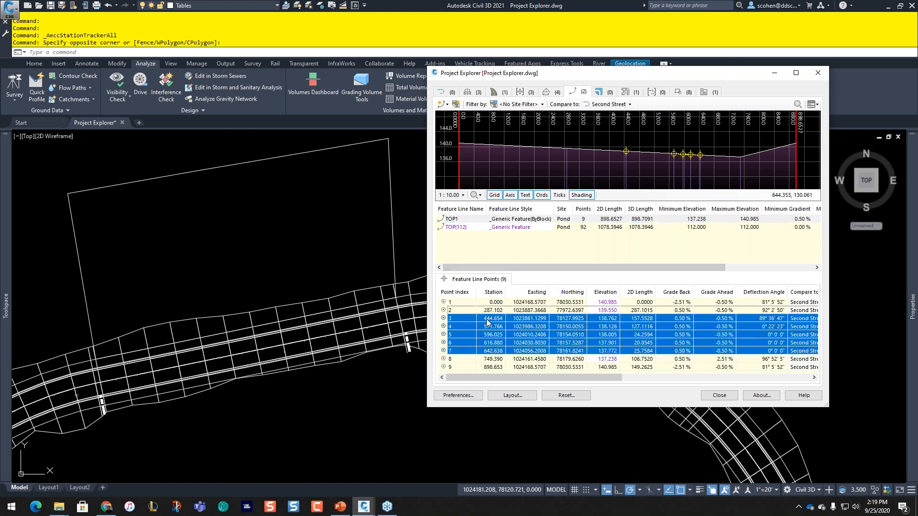
Step: Select point rows 3–7 to show their tracker distances to Second Street in the drawing
left_click(498, 345)
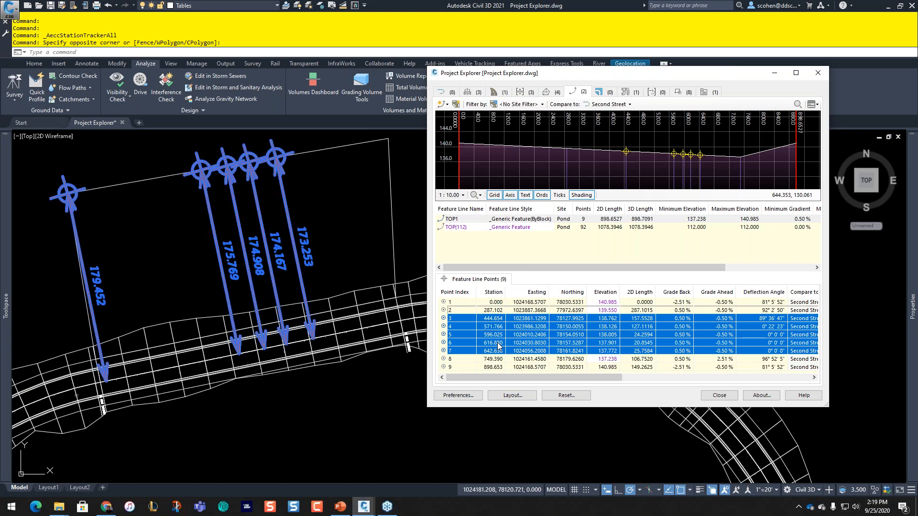
left_click(519, 188)
left_click(506, 322)
left_click(315, 265)
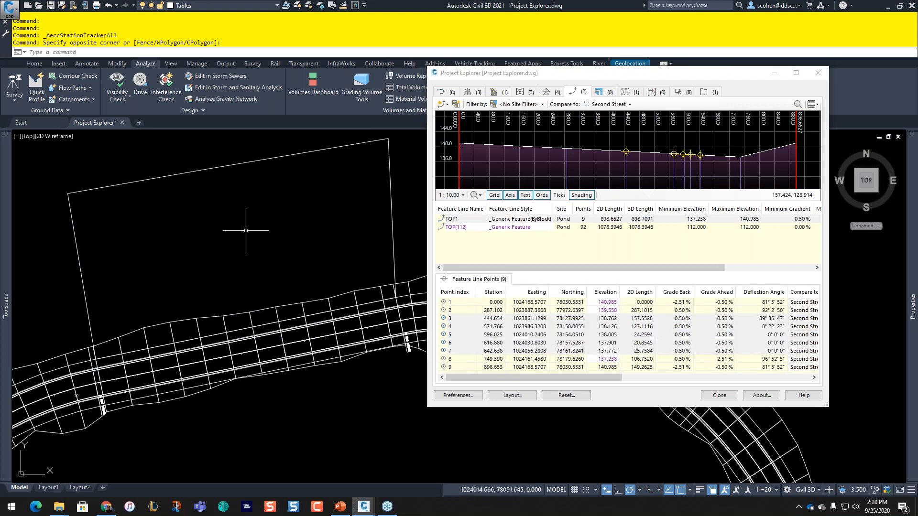
mouse_move(245, 230)
middle_mouse_down()
mouse_move(289, 226)
mouse_move(246, 278)
middle_mouse_up()
left_click(520, 325)
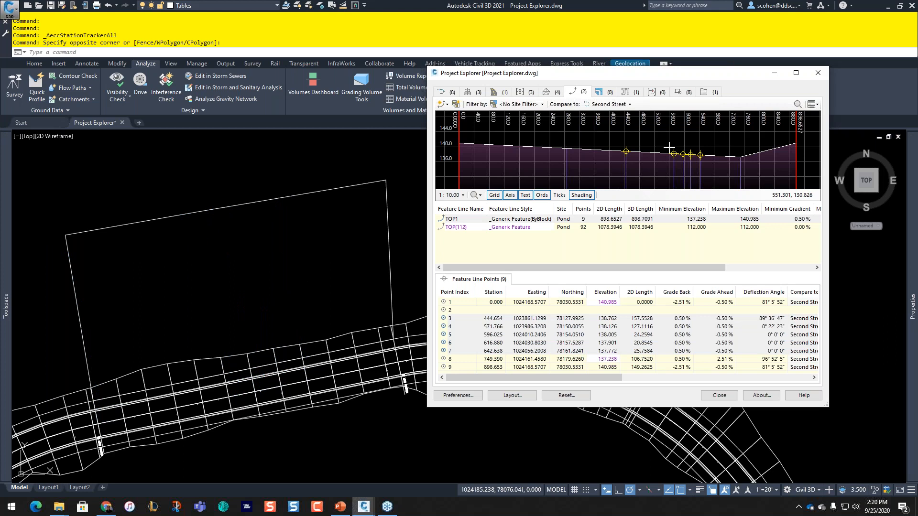
Step: Compare the pond feature line to Second Street-Right-12.00 and redisplay the distances for points 3–7
left_click(619, 107)
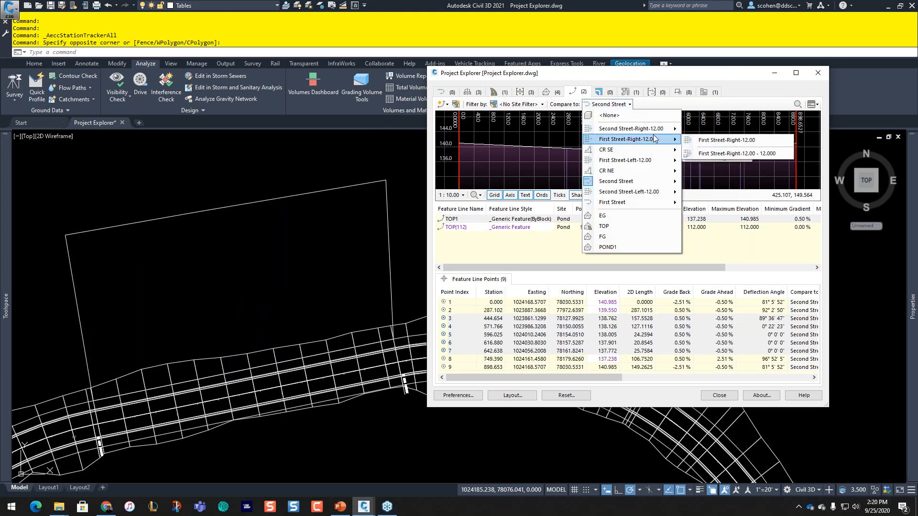
left_click(744, 142)
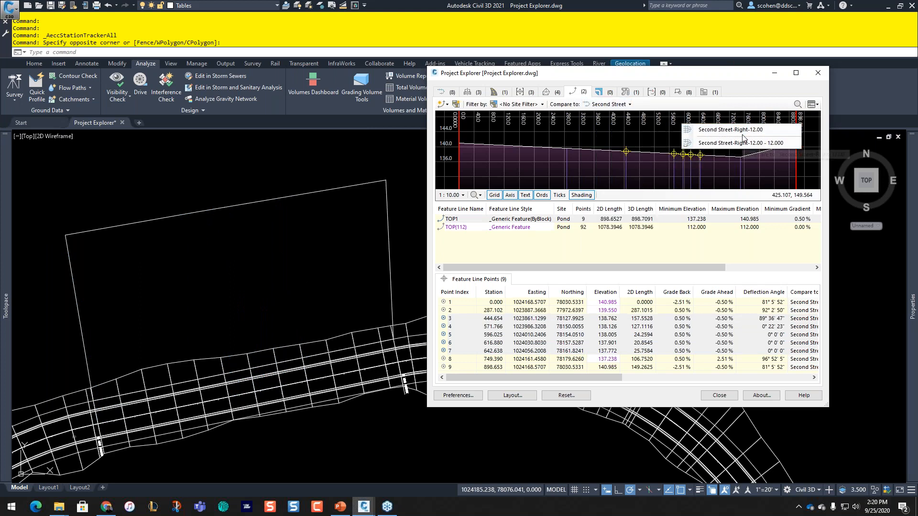
left_click(529, 337)
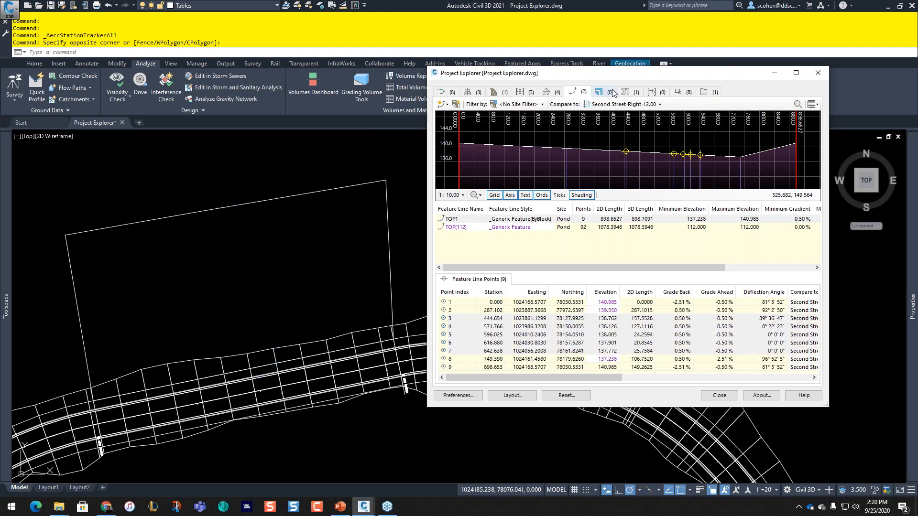
left_click(647, 104)
left_click(594, 70)
Step: Highlight the TOP1 feature line in the drawing, then list the drawing's assemblies
left_click(468, 219)
left_click(468, 219)
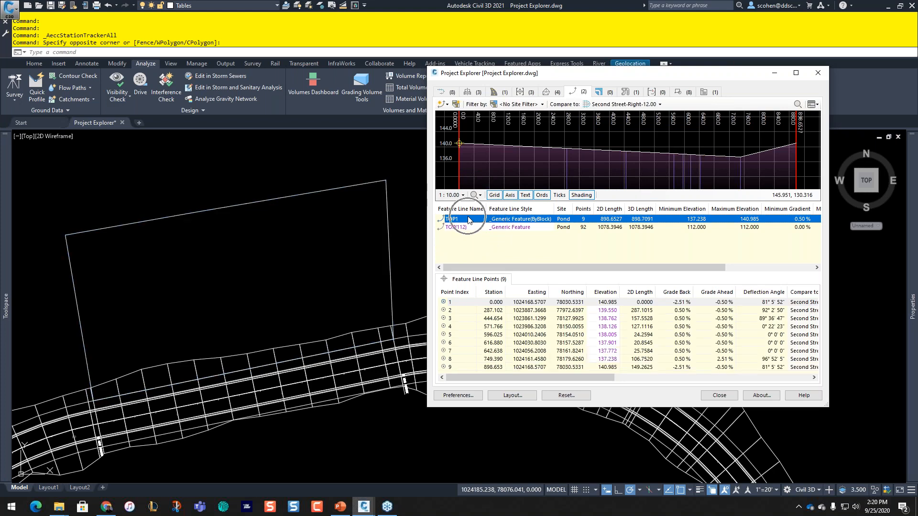
left_click(468, 220)
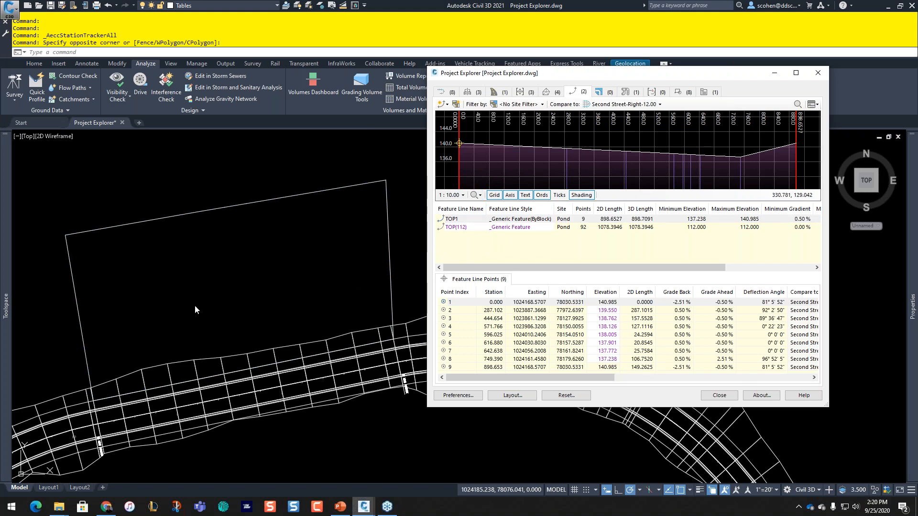
left_click(488, 171)
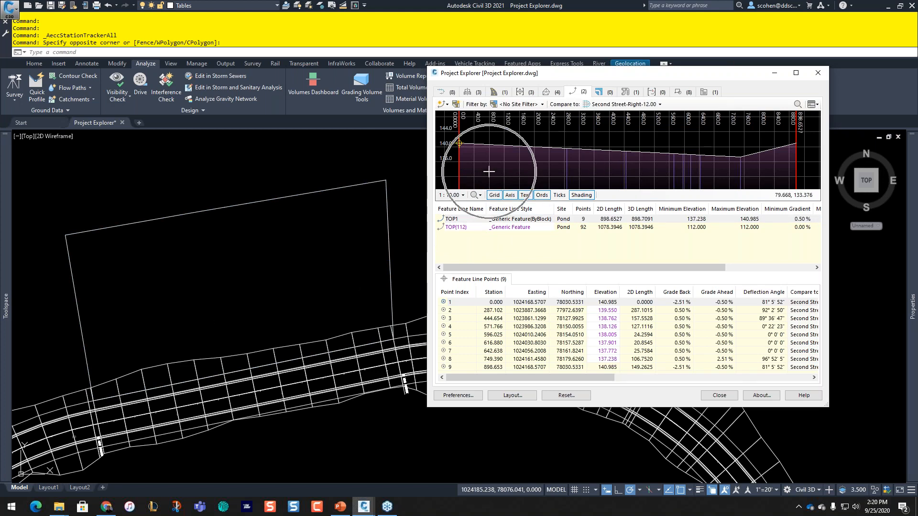
left_click(452, 219)
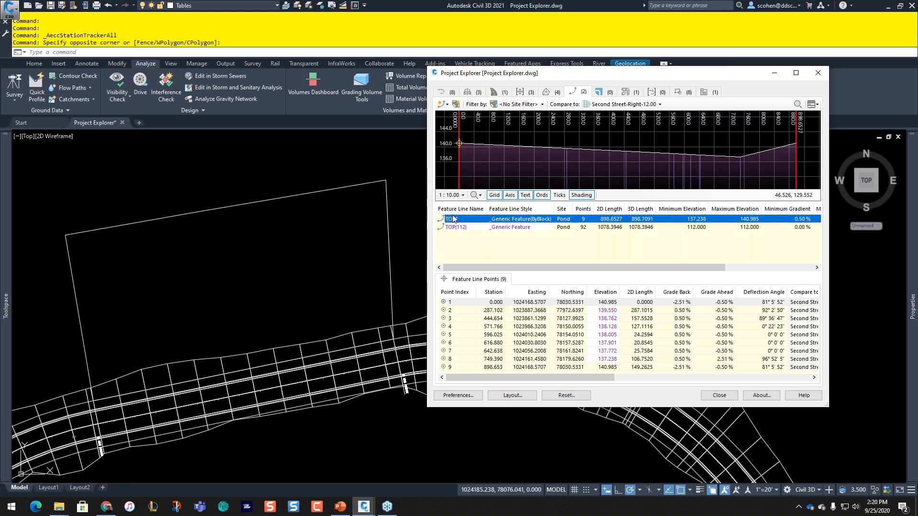
left_click(454, 219)
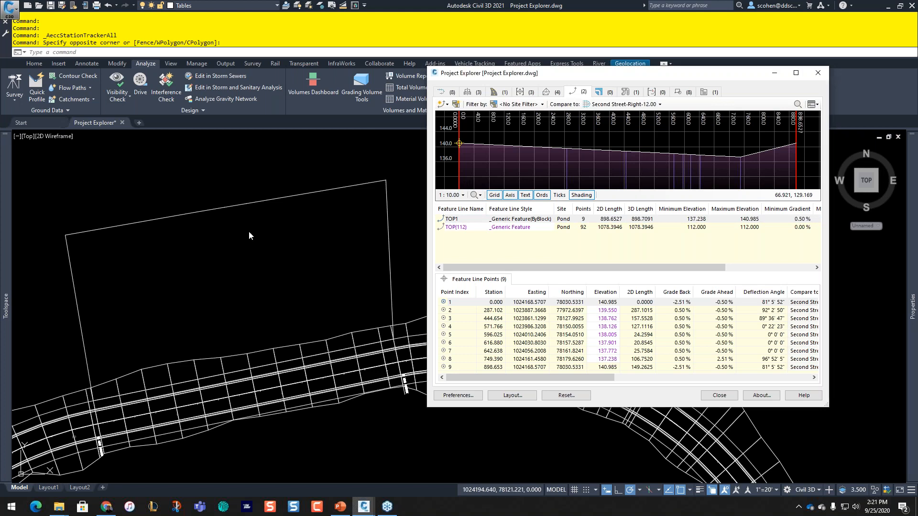
scroll(249, 231, "down", 2)
left_click(469, 93)
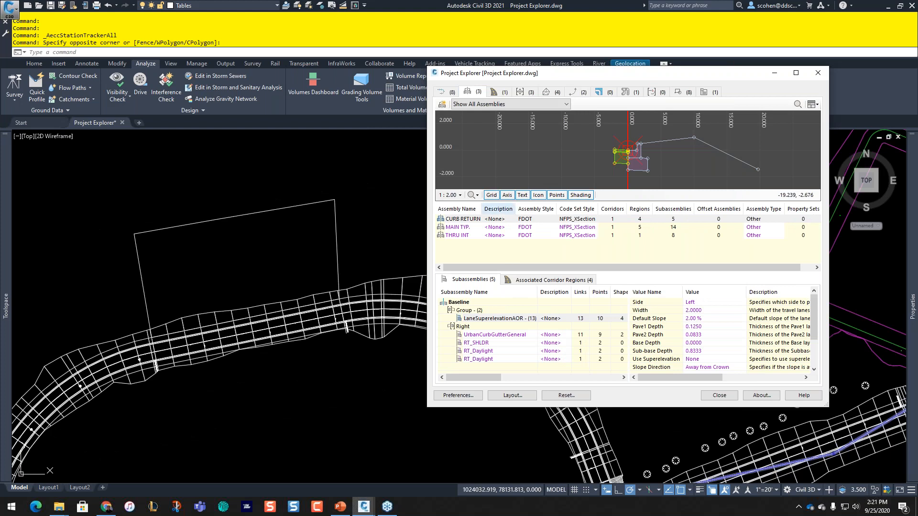
Step: Zoom the drawing to the CURB RETURN assembly
right_click(596, 150)
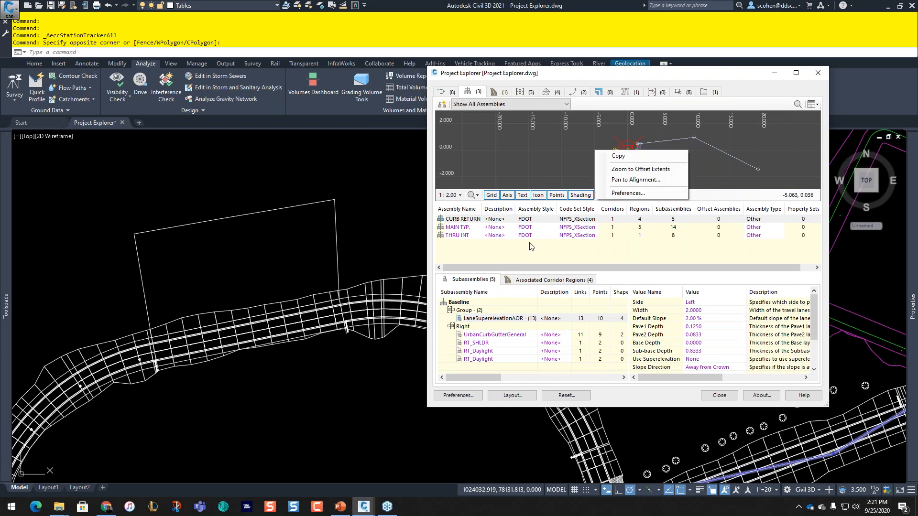
right_click(457, 222)
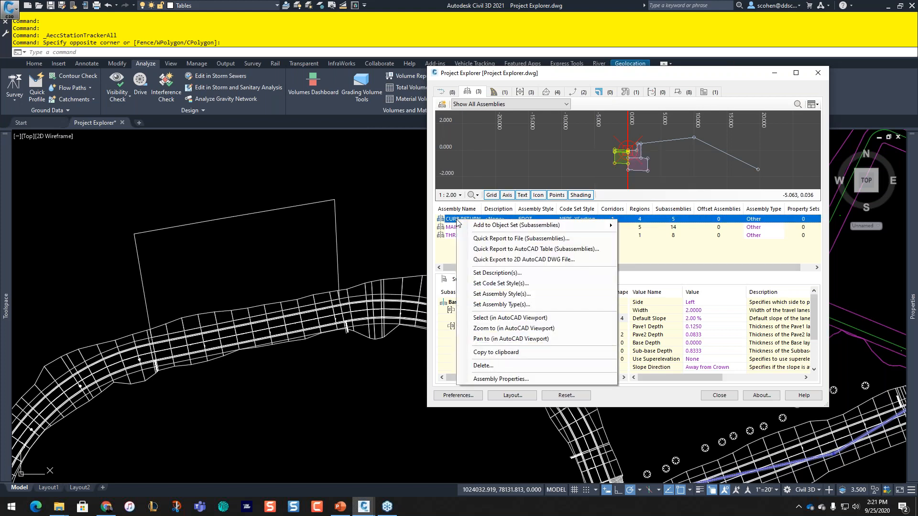
left_click(520, 330)
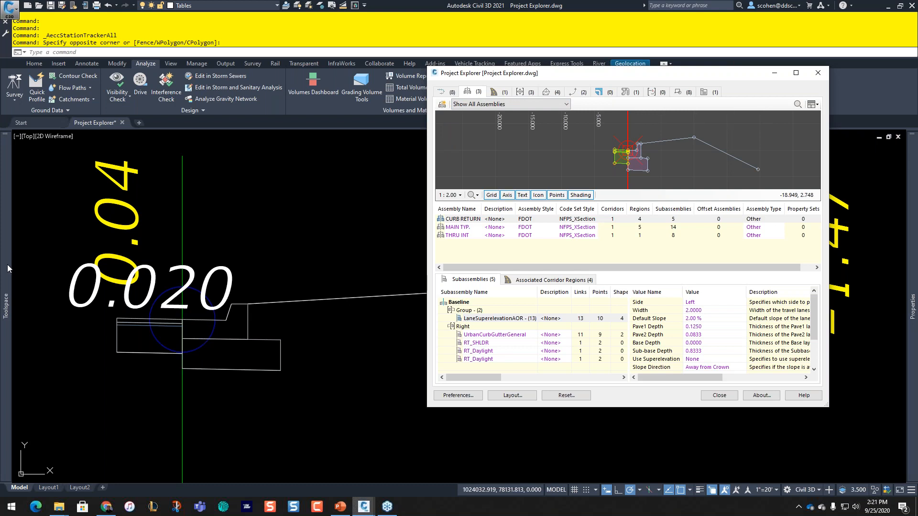
mouse_move(8, 268)
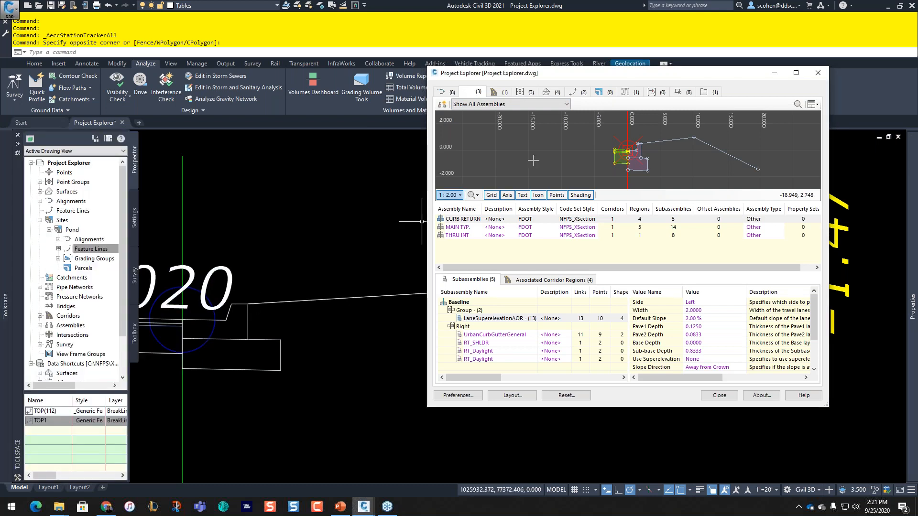
Step: View CURB RETURN's construction in Assembly Properties, cancel, and reselect it after MAIN TYP
left_click(458, 221)
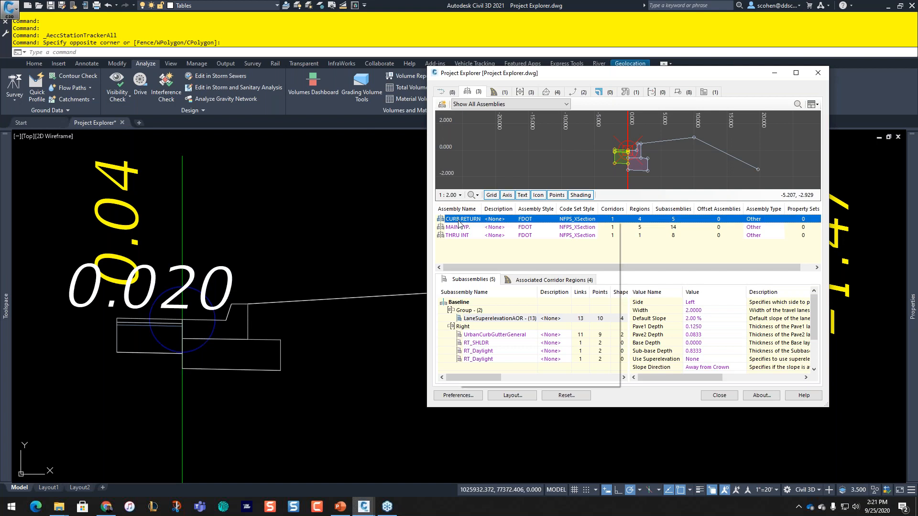
right_click(458, 221)
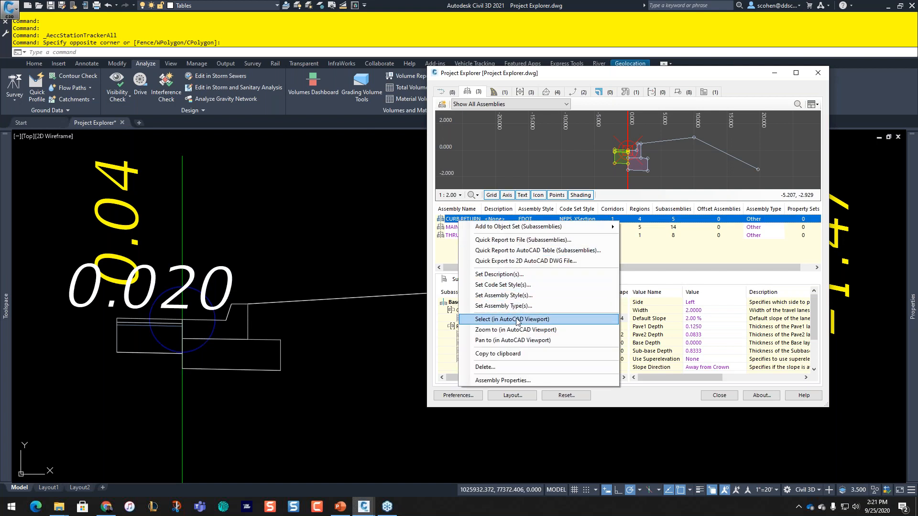
left_click(497, 380)
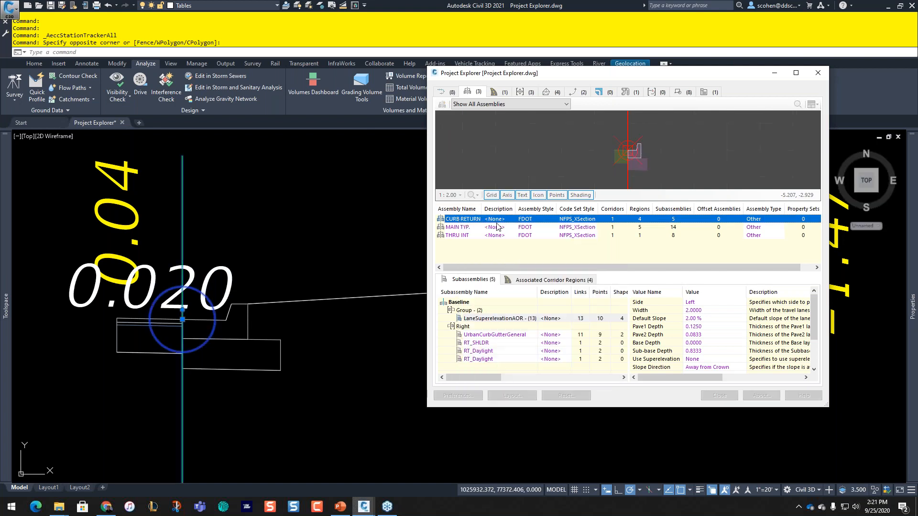
left_click(521, 145)
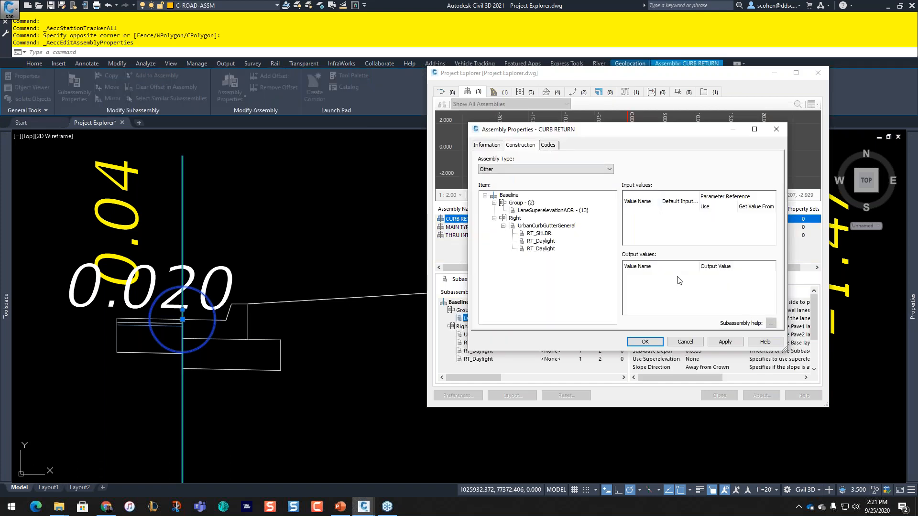
left_click(698, 342)
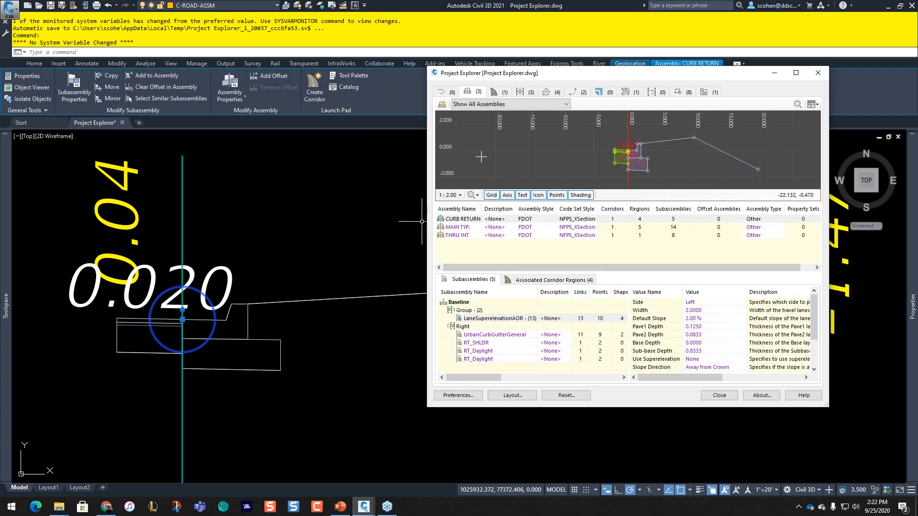
left_click(469, 228)
left_click(463, 219)
Step: Set the assembly preview's background colour to black in its preferences
right_click(515, 177)
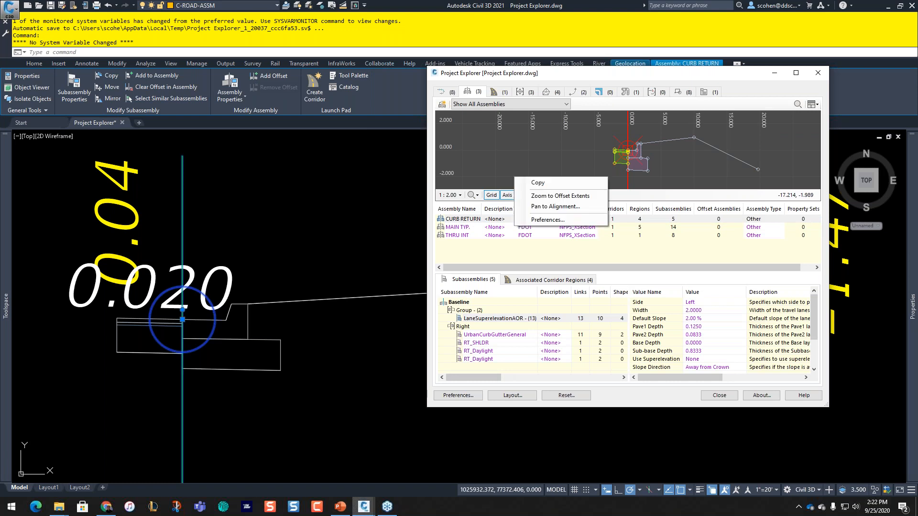
left_click(550, 220)
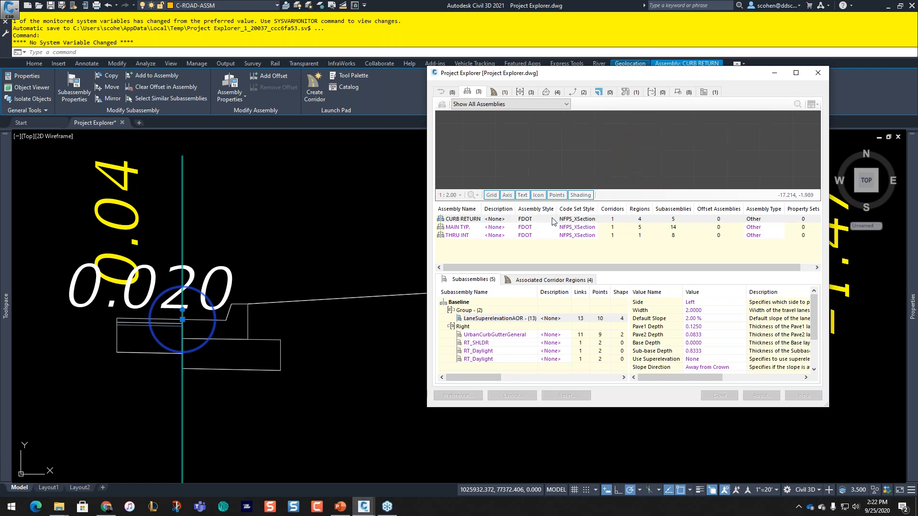
left_click(587, 163)
left_click(415, 195)
left_click(423, 260)
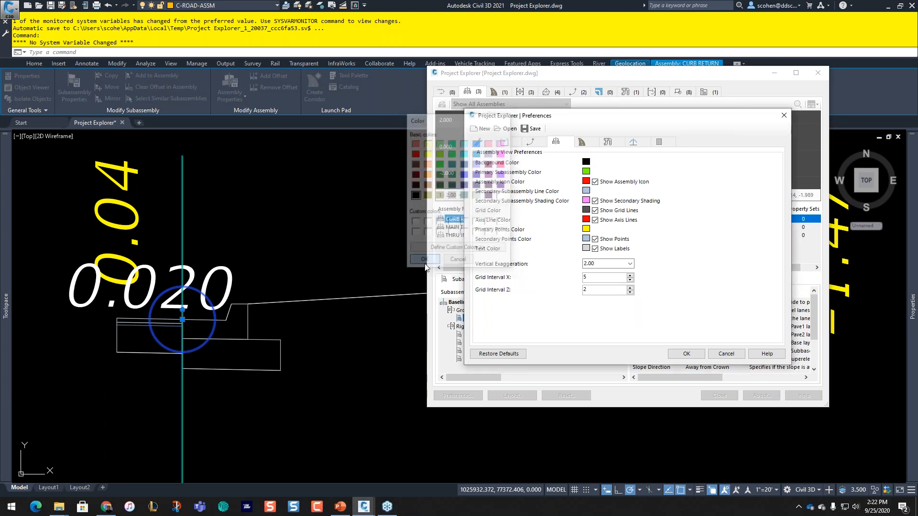
key("Return")
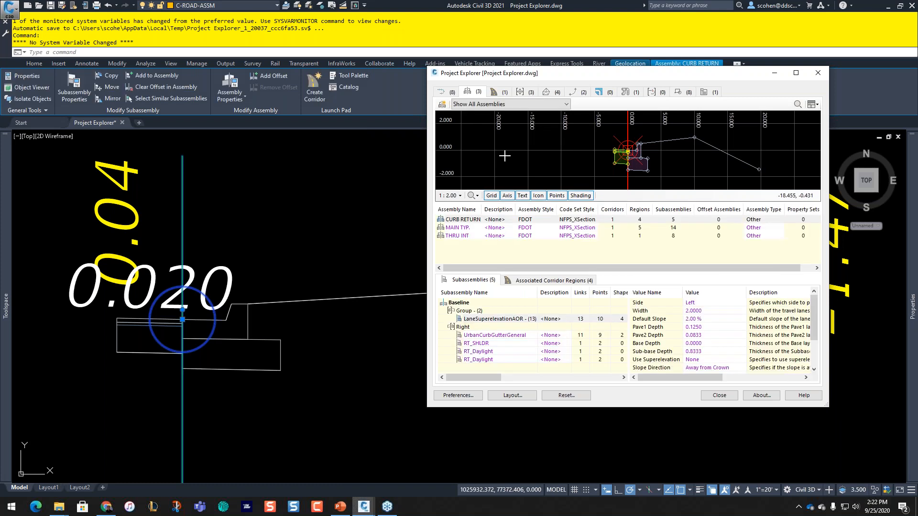
Step: Leave the assembly filter showing all assemblies and switch to the Corridors list with PROJ1
left_click(548, 105)
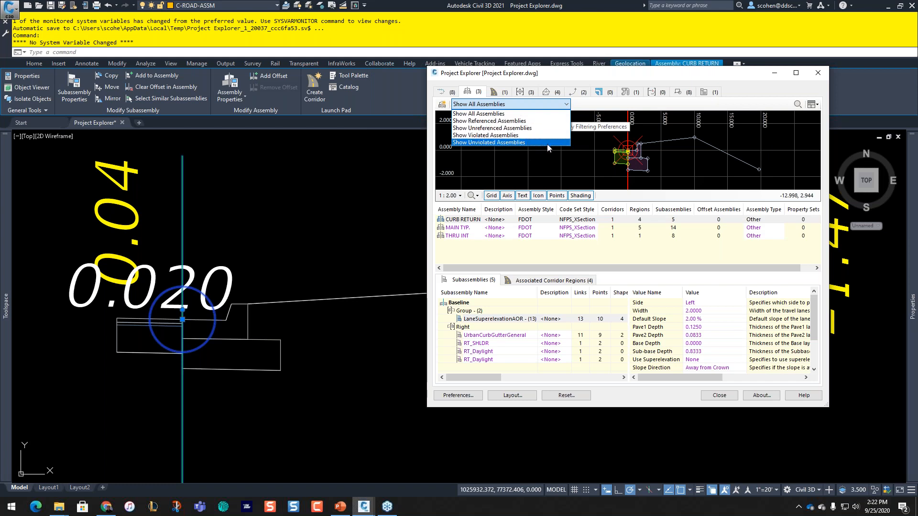
left_click(523, 163)
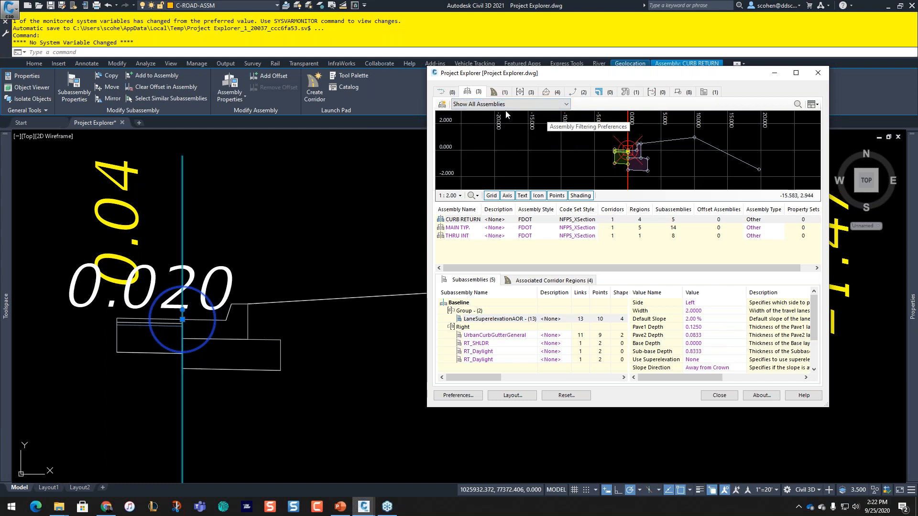
left_click(501, 93)
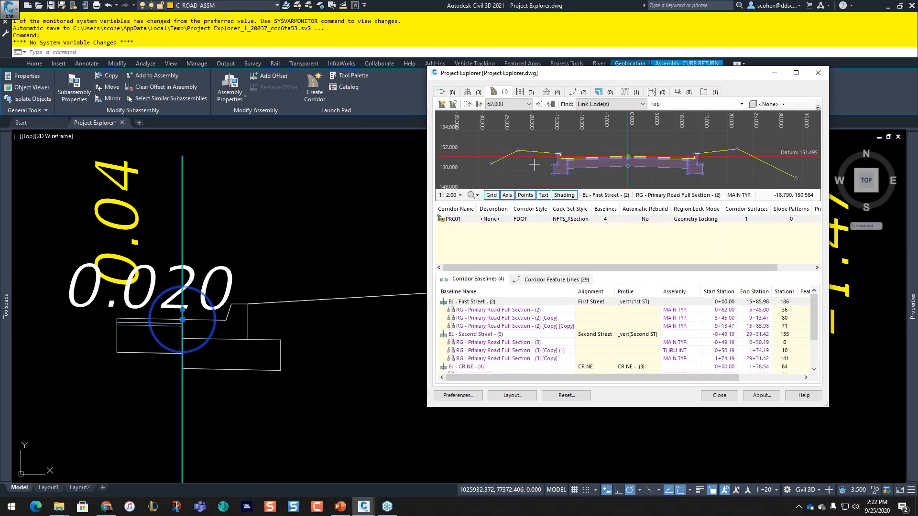
Step: Select the PROJ1 corridor and bring it into view in the drawing
left_click(458, 221)
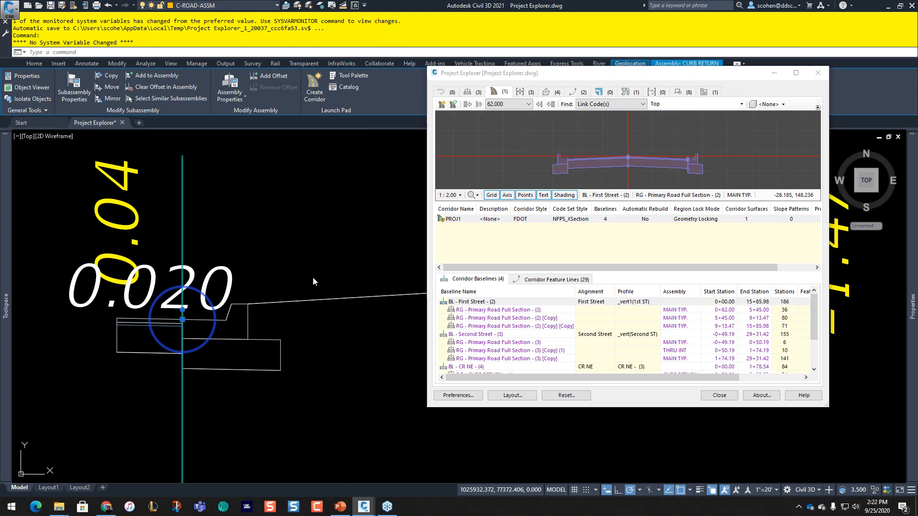
scroll(335, 225, "down", 4)
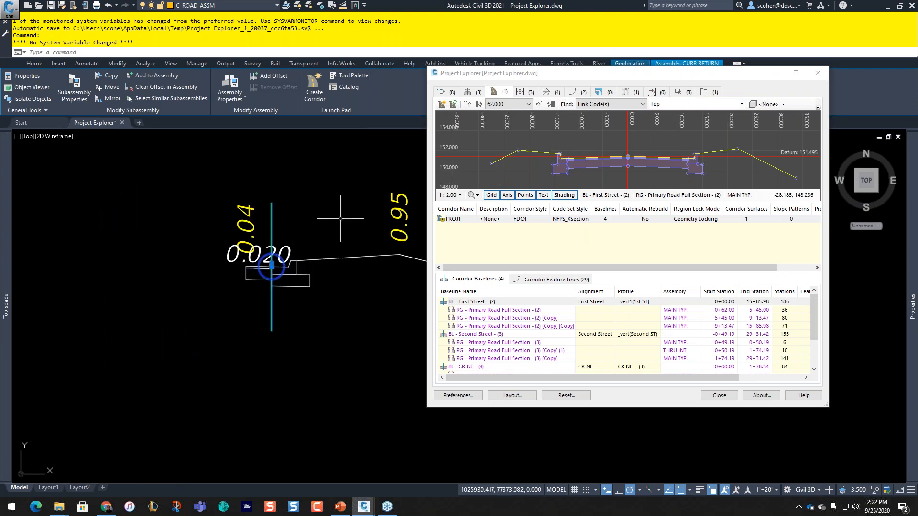
scroll(340, 219, "down", 6)
middle_click_drag(179, 306, 358, 391)
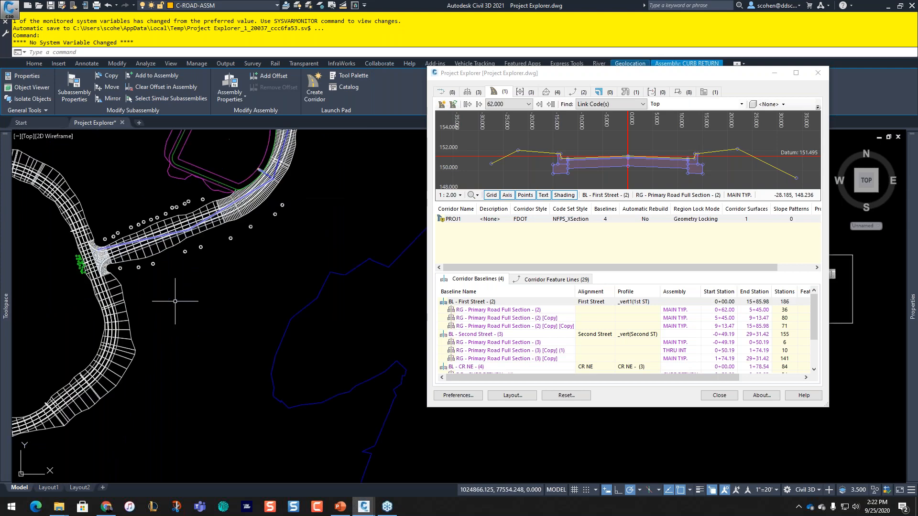
scroll(214, 277, "up", 5)
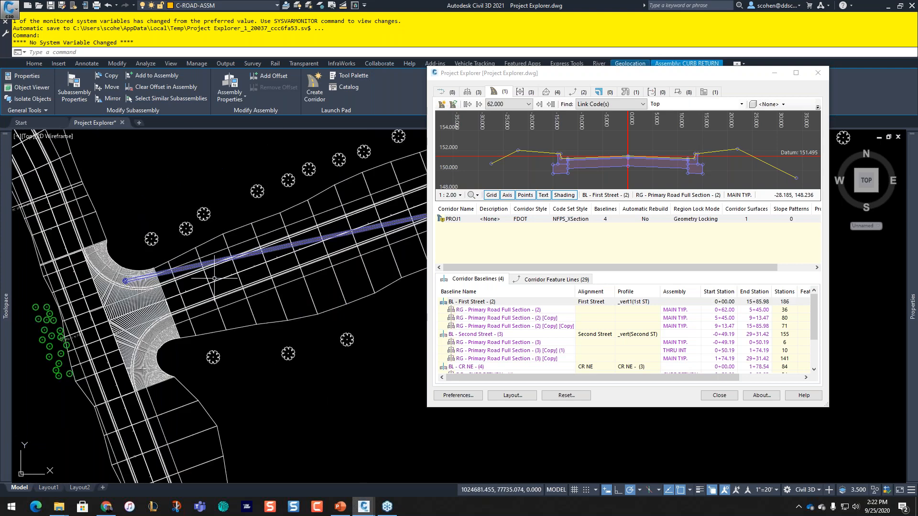
scroll(217, 289, "up", 2)
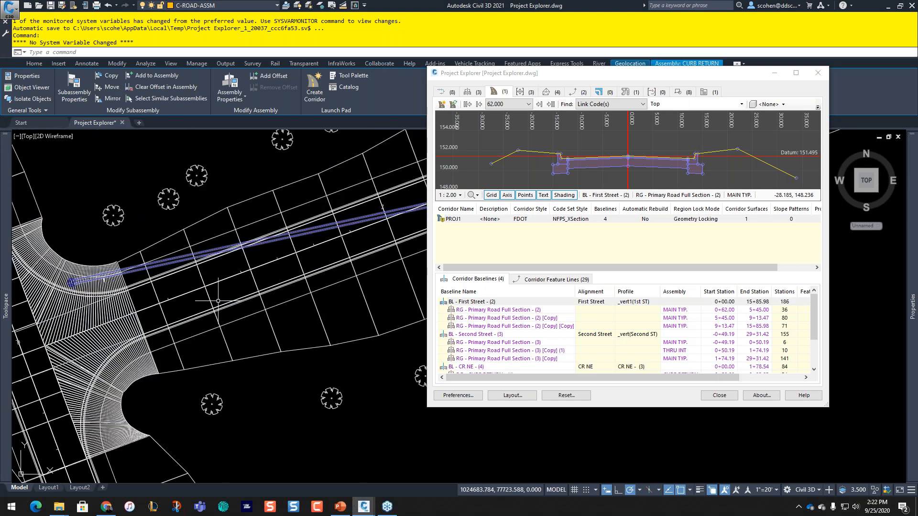
Step: Select the corridor in the drawing and open Section Editor at First Street station 1+25.00'
left_click(254, 283)
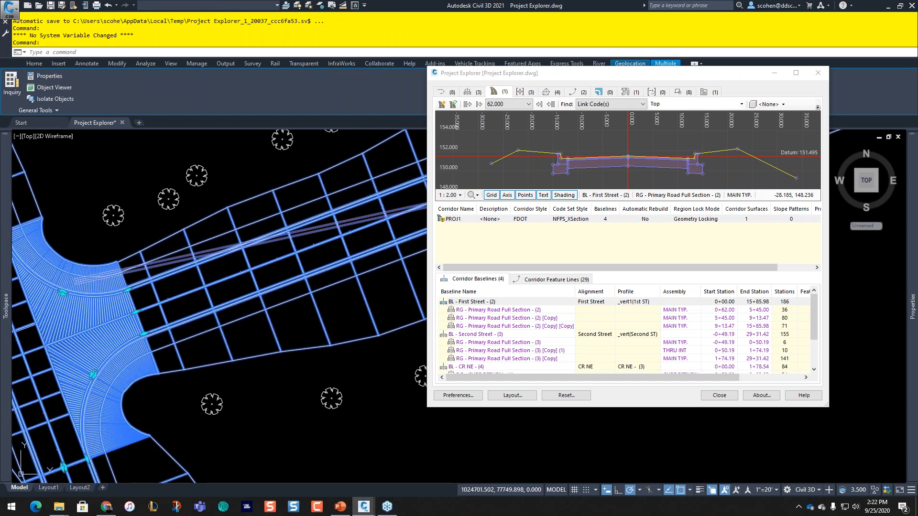
key("Escape")
key("Escape")
key("Escape")
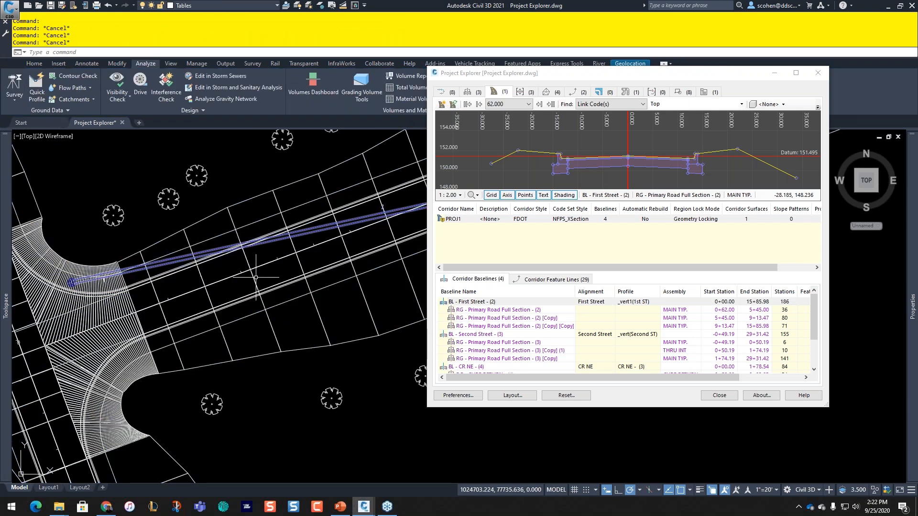
left_click(256, 277)
left_click(247, 151)
left_click(348, 81)
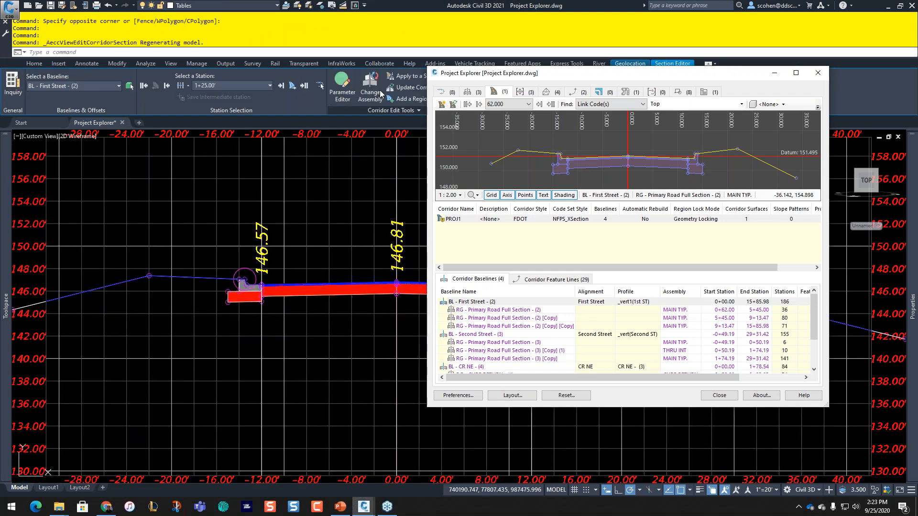
Step: Move Project Explorer aside and set a Two: Horizontal viewport with Plan and Section panes
left_click_drag(619, 73, 555, 160)
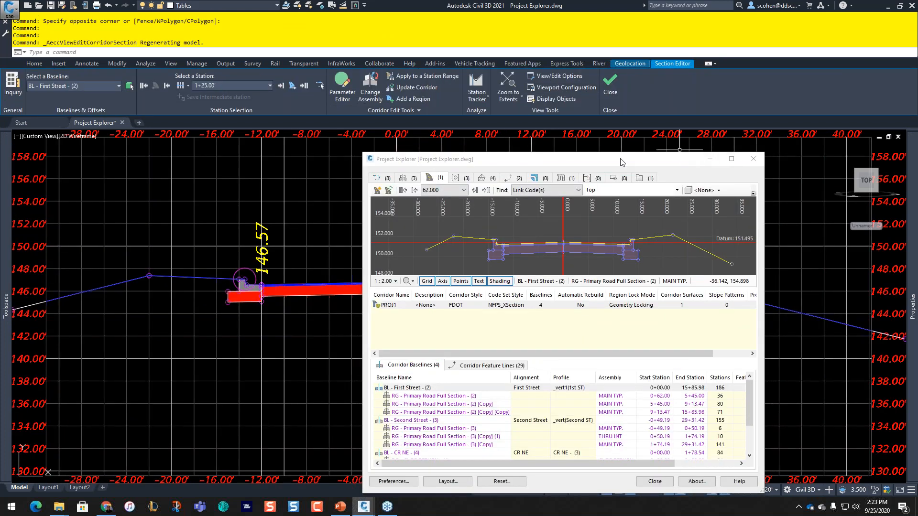
left_click(616, 159)
left_click_drag(615, 161, 360, 272)
left_click(548, 86)
left_click(354, 206)
left_click(340, 224)
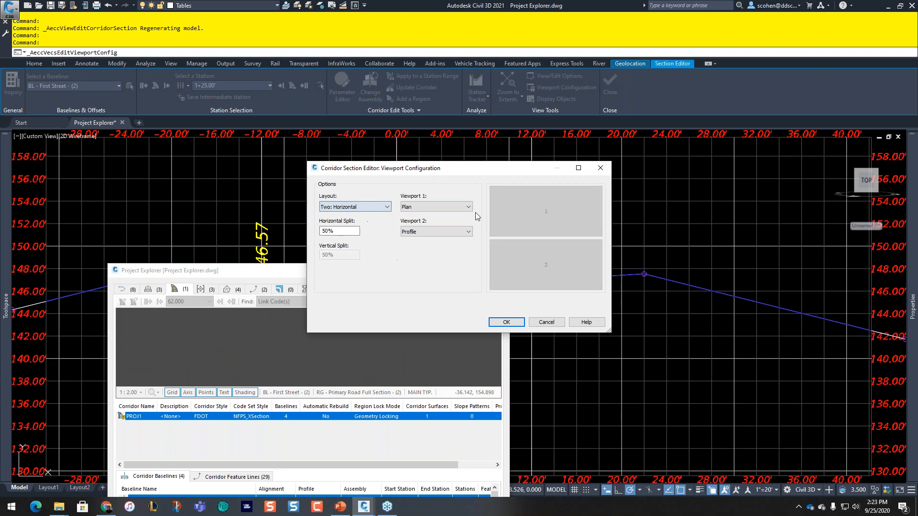
left_click(421, 232)
left_click(415, 248)
left_click(500, 321)
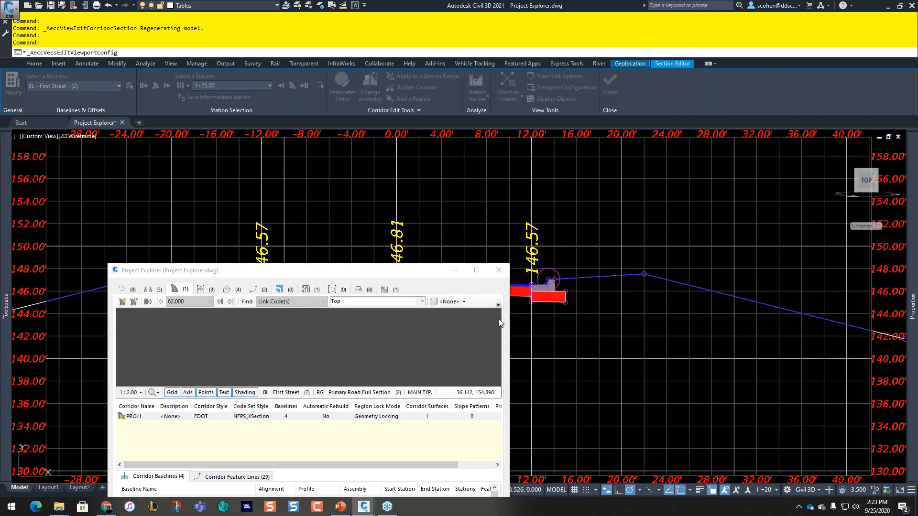
left_click(480, 266)
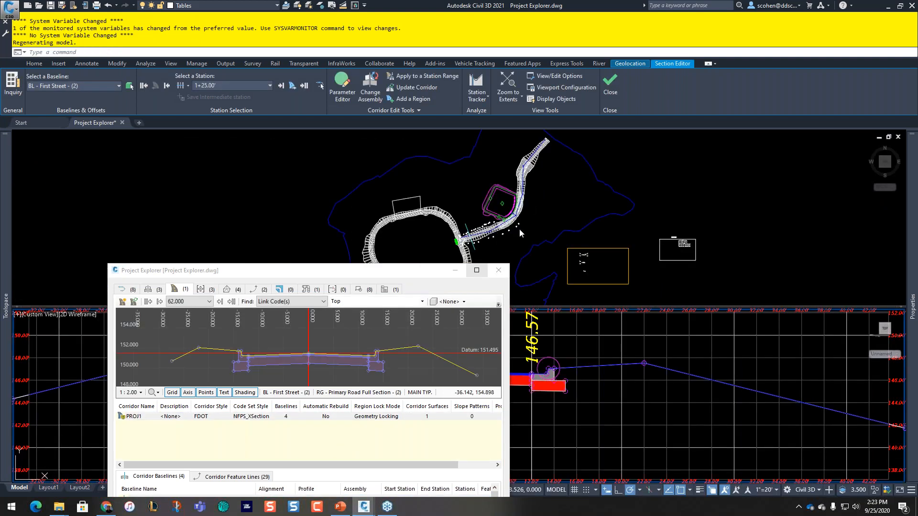
Step: Centre the corridor in the plan and step sections from 1+50.00' to 2+50.00'
left_click(519, 229)
middle_click_drag(471, 256, 617, 214)
scroll(608, 210, "up", 2)
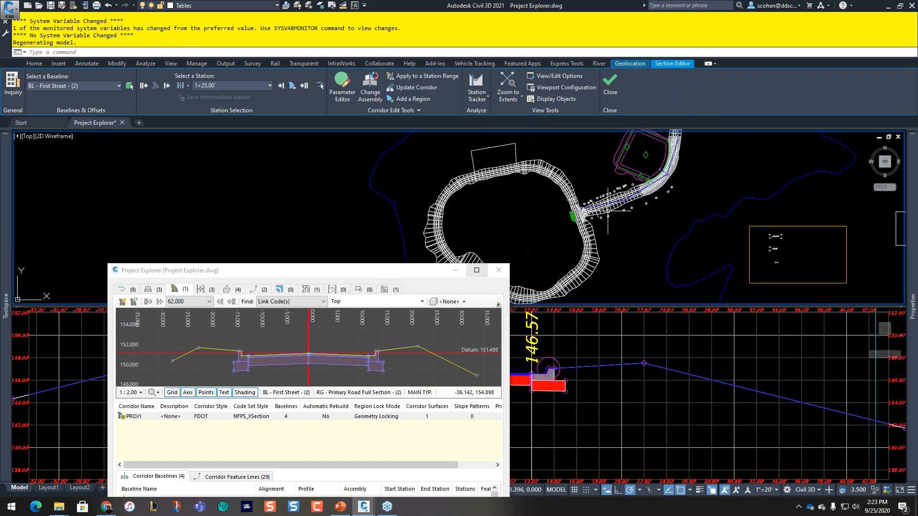
scroll(607, 211, "up", 4)
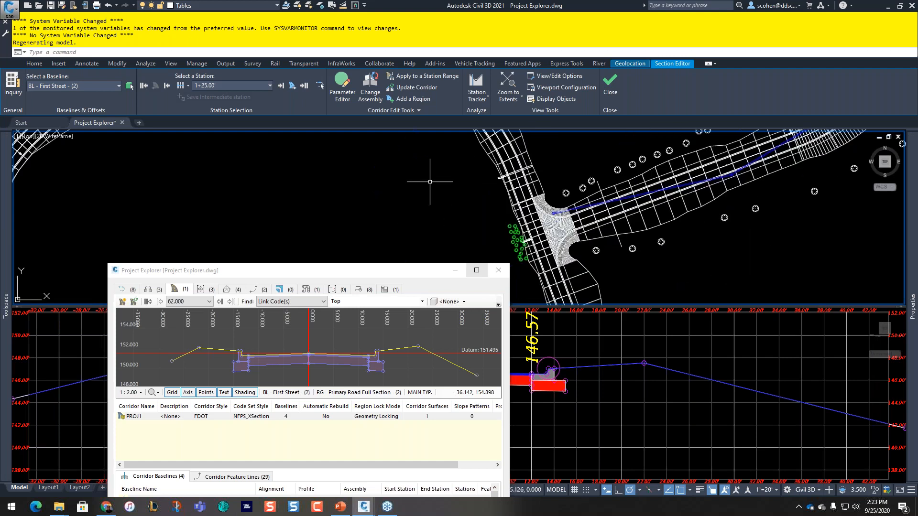
left_click(281, 86)
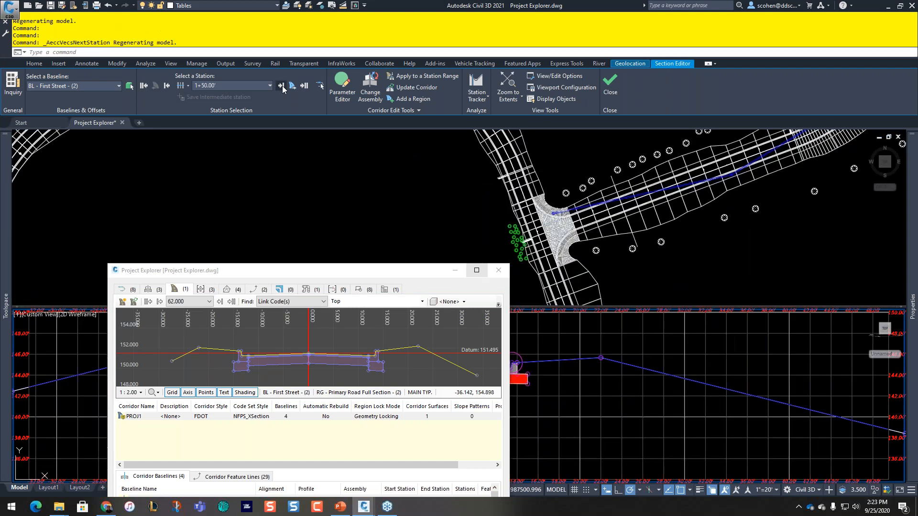
left_click(281, 86)
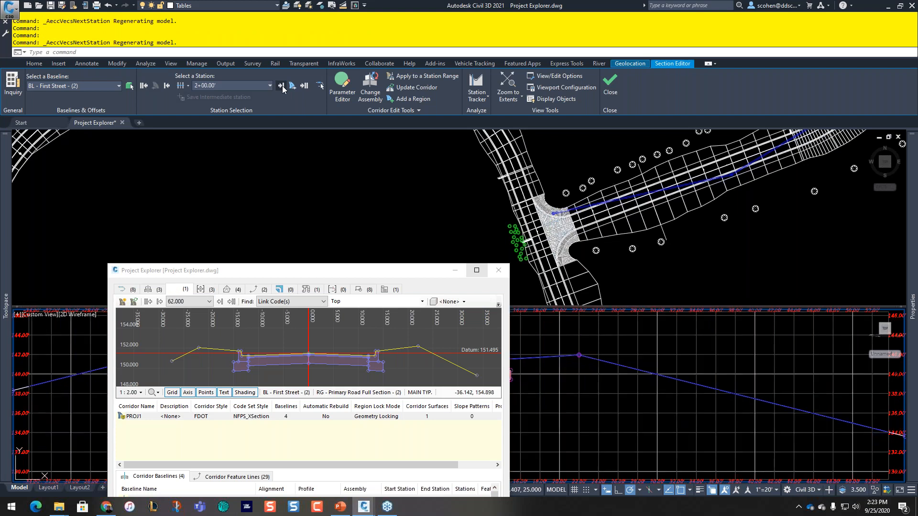
left_click(282, 86)
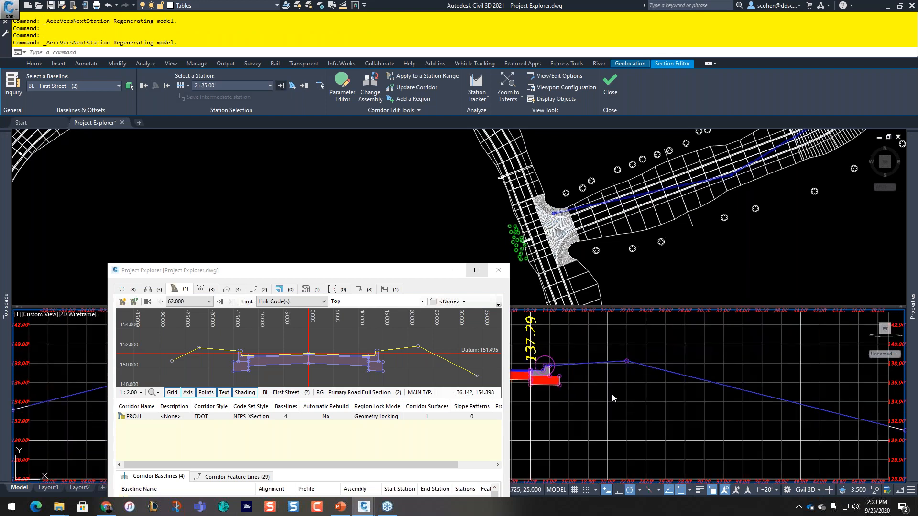
left_click(613, 398)
Step: Close the section editor
scroll(661, 403, "down", 2)
left_click(675, 417)
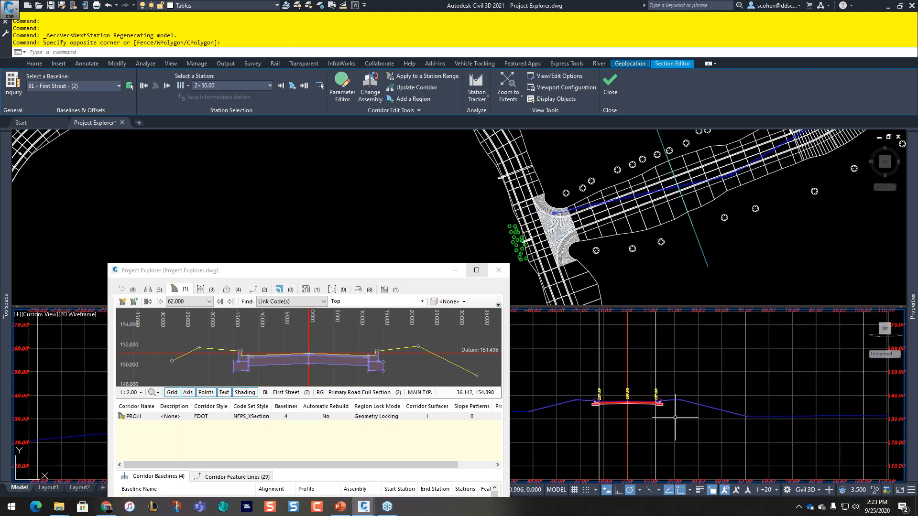
left_click(432, 317)
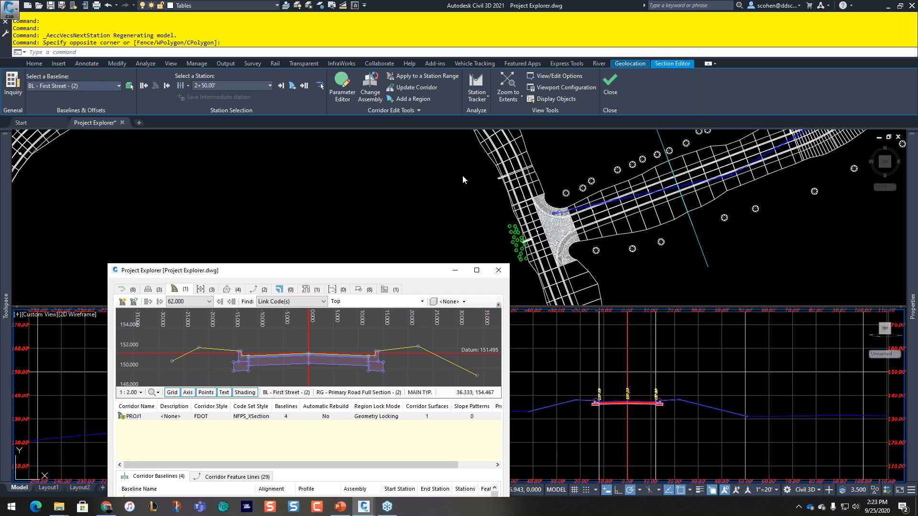
left_click(348, 209)
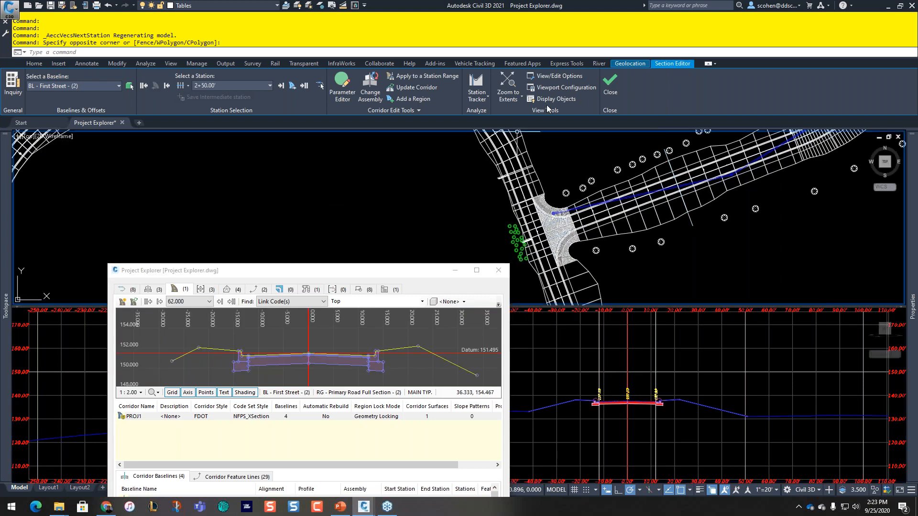
left_click(609, 84)
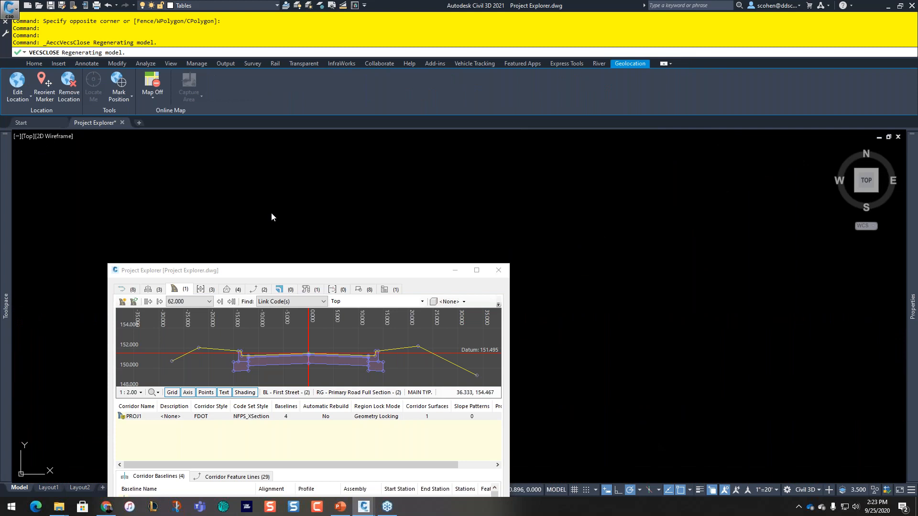
Step: Move Project Explorer and compare the corridor section against the EG surface
left_click_drag(311, 275, 684, 120)
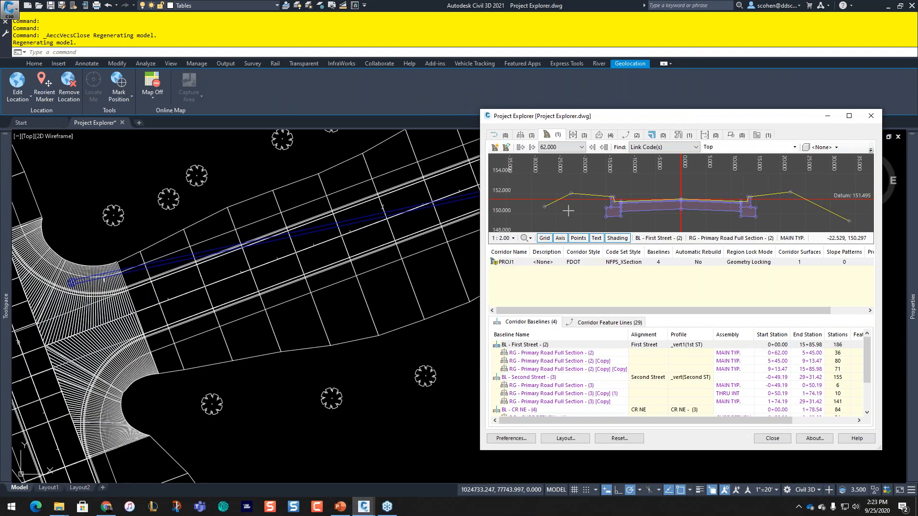
left_click(835, 147)
left_click(824, 176)
Step: Check the cross-section preview's background colour in its preferences and close them unchanged
middle_click_drag(658, 214, 604, 206)
right_click(671, 194)
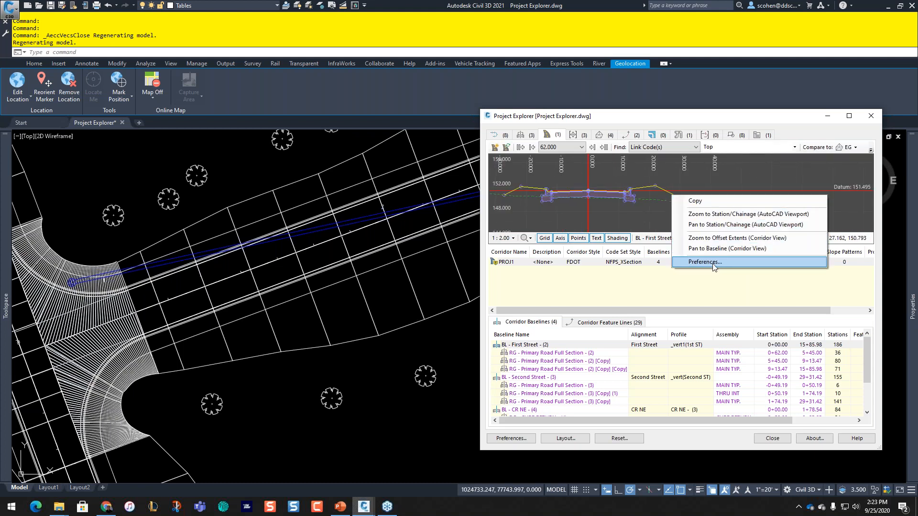
left_click(712, 262)
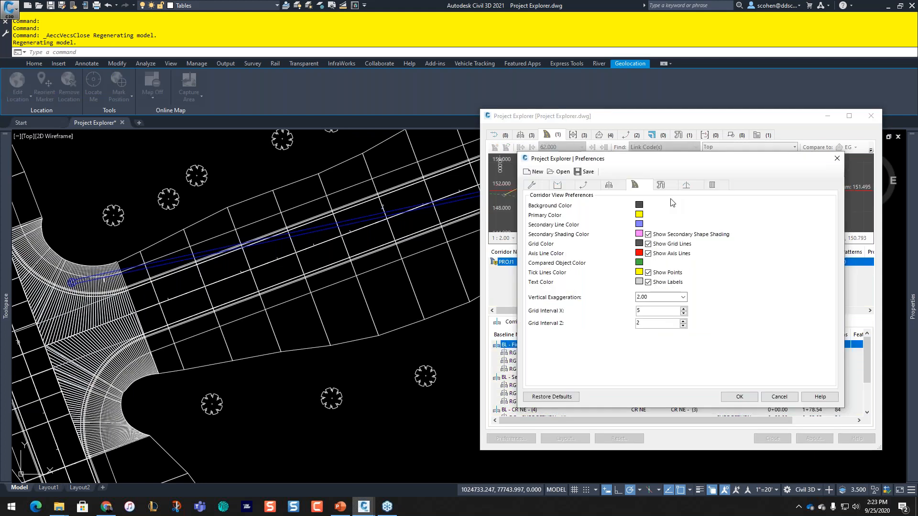
left_click(639, 206)
left_click(423, 261)
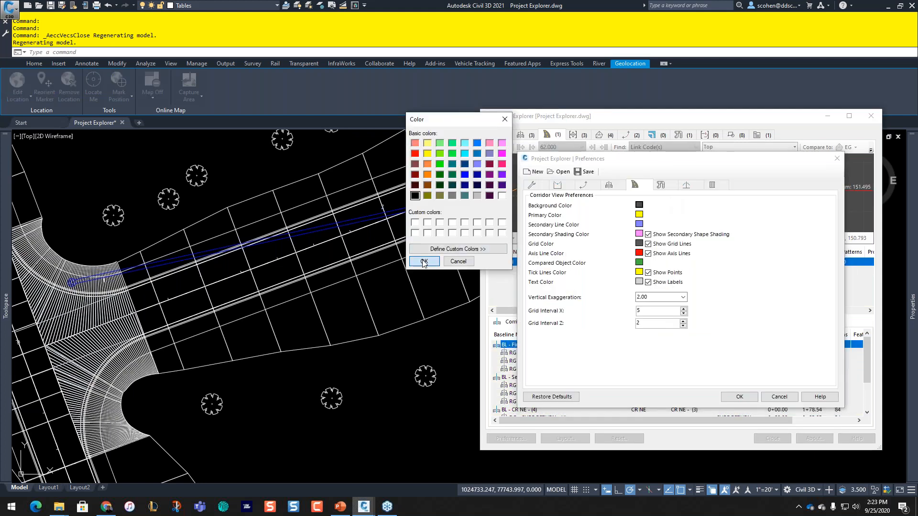
left_click(727, 395)
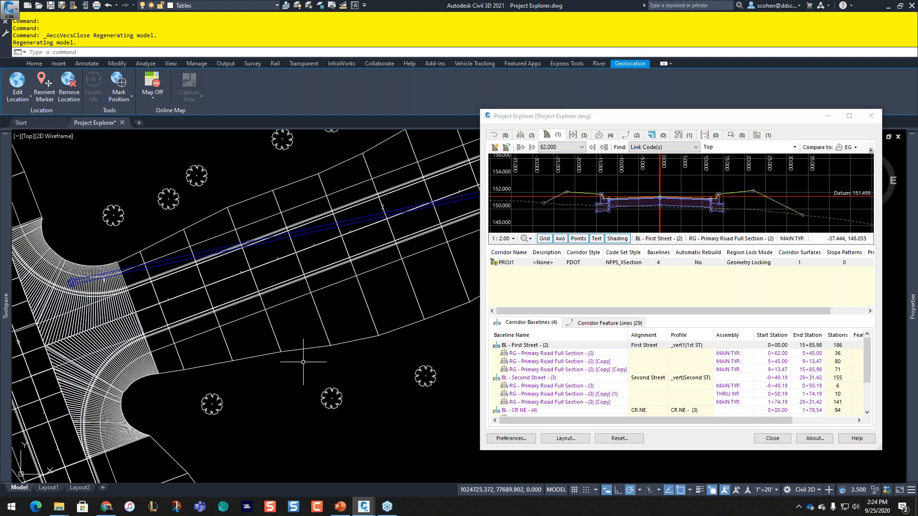
Step: Zoom out the drawing and jump the section preview to station 300.000
scroll(303, 362, "down", 2)
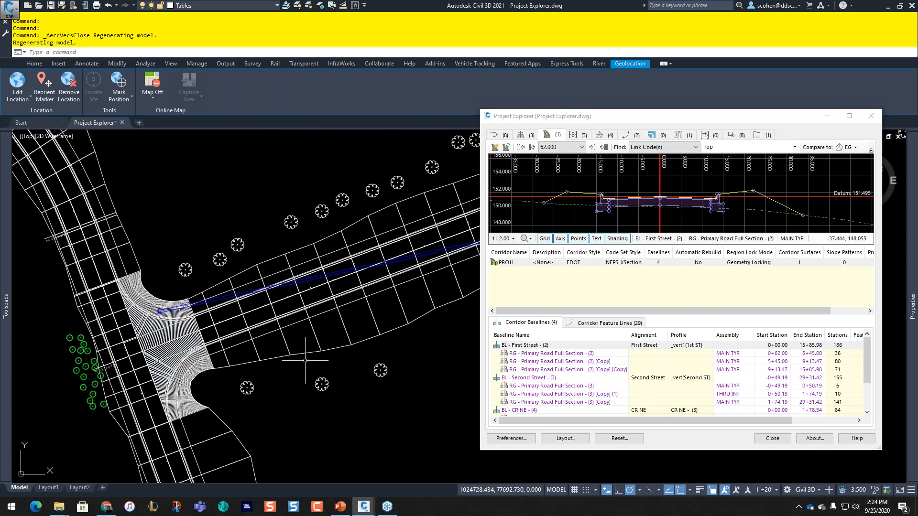
scroll(240, 302, "down", 5)
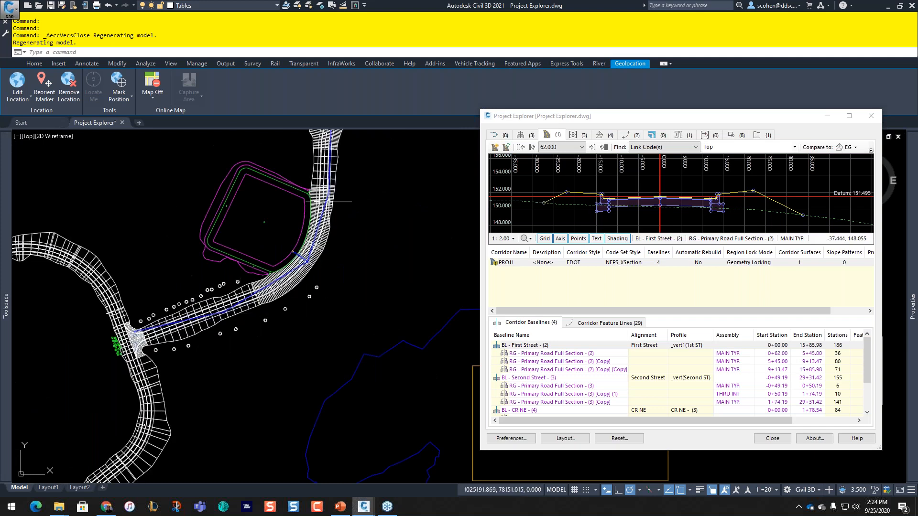
double_click(568, 149)
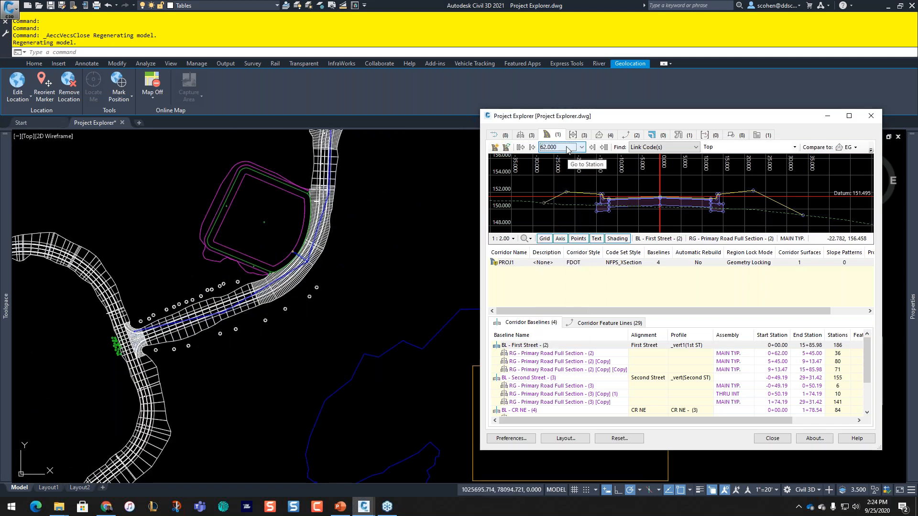
scroll(567, 150, "down", 3)
scroll(568, 151, "down", 6)
scroll(660, 216, "down", 1)
scroll(660, 217, "down", 5)
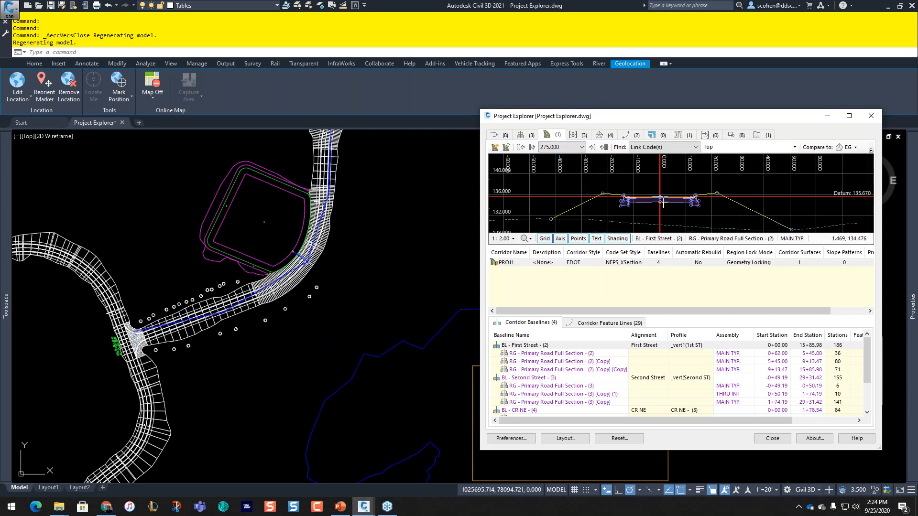
left_click(567, 145)
left_click(559, 148)
Step: Scroll through the station box up to about 1155.000 and back to 795.000
scroll(559, 148, "down", 1)
scroll(559, 150, "down", 1)
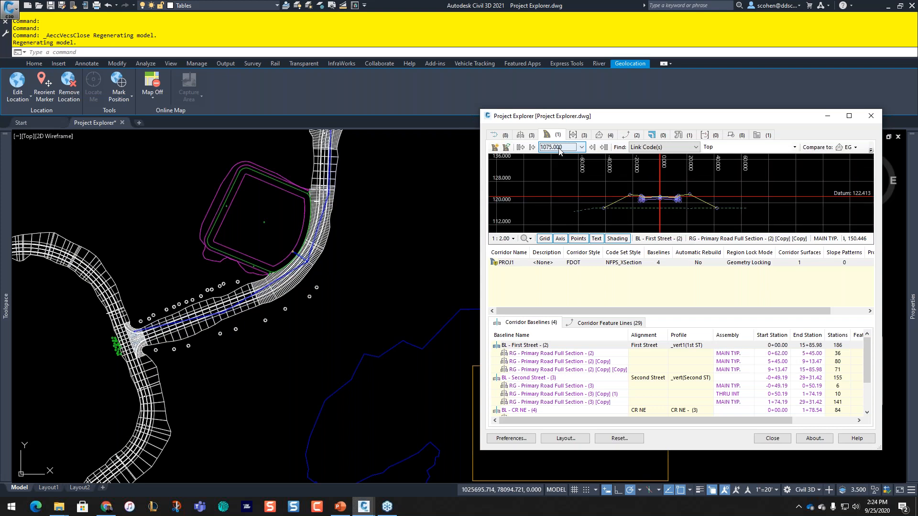
scroll(561, 152, "down", 6)
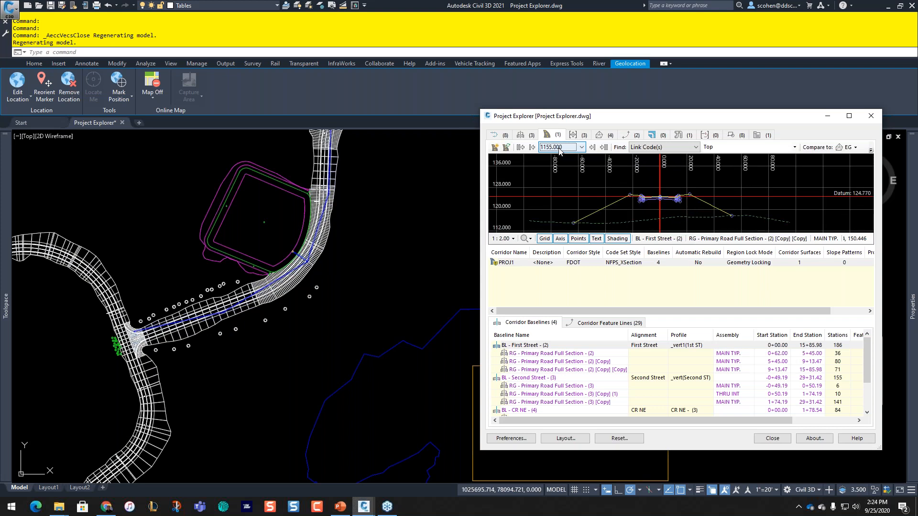
scroll(560, 150, "up", 10)
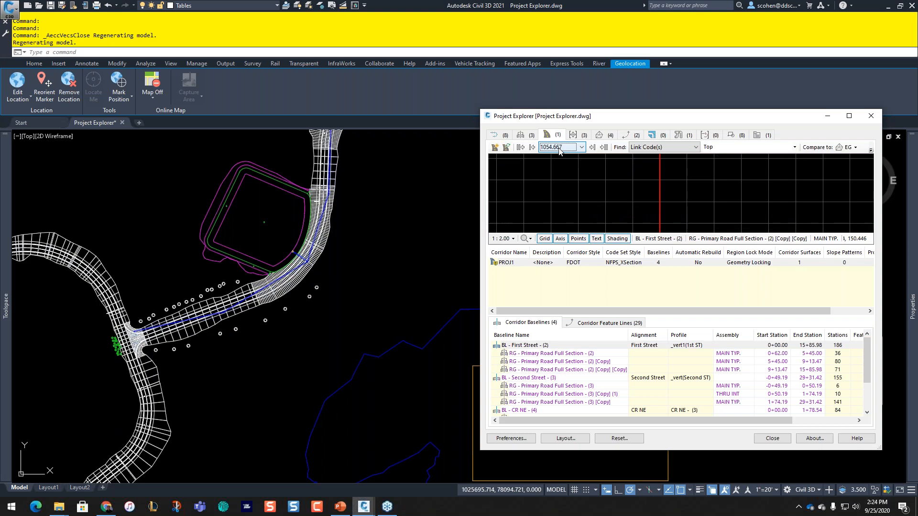
scroll(561, 150, "up", 10)
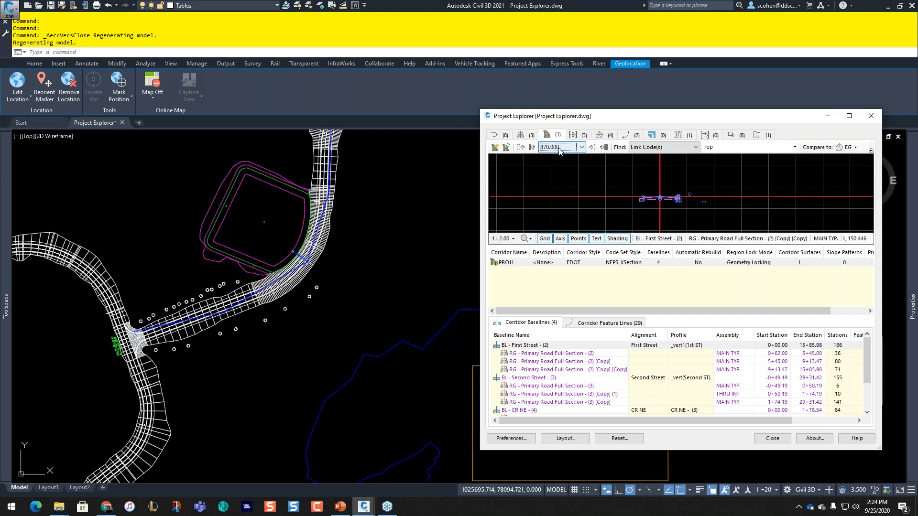
scroll(560, 150, "up", 4)
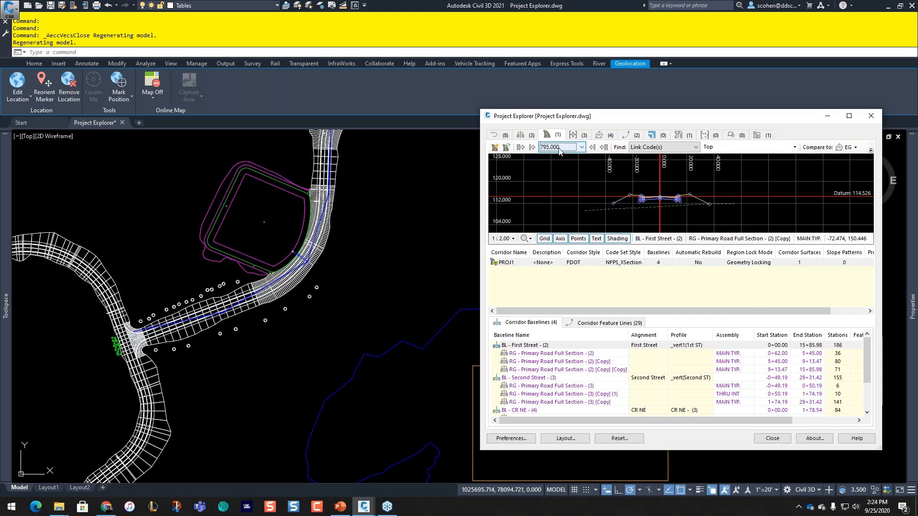
Step: Zoom the drawing to the current station, zoom out, and highlight the whole PROJ1 corridor
right_click(583, 180)
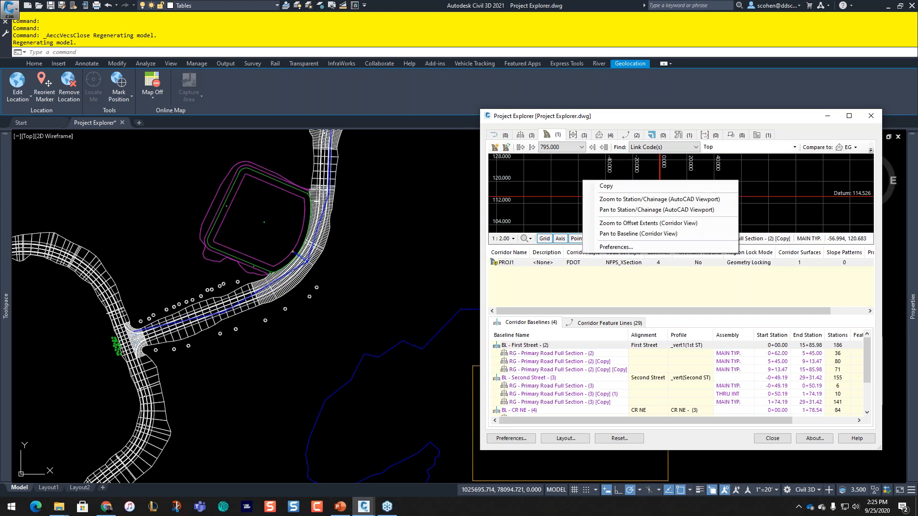
left_click(641, 203)
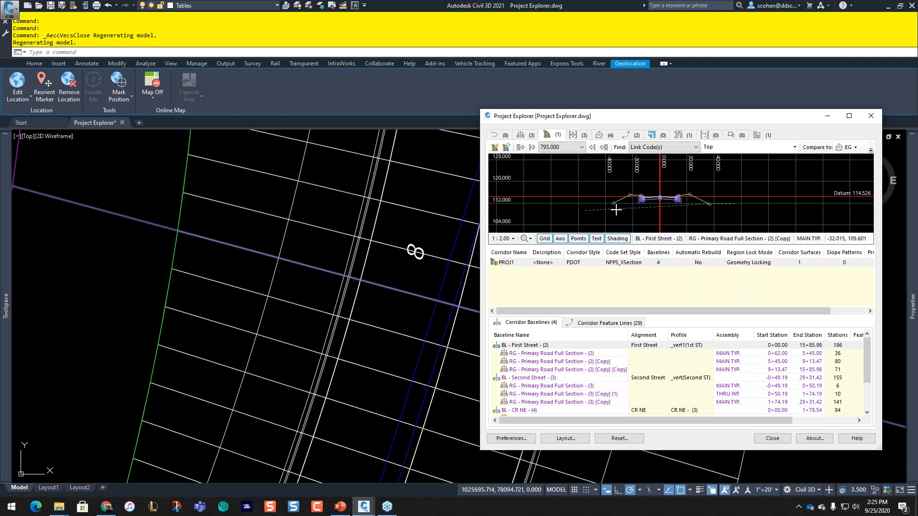
left_click(614, 212)
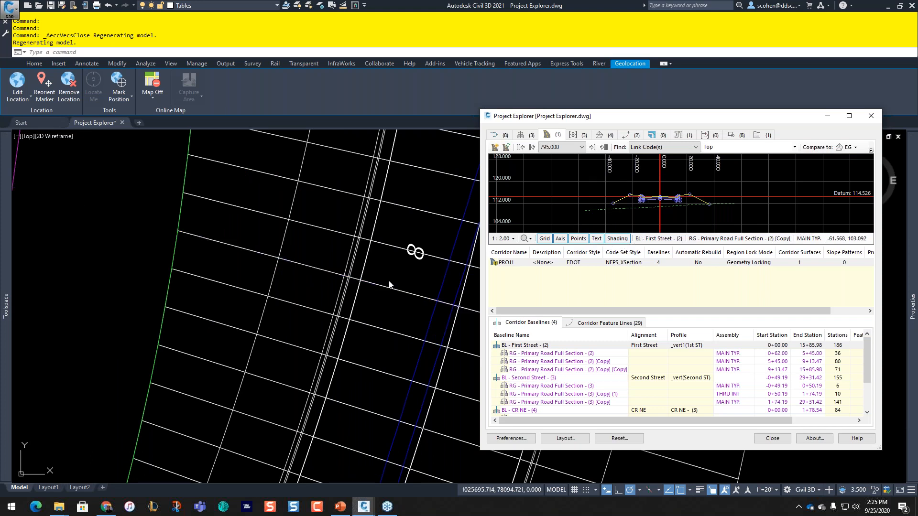
scroll(390, 285, "down", 5)
scroll(393, 282, "down", 2)
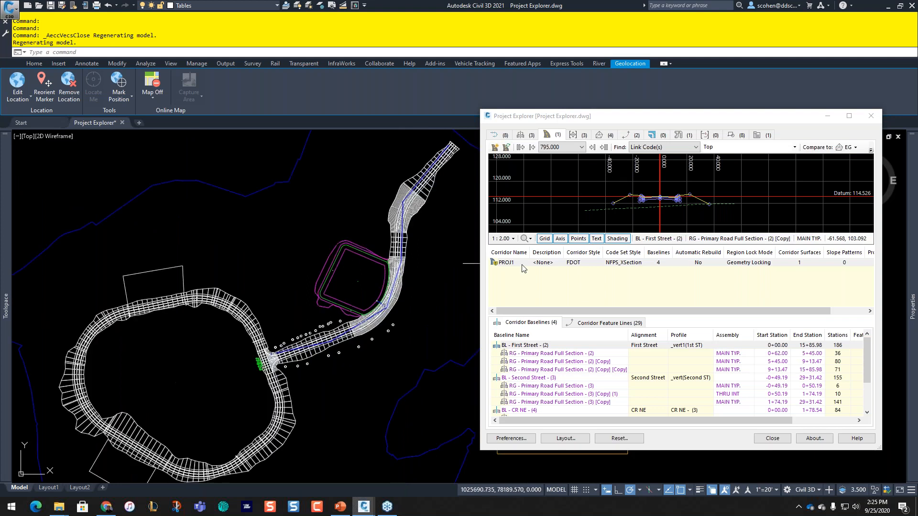
left_click(521, 263)
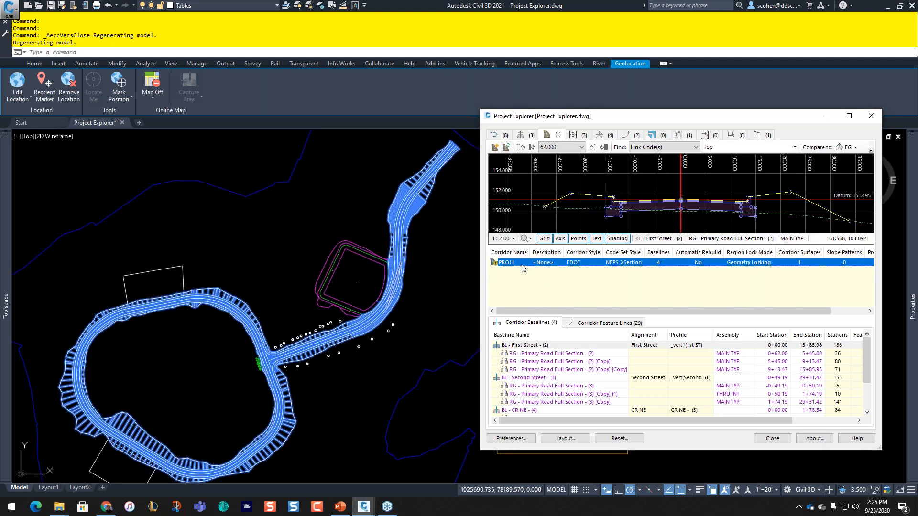
left_click(524, 269)
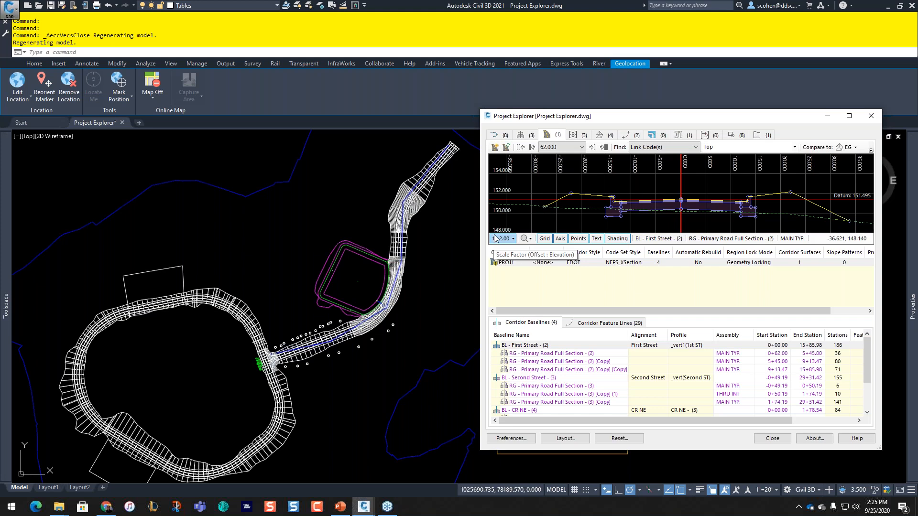
key("ctrl")
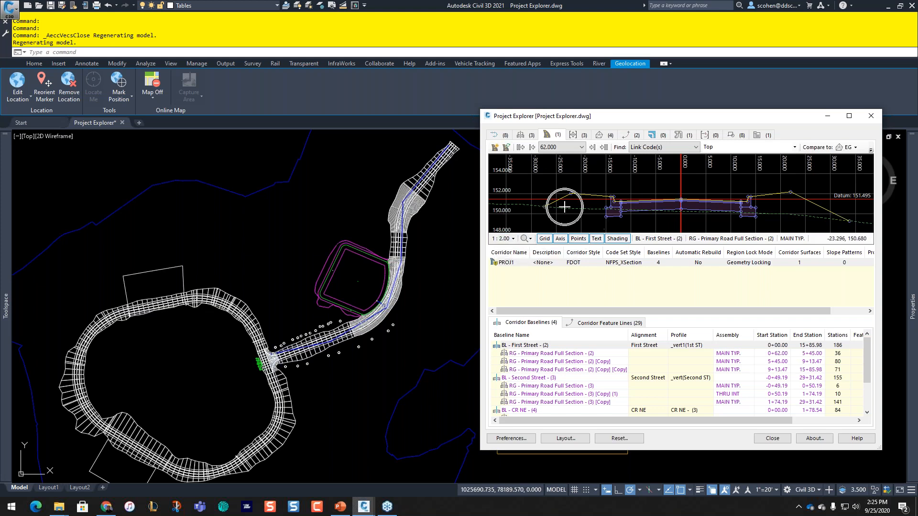
key("ctrl")
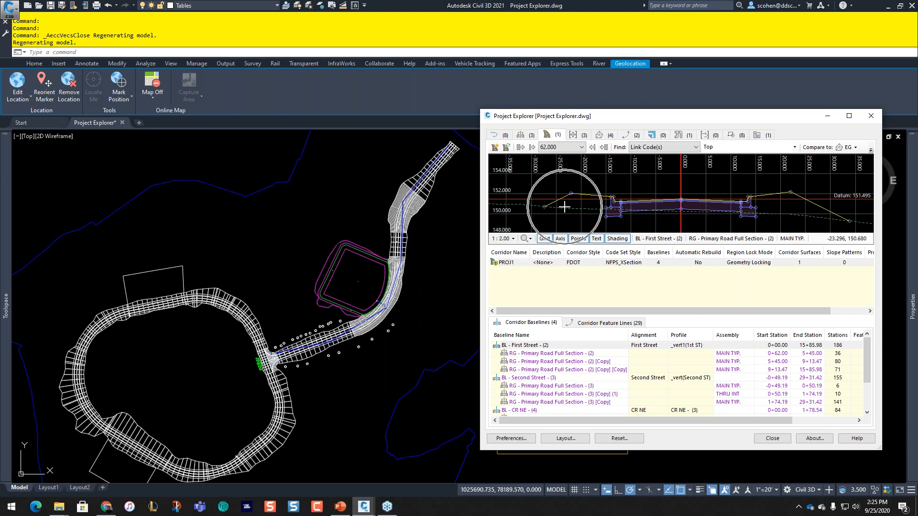
Step: Show the section at station 1270.985 from the station dropdown
left_click(562, 148)
scroll(543, 211, "down", 15)
scroll(543, 211, "down", 10)
left_click(550, 262)
key("ctrl")
key("ctrl")
key("ctrl")
scroll(592, 194, "down", 2)
scroll(593, 193, "up", 3)
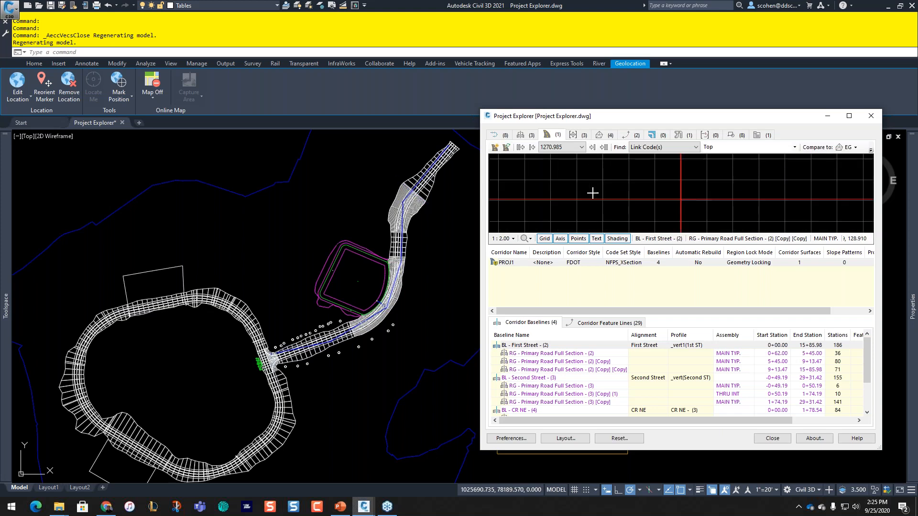
Step: Compare the Project Explorer section against POND1 and jump to station 805.000
left_click(845, 149)
left_click(846, 188)
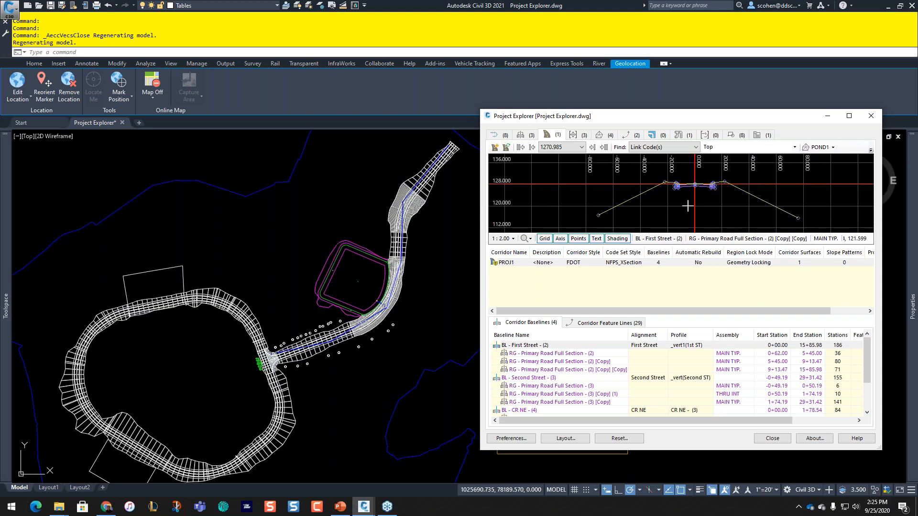
left_click(581, 147)
scroll(560, 196, "up", 10)
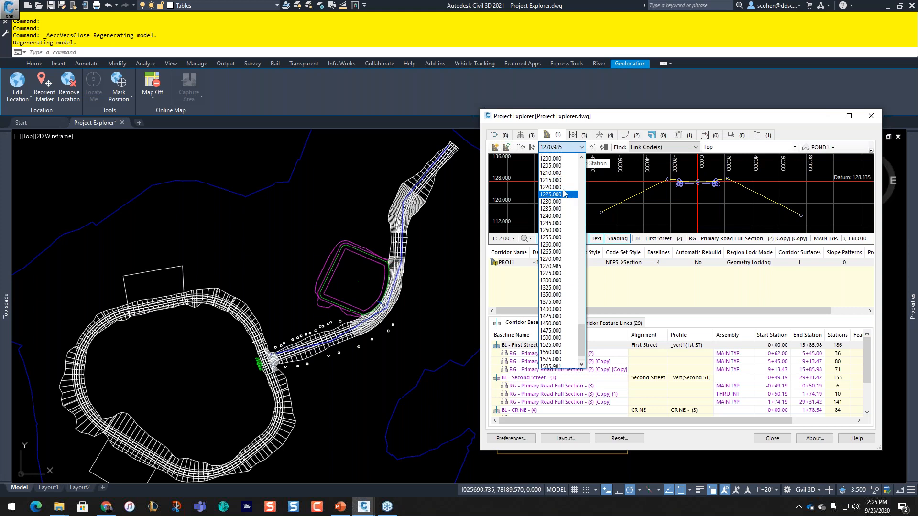
scroll(554, 205, "up", 17)
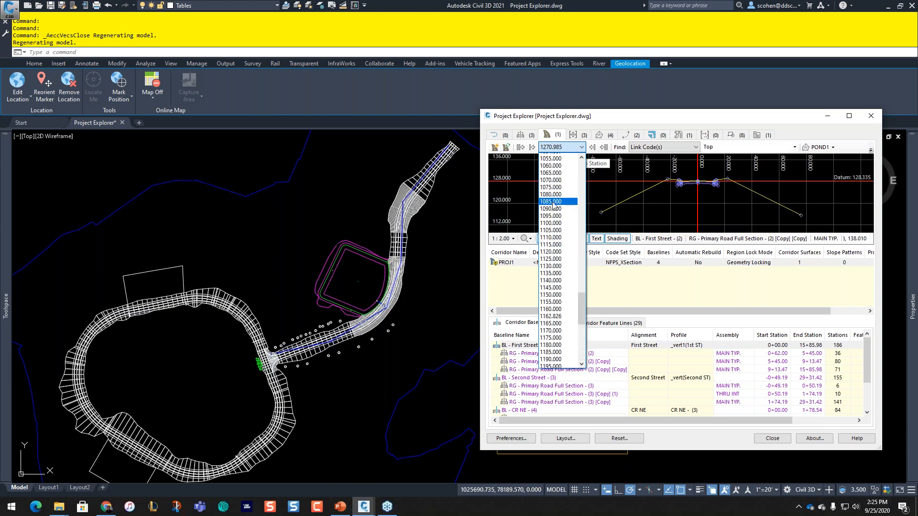
left_click(549, 170)
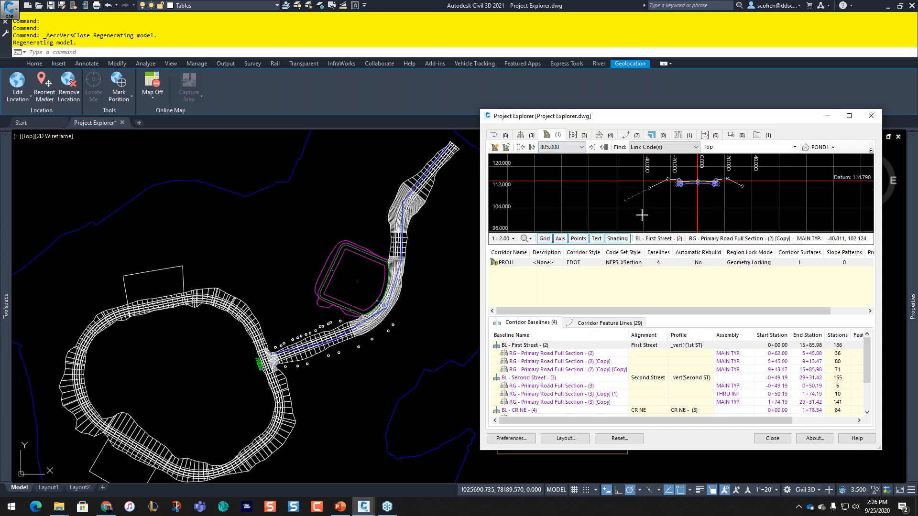
Step: Use Zoom to Station/Chainage to zoom the drawing to the section's station, then select the corridor
left_click(572, 147)
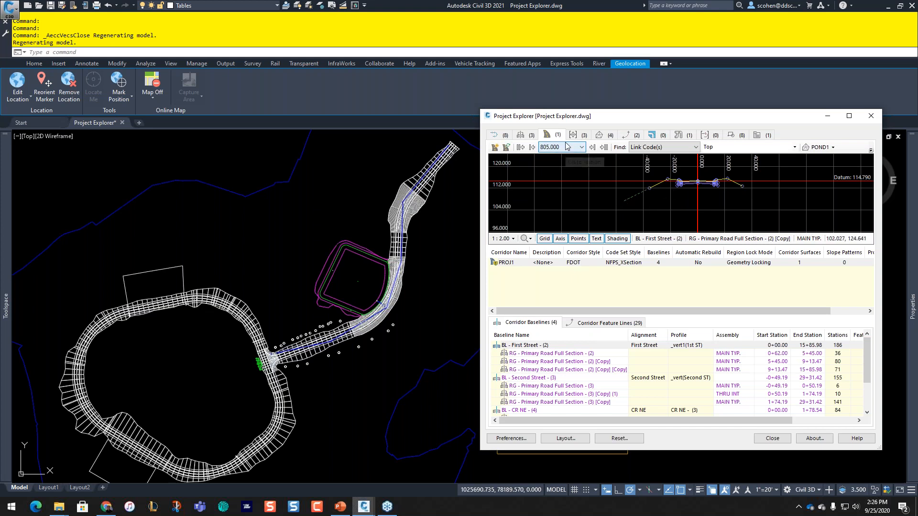
left_click(572, 145)
scroll(572, 147, "up", 8)
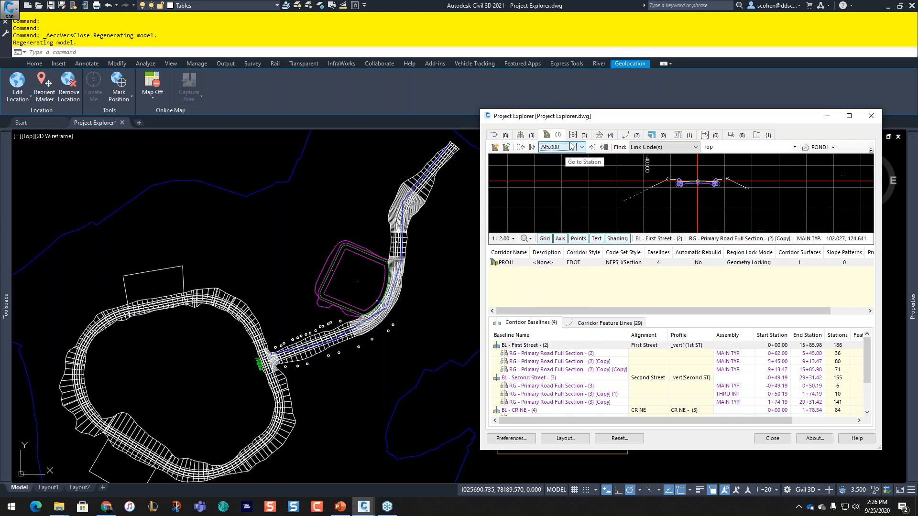
scroll(572, 147, "up", 11)
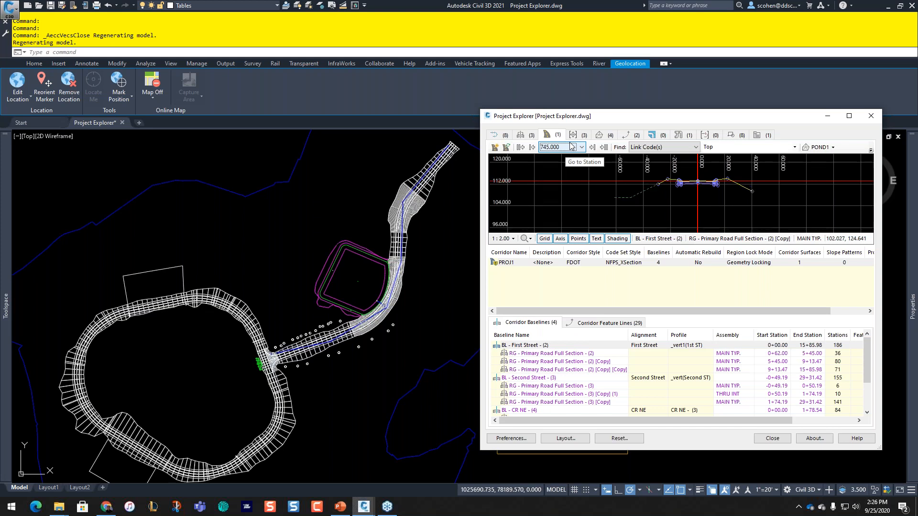
scroll(572, 147, "up", 7)
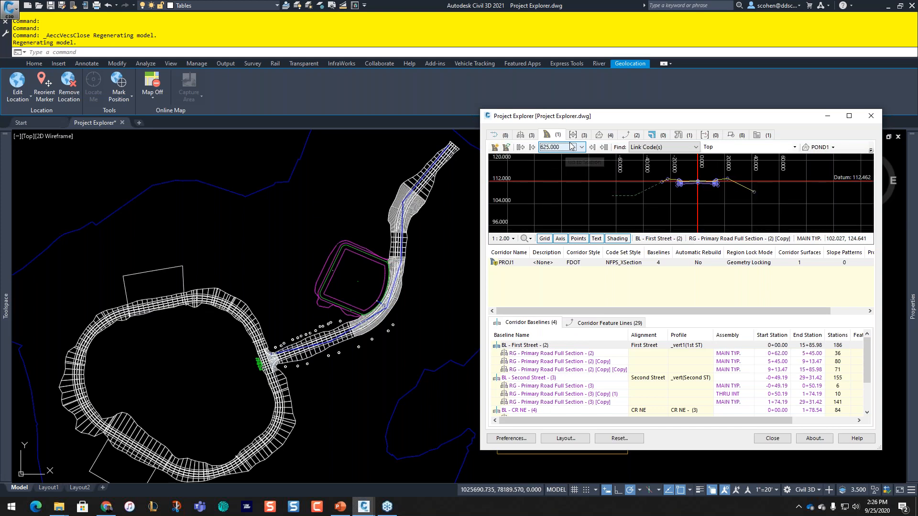
scroll(572, 147, "up", 2)
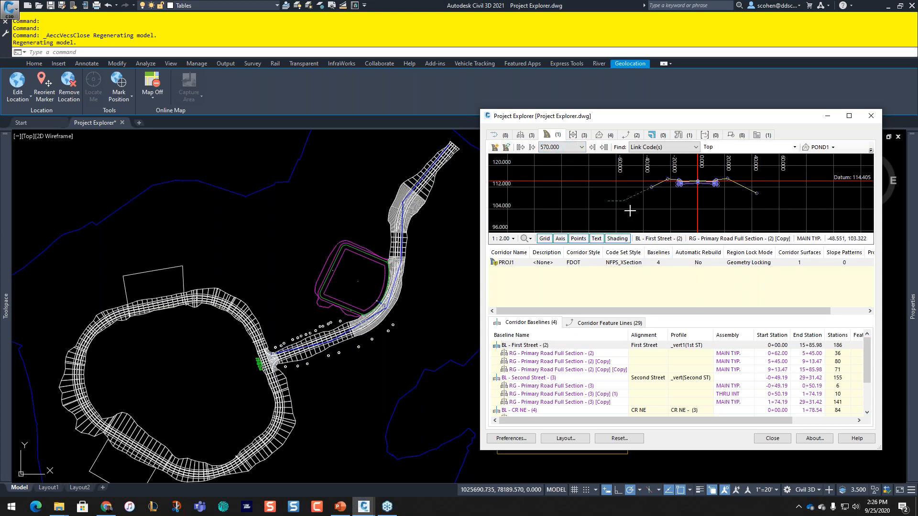
right_click(598, 205)
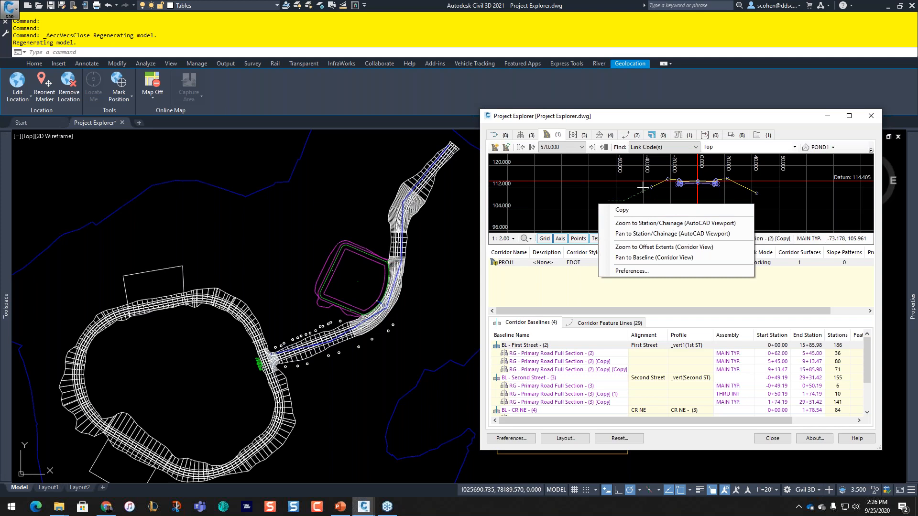
left_click(610, 199)
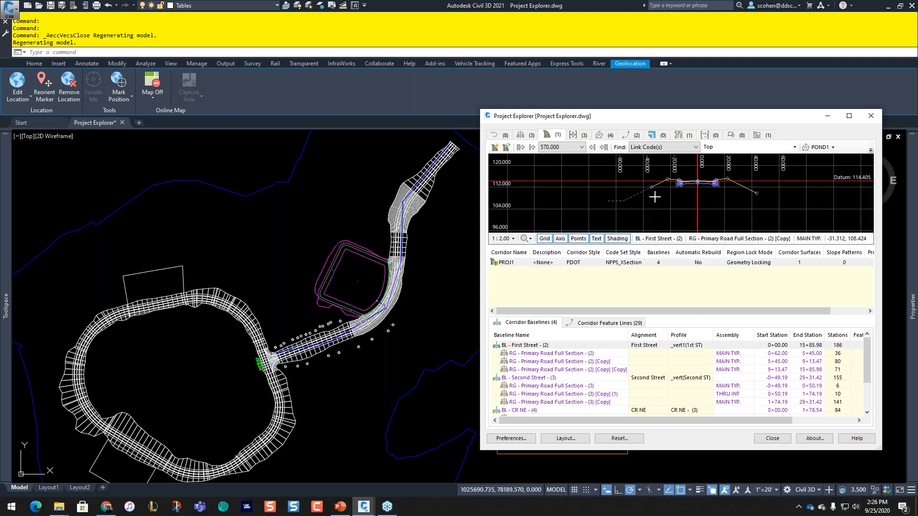
right_click(660, 193)
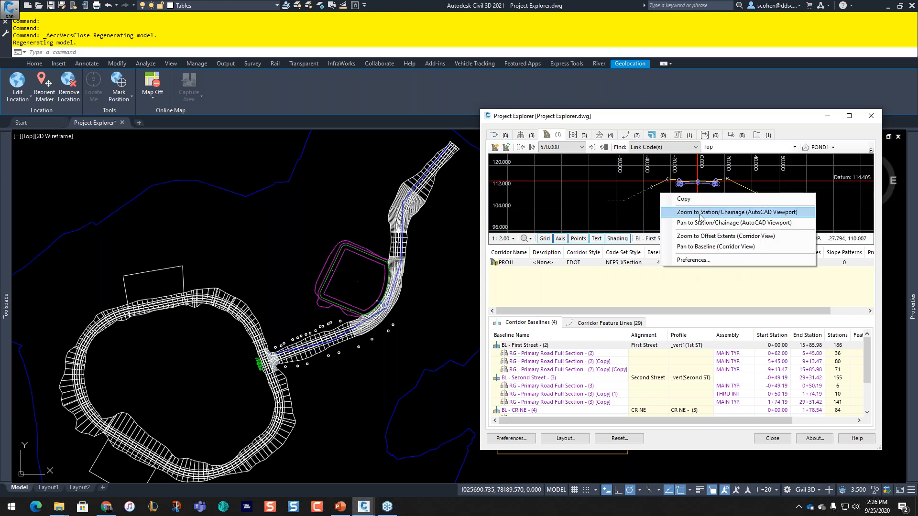
left_click(700, 213)
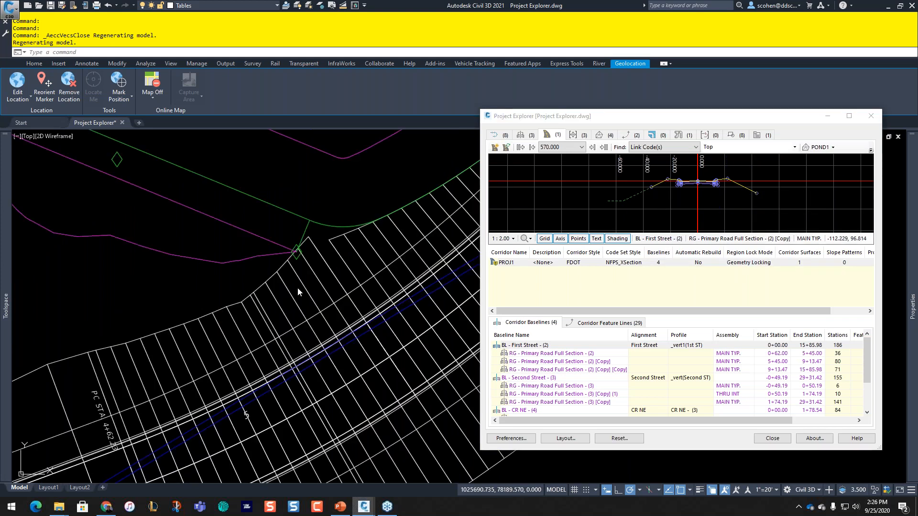
left_click(306, 328)
Step: Open the First Street corridor in the Section Editor at station 5+25.00, centring the section
left_click(348, 82)
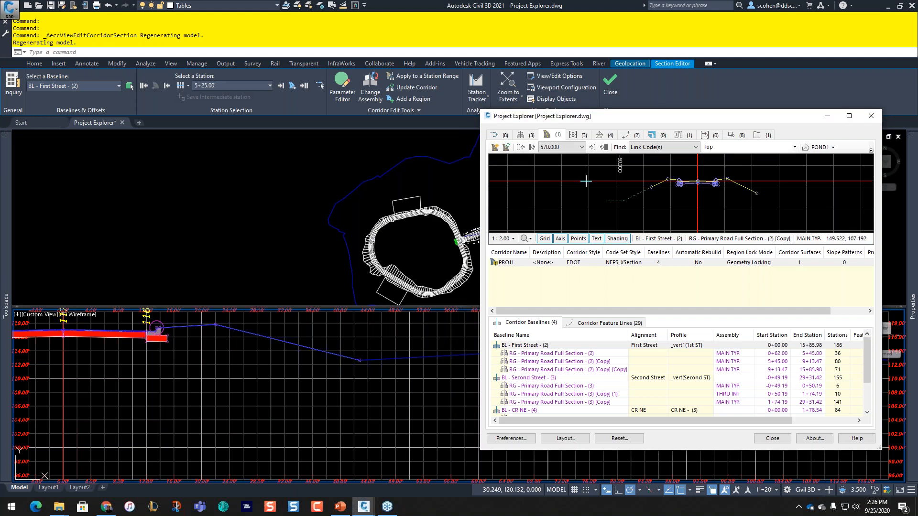
middle_click_drag(681, 183, 584, 205)
scroll(583, 204, "up", 1)
scroll(583, 203, "up", 5)
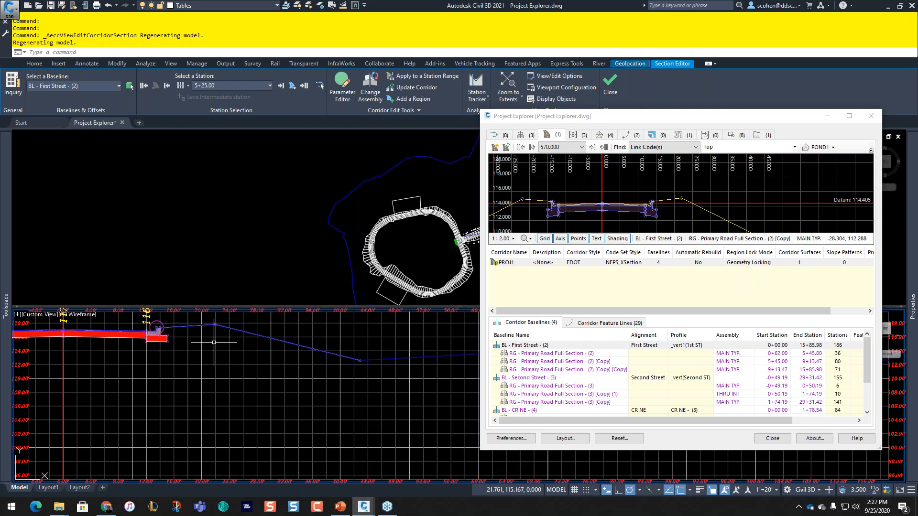
middle_click_drag(214, 342, 405, 375)
Step: Set Display Horizontal Grid and Display Vertical Grid to No in the section editor options
left_click(554, 76)
scroll(429, 257, "down", 5)
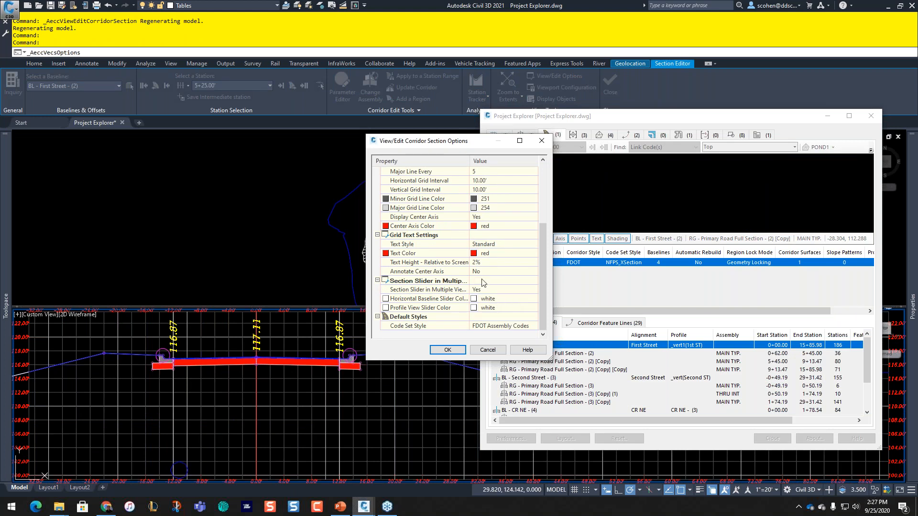
scroll(498, 230, "up", 3)
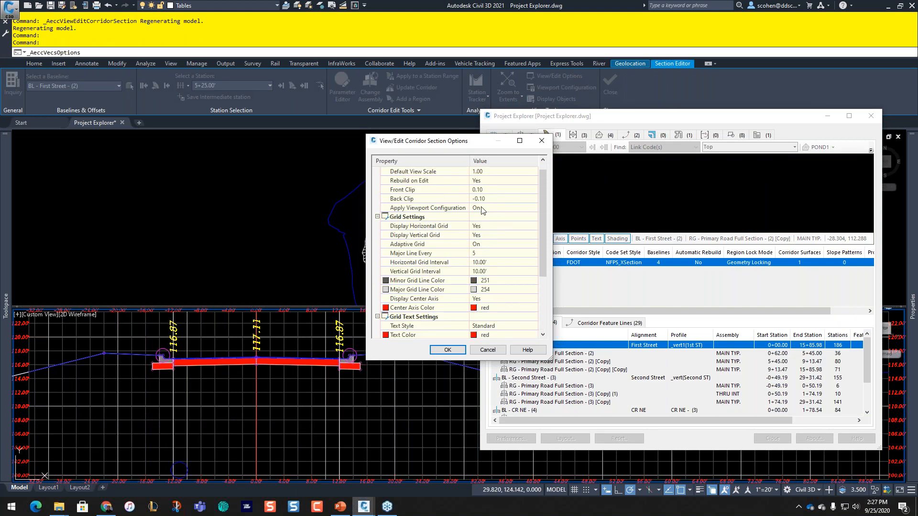
left_click(487, 226)
left_click(487, 234)
left_click(487, 234)
left_click(487, 245)
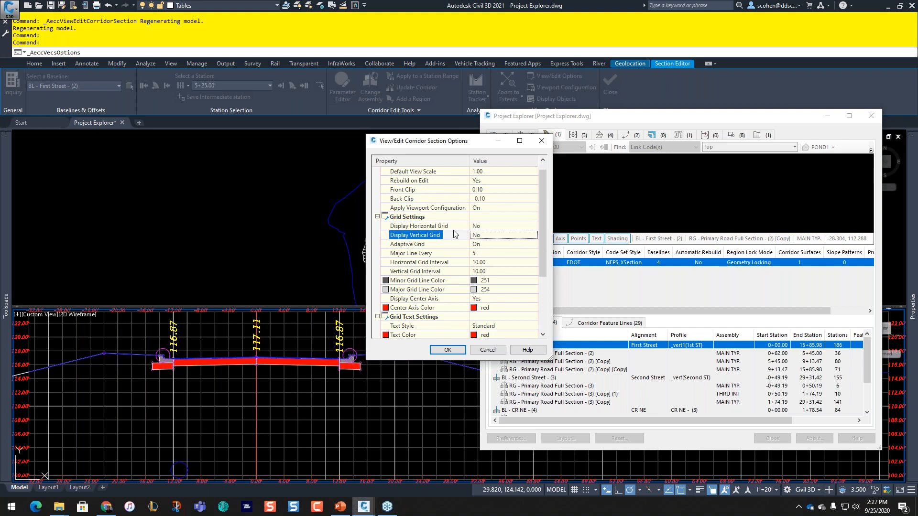
Step: Change the Code Set Style to NFPS_XSection and apply the options
scroll(443, 254, "down", 3)
left_click(502, 326)
left_click(534, 327)
left_click(412, 269)
left_click(368, 282)
left_click(353, 286)
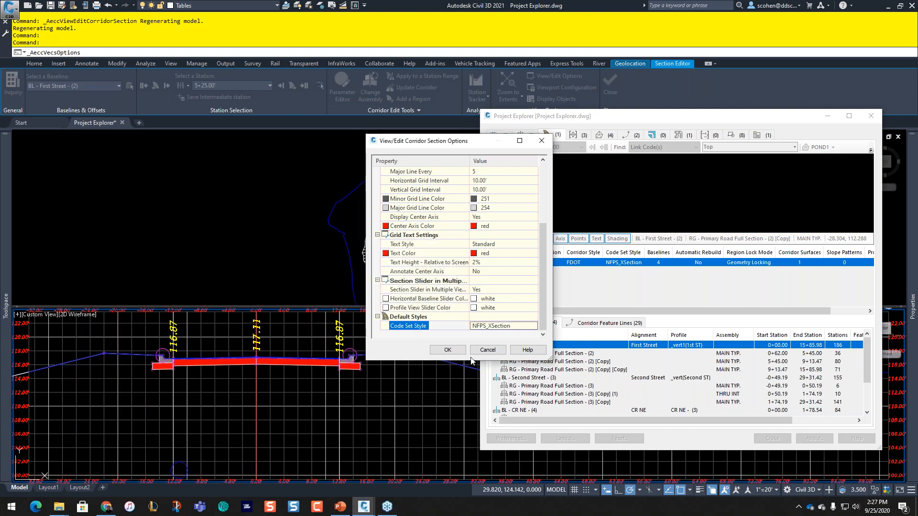
left_click(449, 351)
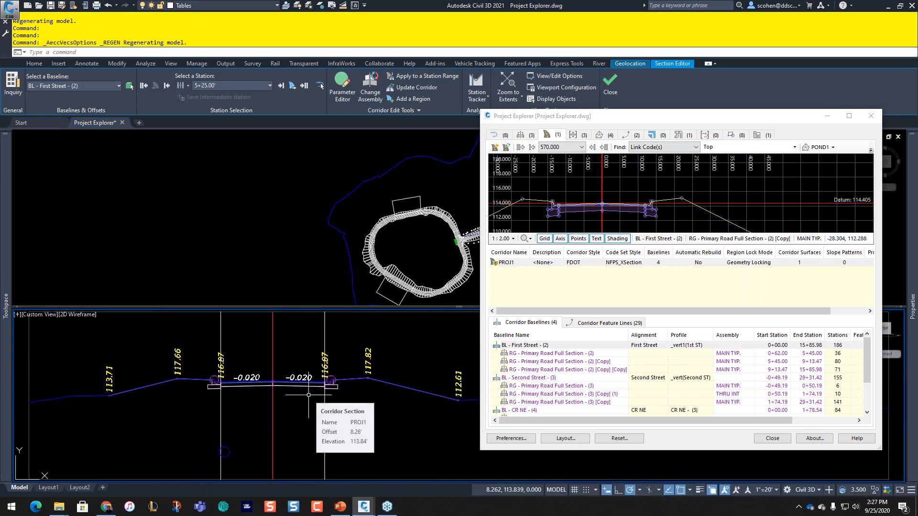
Step: Compare the section against EG, scroll to station 620.000, then close the Section Editor
middle_click_drag(351, 393, 256, 376)
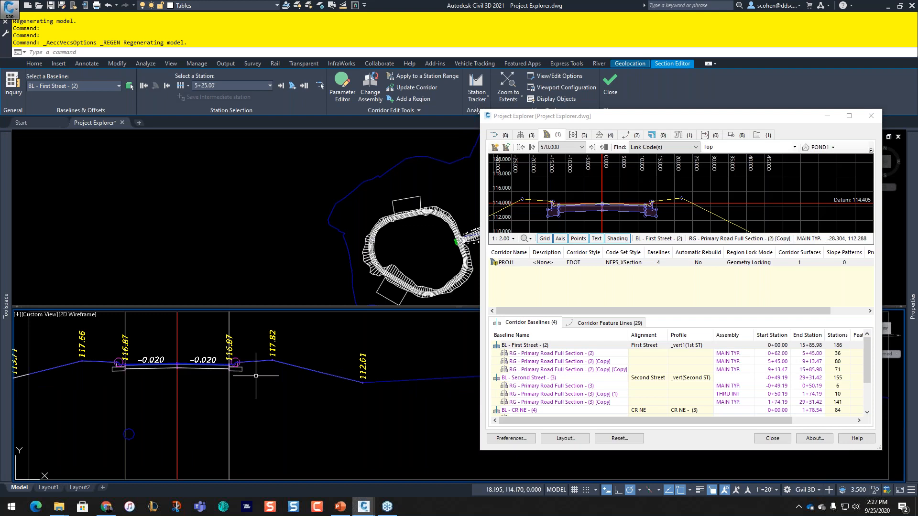
middle_click_drag(633, 214, 713, 186)
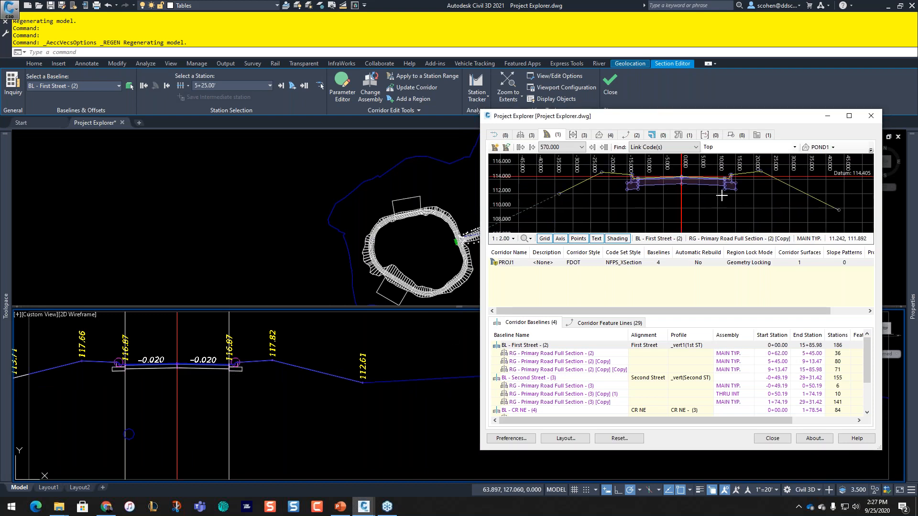
scroll(668, 160, "down", 1)
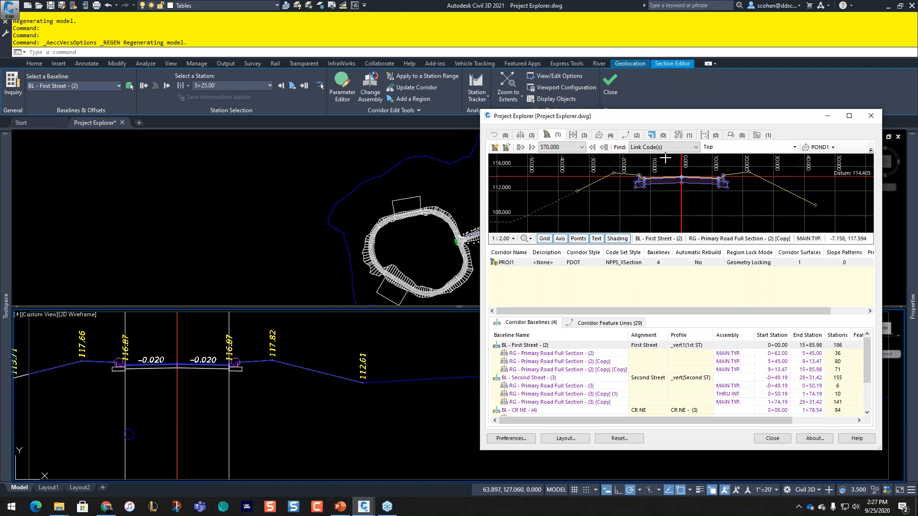
left_click(831, 153)
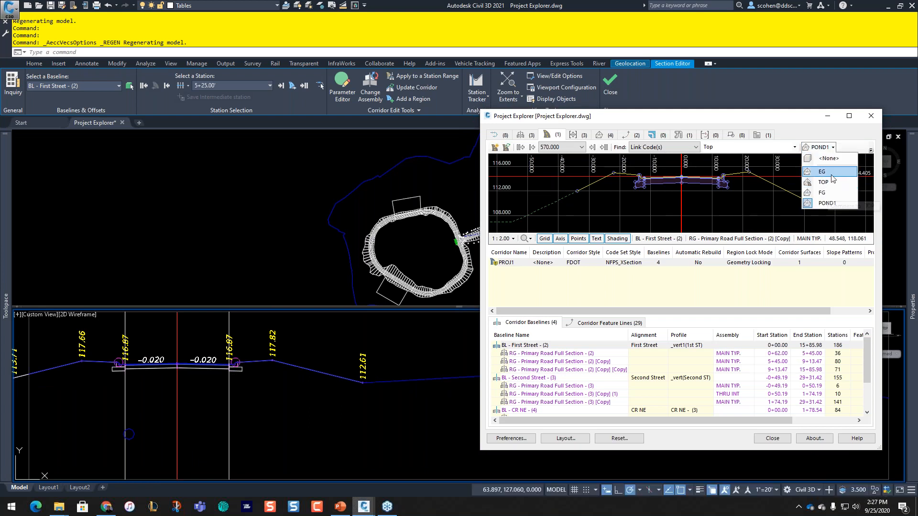
left_click(829, 176)
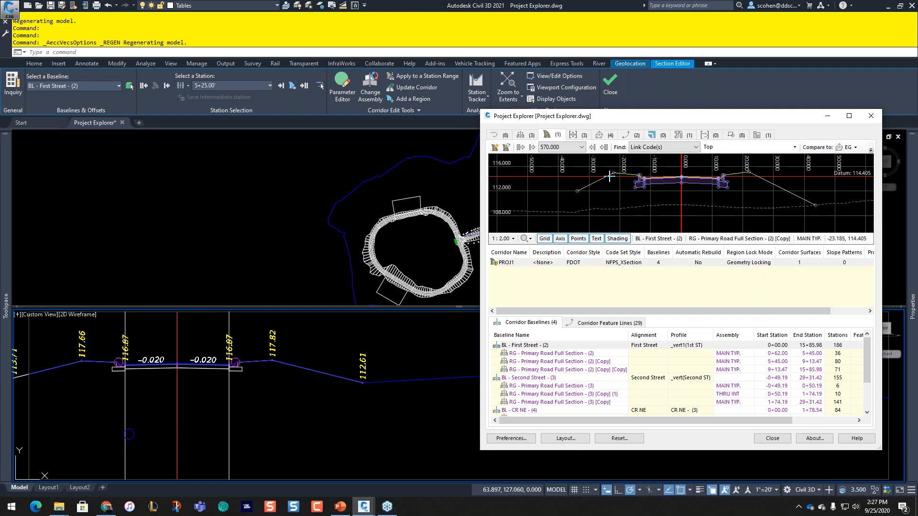
middle_click_drag(628, 186, 606, 197)
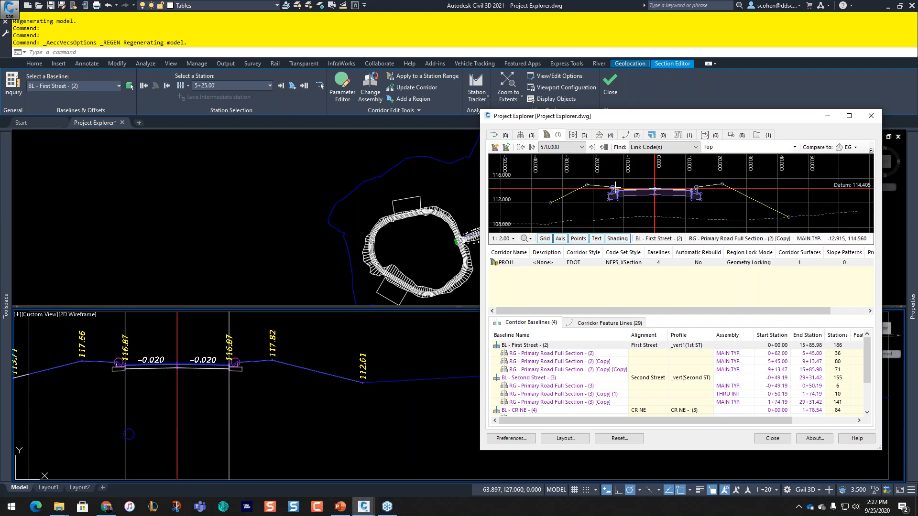
scroll(580, 149, "down", 2)
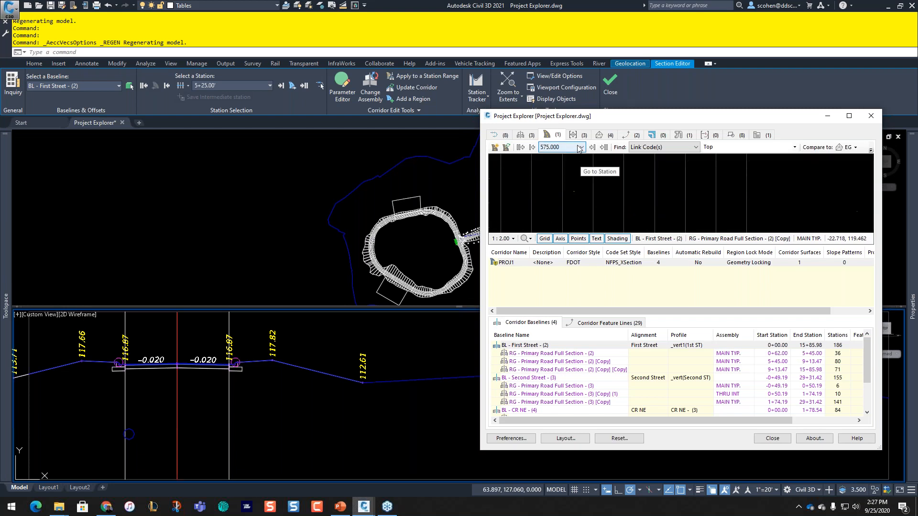
scroll(579, 150, "down", 3)
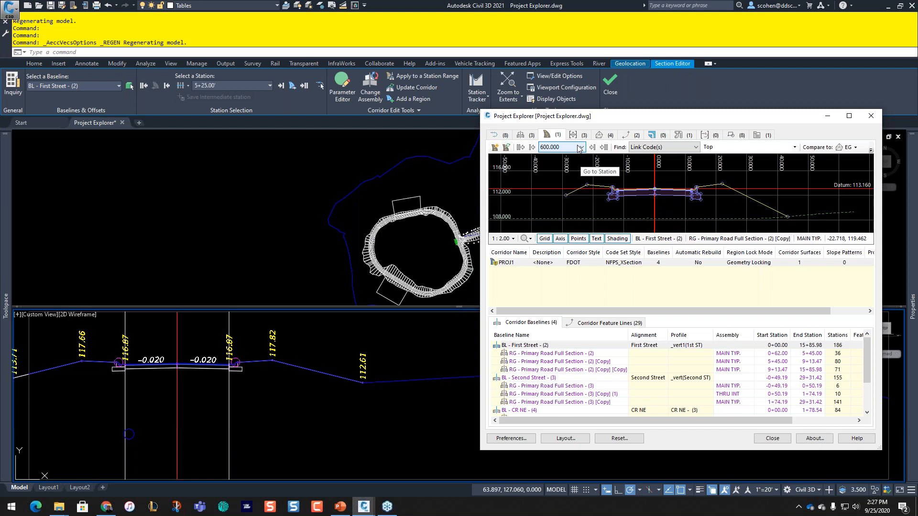
scroll(580, 149, "down", 1)
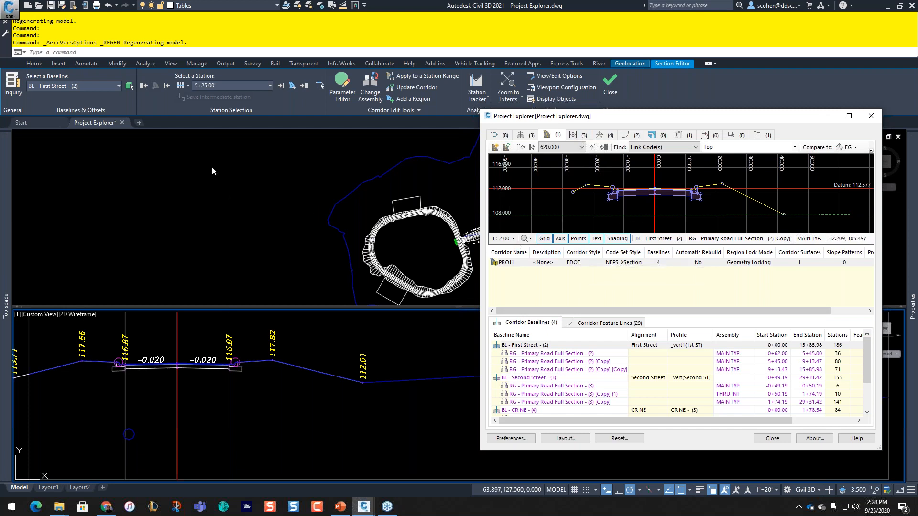
left_click(611, 86)
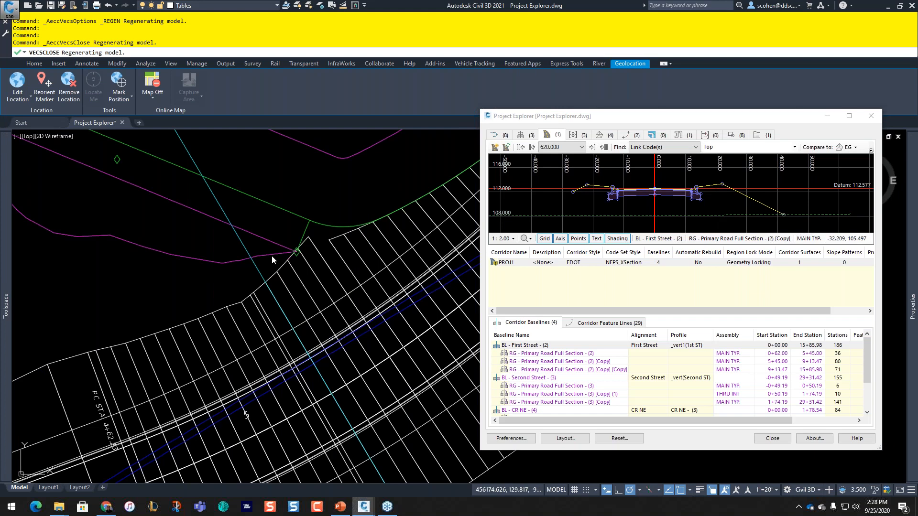
Step: Show the Point Groups list and select _All Points, which holds 0 points
left_click(573, 135)
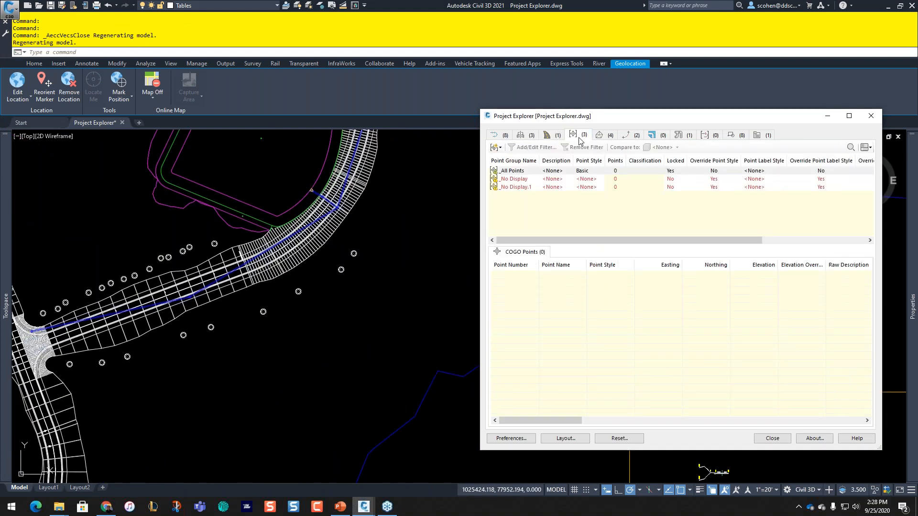
left_click(508, 171)
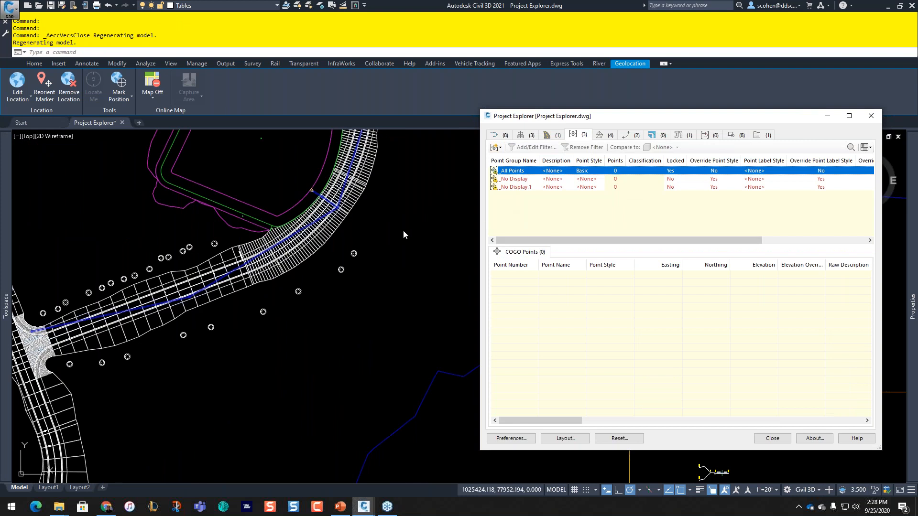
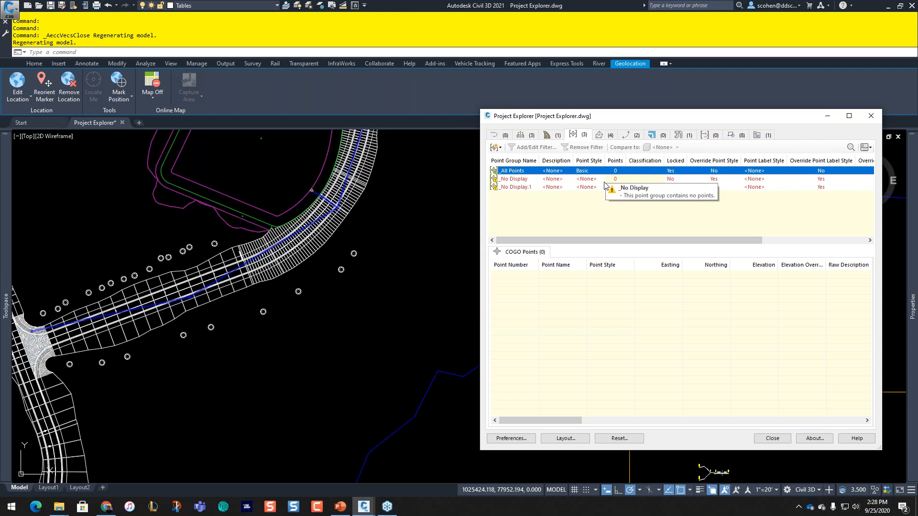
Step: Switch Project Explorer to the surfaces list: EG, FG, POND1 and TOP
left_click(598, 136)
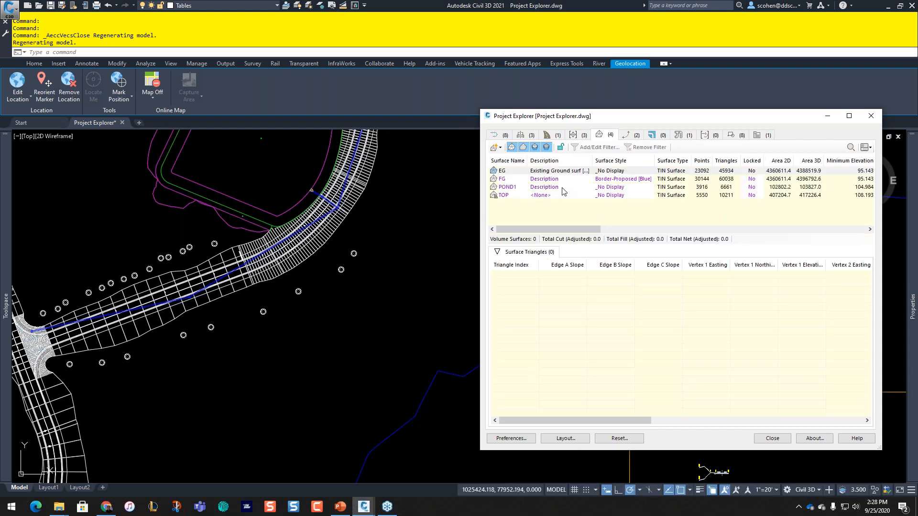
Step: List POND1's triangles, select triangles 3224–4773 and zoom the drawing to them
left_click(519, 187)
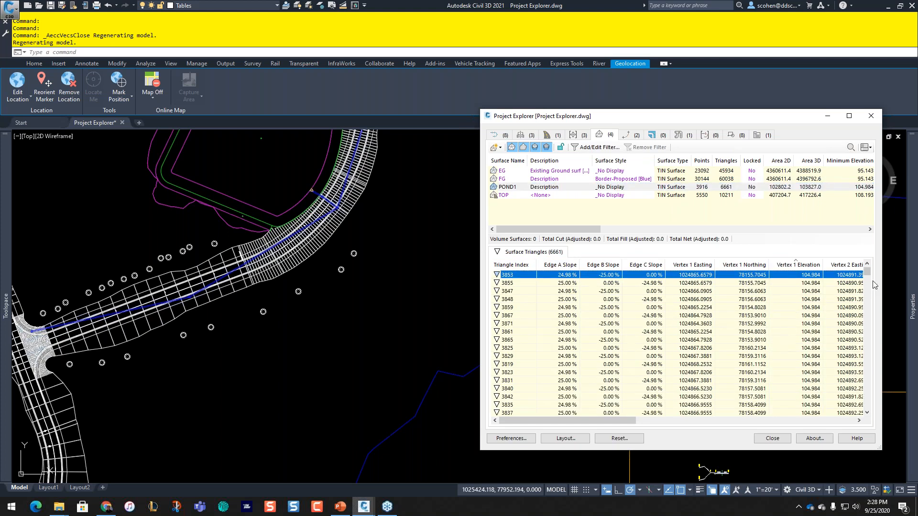
mouse_move(867, 271)
left_mouse_down()
mouse_move(871, 406)
mouse_move(866, 265)
left_mouse_up()
left_click_drag(668, 119, 495, 66)
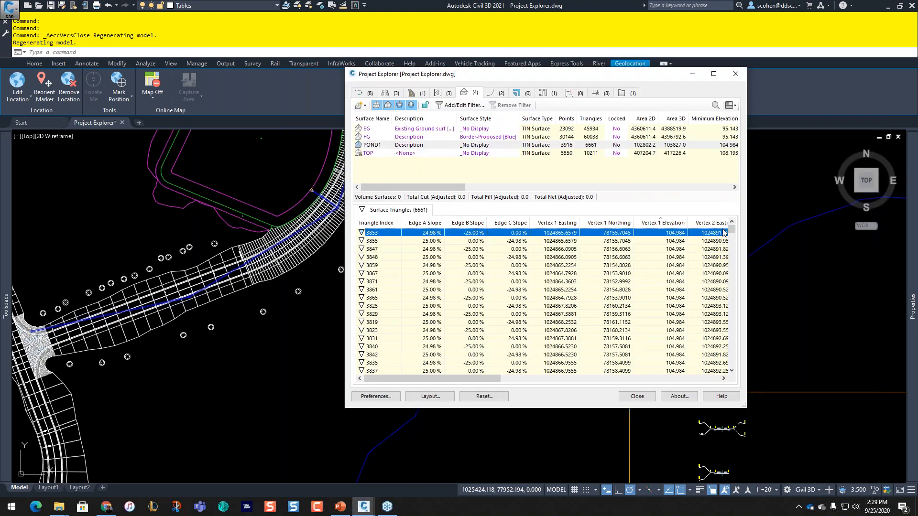
left_click_drag(731, 232, 754, 238)
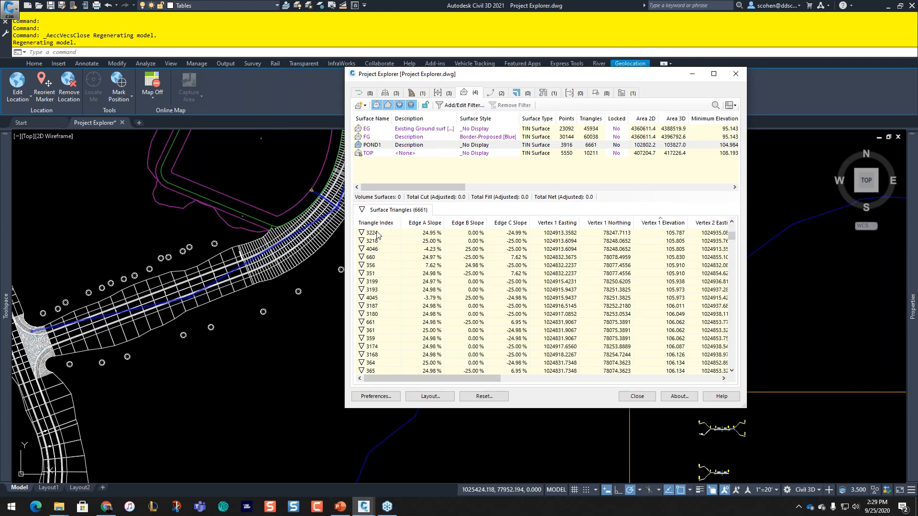
left_click(377, 234)
scroll(396, 296, "down", 8)
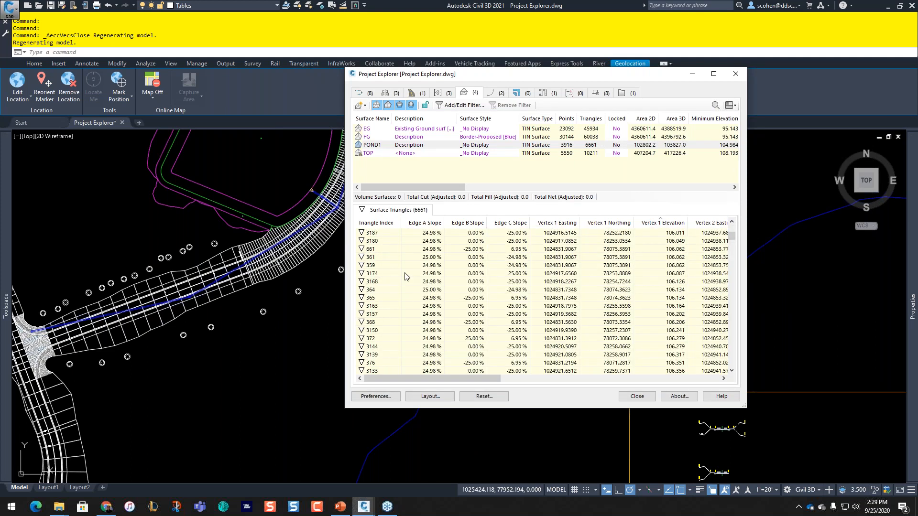
left_click(393, 330, "shift")
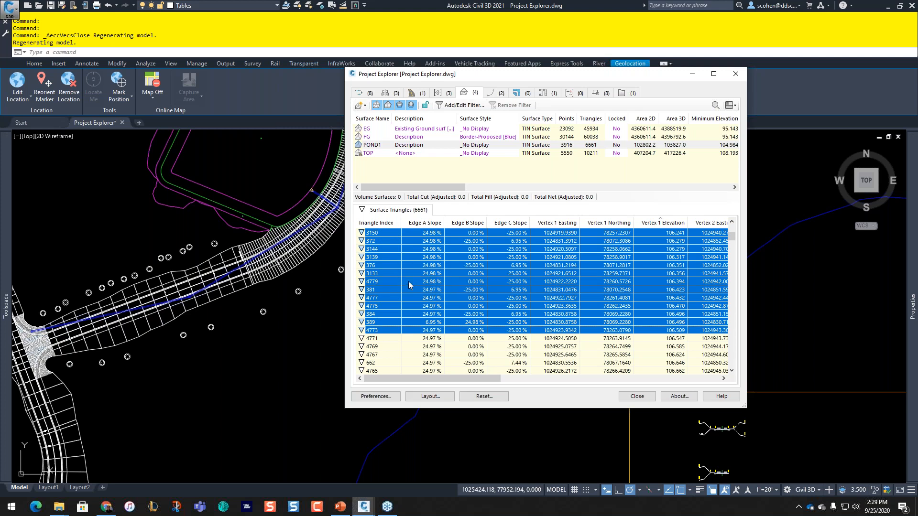
left_click(448, 312)
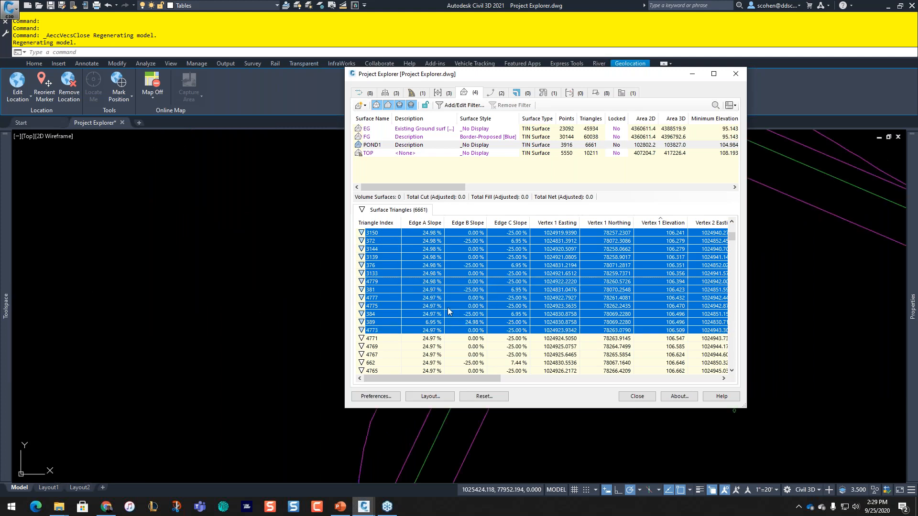
Step: Narrow the selection to triangles 3224–4684, then list the FG surface's 60038 triangles
left_click(277, 306)
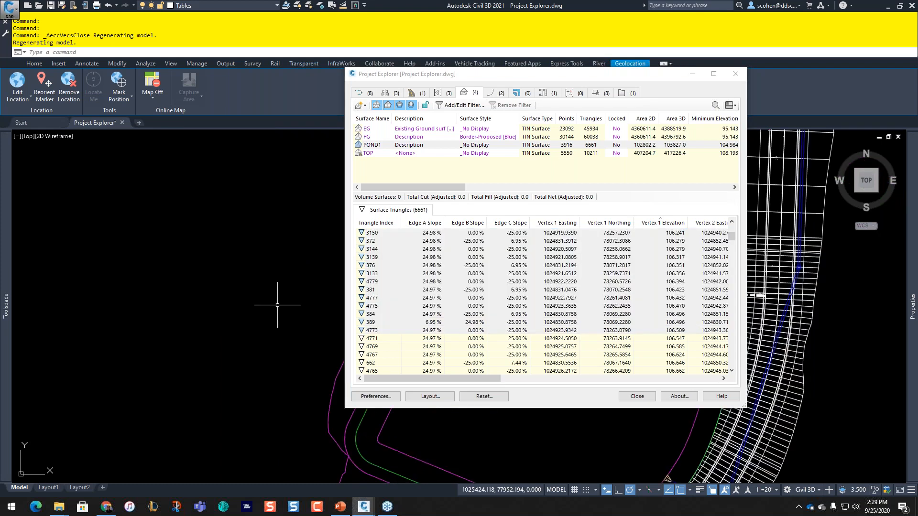
middle_click_drag(278, 305, 98, 263)
scroll(440, 310, "down", 2)
scroll(438, 302, "down", 3)
left_click(423, 331, "shift")
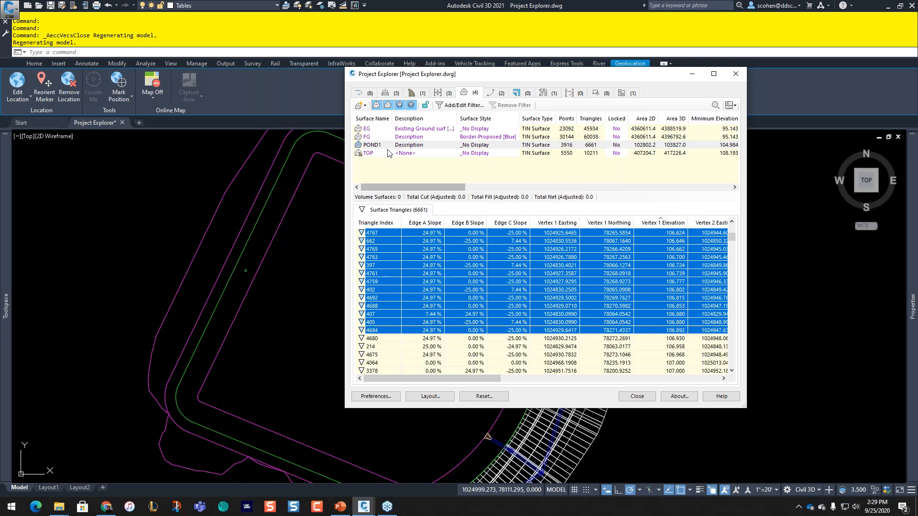
left_click(374, 137)
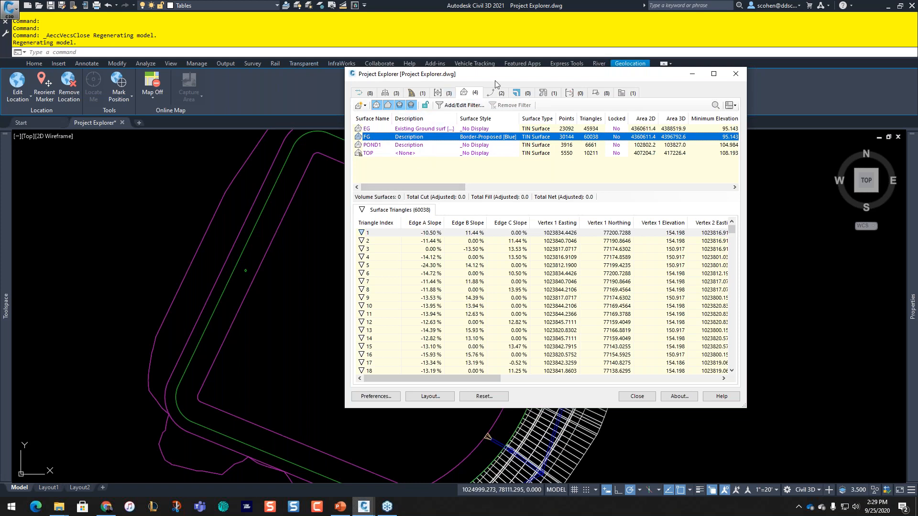
Step: Show the feature lines and crossing-select feature line TOP1 in the drawing
left_click(496, 95)
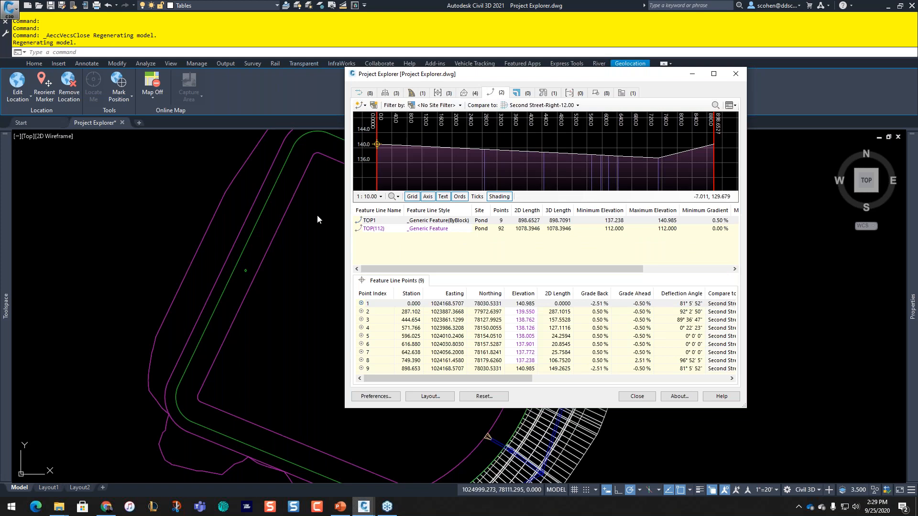
scroll(255, 264, "down", 5)
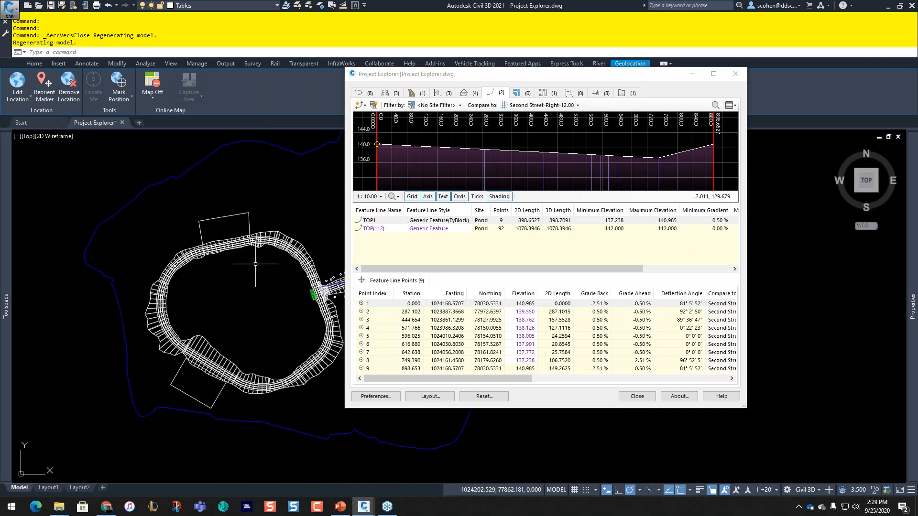
scroll(275, 246, "up", 5)
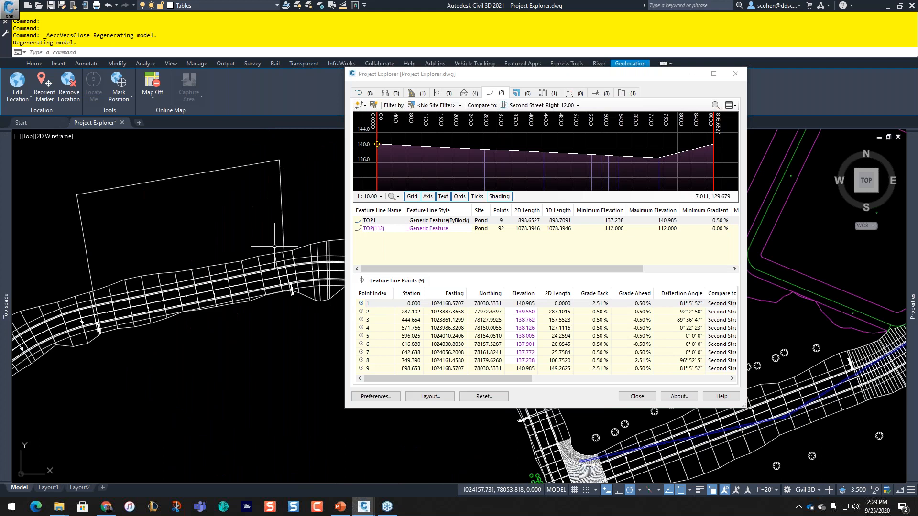
mouse_move(487, 79)
left_mouse_down()
mouse_move(632, 96)
mouse_move(593, 82)
left_mouse_up()
left_click(213, 204)
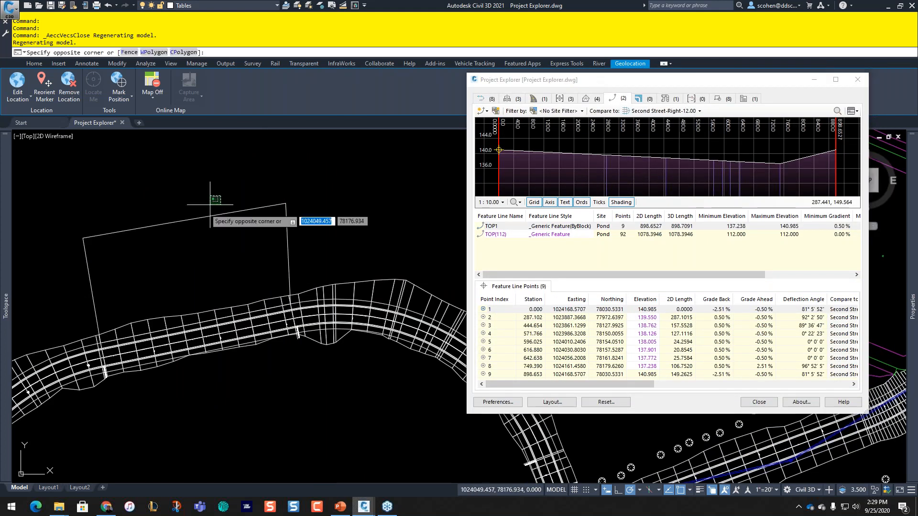
left_click(187, 237)
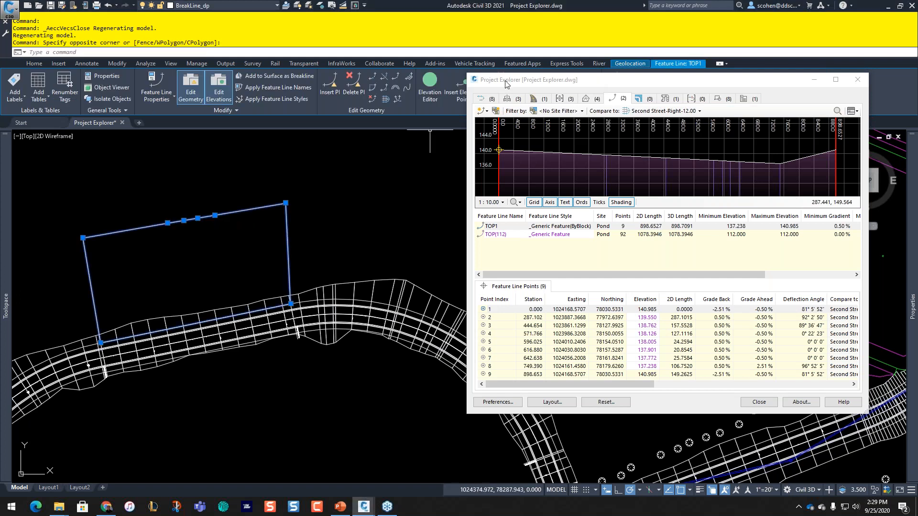
left_click_drag(505, 84, 510, 124)
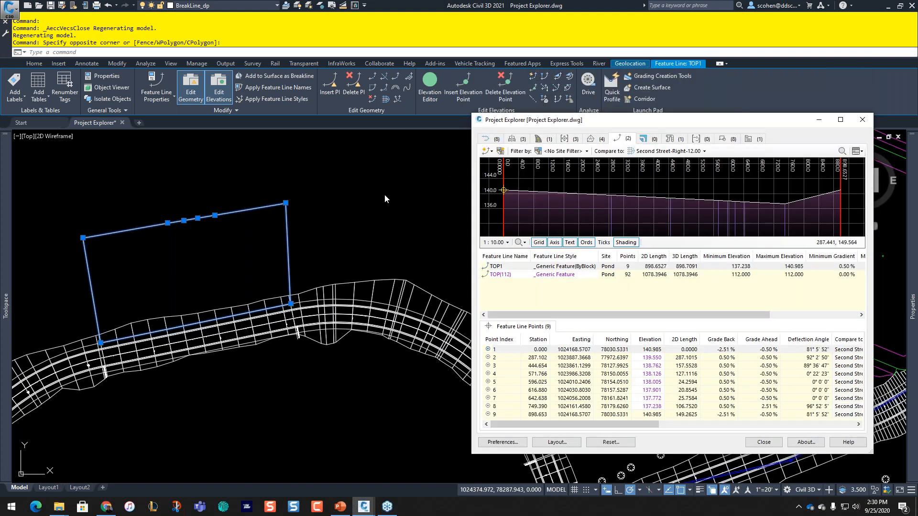
Step: Compare TOP1's 9 points against the TOP surface
left_click(674, 151)
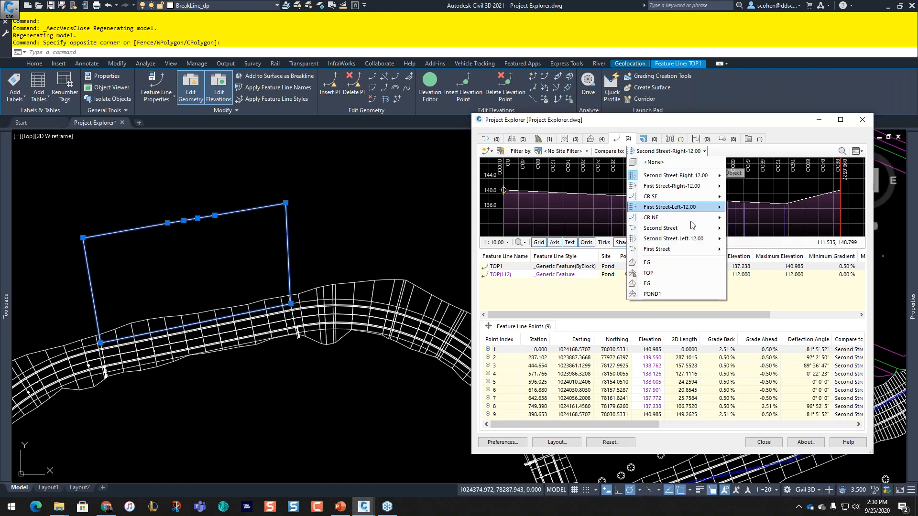
left_click(660, 276)
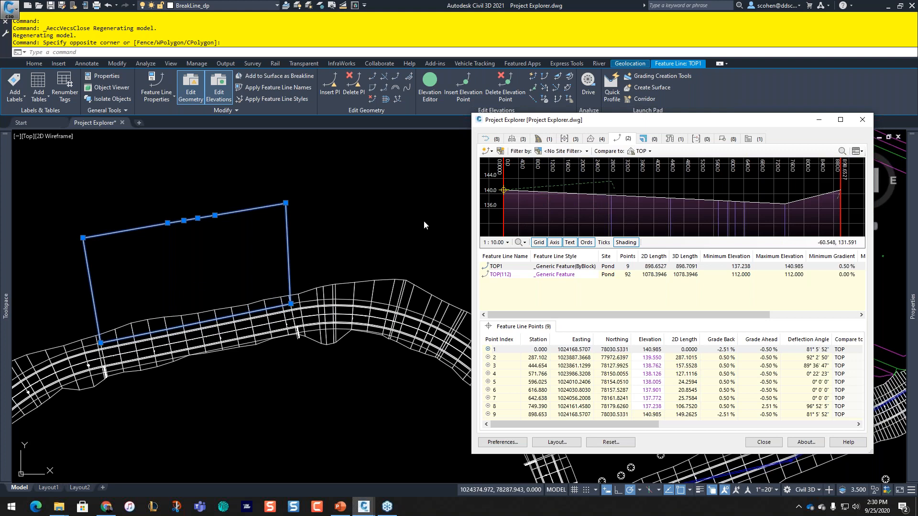
left_click(142, 294)
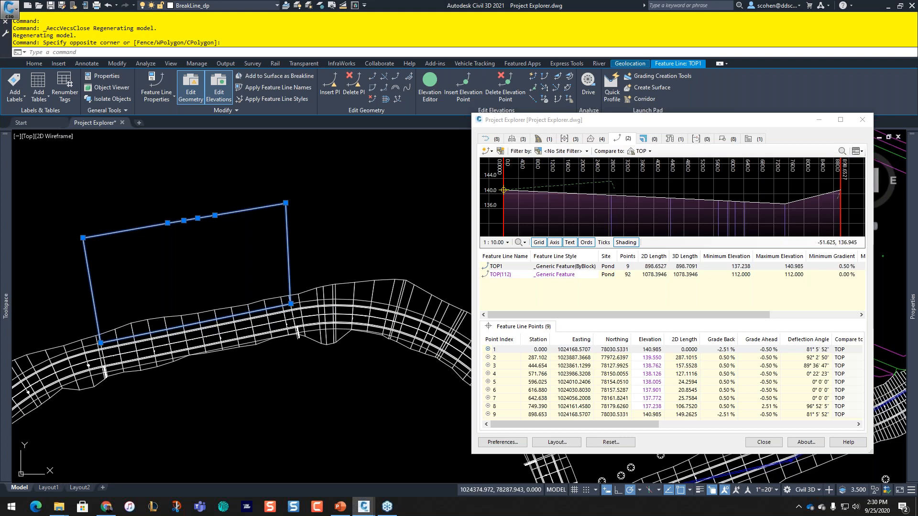
scroll(97, 343, "up", 6)
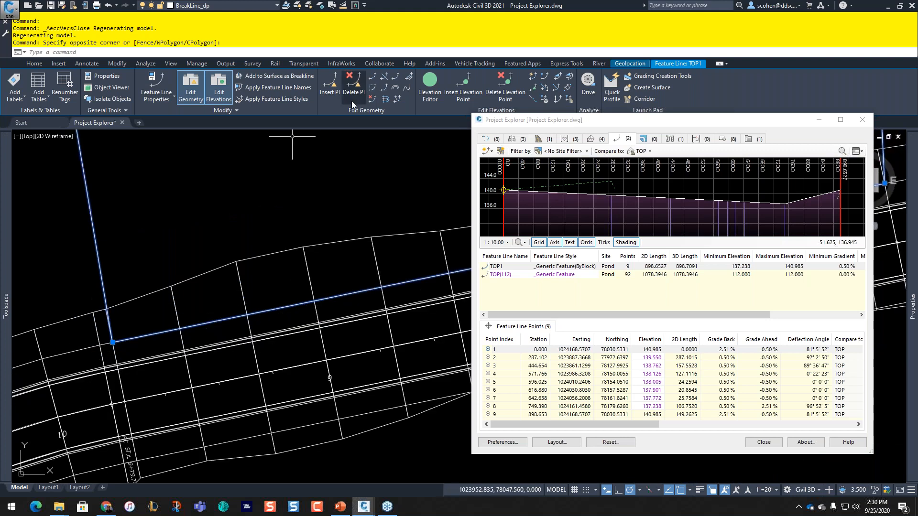
Step: Insert a TOP1 vertex at an apparent intersection, taking its elevation from the TOP surface
left_click(330, 86)
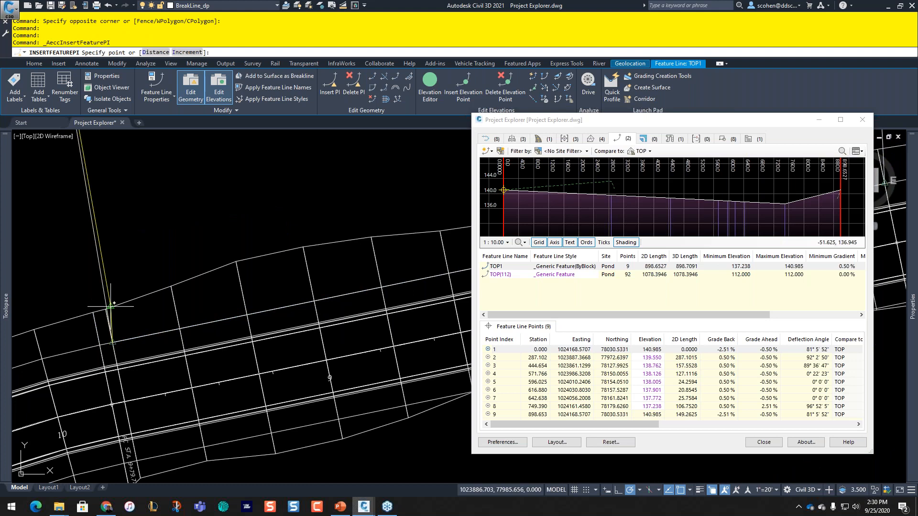
key("a")
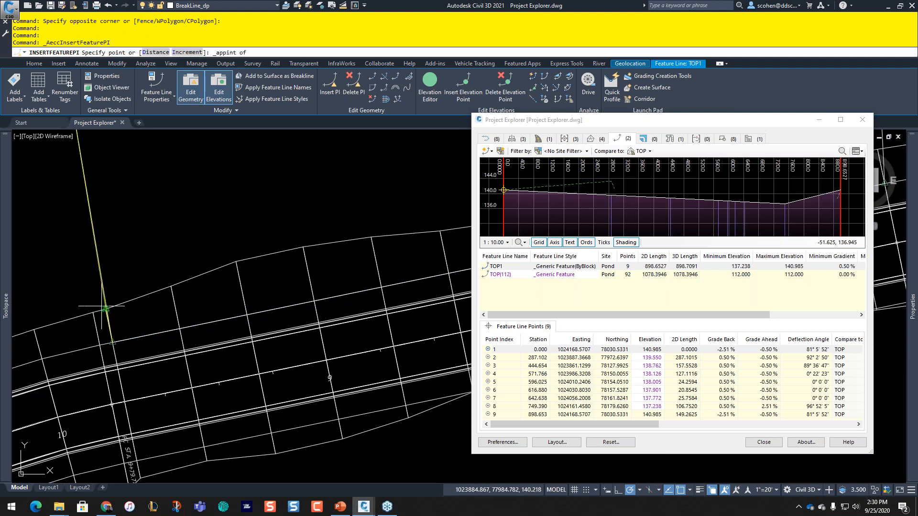
left_click(106, 309)
type("s")
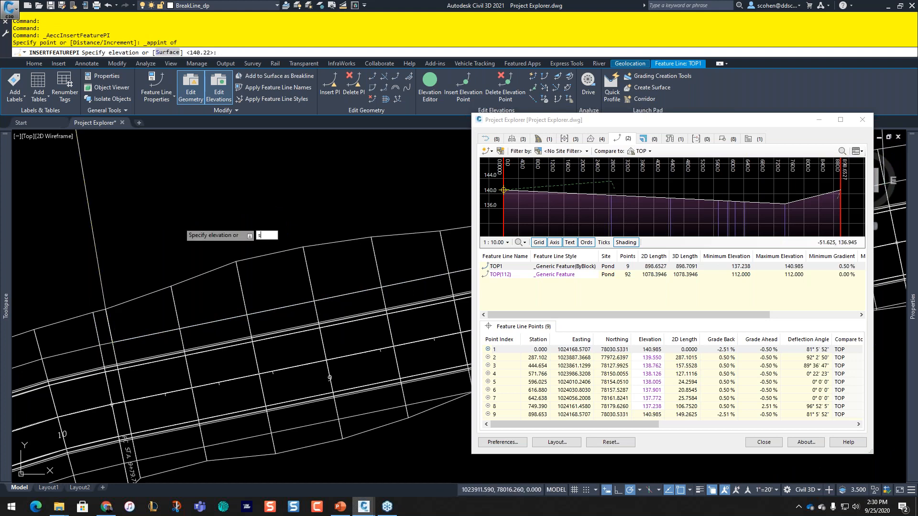
key("Return")
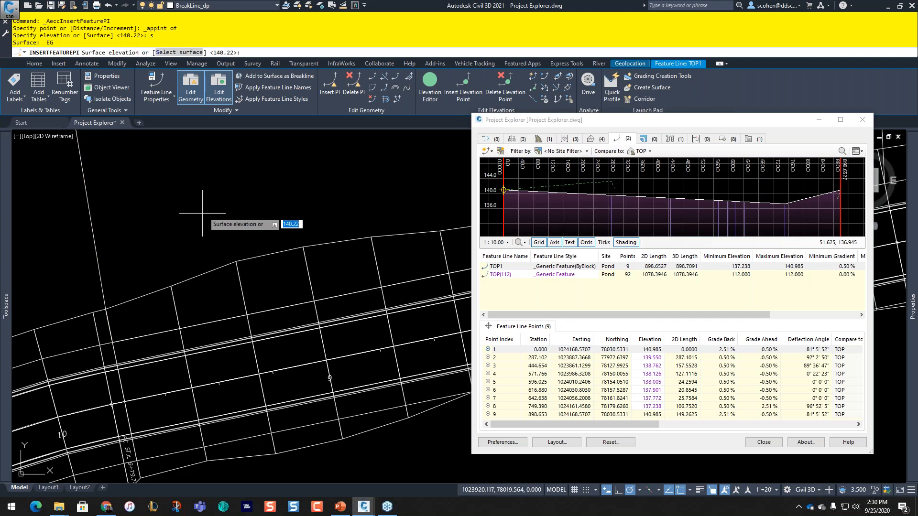
type("S")
key("Return")
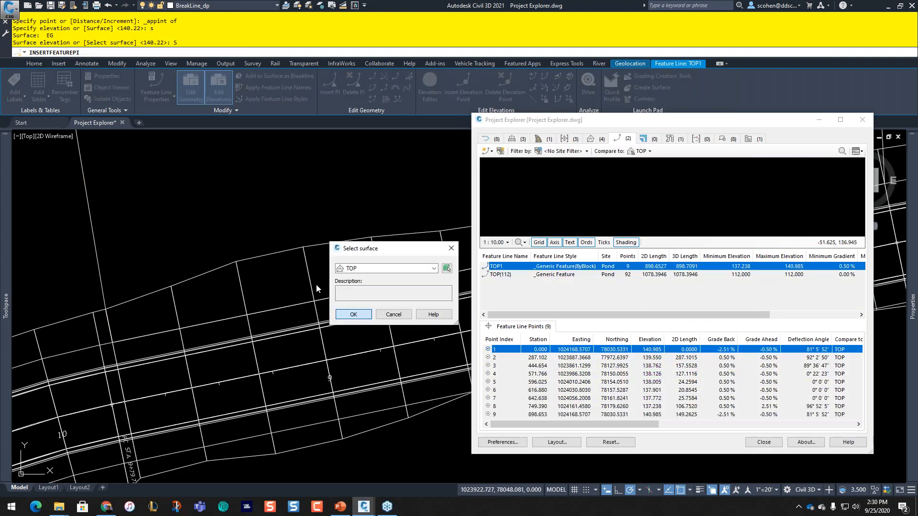
key("Return")
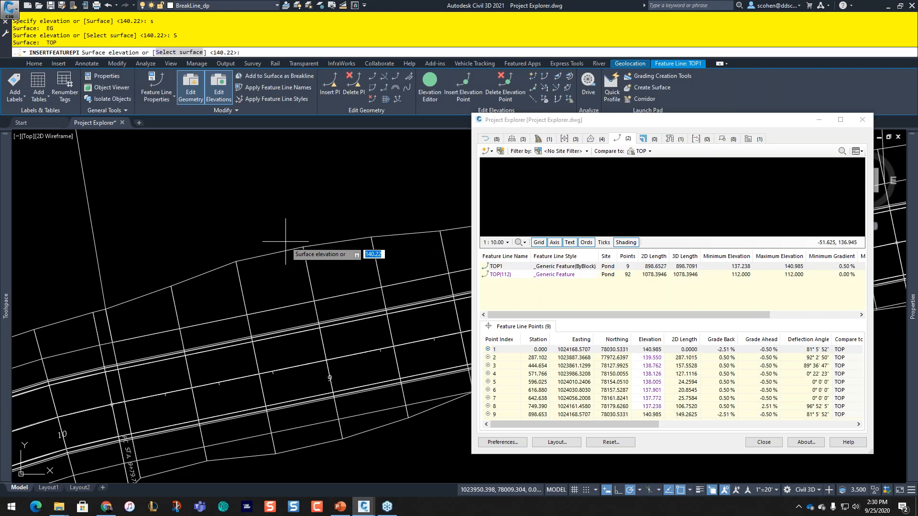
key("Return")
key("Escape")
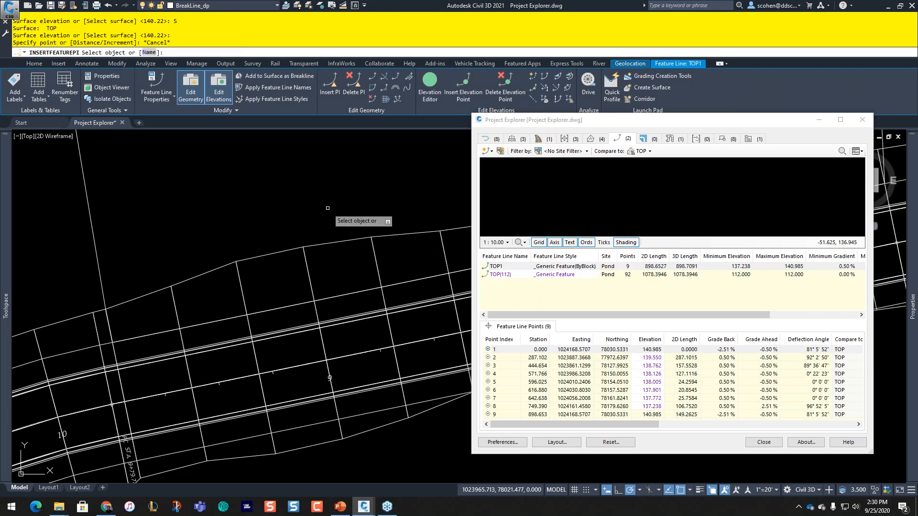
key("Escape")
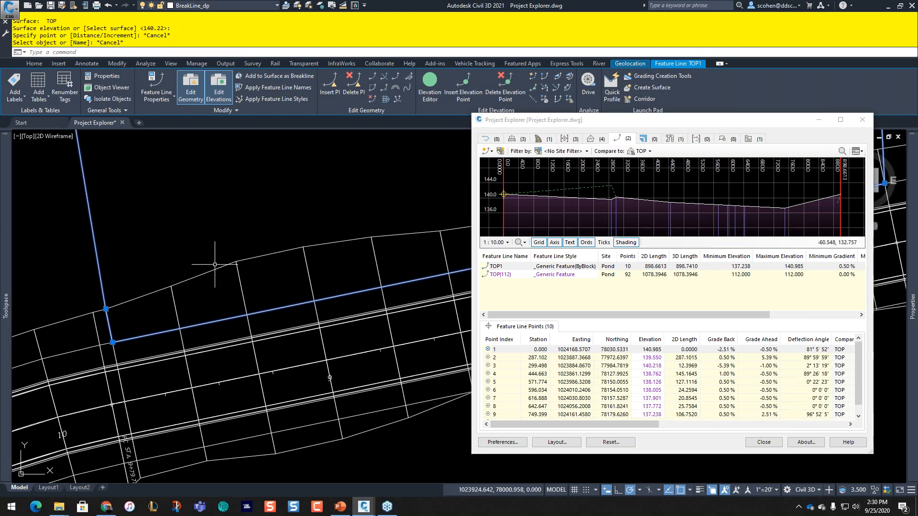
Step: Delete one TOP1 vertex, leaving 9 points and a 2D length of 898.6527
left_click(220, 246)
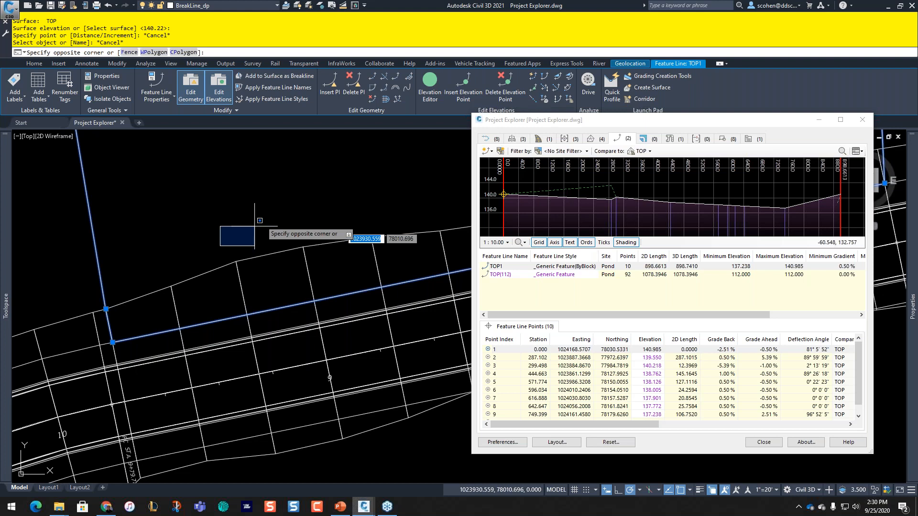
left_click(254, 227)
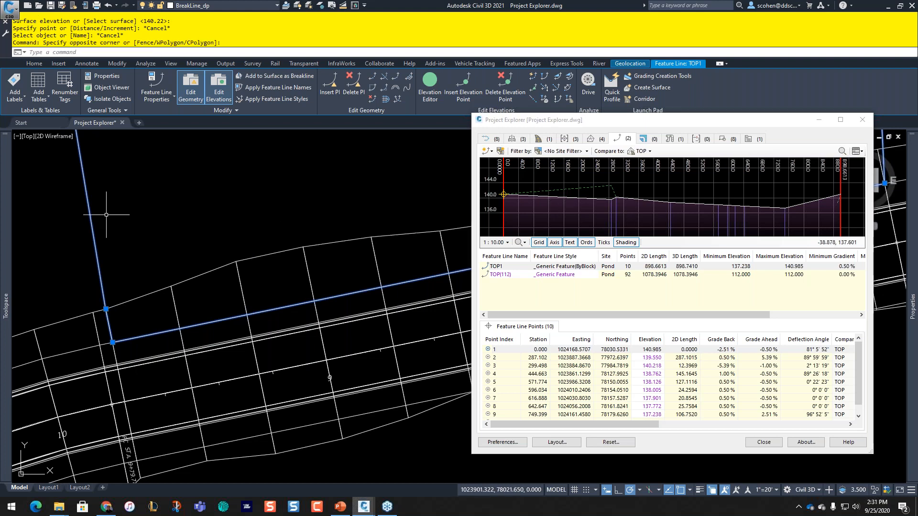
scroll(225, 209, "down", 2)
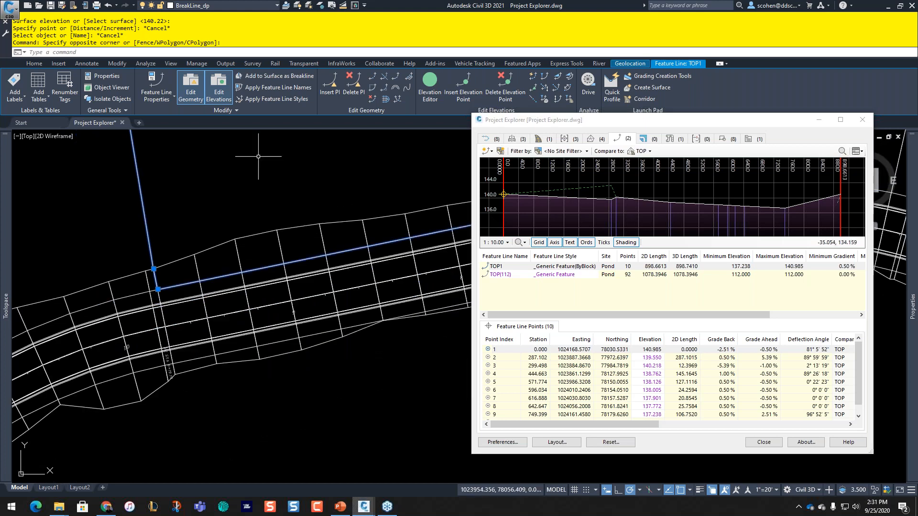
left_click(364, 86)
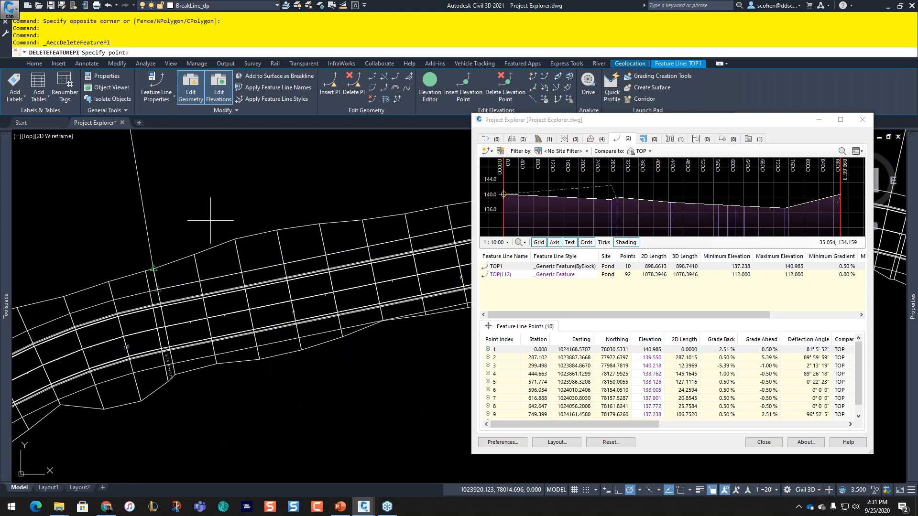
left_click(211, 220)
key("Return")
key("Escape")
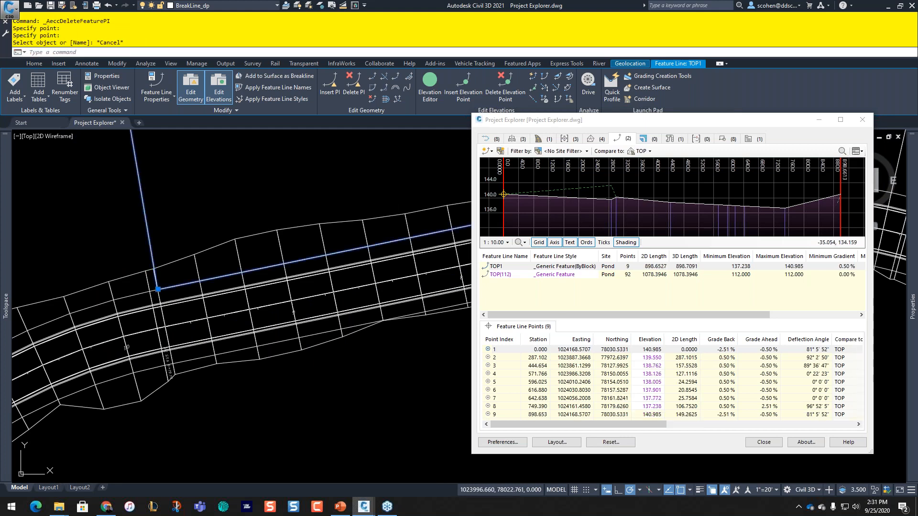
Step: Inspect TOP1's first and second vertices in the point table and profile graph
left_click(513, 350)
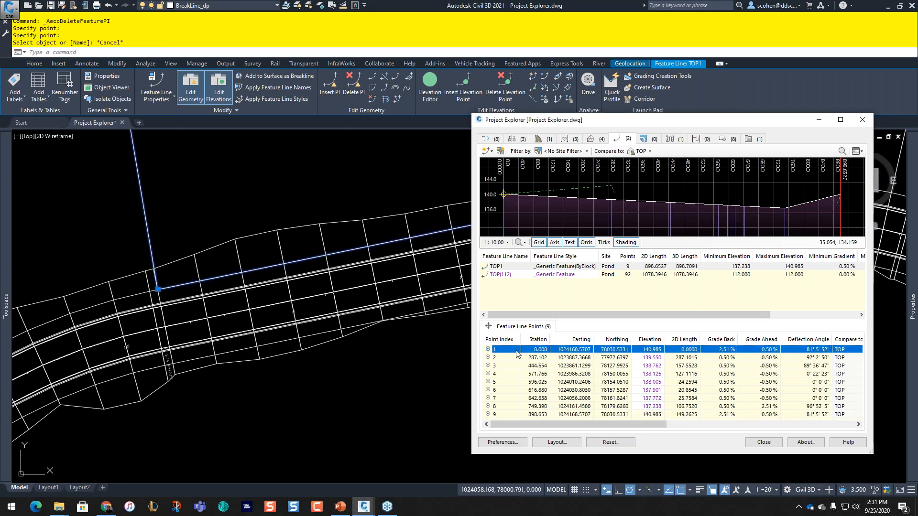
left_click(510, 358)
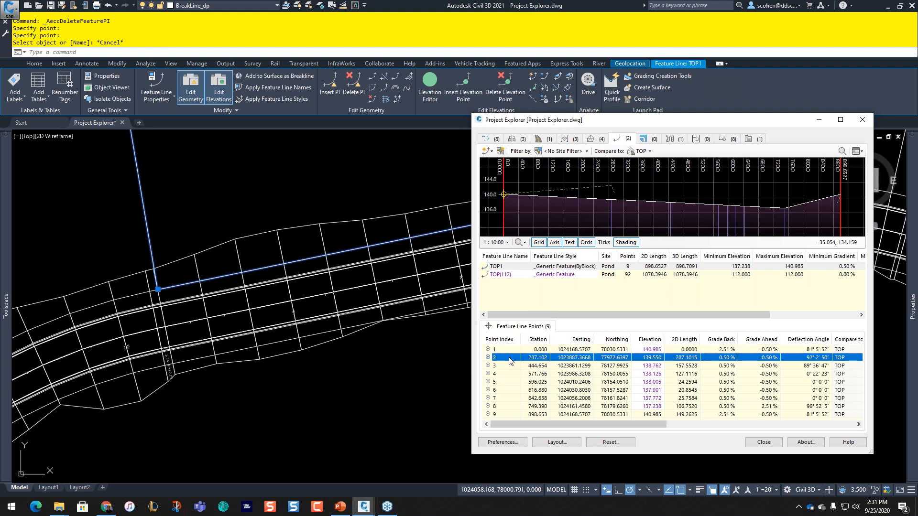
left_click(509, 359)
left_click(608, 206)
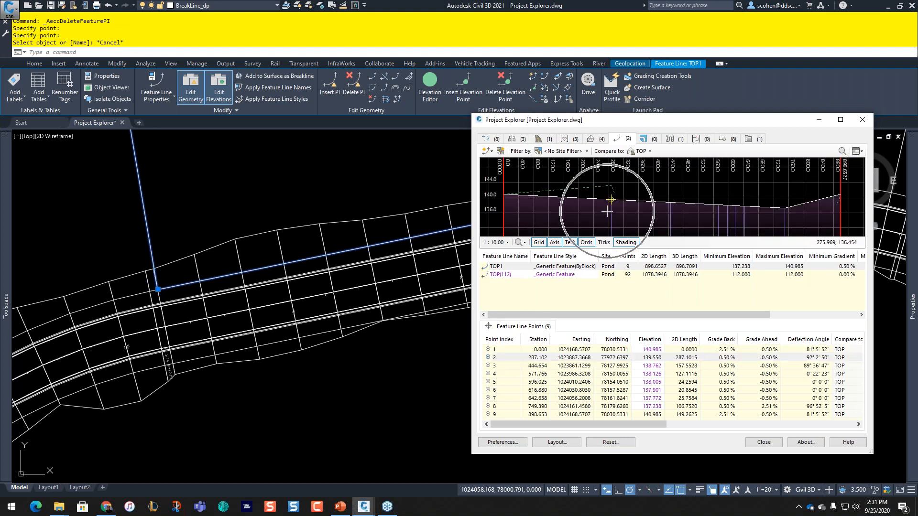
left_click(610, 208)
left_click(288, 194)
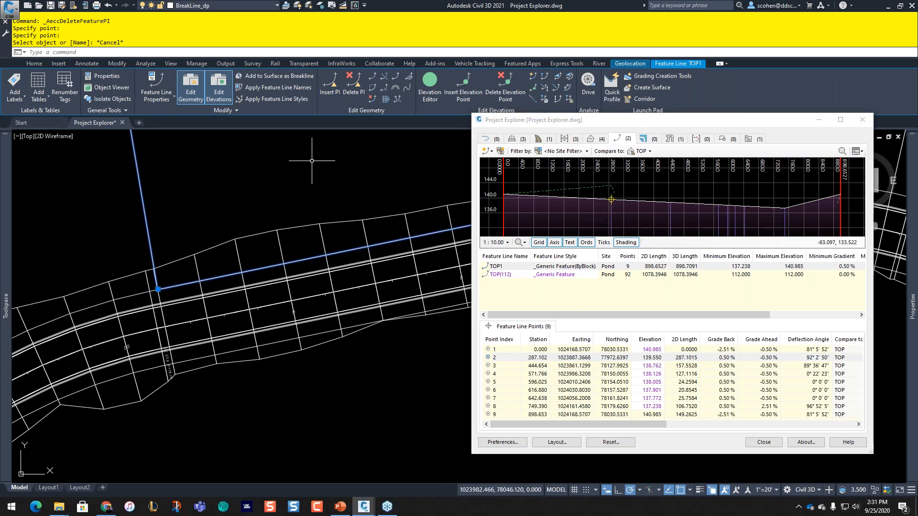
left_click(526, 366)
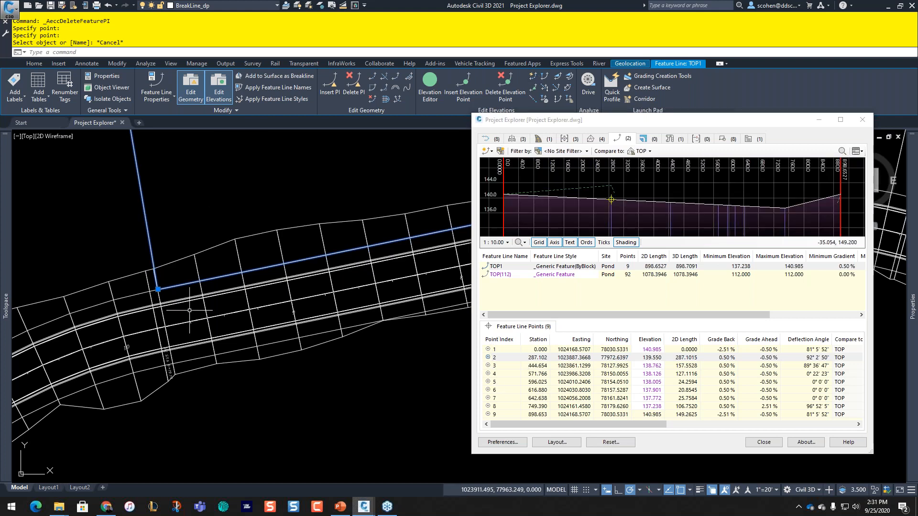
Step: Raise vertex 2 to the TOP surface elevation, 143.317, with Quick Elevation Edit
left_click(533, 78)
left_click(159, 289)
type("s")
key("Return")
key("Return")
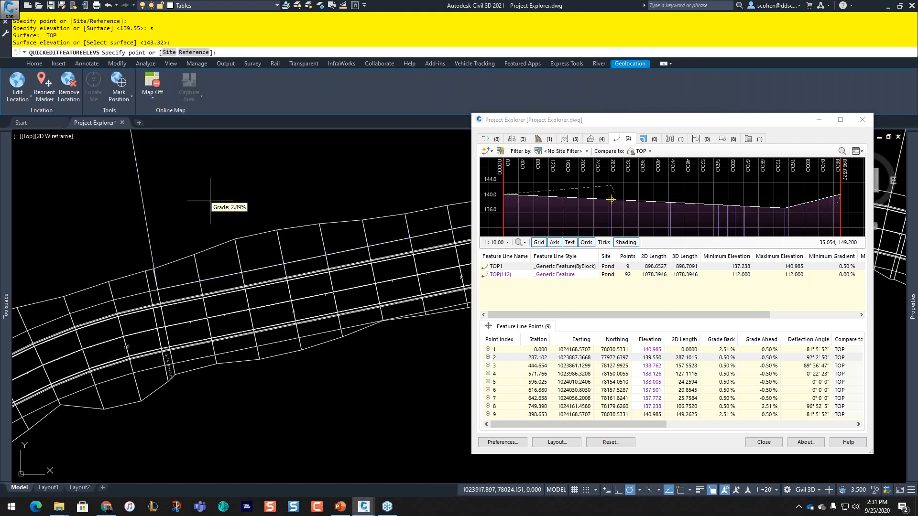
key("Return")
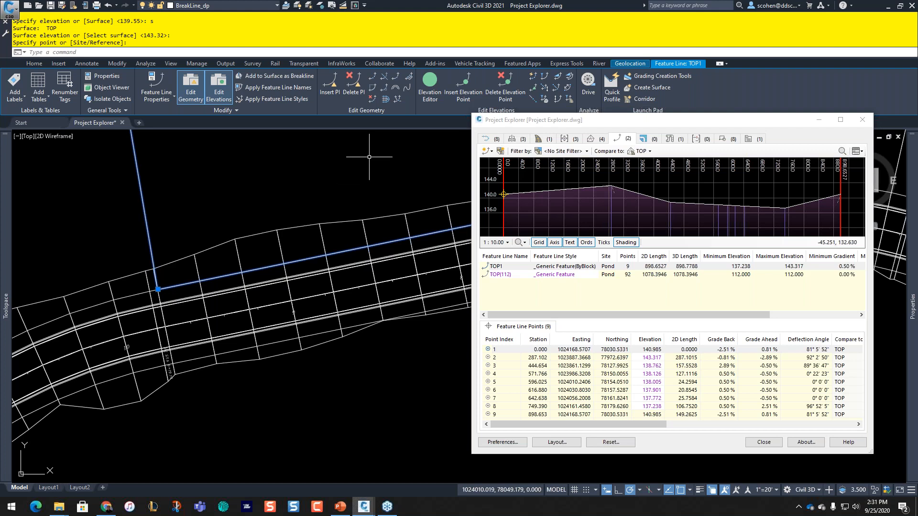
Step: Compare the whole TOP1 profile against the EG surface
scroll(369, 157, "down", 5)
middle_click_drag(356, 176, 237, 272)
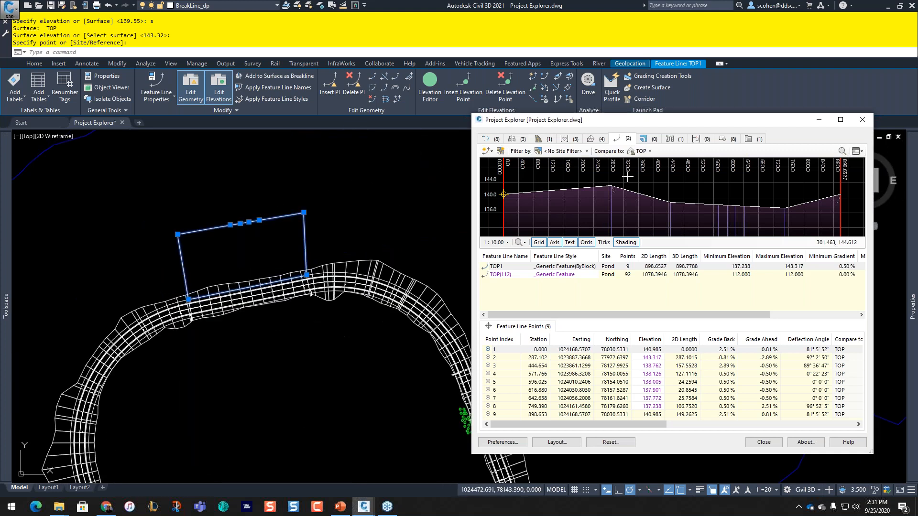
left_click(643, 151)
left_click(649, 263)
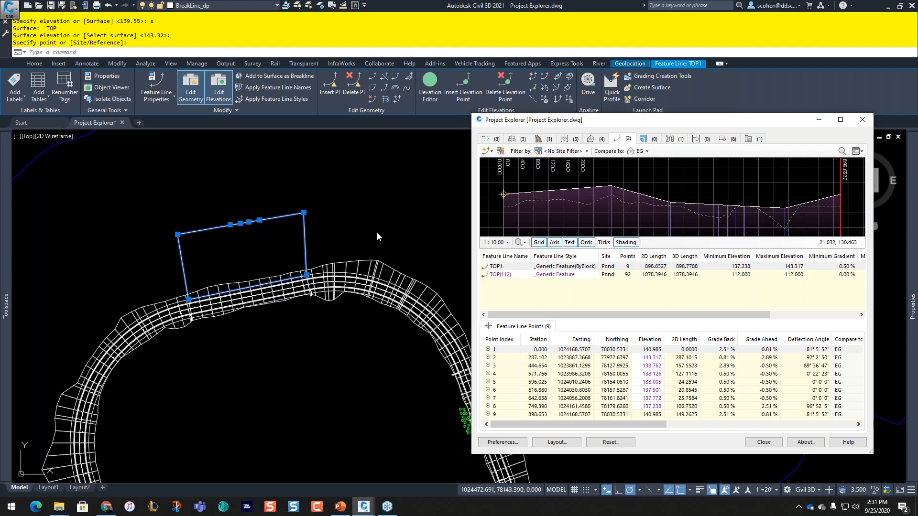
key("Escape")
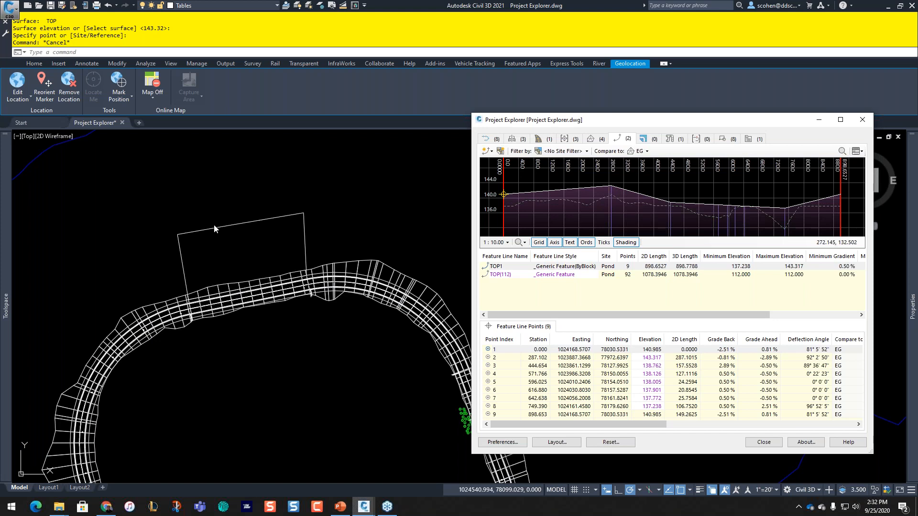
left_click(497, 350)
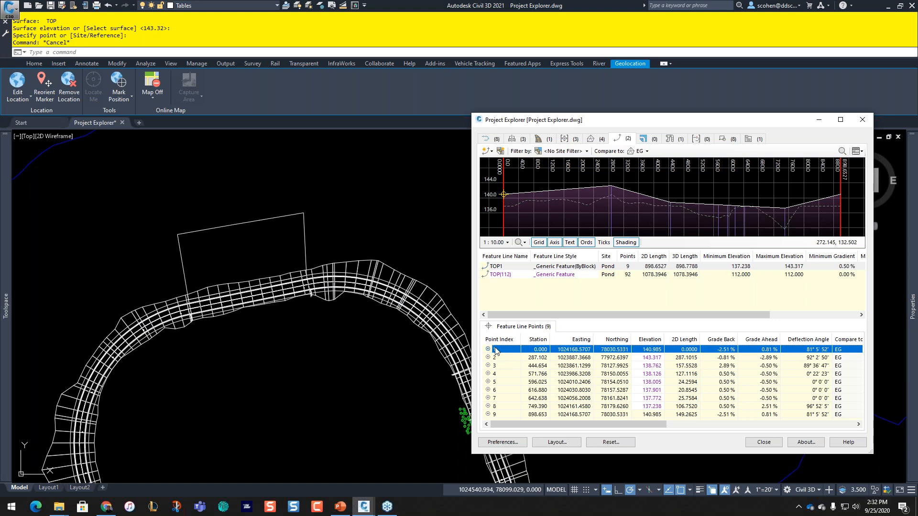
left_click(506, 361)
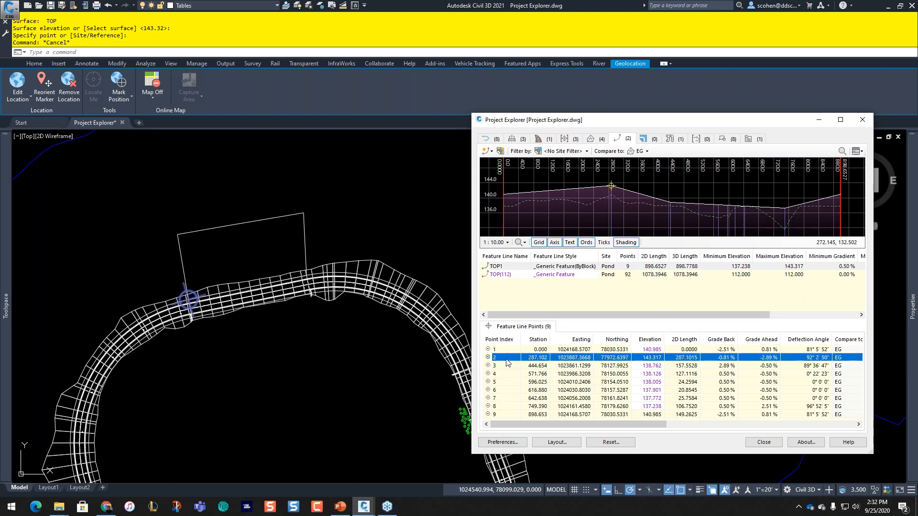
left_click(505, 365)
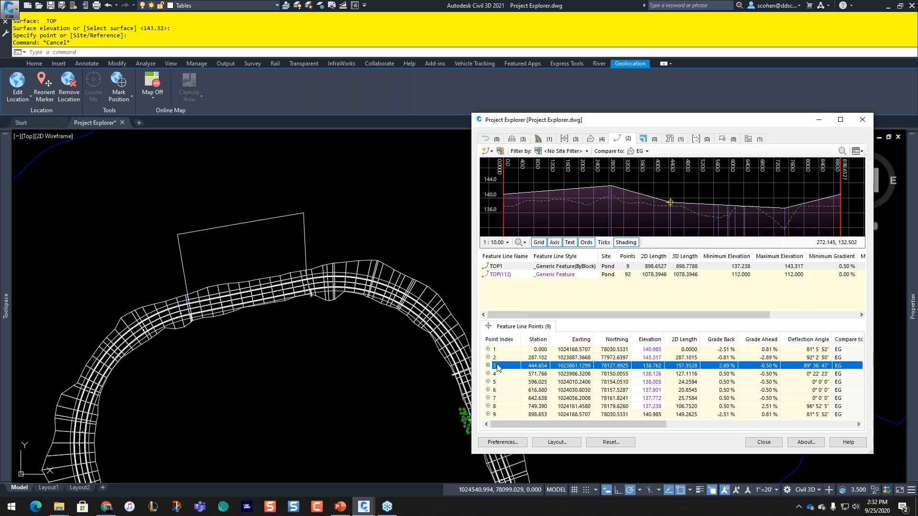
Step: Set TOP1 points 2–4 to a constant elevation of 142, giving 0.00% grades
left_click(499, 374, "shift")
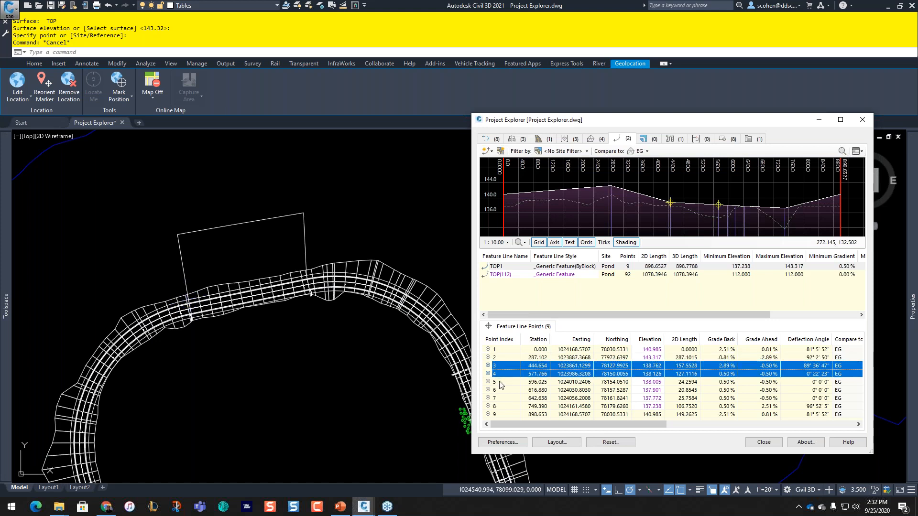
left_click(499, 382, "shift")
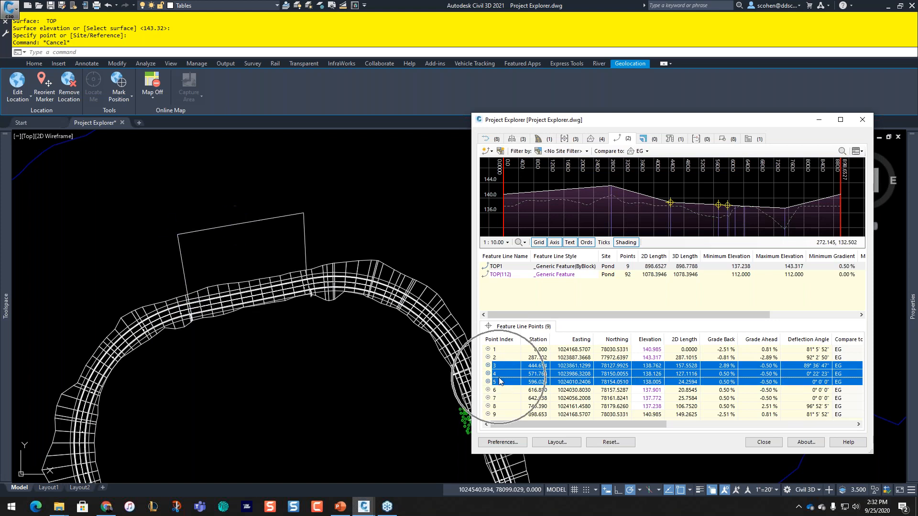
left_click(499, 375, "ctrl")
left_click(499, 374, "ctrl")
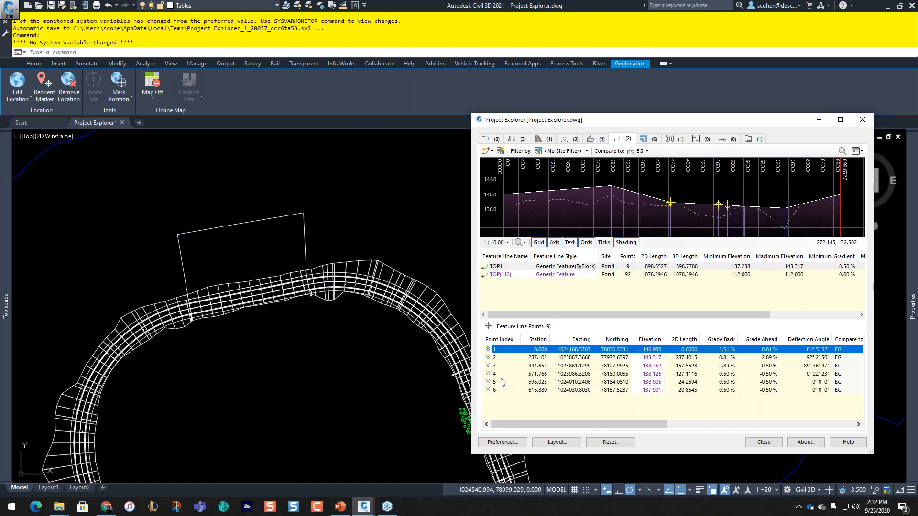
left_click_drag(505, 357, 502, 374)
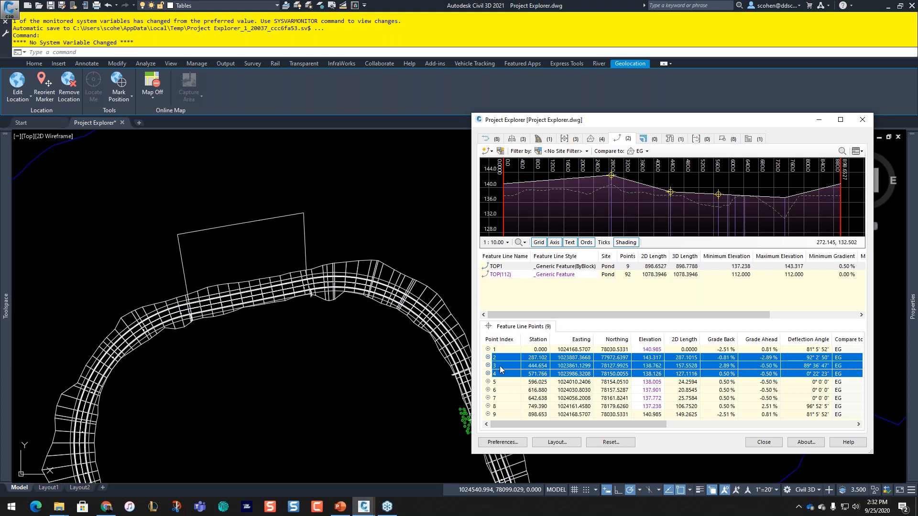
right_click(501, 368)
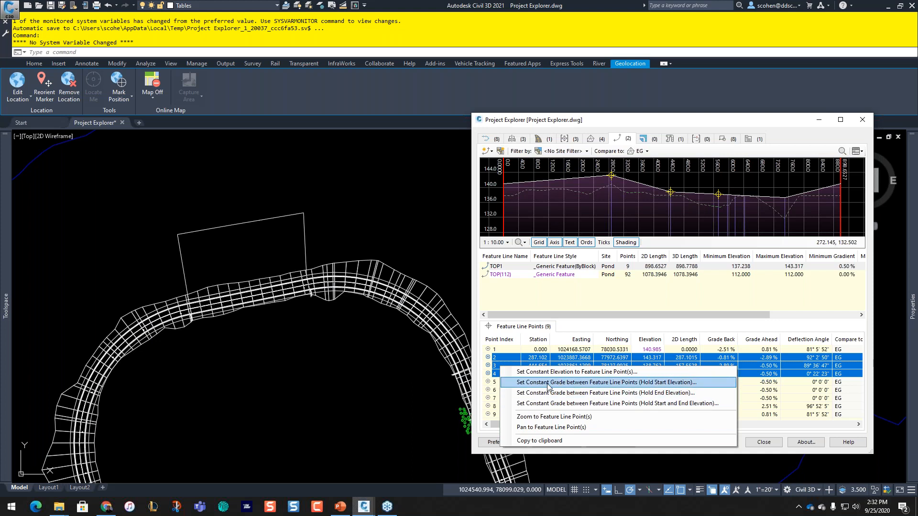
left_click(551, 372)
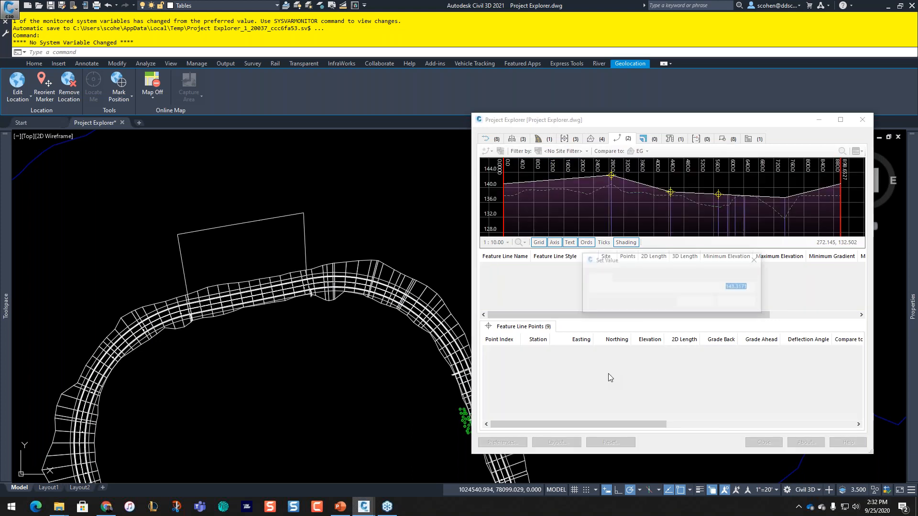
type("142")
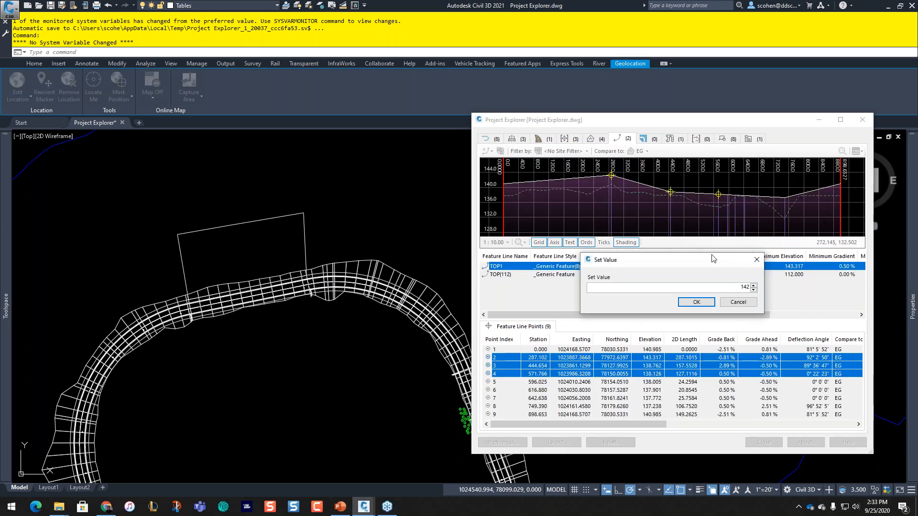
left_click(698, 303)
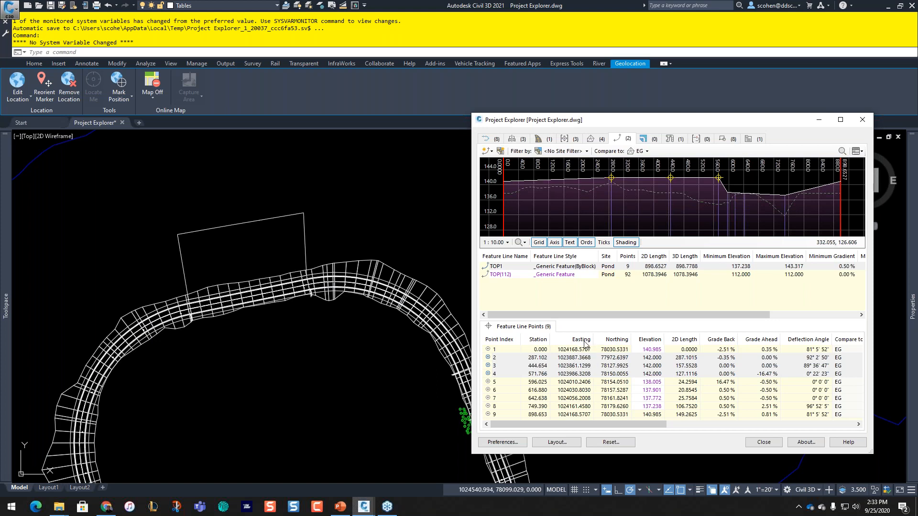
left_click(550, 375)
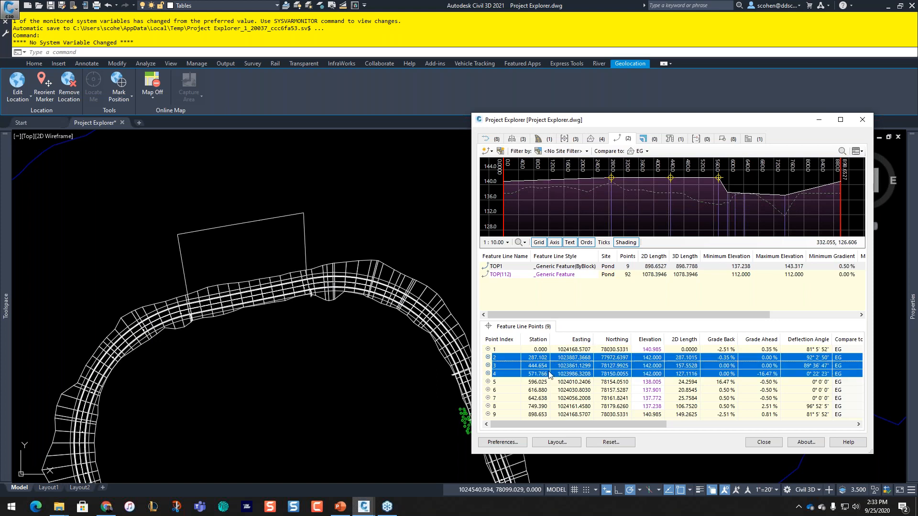
Step: Set a -25 % grade from point 4 to point 5, holding point 4's elevation
left_click(497, 375)
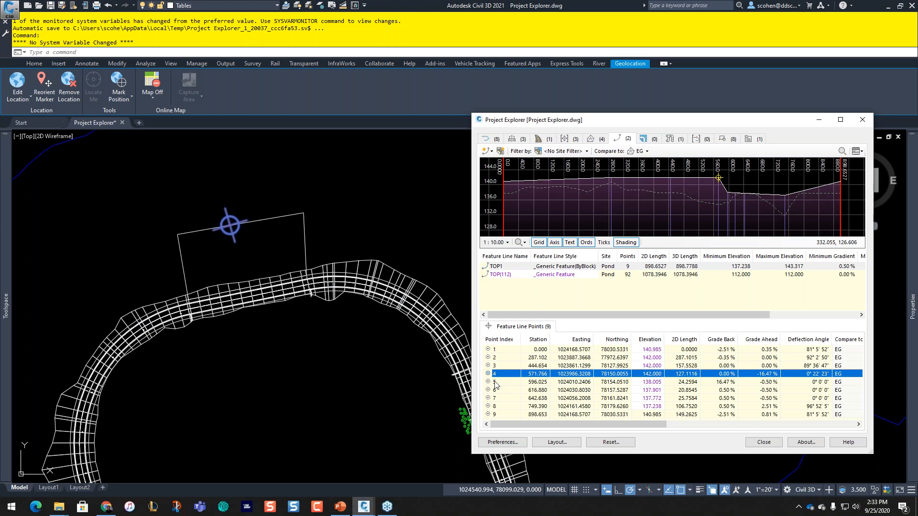
left_click(495, 382, "ctrl")
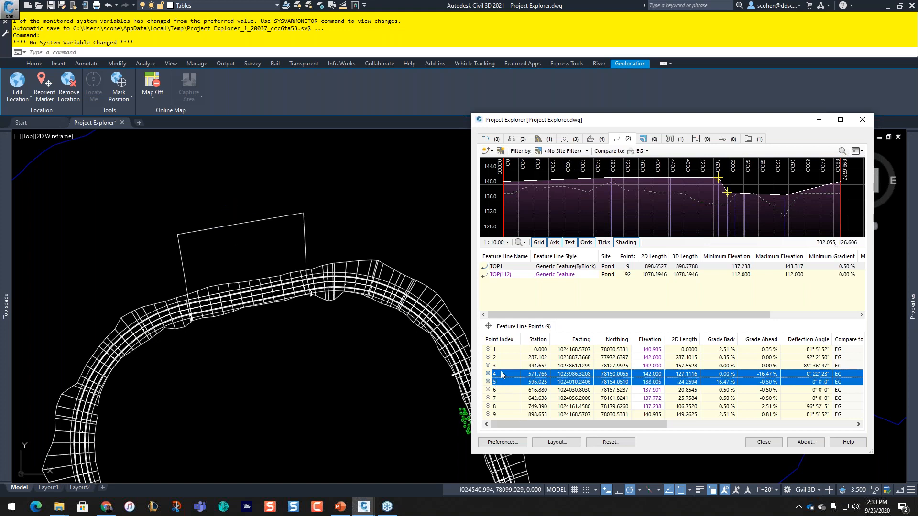
right_click(501, 375)
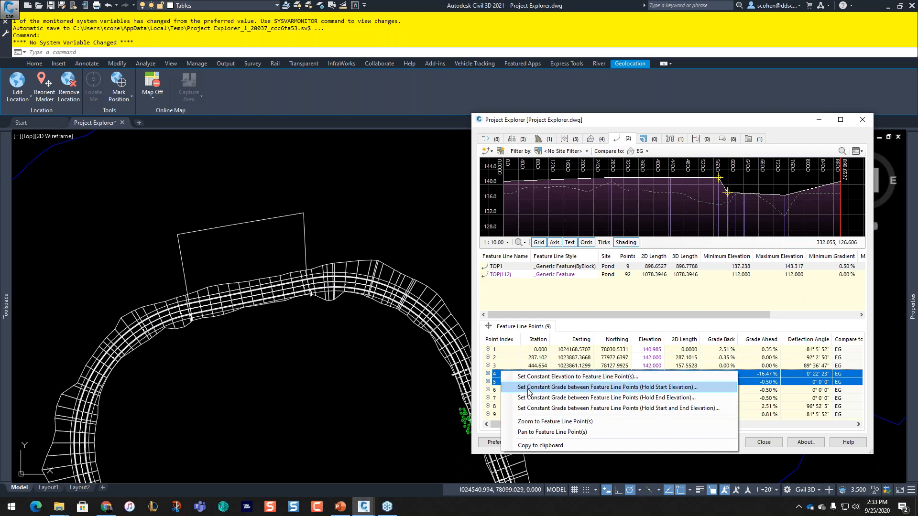
left_click(662, 387)
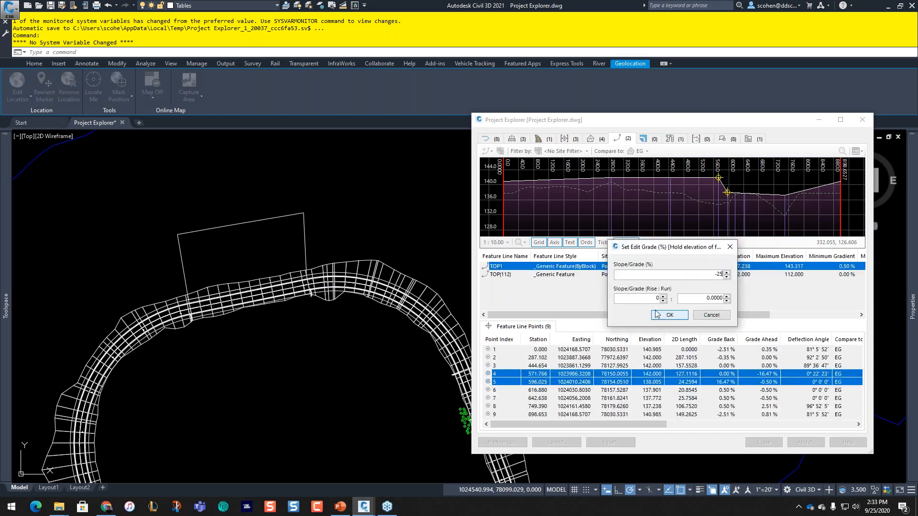
type("-25")
left_click(669, 315)
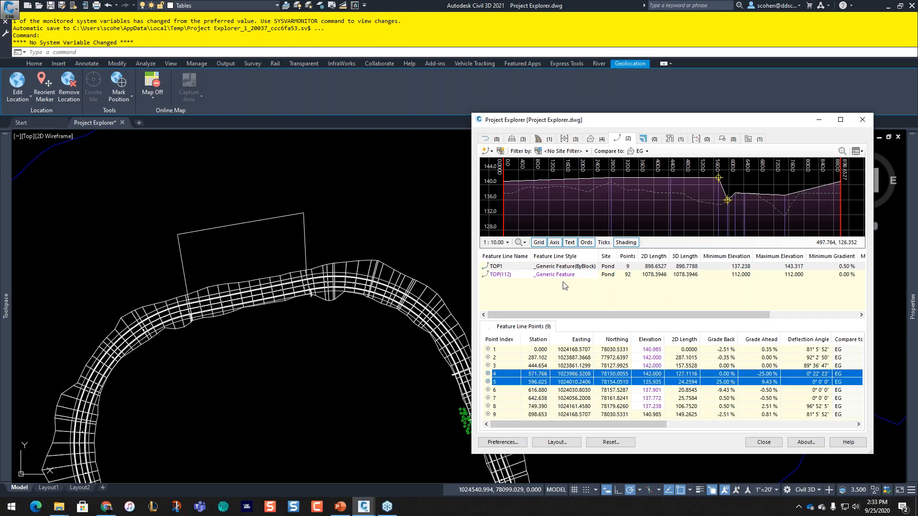
Step: Set a 0 % grade from point 5 to point 6, lowering point 6 to 135.935
left_click(545, 292)
left_click(536, 384)
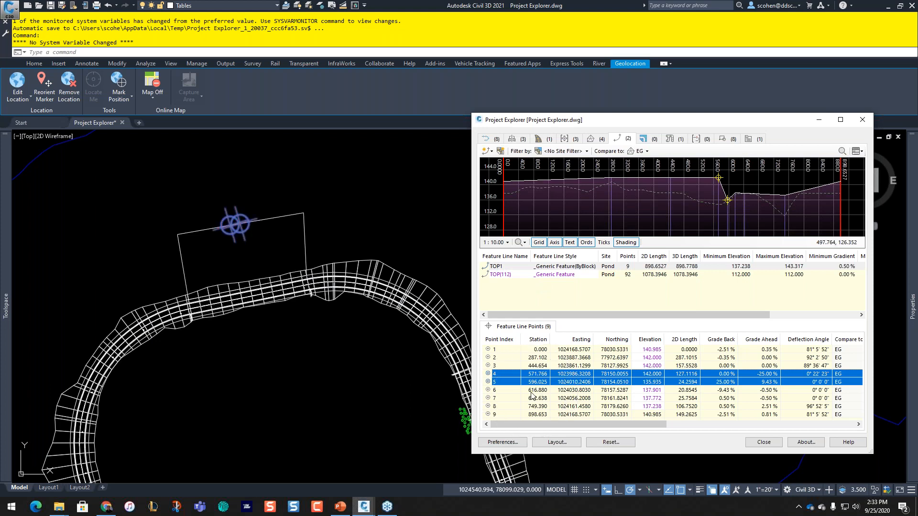
right_click(503, 381)
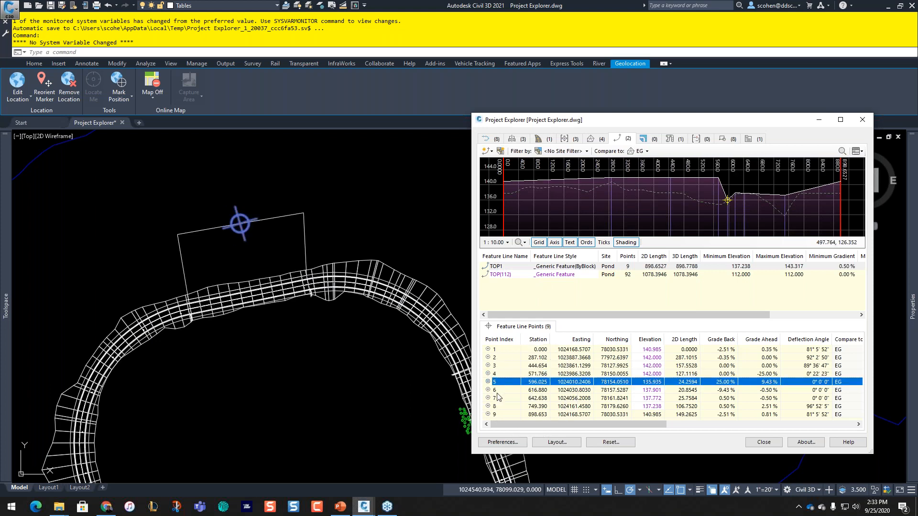
left_click(497, 391, "shift")
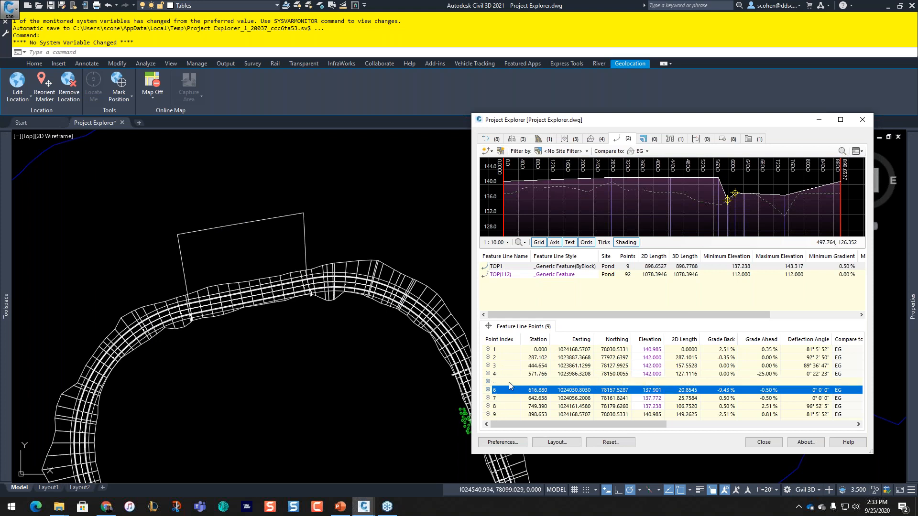
right_click(509, 382)
left_click(580, 399)
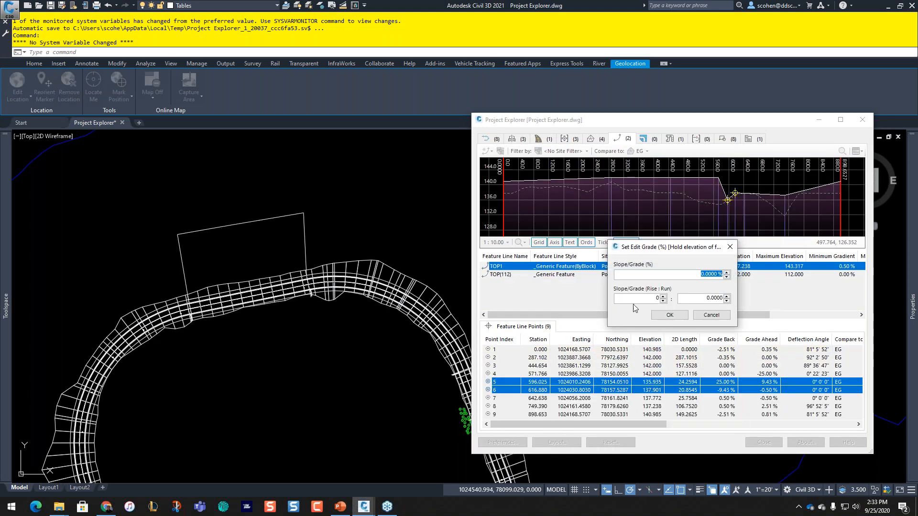
left_click(658, 320)
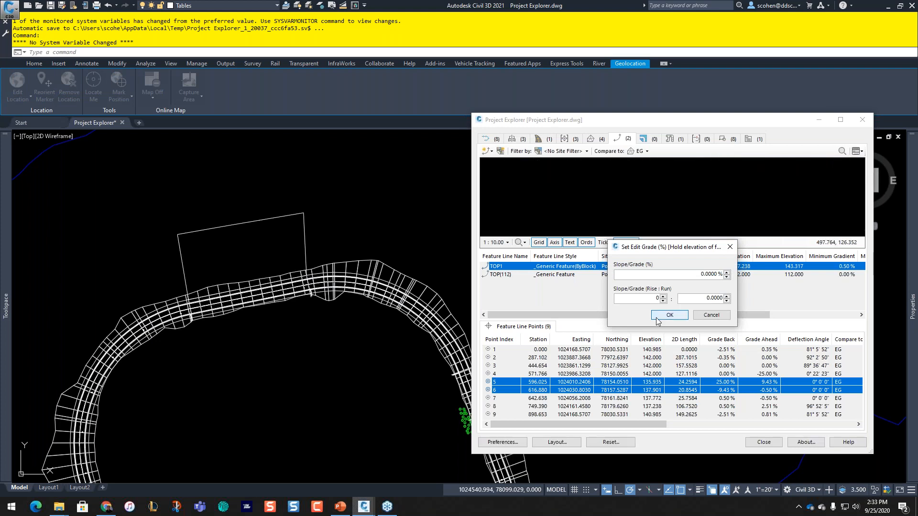
left_click(505, 391)
left_click(506, 400, "shift")
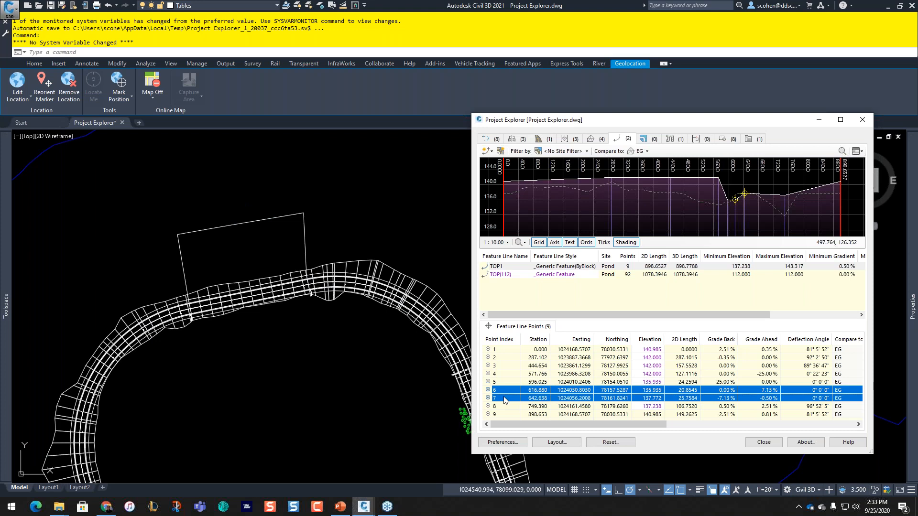
Step: Set a 25 % grade from point 6 to point 7, holding point 6's elevation
right_click(506, 400)
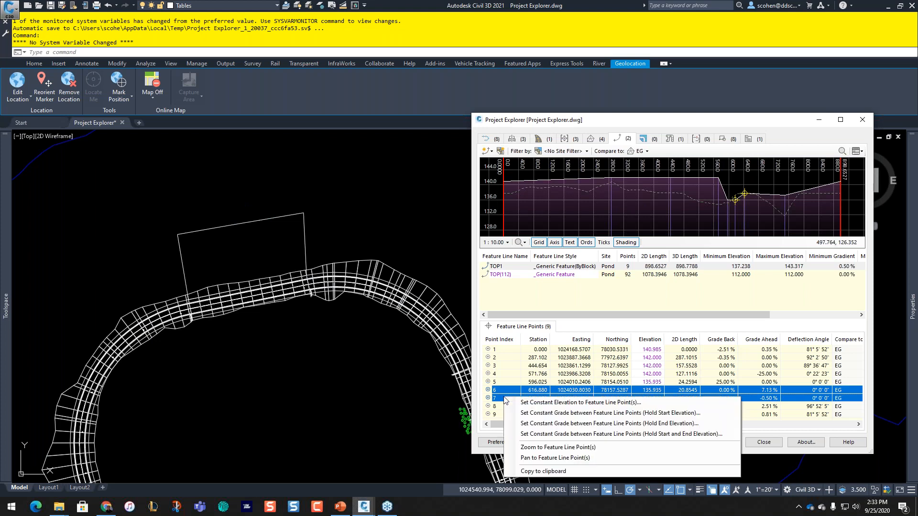
left_click(557, 413)
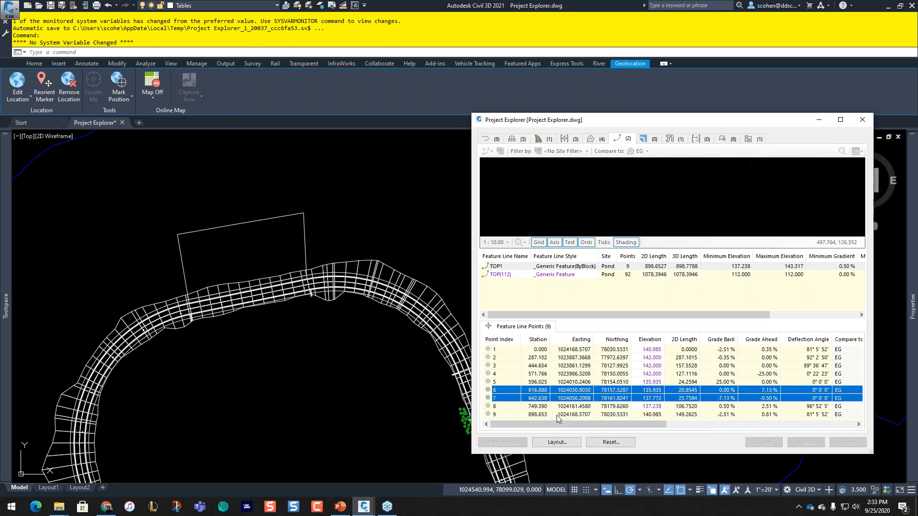
type("25")
left_click(671, 315)
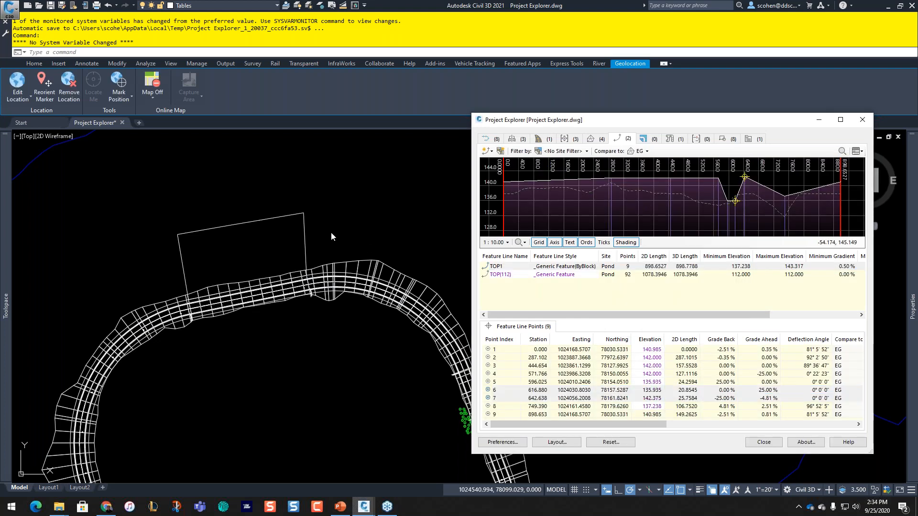
Step: Set points 7 and 8 to a constant elevation of 142.000
left_click(552, 385)
left_click(519, 399)
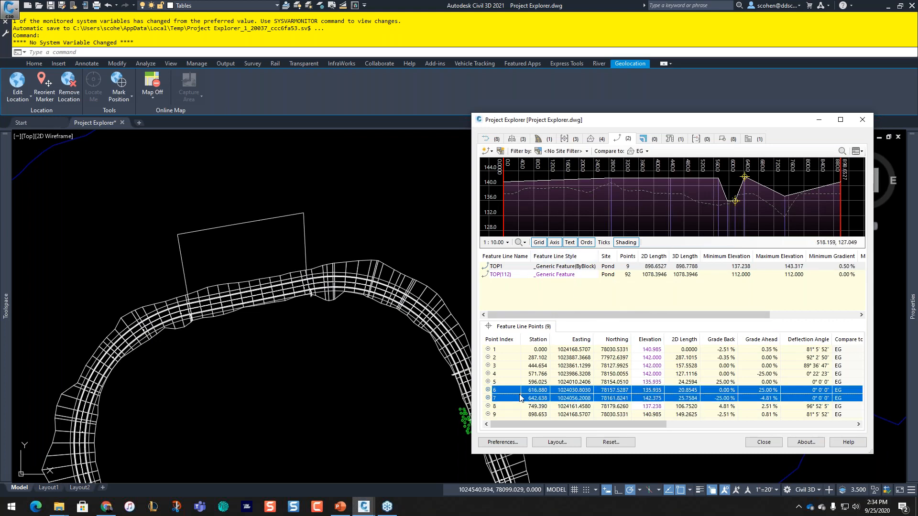
left_click(506, 408)
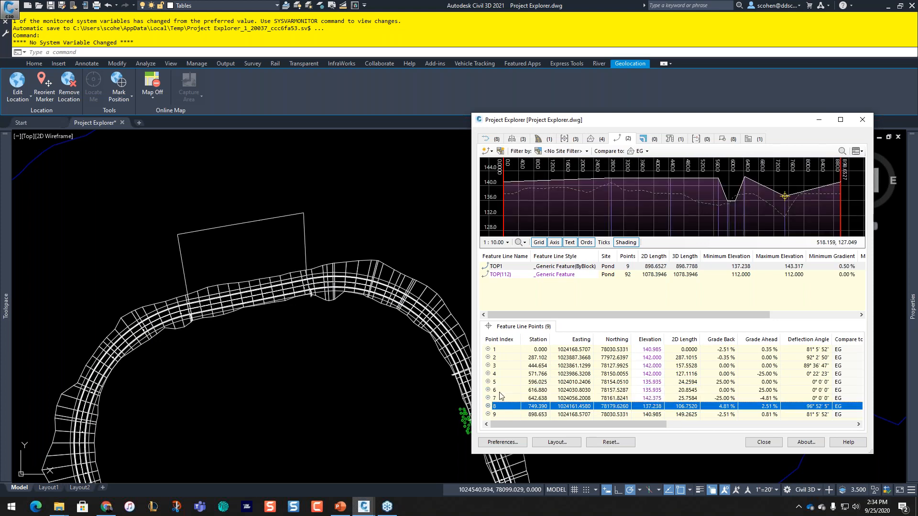
left_click(500, 392)
left_click(499, 398)
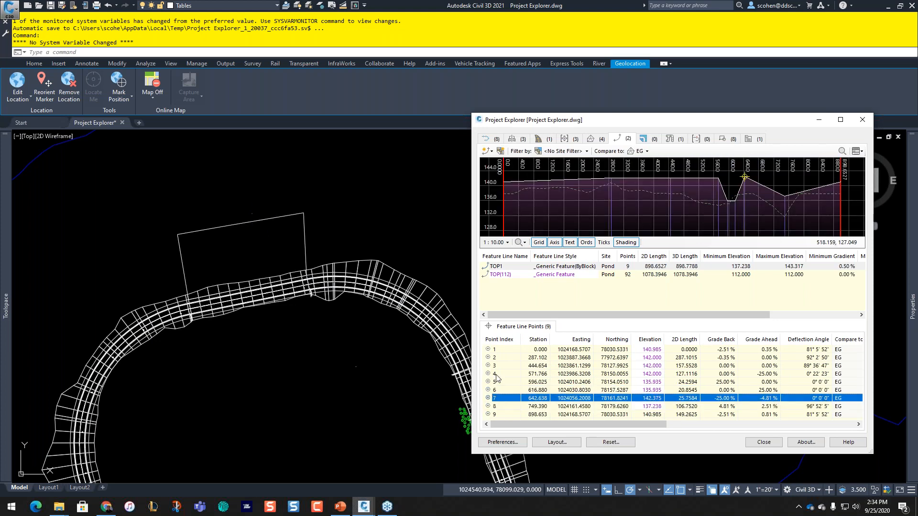
left_click(531, 407, "shift")
right_click(531, 410)
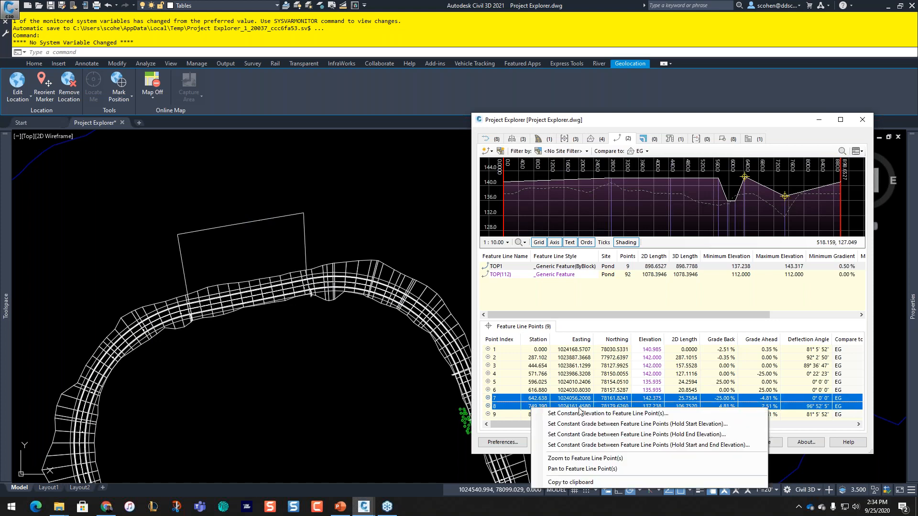
left_click(582, 415)
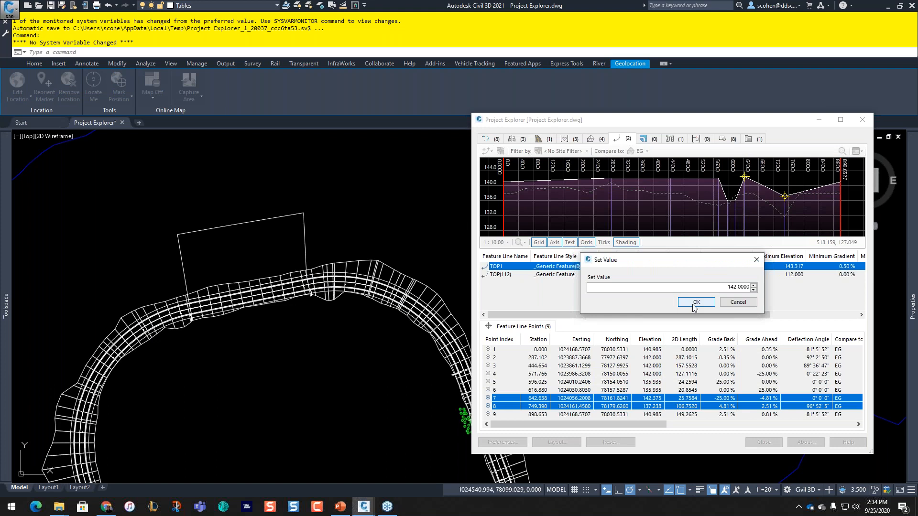
left_click(694, 302)
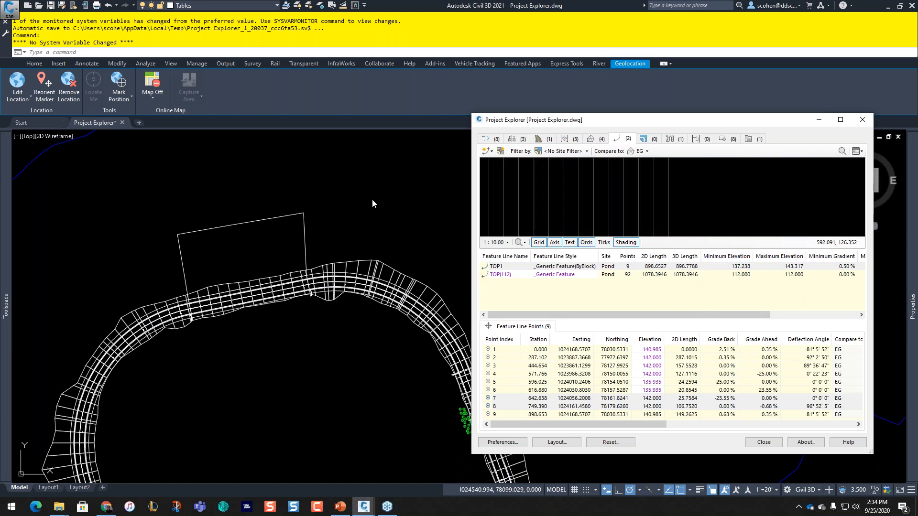
Step: Cancel the command, pan to the road junction, and list the drawing's parcels (none)
key("Escape")
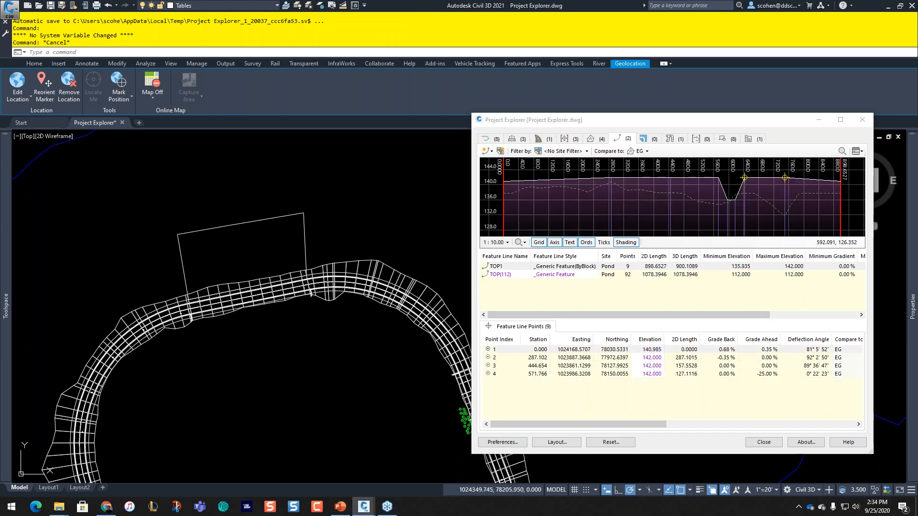
key("Escape")
key("Escape")
key("Escape")
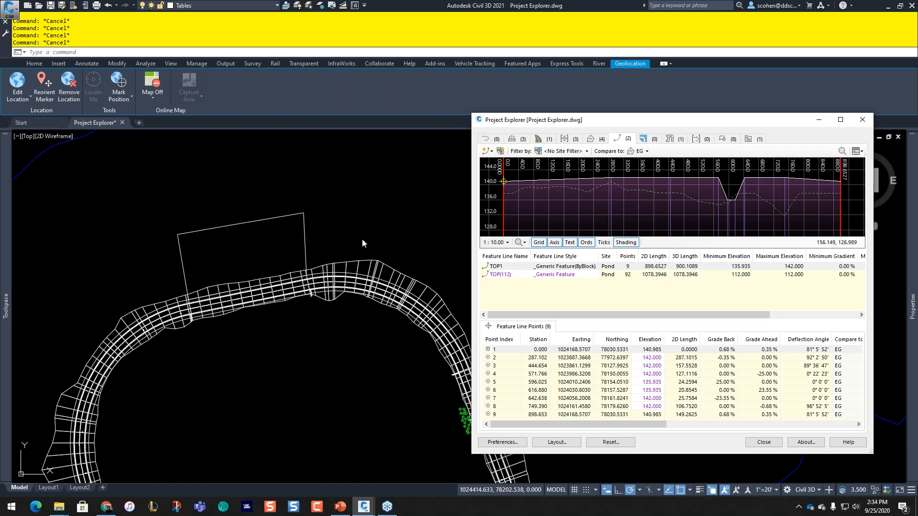
left_click(360, 224)
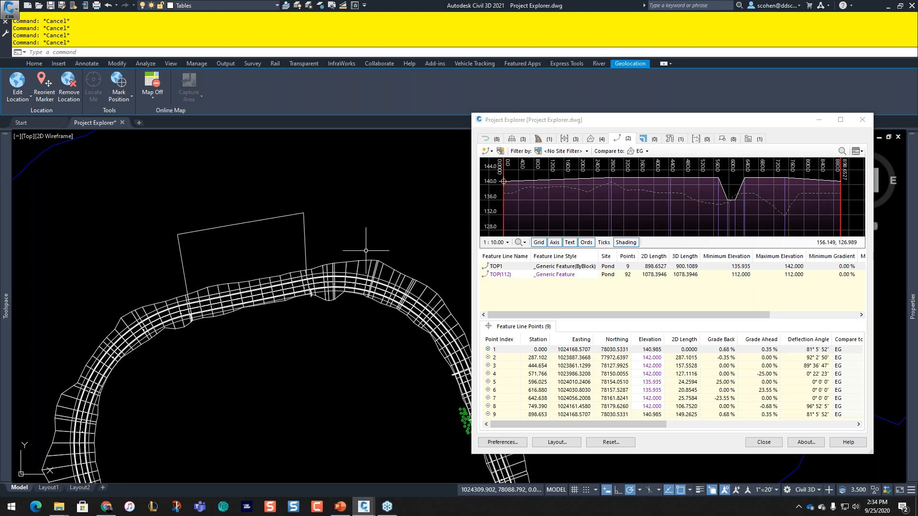
middle_click_drag(366, 251, 253, 239)
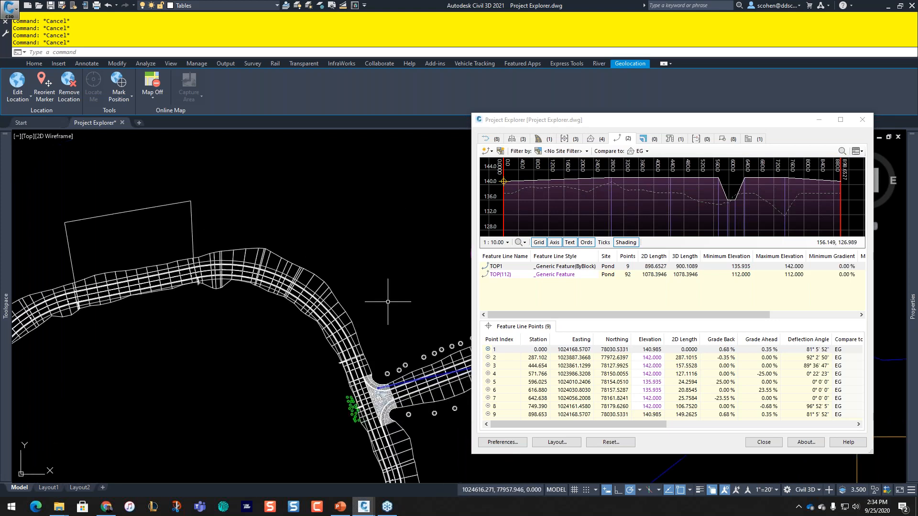
left_click(646, 139)
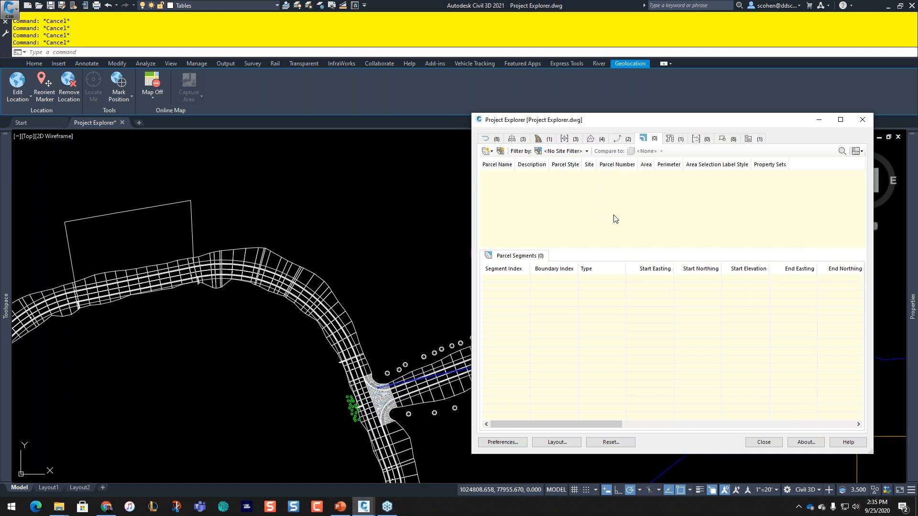
Step: Open the Proposed drainage pipe network's structures and select manhole S-1
left_click(672, 139)
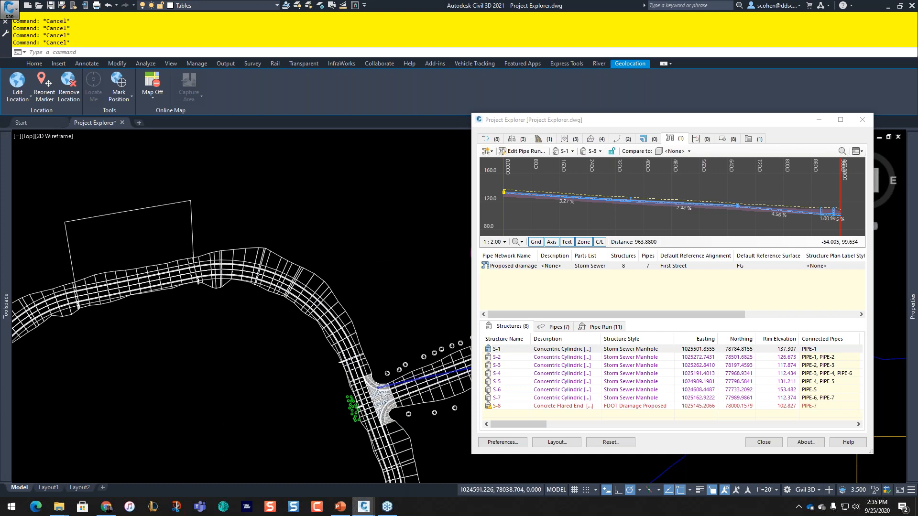
scroll(390, 266, "down", 4)
middle_click_drag(390, 265, 255, 280)
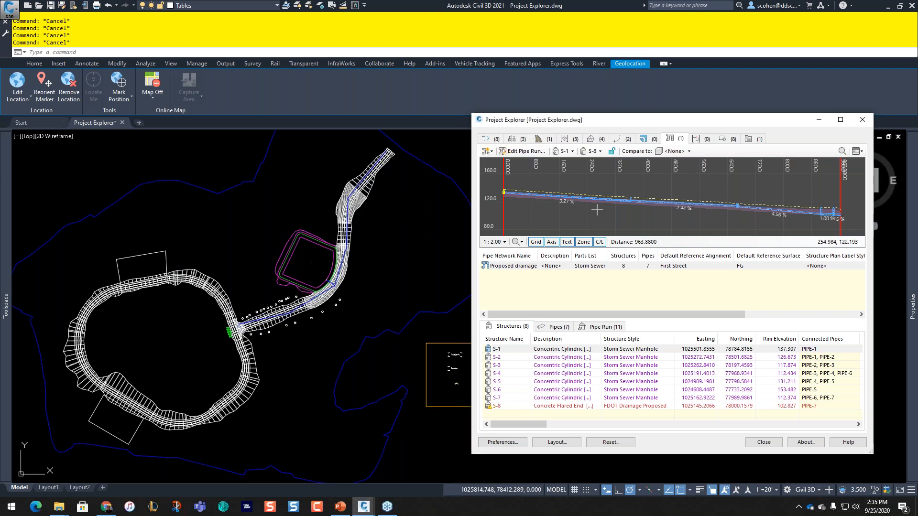
left_click(512, 268)
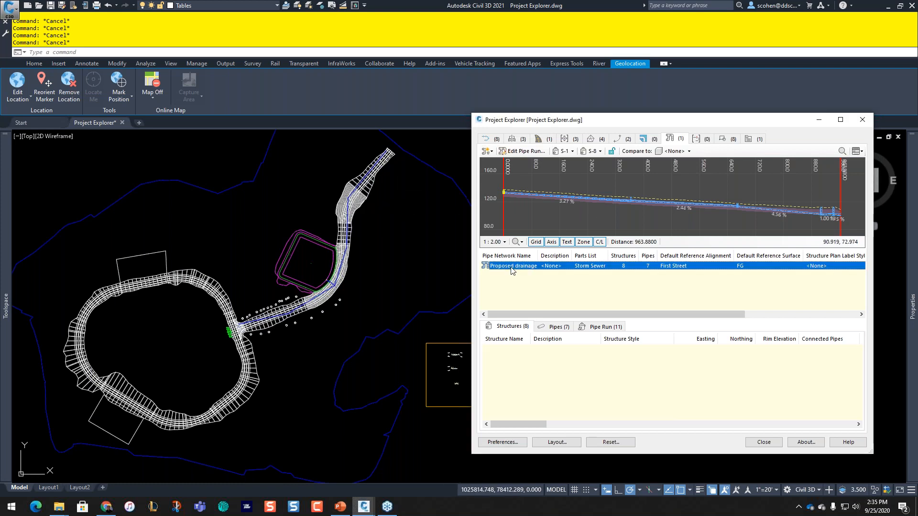
key("ctrl")
key("ctrl")
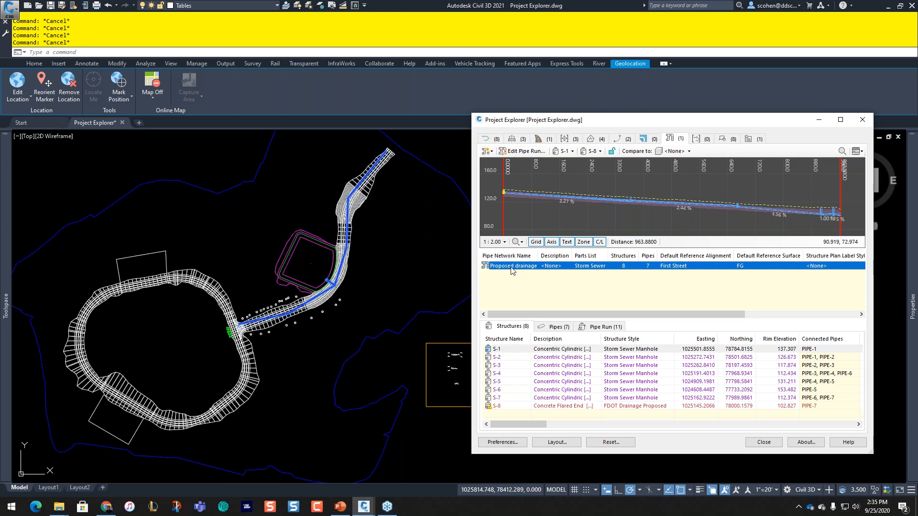
left_click(494, 350)
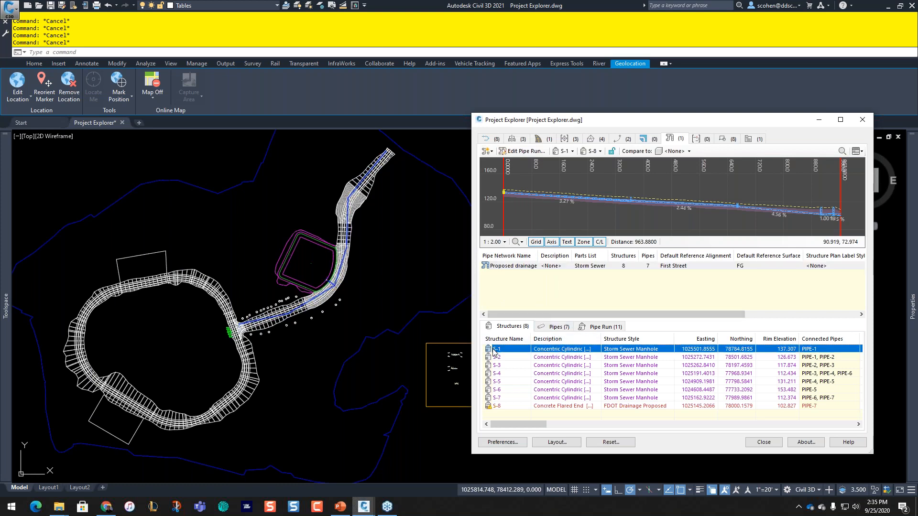
key("ctrl")
key("ctrl")
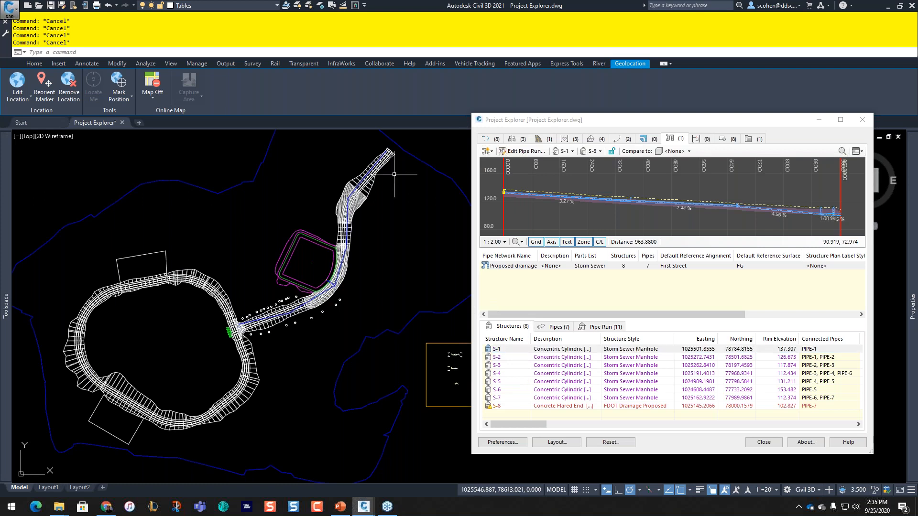
scroll(394, 174, "up", 3)
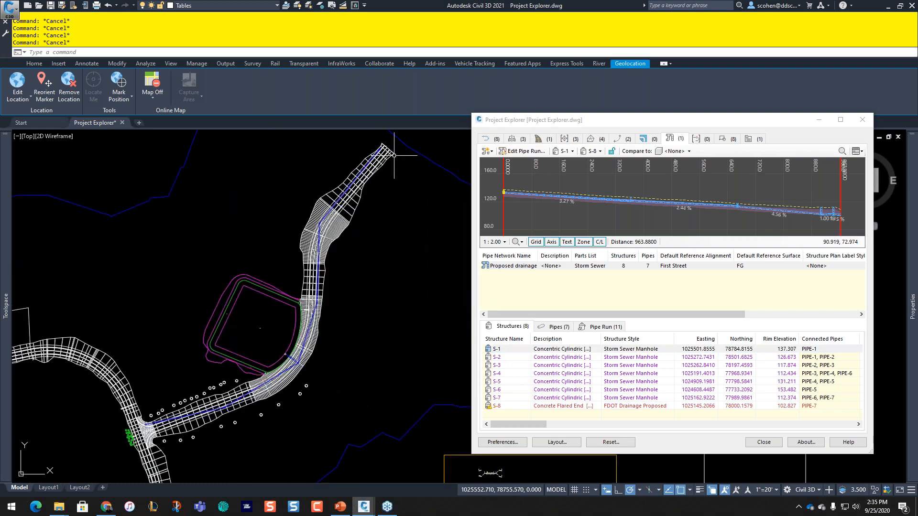
scroll(391, 244, "up", 5)
middle_click_drag(390, 245, 373, 338)
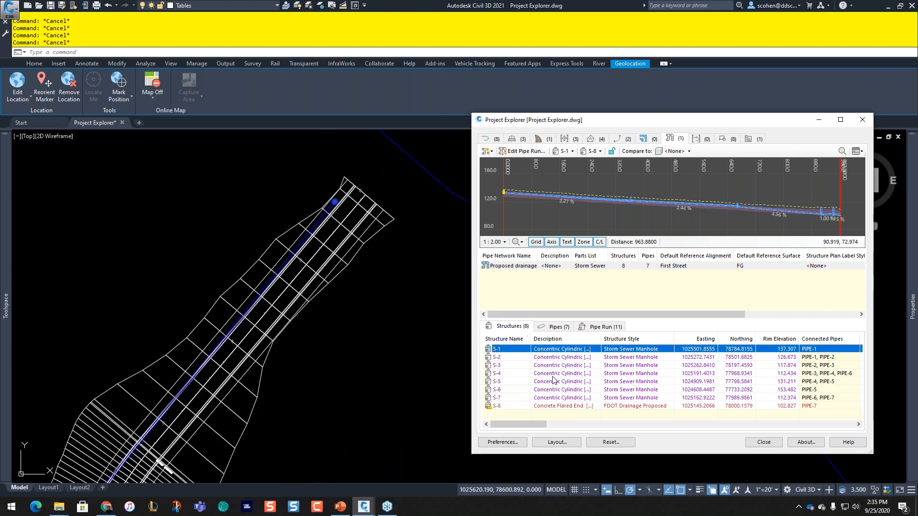
left_click(502, 368)
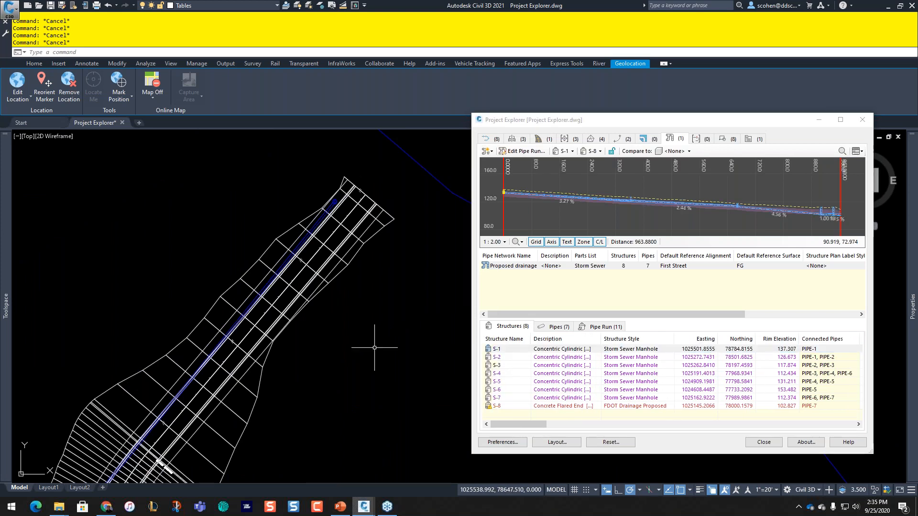
Step: Pan along the corridor beside the pond and select manholes S-1 through S-4
scroll(374, 348, "down", 2)
middle_click_drag(312, 399, 316, 342)
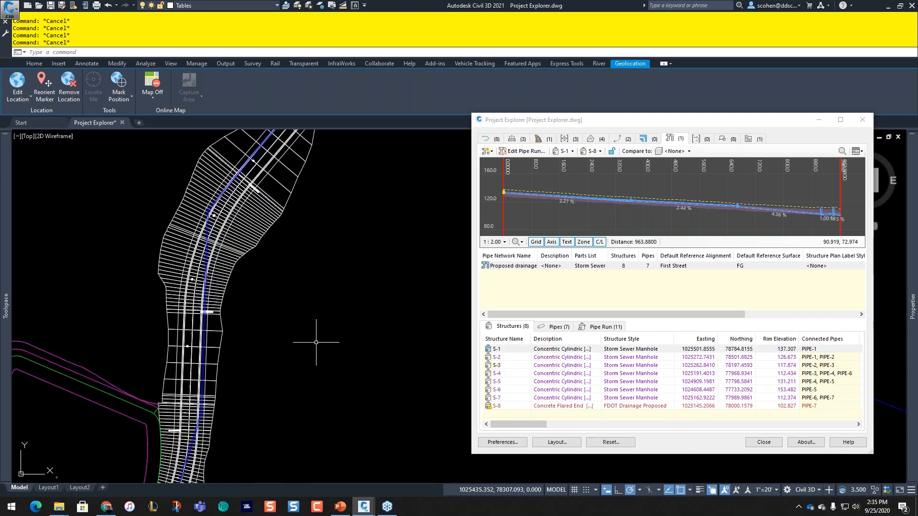
scroll(316, 342, "down", 3)
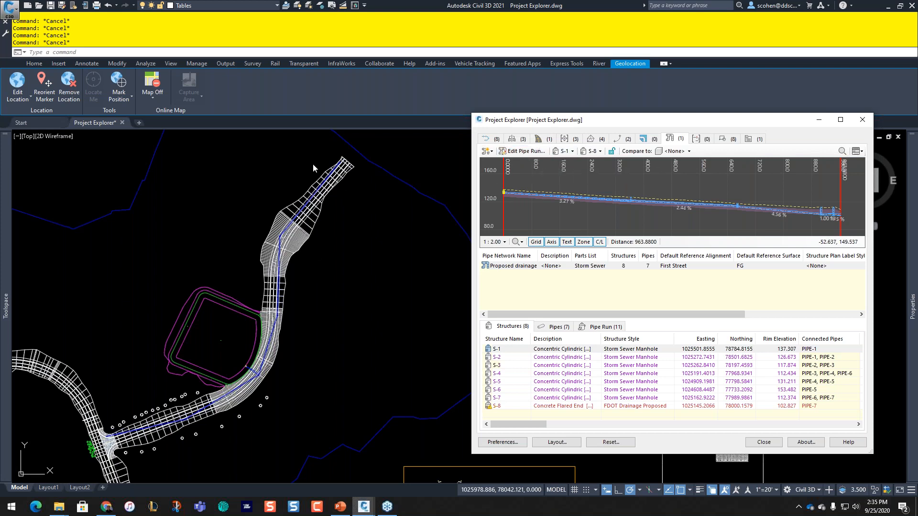
scroll(313, 164, "up", 4)
scroll(313, 164, "up", 3)
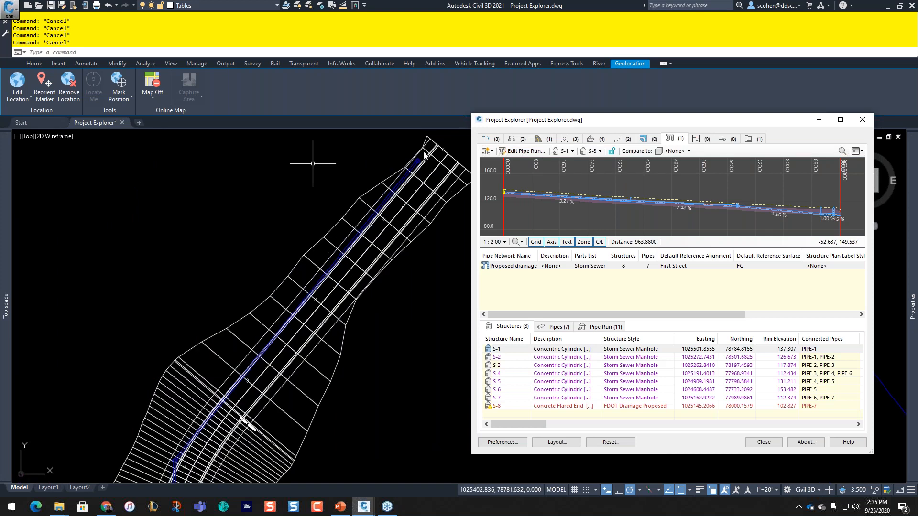
mouse_move(253, 479)
middle_mouse_down()
mouse_move(324, 138)
mouse_move(243, 316)
middle_mouse_up()
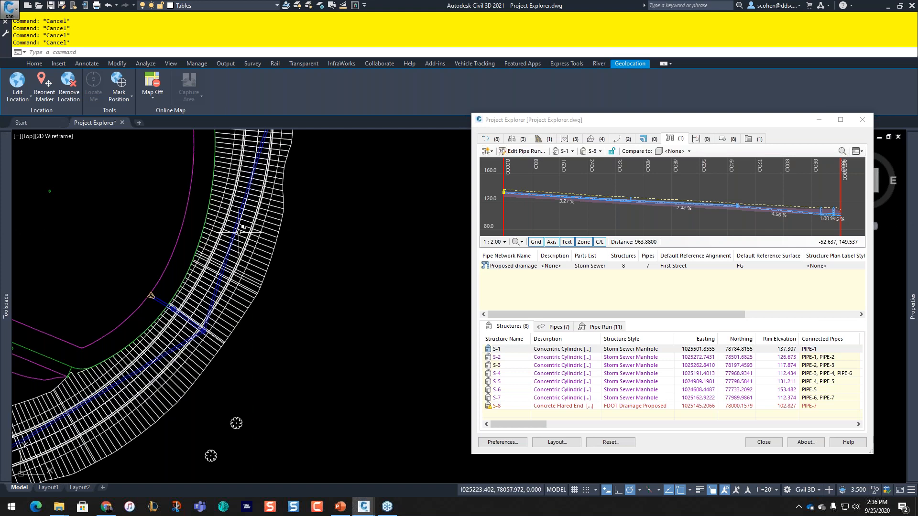
scroll(171, 328, "down", 2)
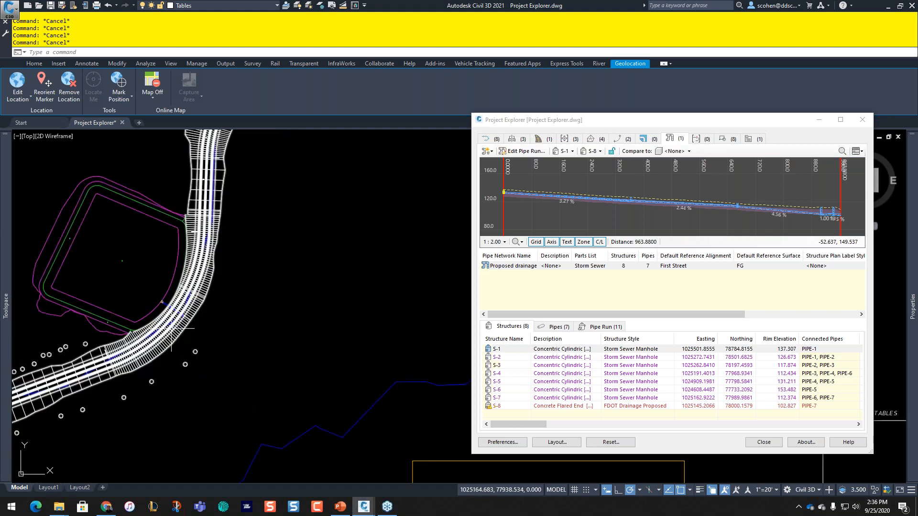
middle_click_drag(171, 328, 323, 276)
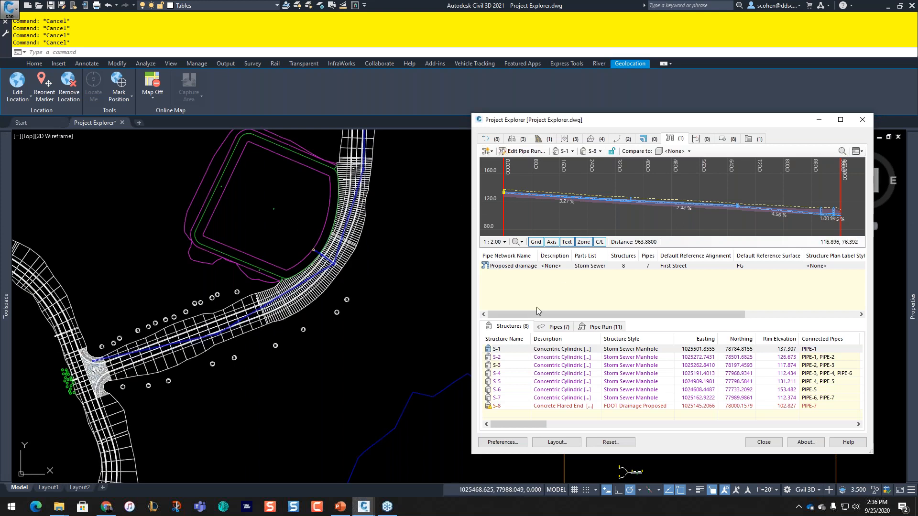
left_click(506, 352)
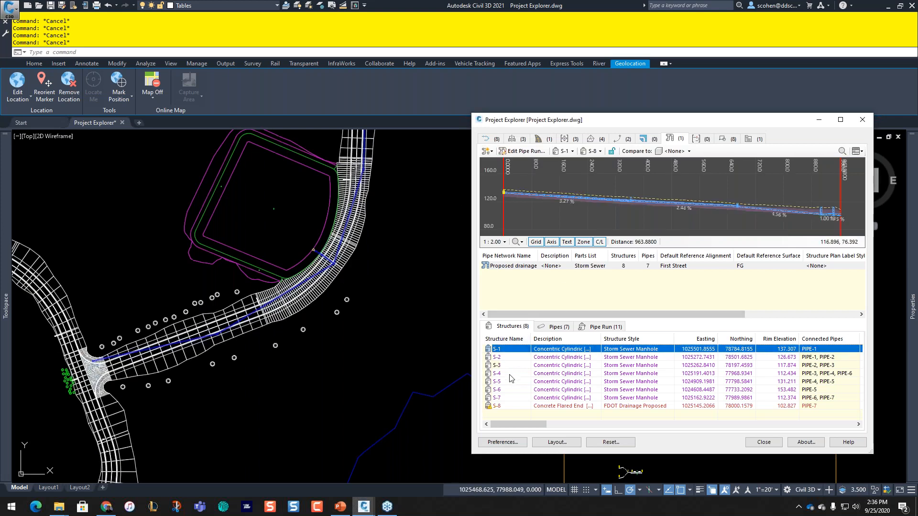
left_click(518, 375, "shift")
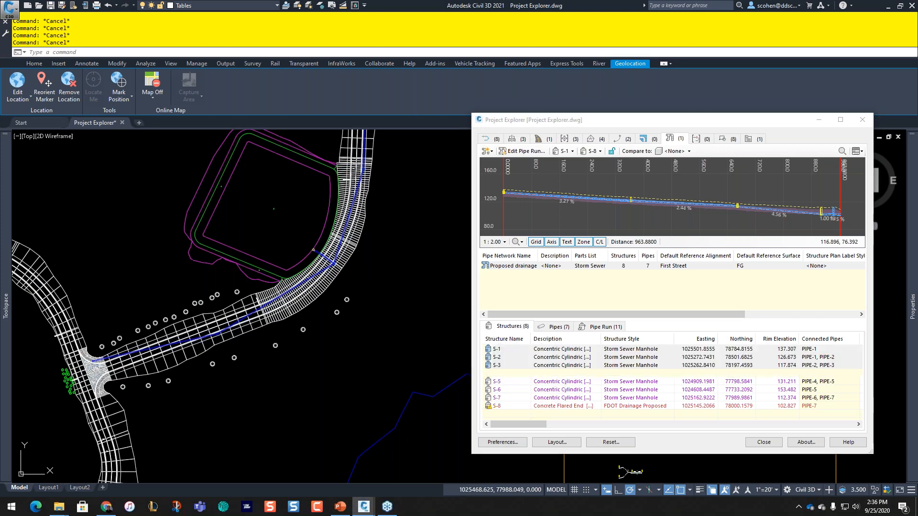
scroll(340, 257, "up", 5)
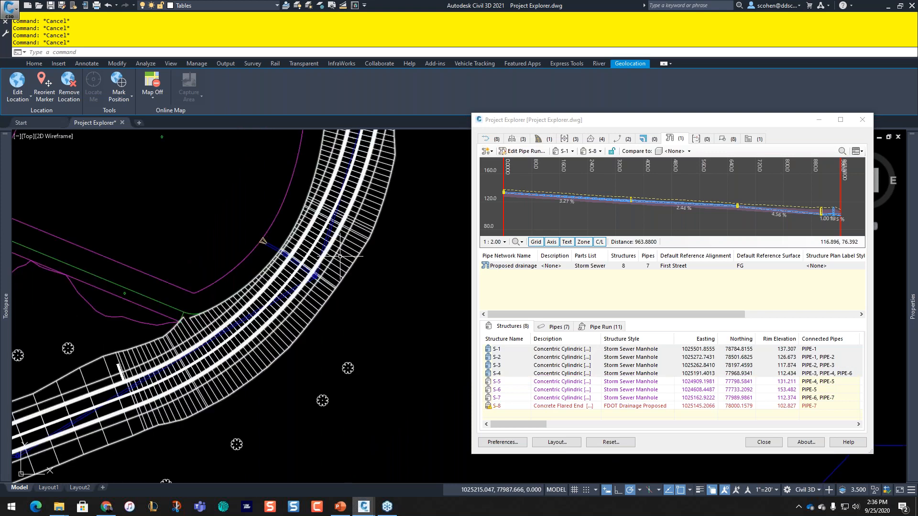
scroll(340, 257, "up", 3)
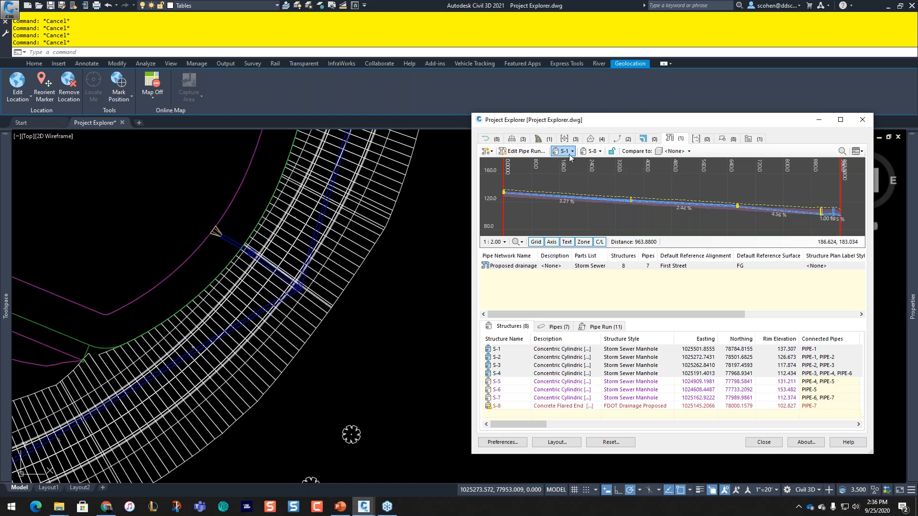
Step: End the pipe run profile at structure S-4
left_click(590, 151)
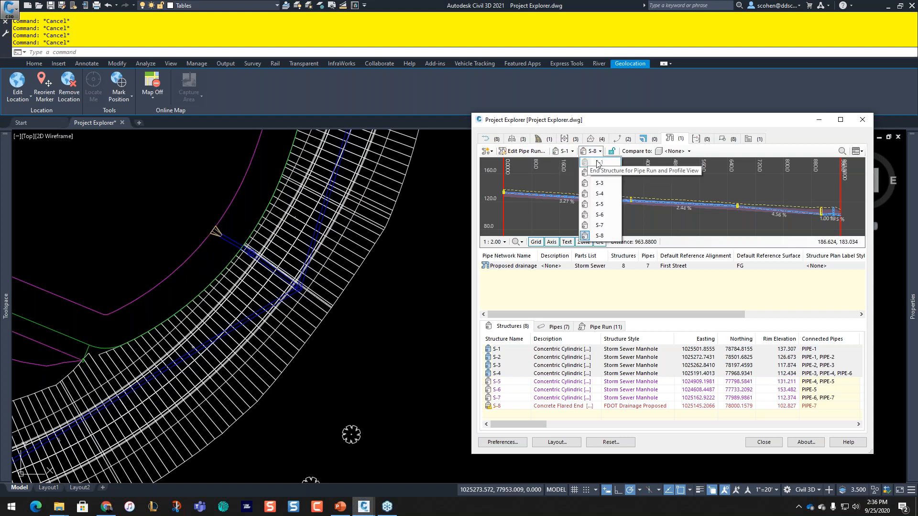
left_click(606, 195)
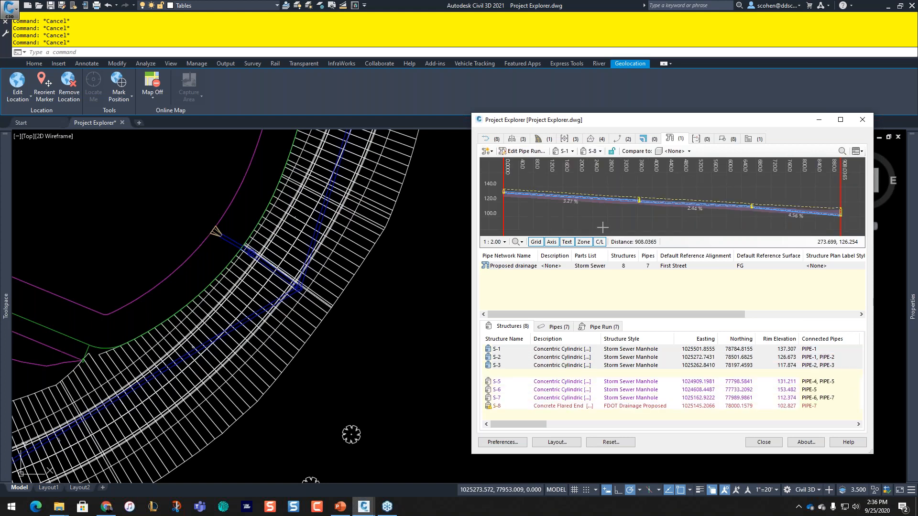
left_click(596, 152)
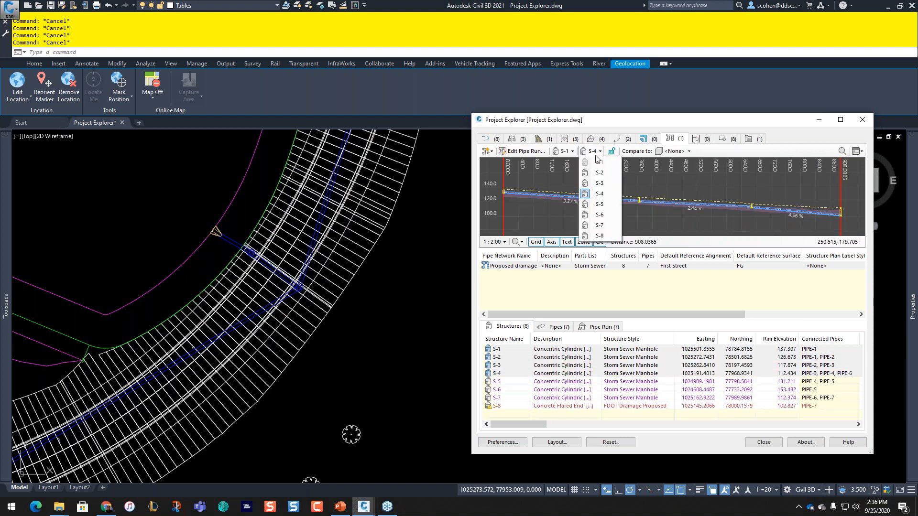
left_click(600, 183)
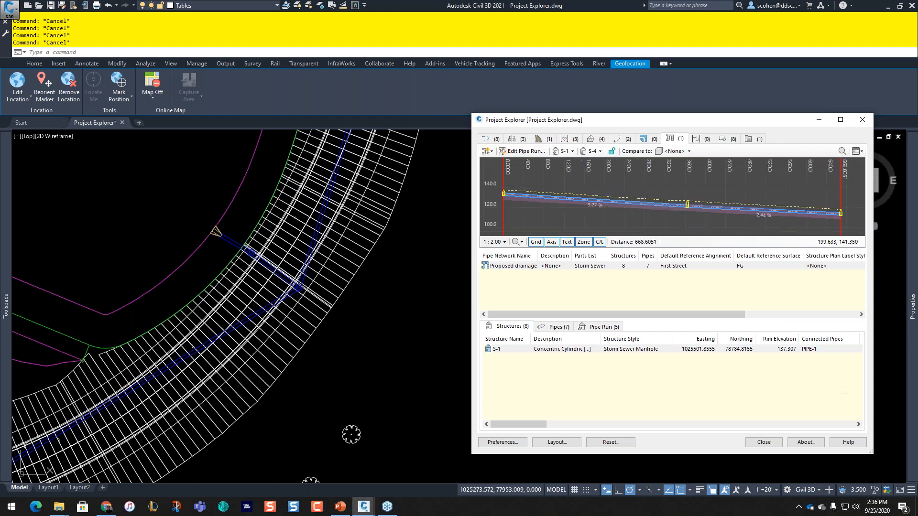
left_click(595, 151)
left_click(601, 196)
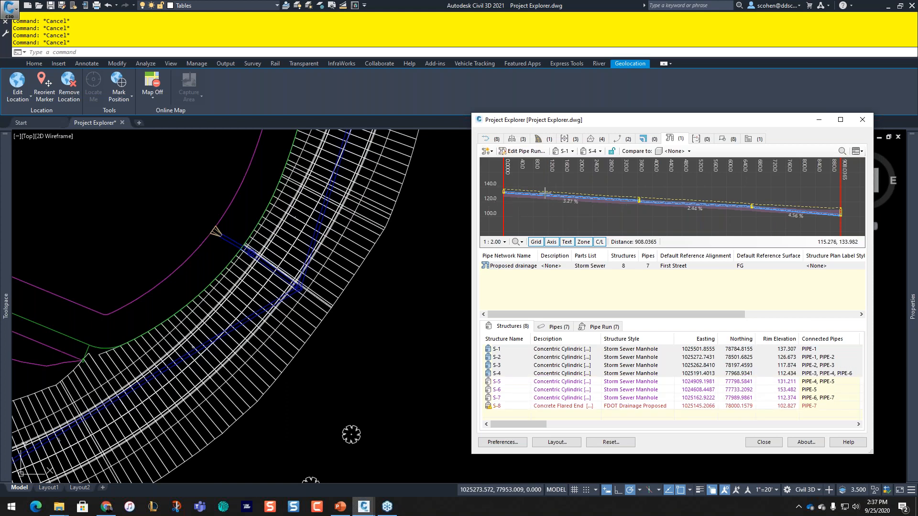
Step: Compare the S-1 to S-4 profile against the EG surface and zoom it to fit
left_click(681, 152)
left_click(683, 174)
left_click(674, 151)
left_click(686, 194)
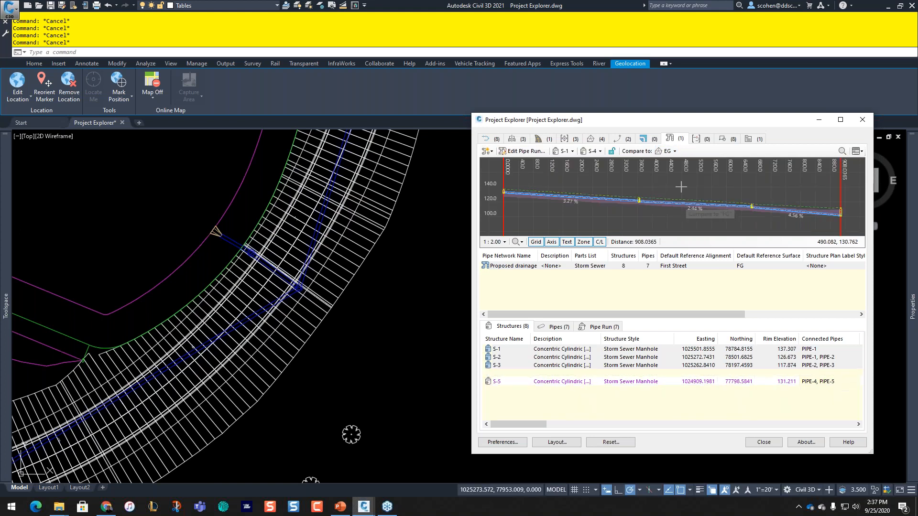
left_click(668, 154)
left_click(674, 181)
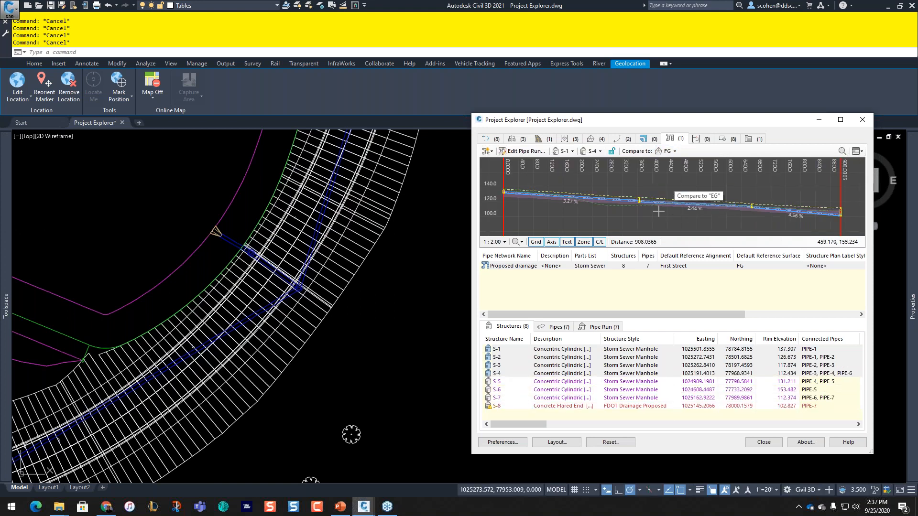
scroll(669, 198, "up", 4)
scroll(601, 185, "down", 3)
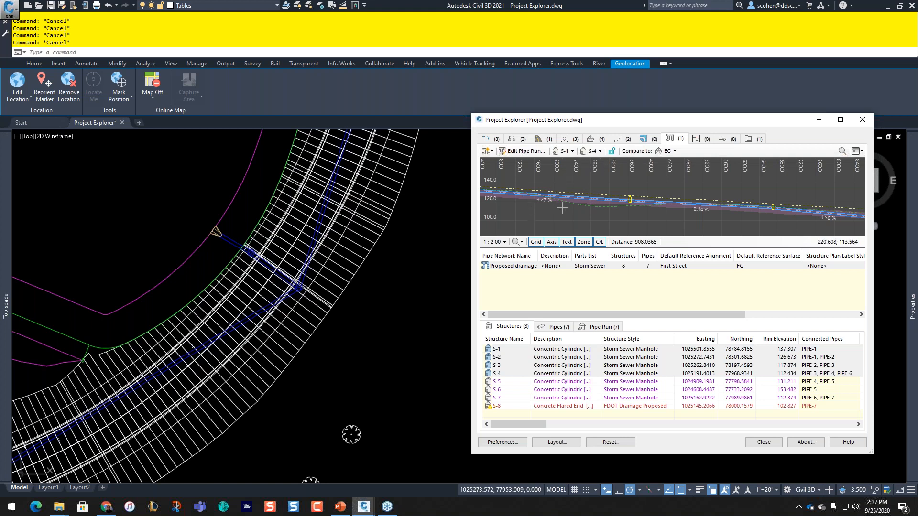
scroll(563, 208, "down", 3)
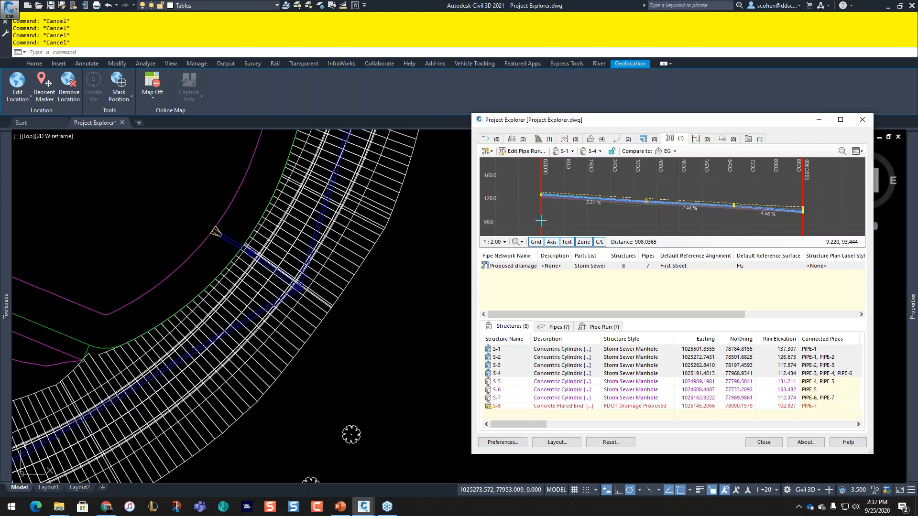
Step: Set the S-1 to S-4 run slope to 2 %, holding the start invert elevation
left_click(521, 152)
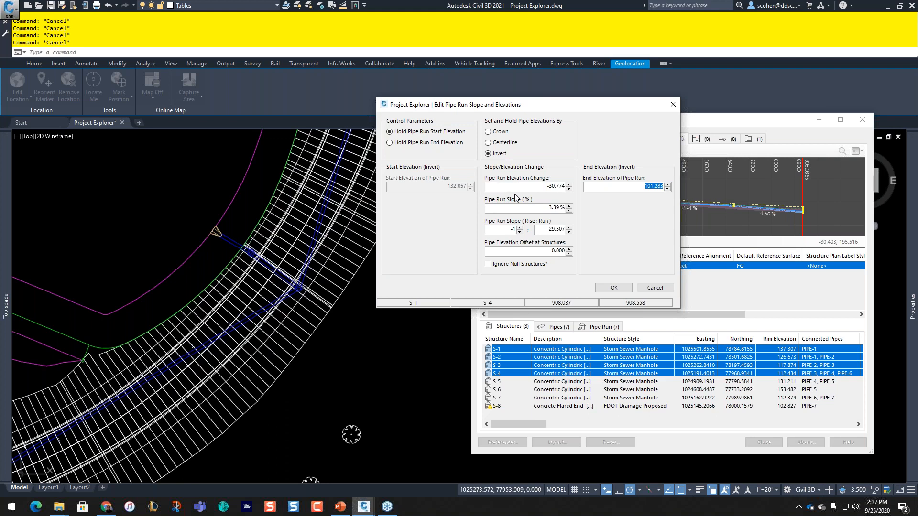
left_click(541, 189)
double_click(559, 189)
left_click(542, 207)
type("2")
key("Tab")
left_click_drag(526, 109, 597, 72)
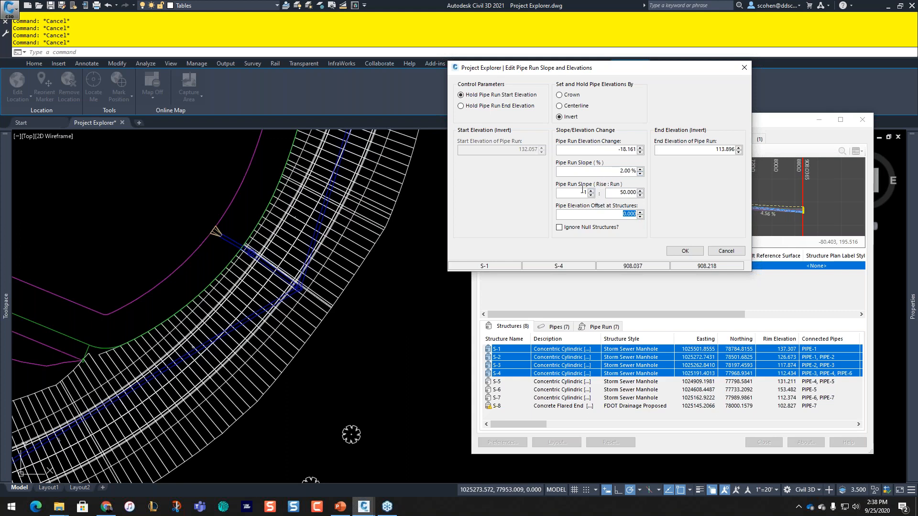
left_click(674, 255)
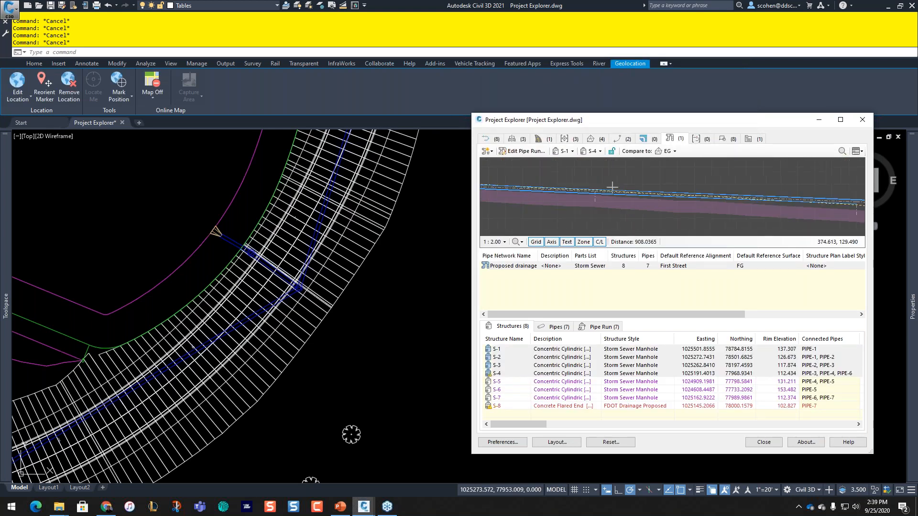
scroll(584, 187, "up", 2)
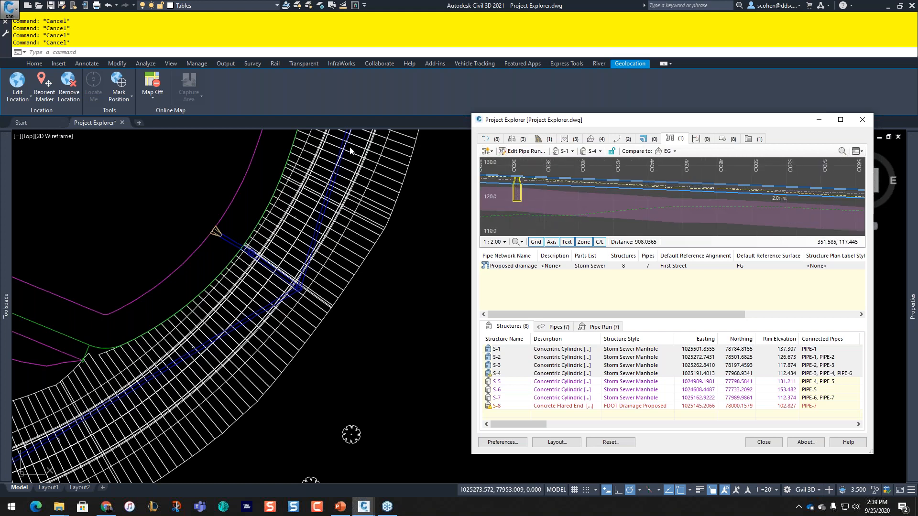
scroll(606, 184, "down", 2)
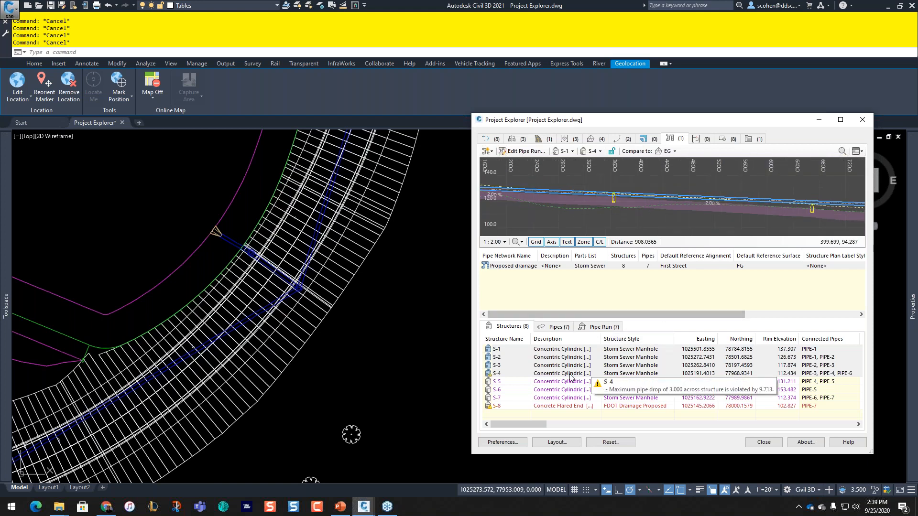
left_click(516, 155)
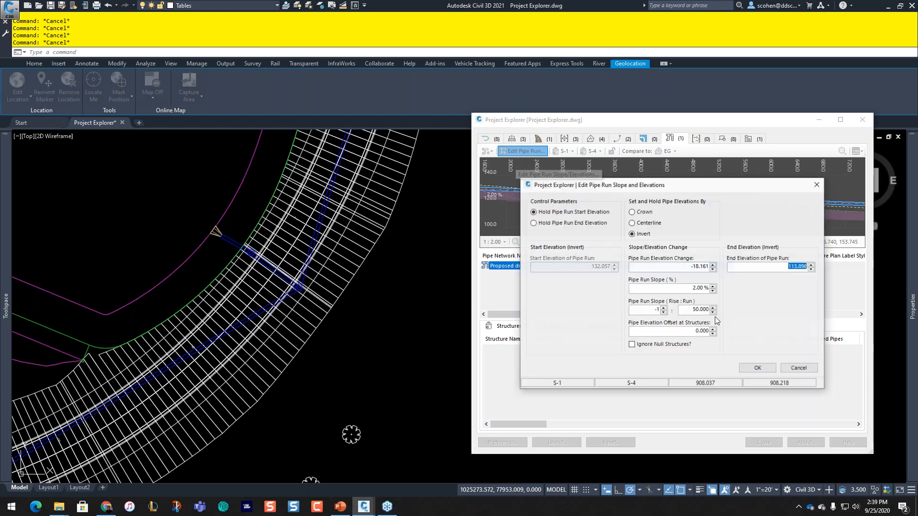
left_click(758, 368)
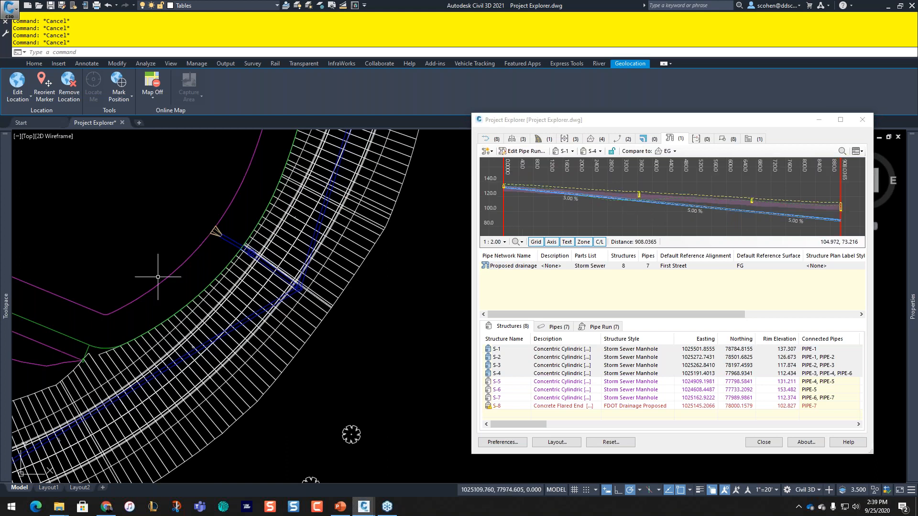
mouse_move(6, 268)
left_click(74, 297)
double_click(75, 297)
right_click(95, 306)
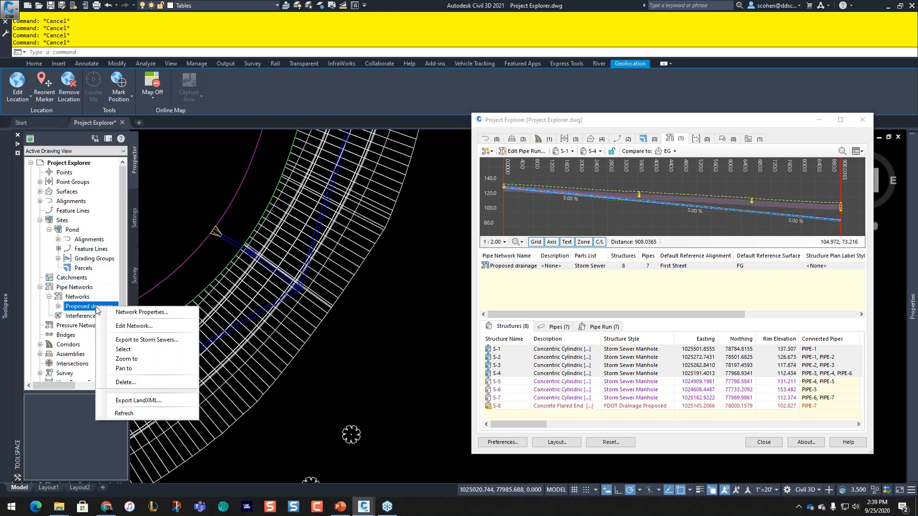
left_click(143, 353)
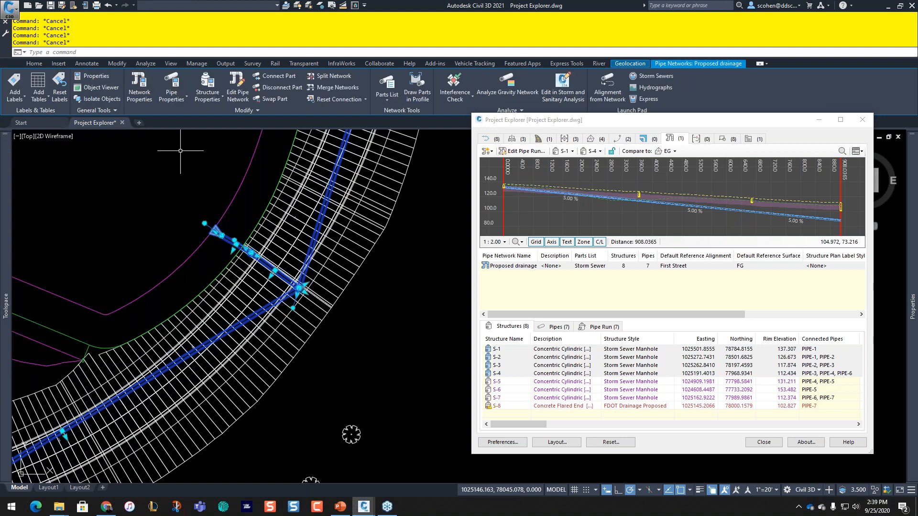
left_click(100, 88)
left_click_drag(532, 260, 123, 12)
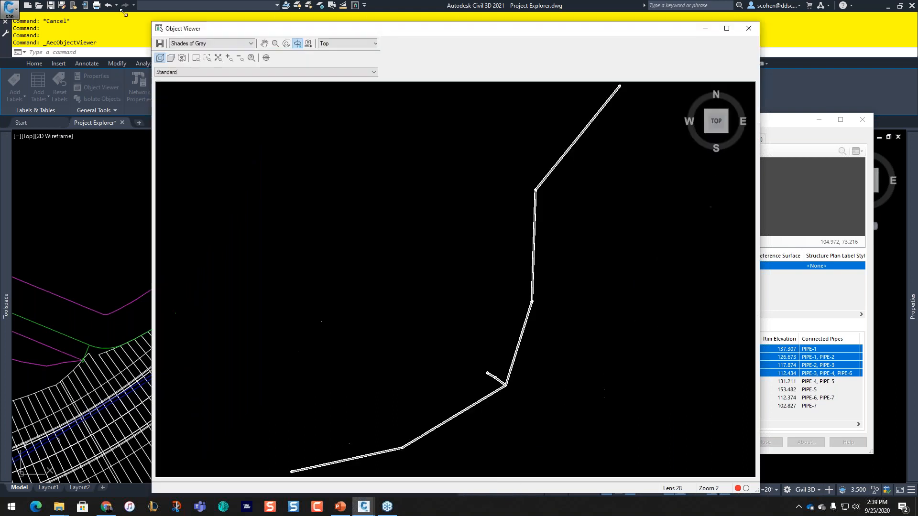
left_click_drag(423, 273, 522, 309)
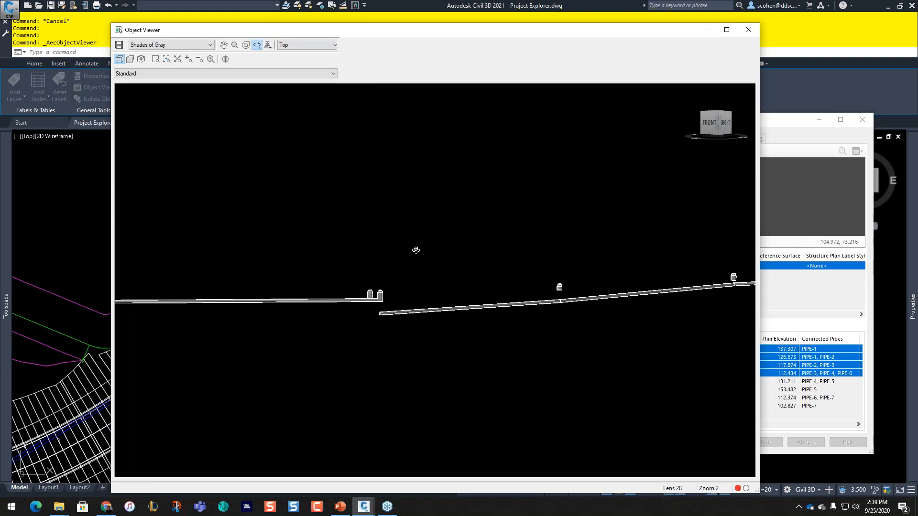
key("Escape")
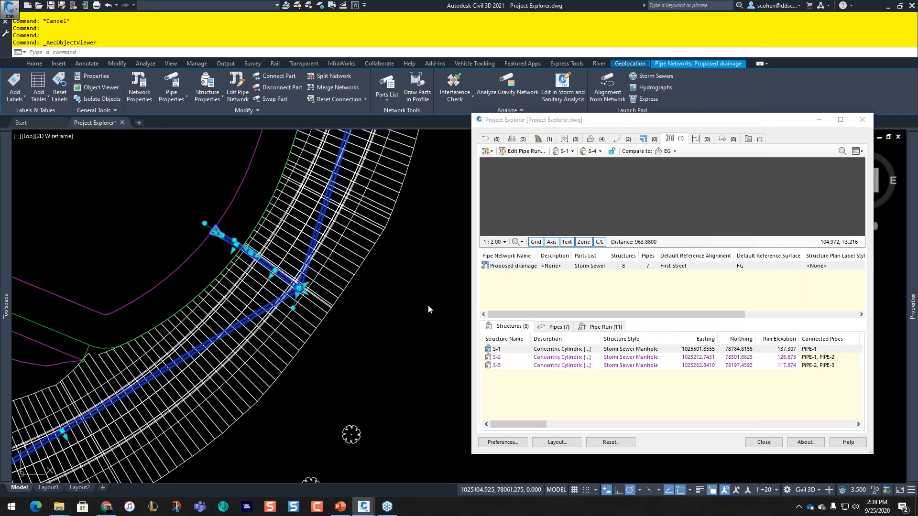
Step: Select structures S-1 through S-4 in the drawing viewport
left_click(428, 307)
key("Escape")
key("Escape")
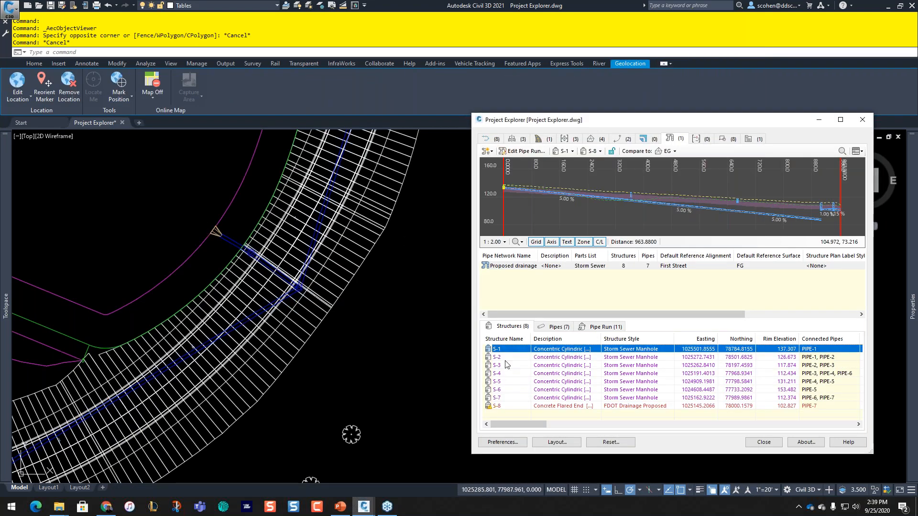
left_click(508, 373, "shift")
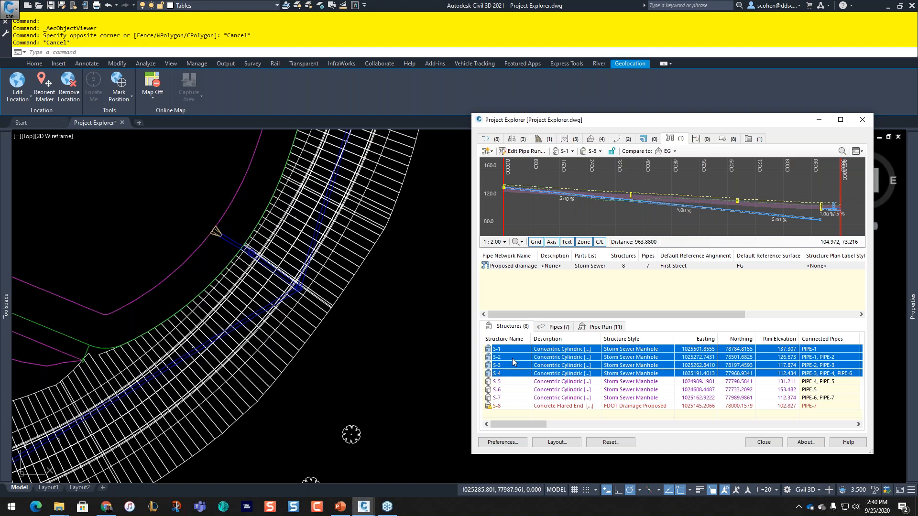
right_click(512, 358)
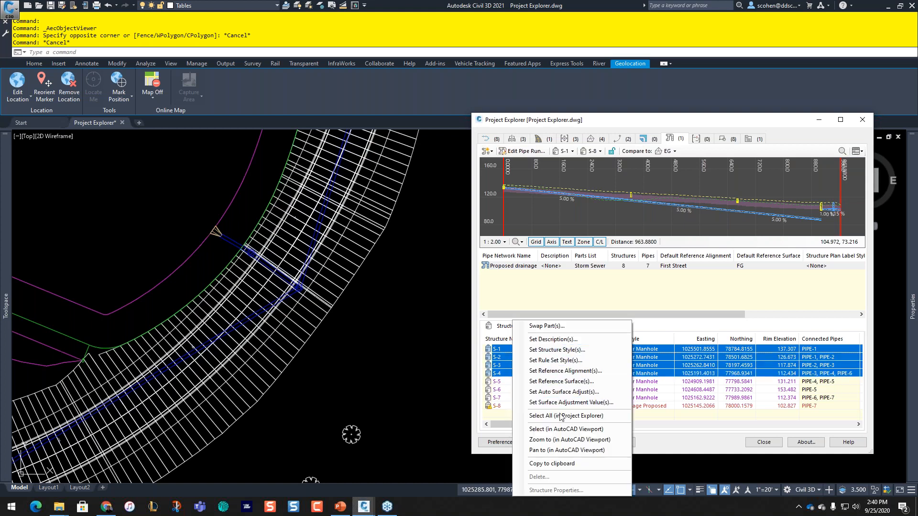
left_click(566, 429)
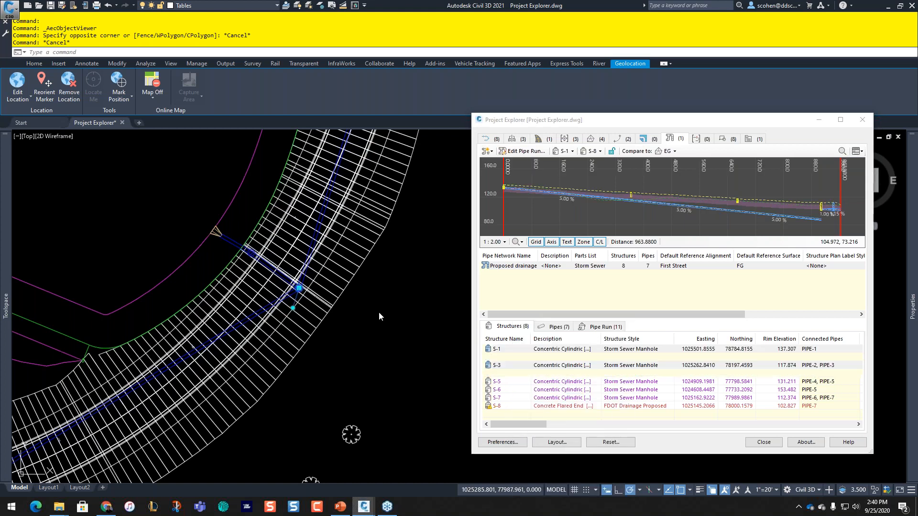
scroll(379, 312, "down", 4)
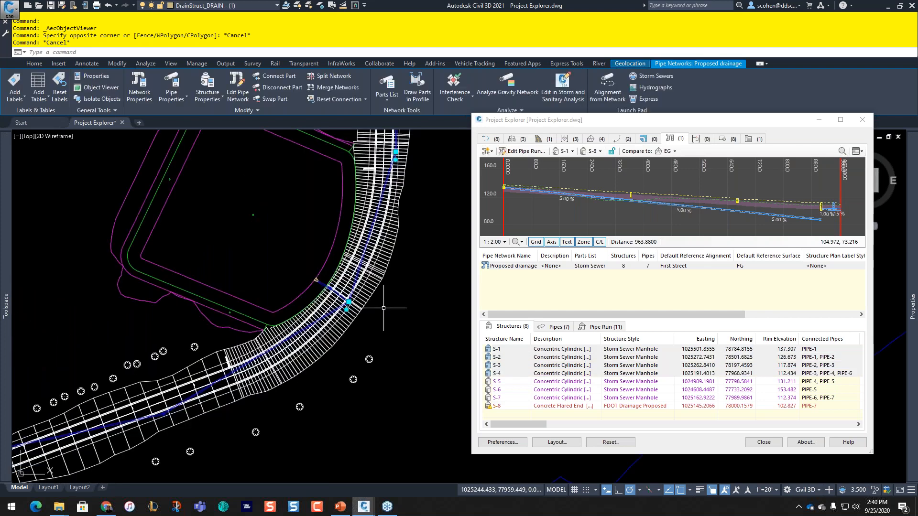
scroll(383, 308, "down", 4)
middle_click_drag(446, 250, 374, 282)
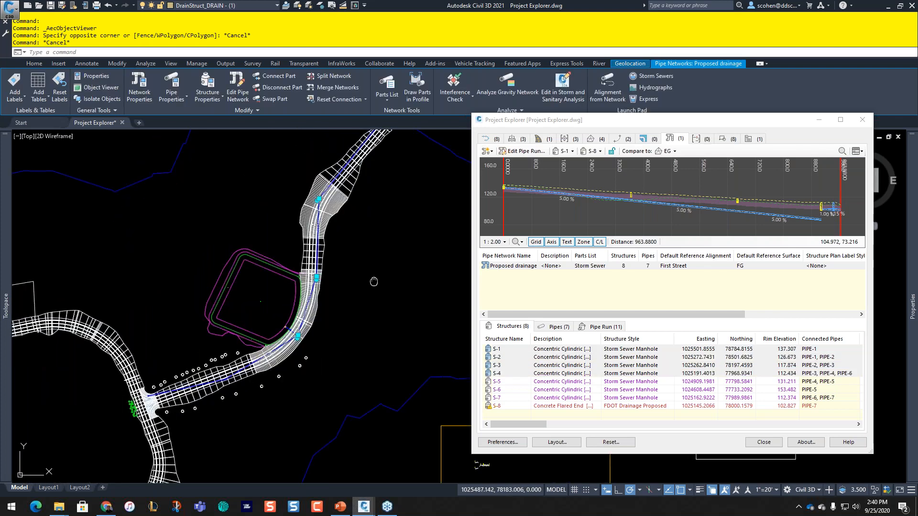
scroll(287, 236, "up", 4)
scroll(300, 170, "up", 5)
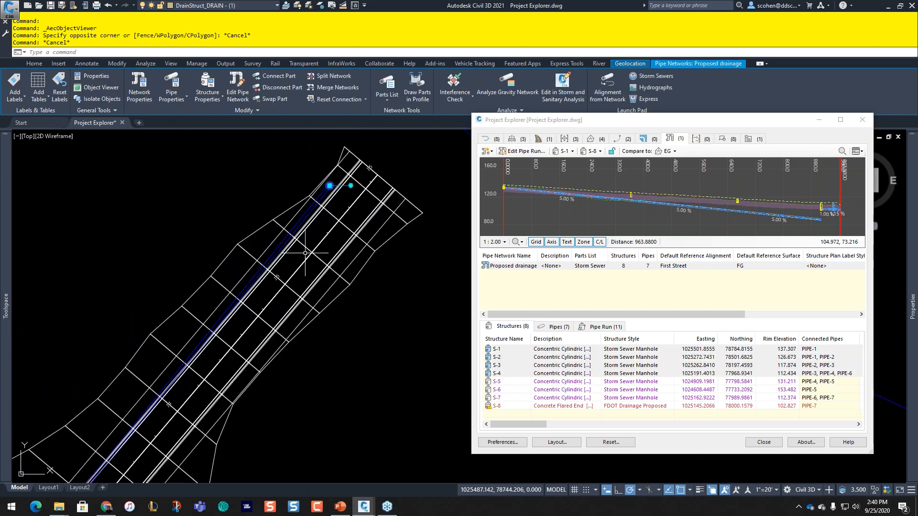
Step: Make the grips of structures S-1, S-2, S-3 and S-4 hot
left_click(330, 186)
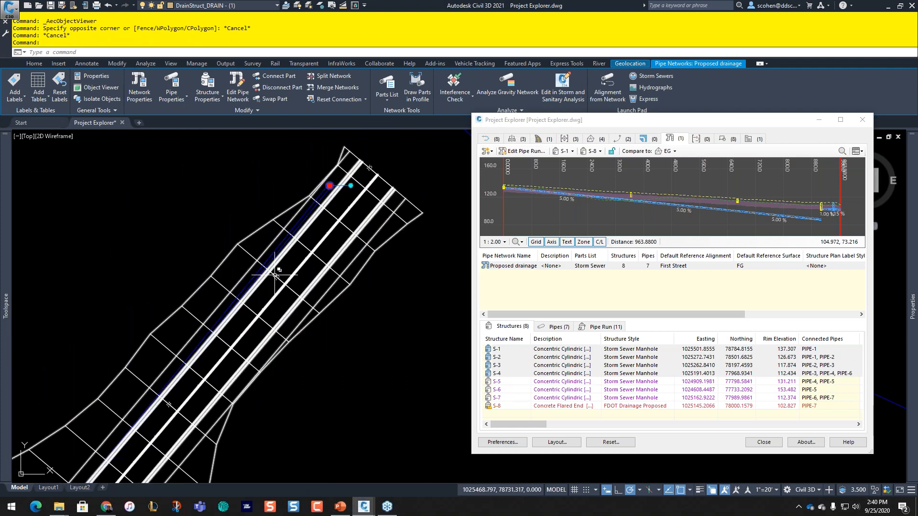
scroll(275, 275, "down", 8)
scroll(240, 314, "up", 10)
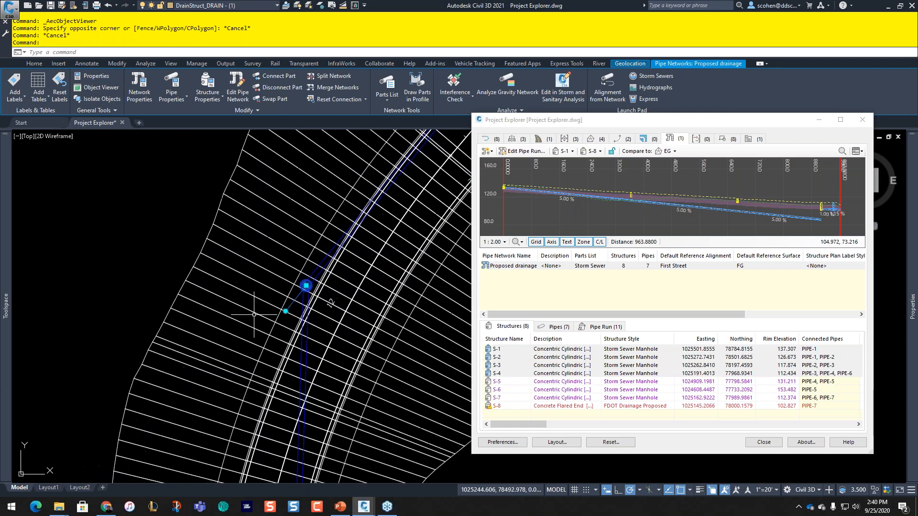
left_click(305, 285)
scroll(331, 322, "down", 3)
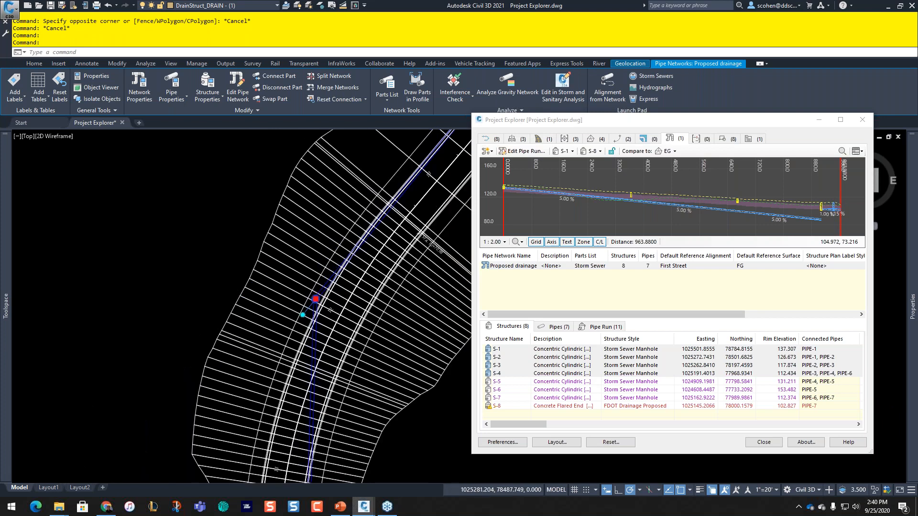
scroll(330, 323, "down", 5)
middle_click_drag(313, 478, 222, 209)
scroll(211, 237, "up", 8)
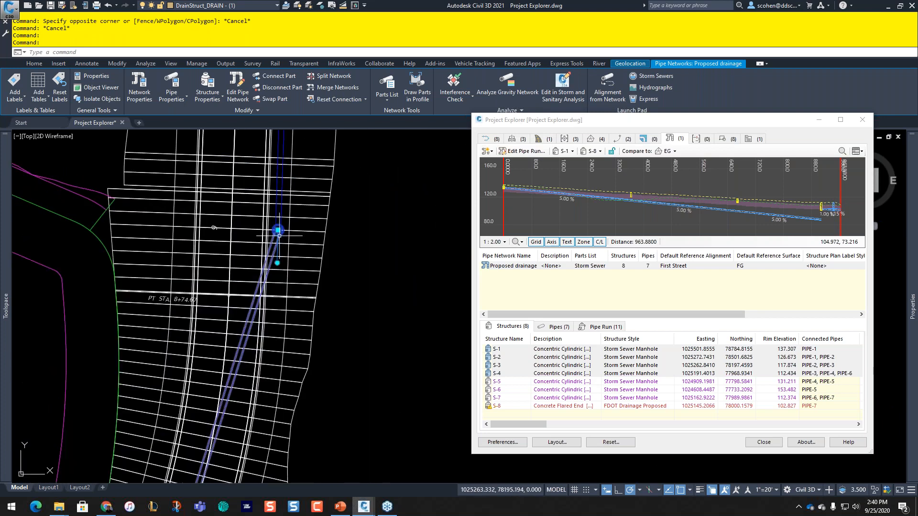
left_click(278, 231)
scroll(311, 290, "down", 2)
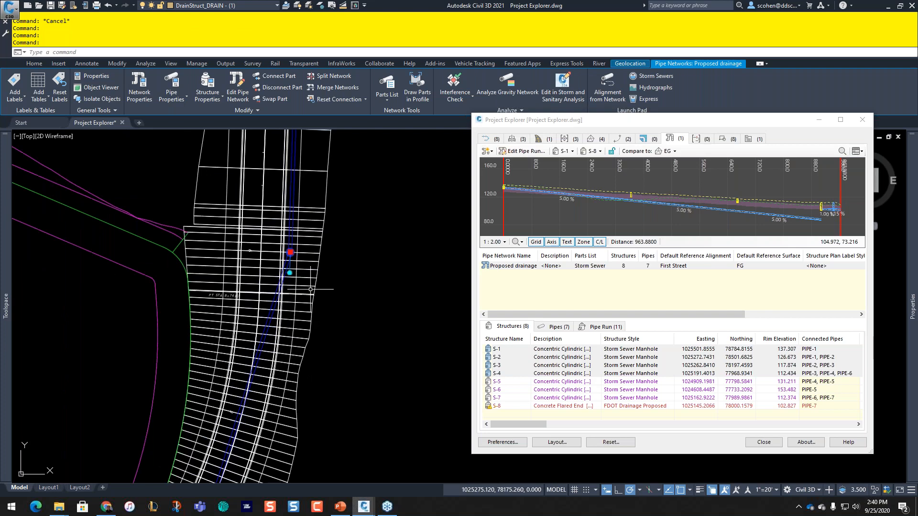
scroll(329, 306, "up", 5)
mouse_move(230, 449)
middle_mouse_down()
mouse_move(330, 306)
mouse_move(133, 370)
middle_mouse_up()
left_click(294, 233)
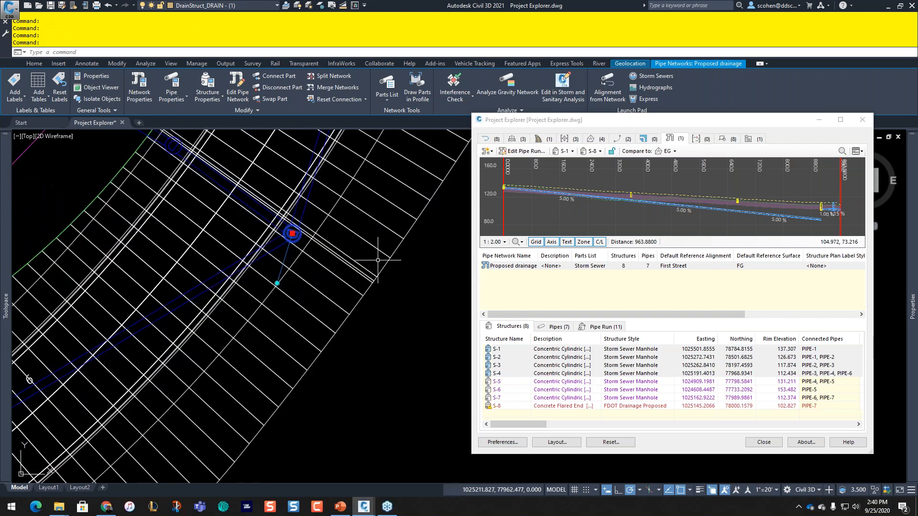
Step: Stretch the hot structure grips by @0,0 and release the selection
left_click(292, 233)
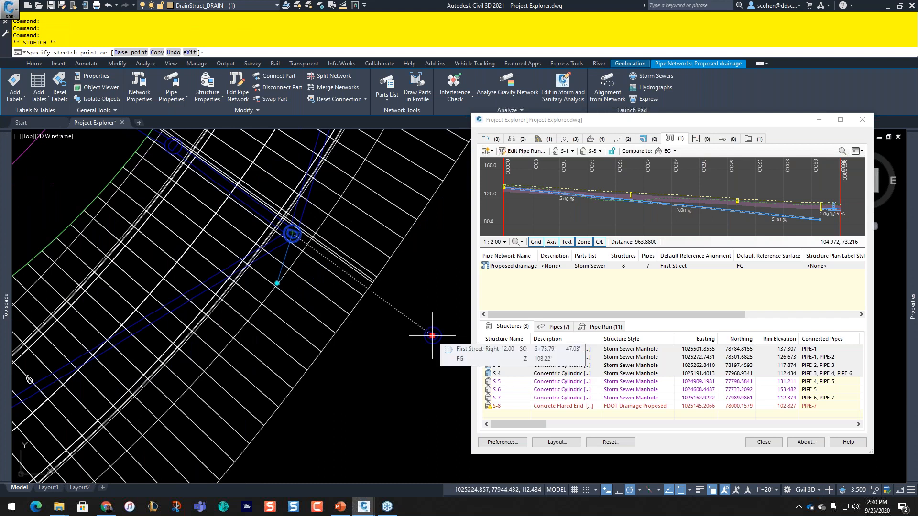
type("0,0")
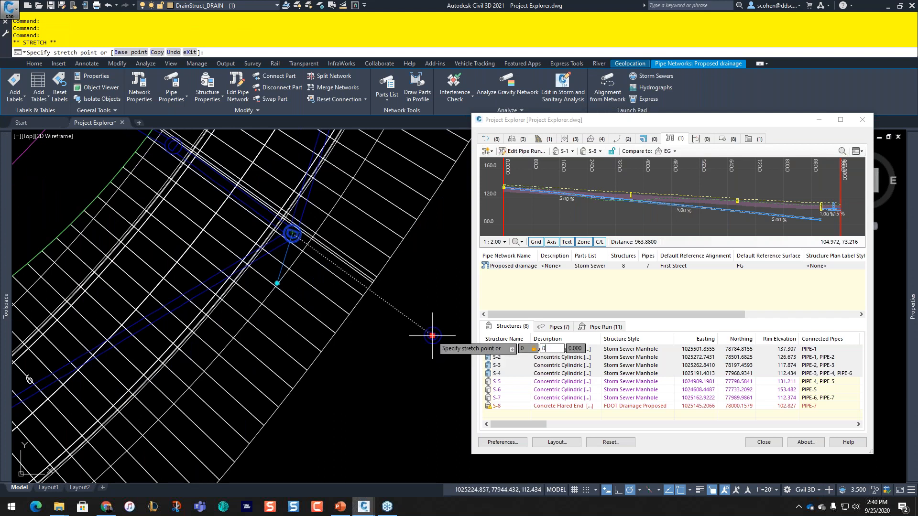
key("Return")
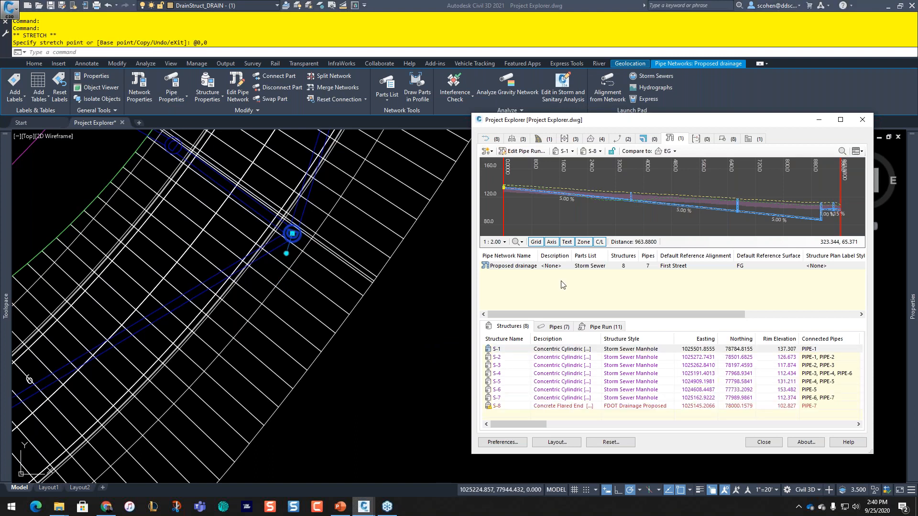
key("Escape")
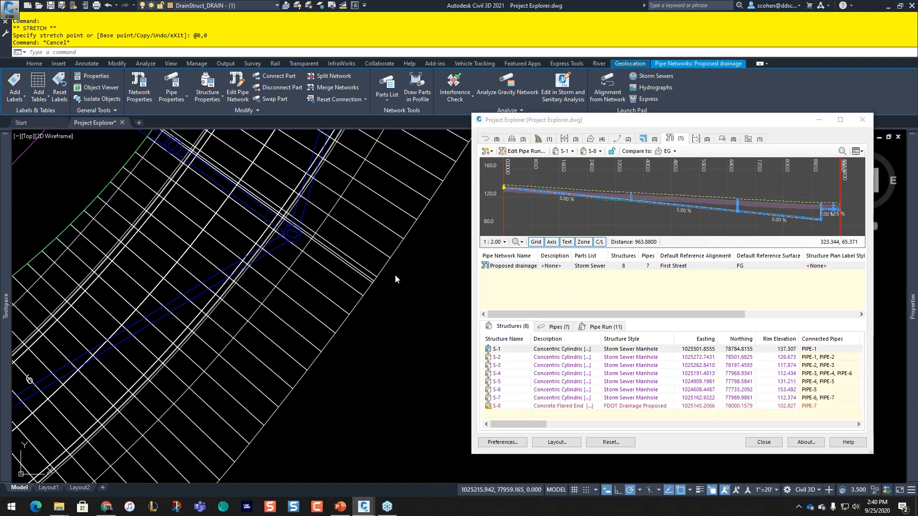
key("Escape")
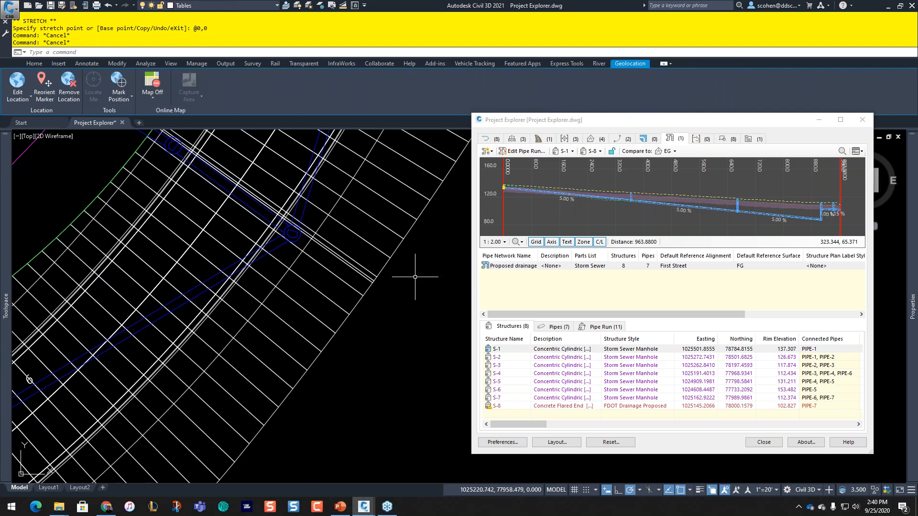
Step: Set the pipe run to start at S-4 and end at S-6
scroll(438, 260, "down", 2)
scroll(463, 280, "down", 2)
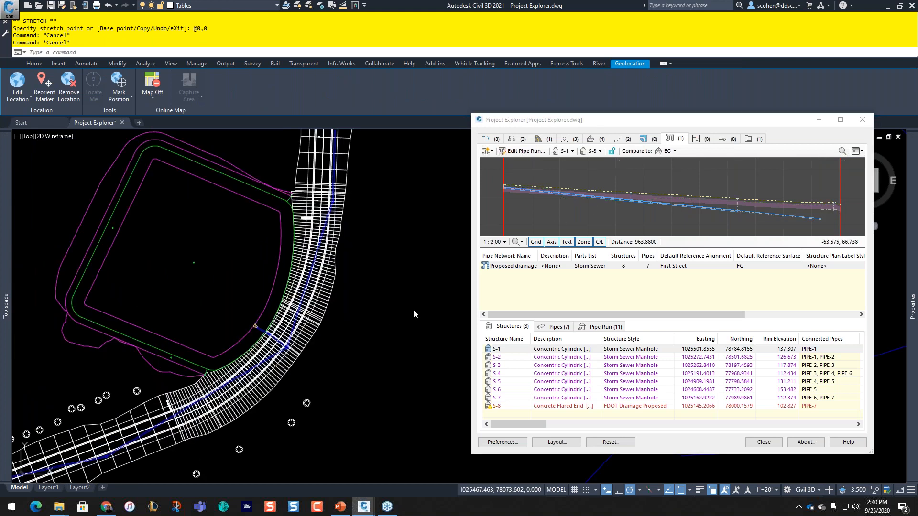
left_click(567, 152)
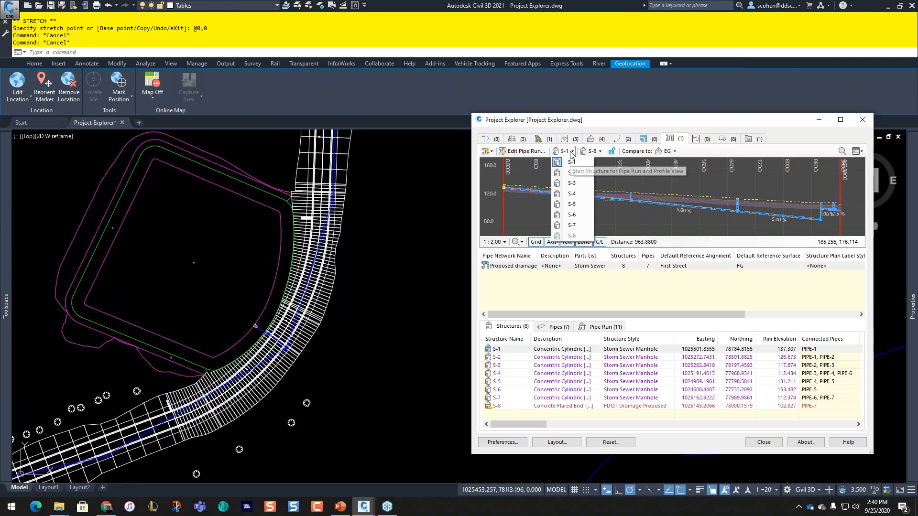
left_click(568, 195)
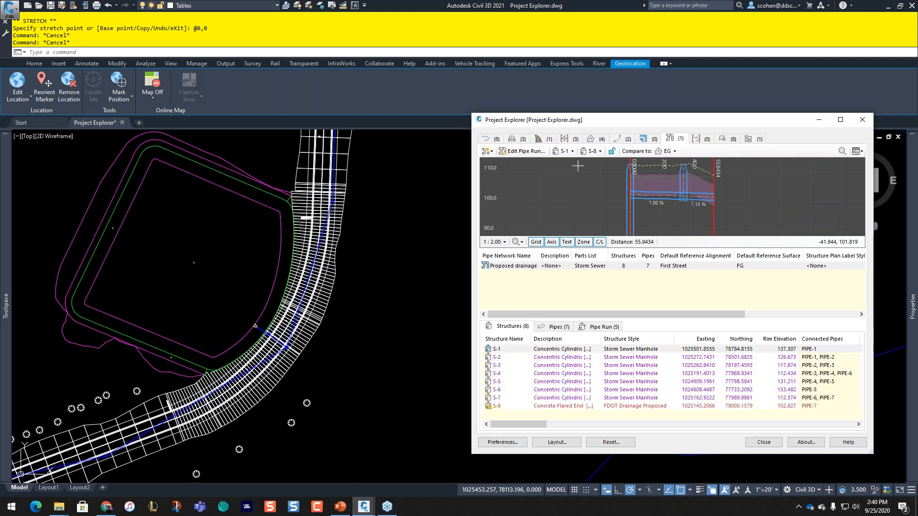
left_click(592, 152)
left_click(600, 215)
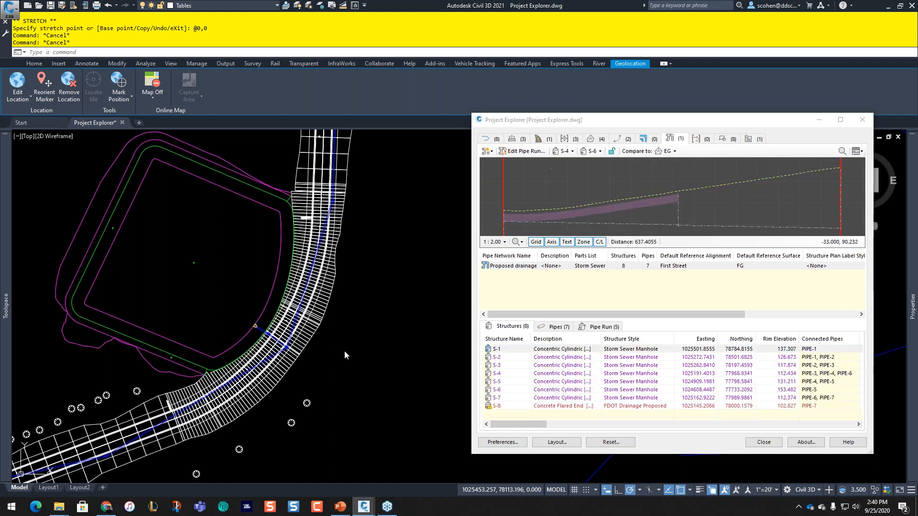
Step: Inspect structures S-7 and S-8, including S-8's rim warning
middle_click_drag(282, 403, 376, 297)
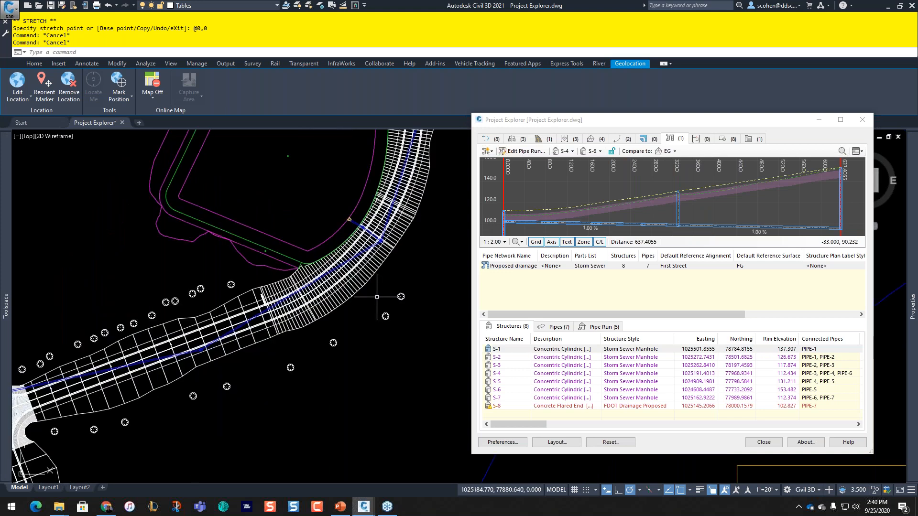
left_click(503, 398)
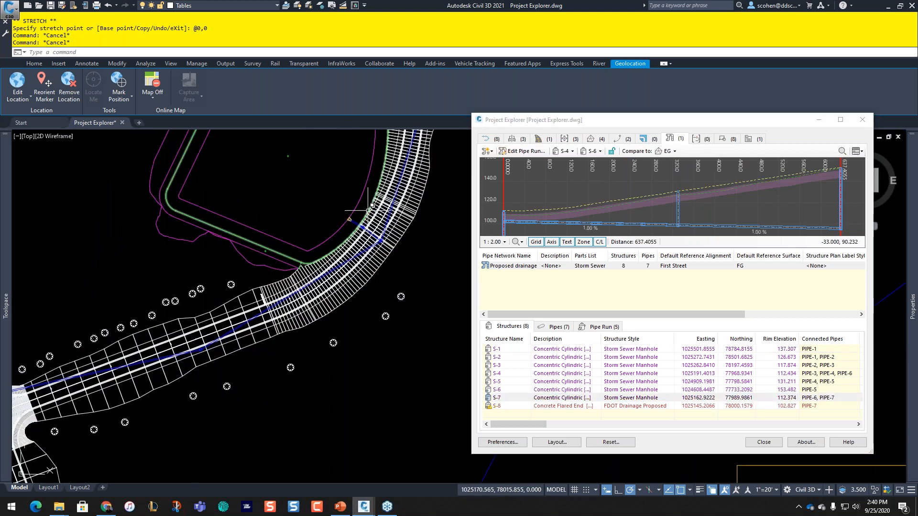
scroll(363, 225, "up", 5)
left_click(507, 399)
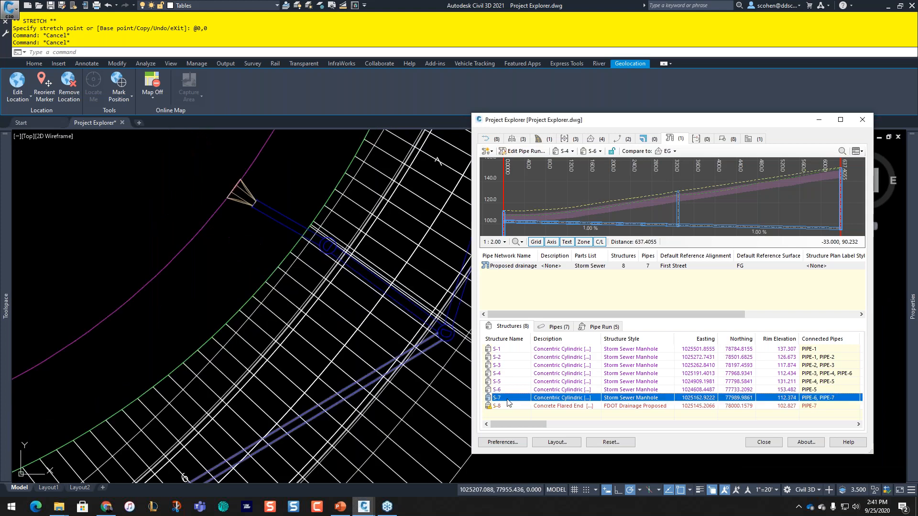
left_click(504, 407)
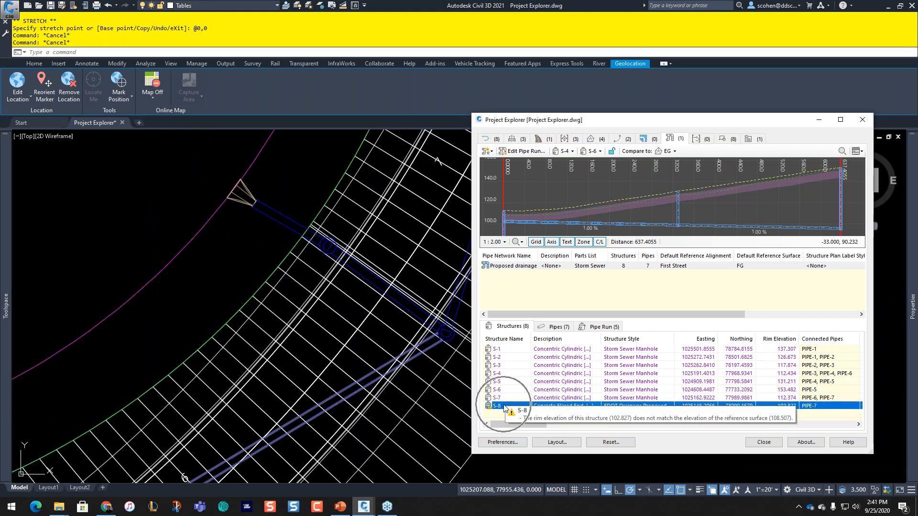
Step: Select structures S-4 through S-6 and pan to the curved road and pond
left_click(500, 373)
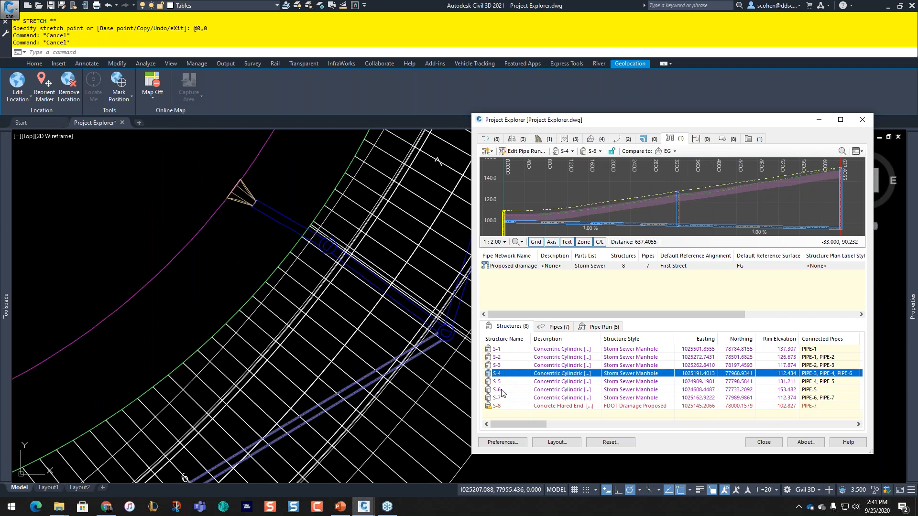
left_click(500, 389, "shift")
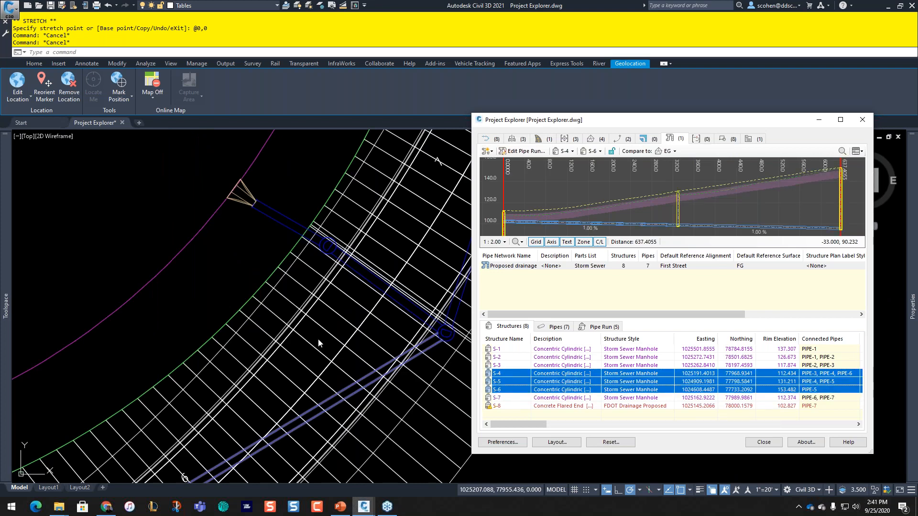
scroll(318, 343, "down", 1)
scroll(275, 356, "down", 2)
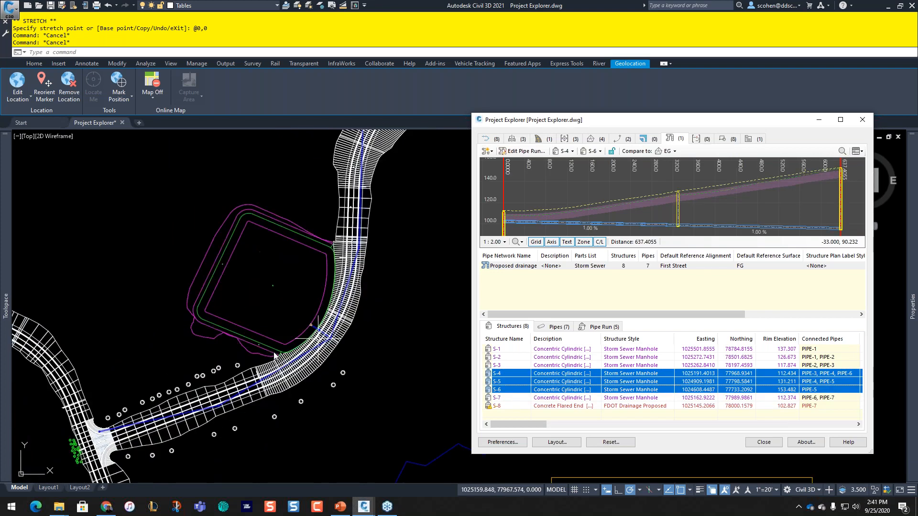
mouse_move(275, 356)
middle_mouse_down()
mouse_move(373, 298)
mouse_move(324, 355)
middle_mouse_up()
scroll(374, 298, "up", 2)
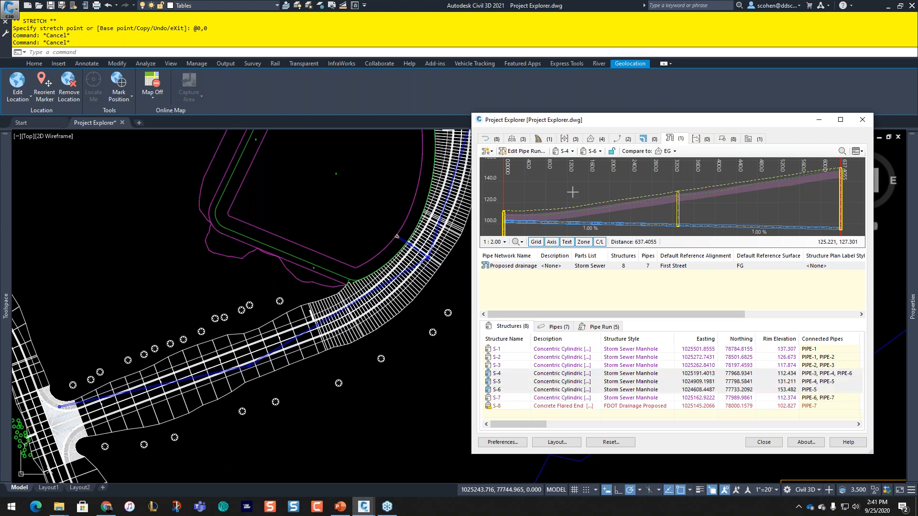
Step: Regrade the S-4 to S-6 run to -1.00 %, then to -2.00 % slope
left_click(523, 152)
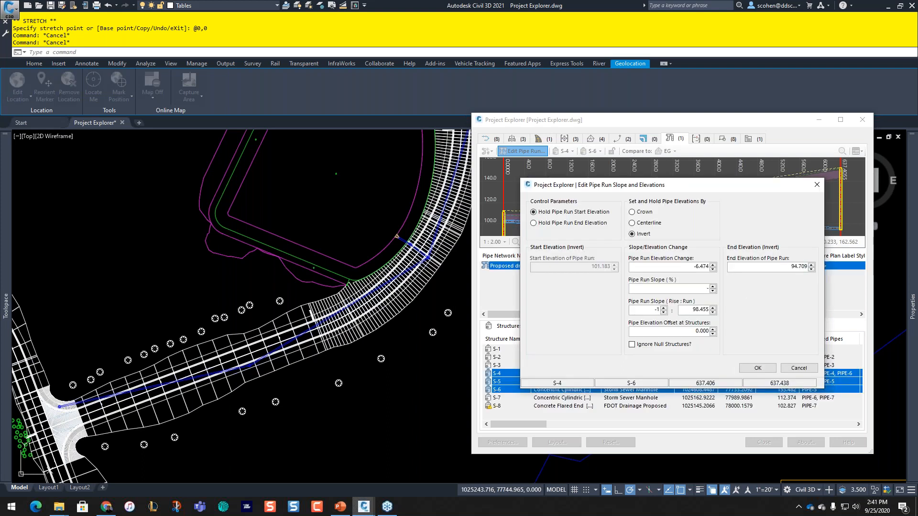
left_click(757, 368)
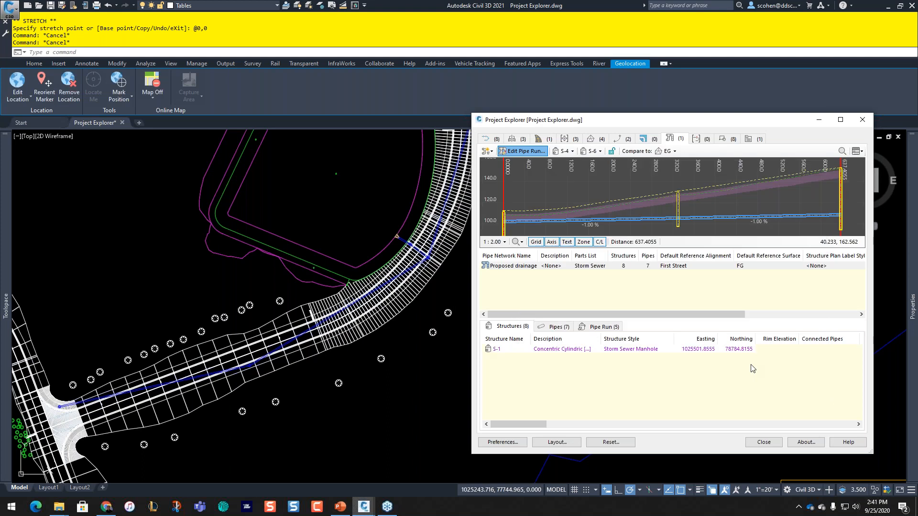
left_click(531, 155)
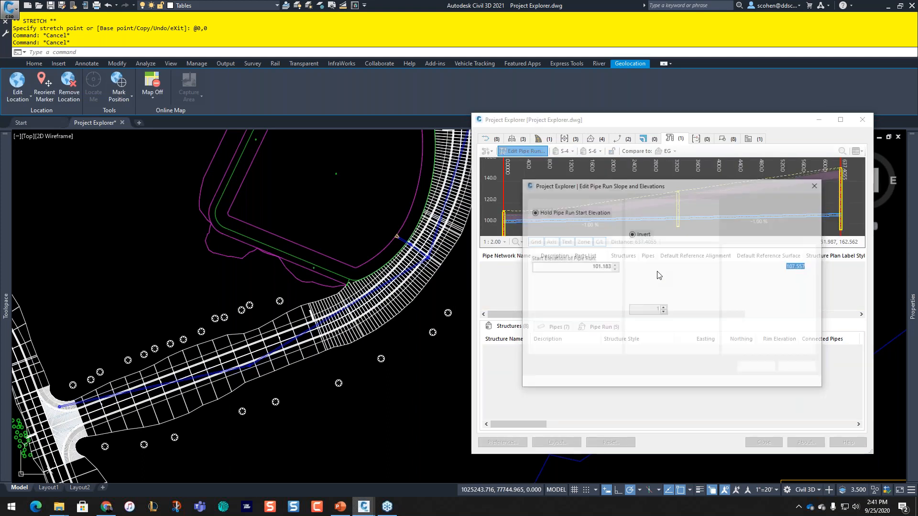
key("BackSpace")
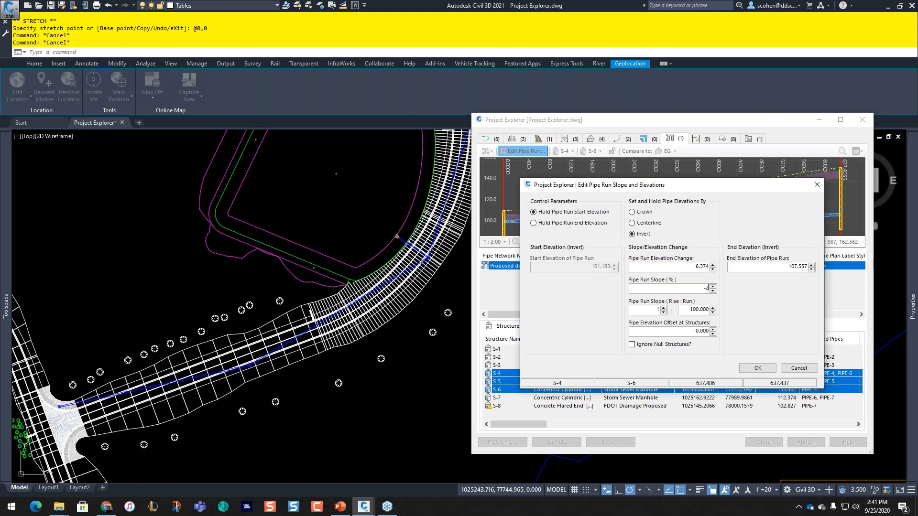
left_click(762, 368)
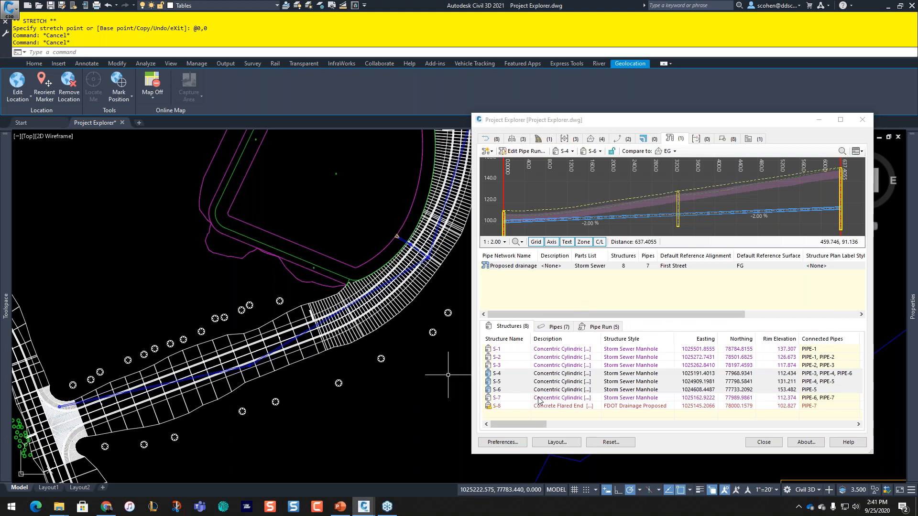
Step: Select structures S-4 to S-6 in the viewport and stretch their grips by @0,0
right_click(517, 390)
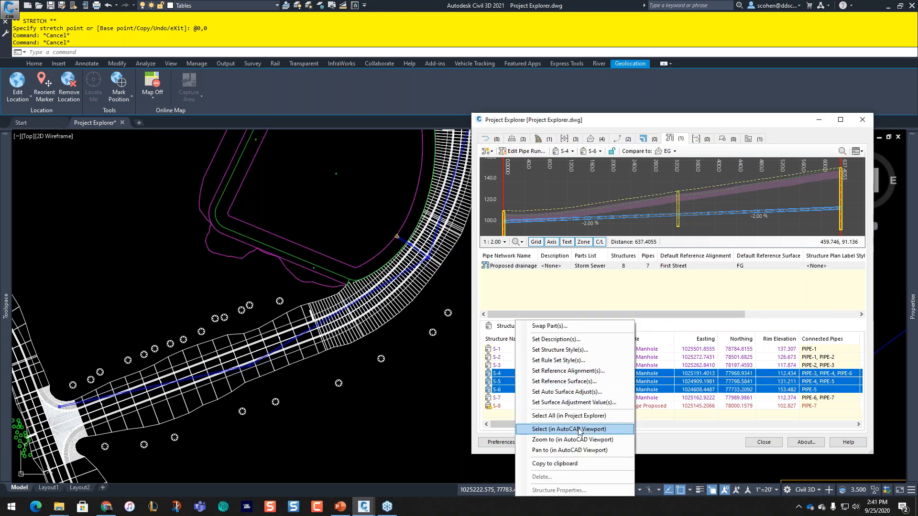
left_click(579, 429)
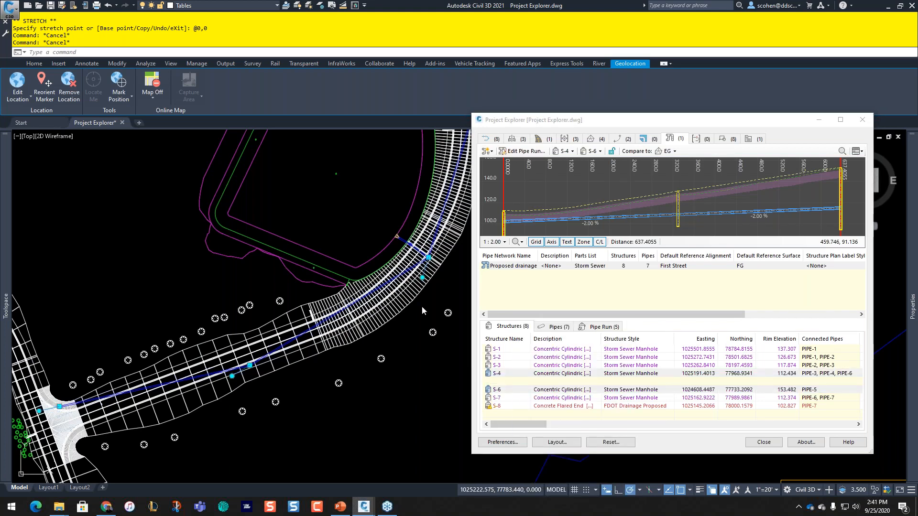
left_click(429, 258)
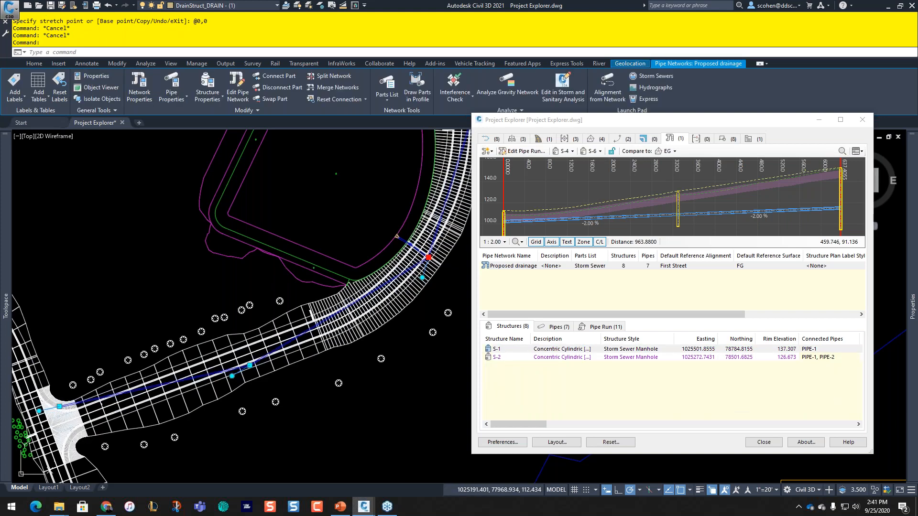
left_click(249, 365)
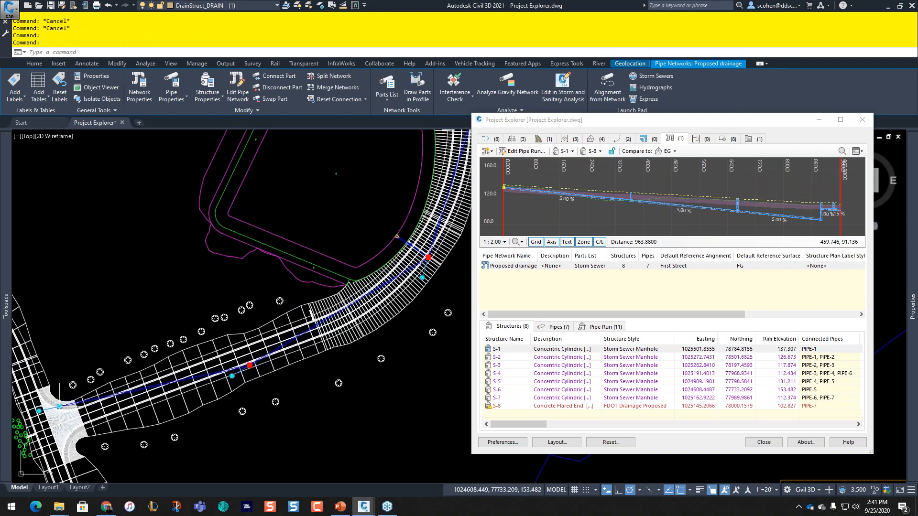
left_click(60, 406)
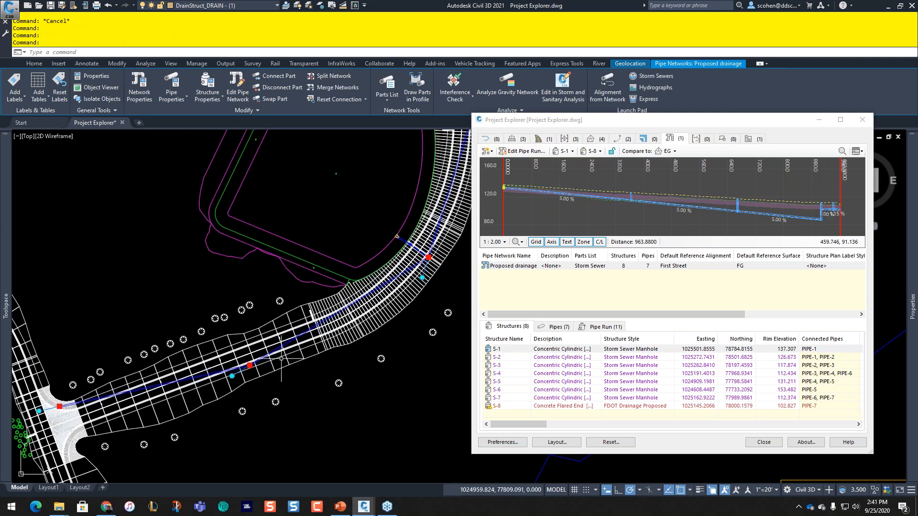
left_click(250, 365)
left_click(331, 425)
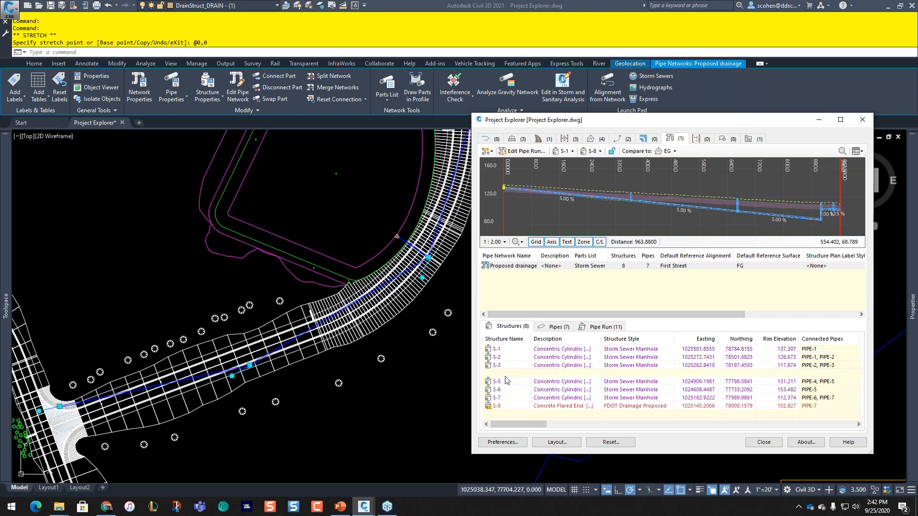
Step: Show the S-4 to S-6 pipe run profile again and clear the selection
left_click(568, 152)
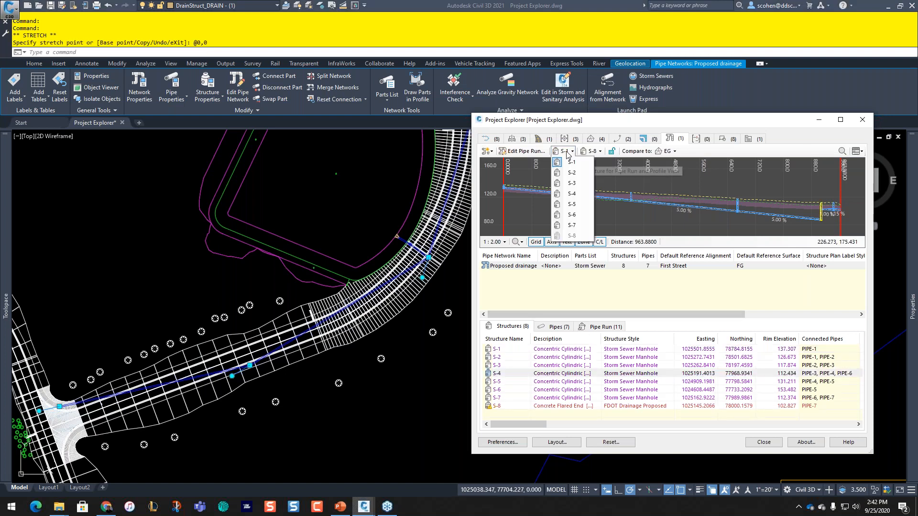
left_click(572, 195)
left_click(594, 152)
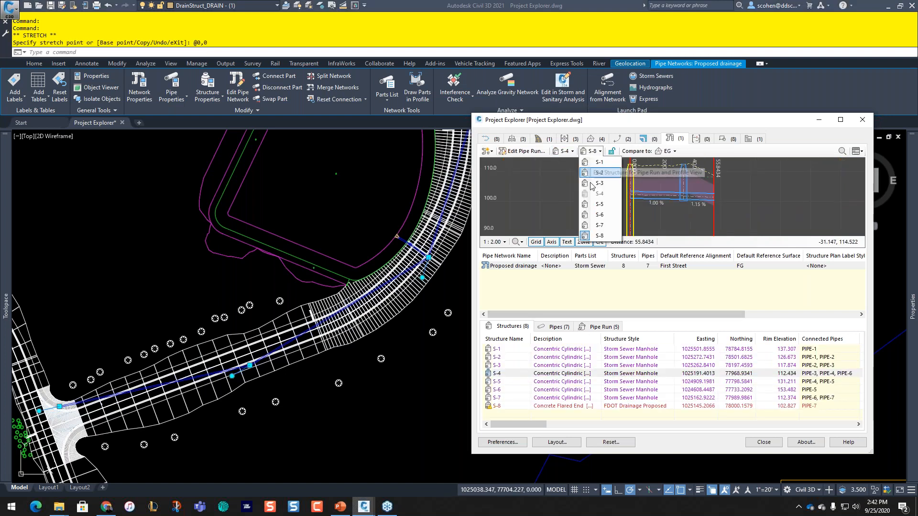
left_click(598, 214)
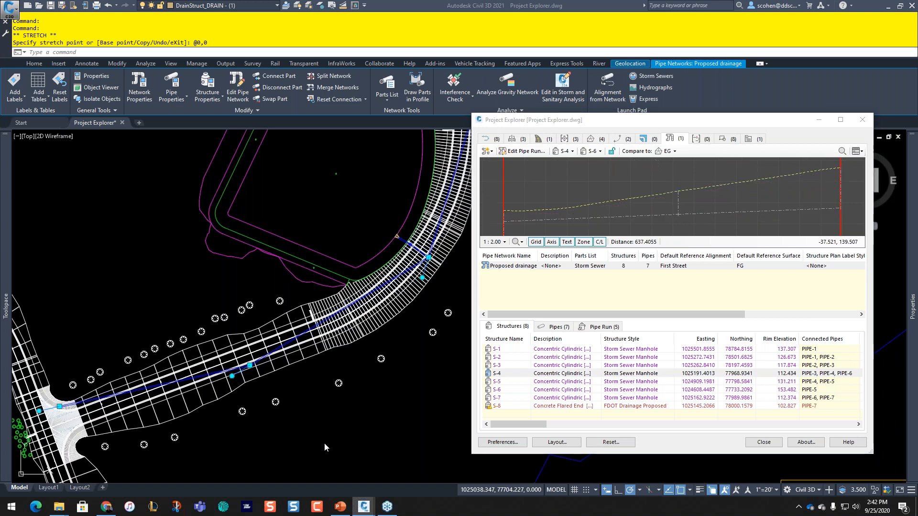
key("Escape")
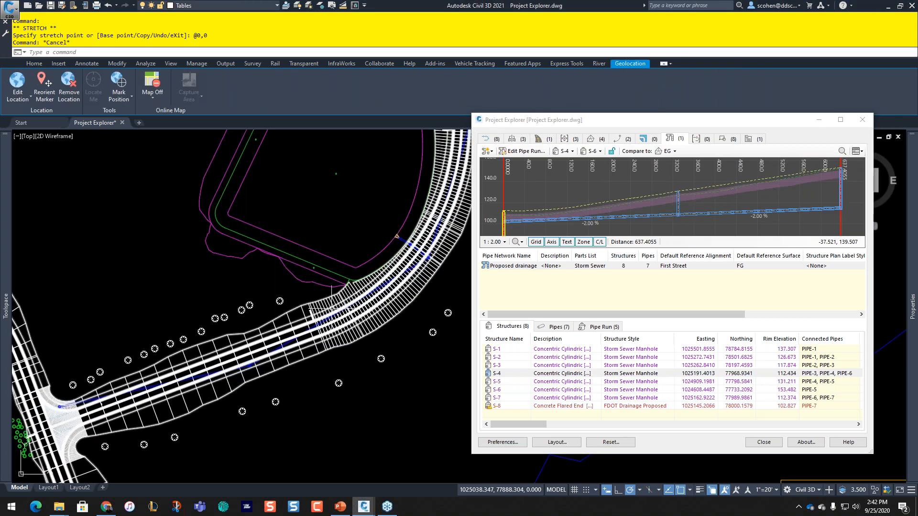
Step: Select S-1, then the Proposed drainage network, and view the empty Sample Line Groups list
left_click(481, 351)
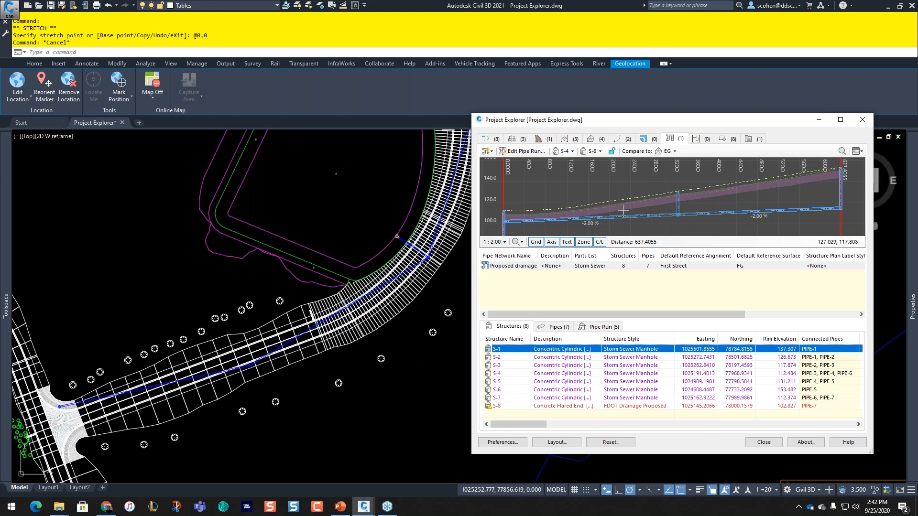
left_click(574, 190)
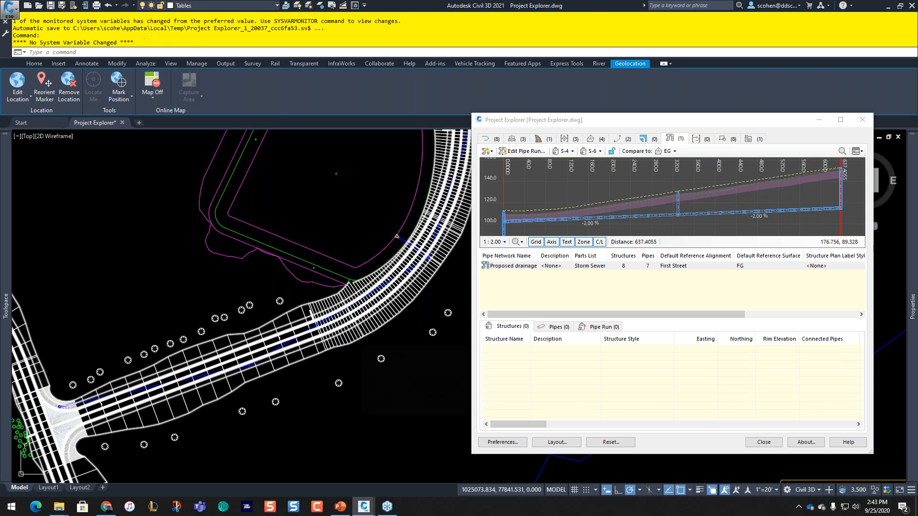
left_click(531, 269)
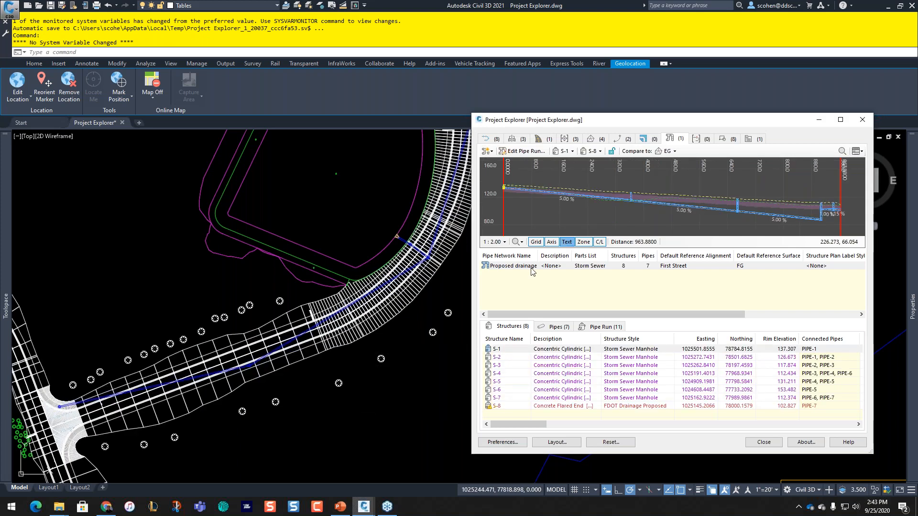
left_click(700, 139)
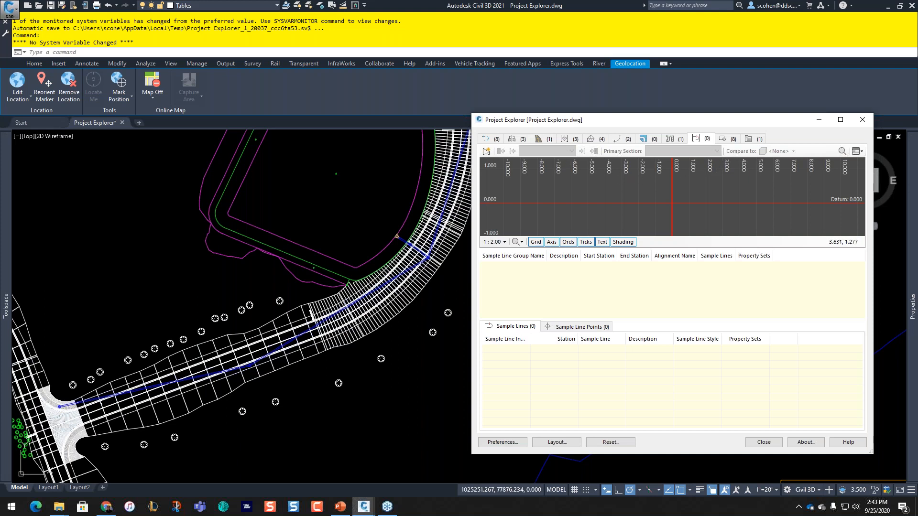
Step: Review the 19 JUNIPER TREE block references, then show the Object Sets list
left_click(727, 139)
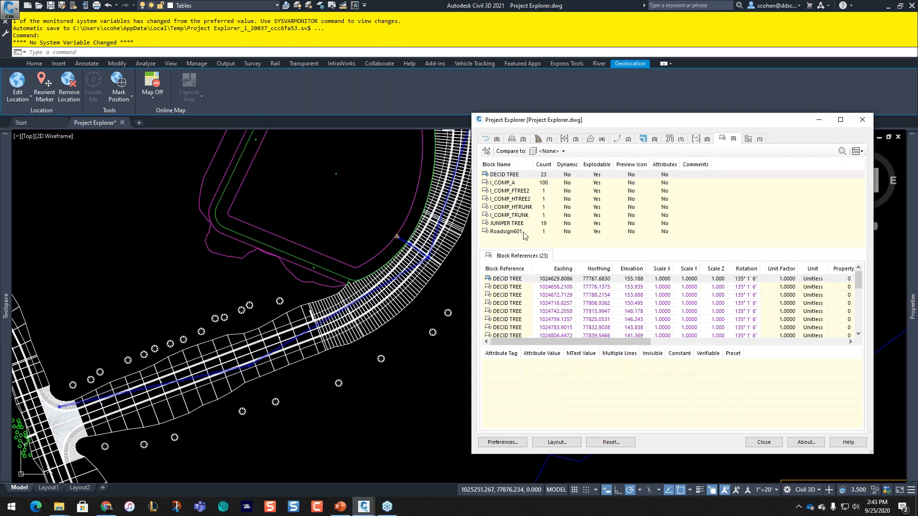
left_click(508, 224)
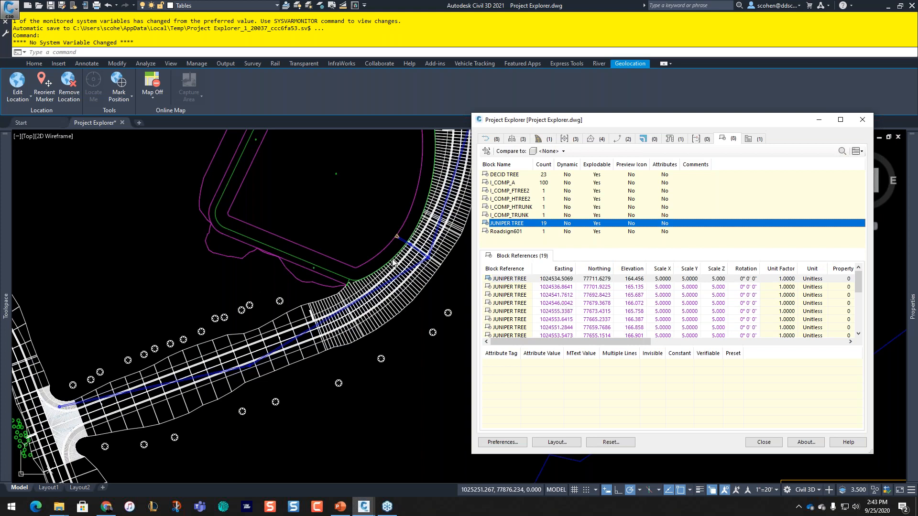
left_click(754, 139)
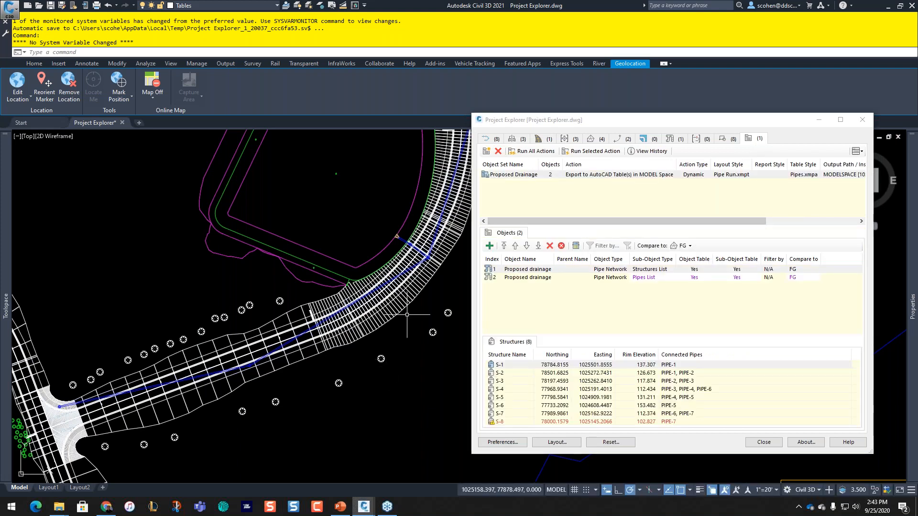
Step: Zoom and pan onto the TABLES box holding the Proposed Drainage tables
scroll(407, 315, "down", 2)
scroll(407, 315, "down", 2)
middle_click_drag(407, 315, 36, 269)
middle_click_drag(321, 325, 297, 287)
mouse_move(133, 285)
middle_mouse_down()
mouse_move(298, 291)
mouse_move(167, 280)
middle_mouse_up()
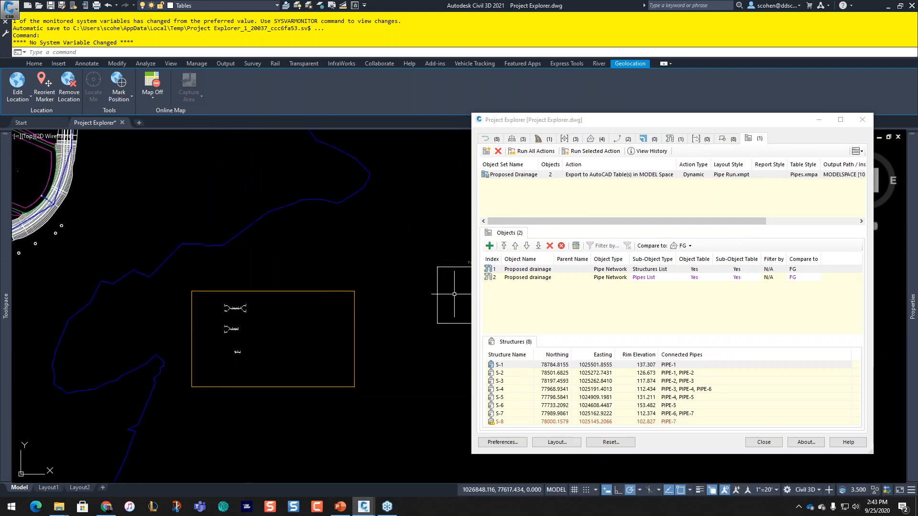
middle_click_drag(432, 282, 282, 272)
scroll(339, 270, "up", 6)
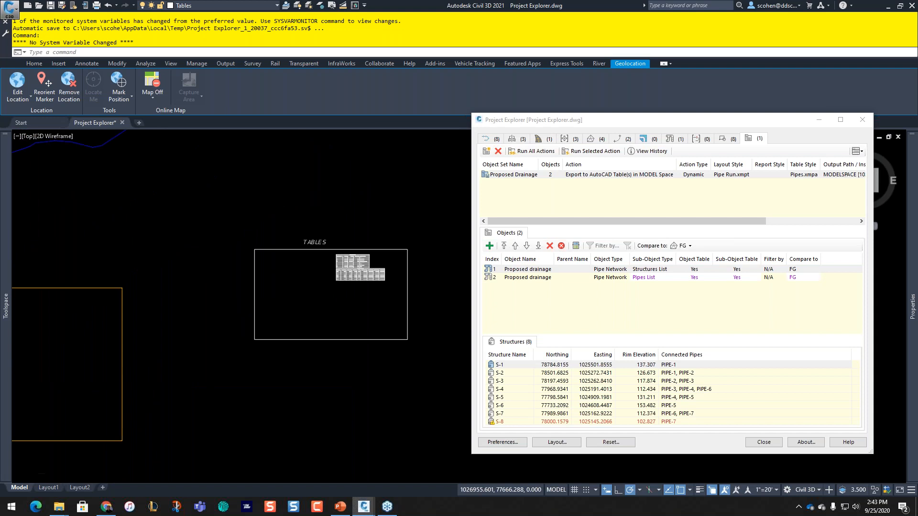
scroll(357, 257, "up", 2)
middle_click_drag(356, 257, 288, 257)
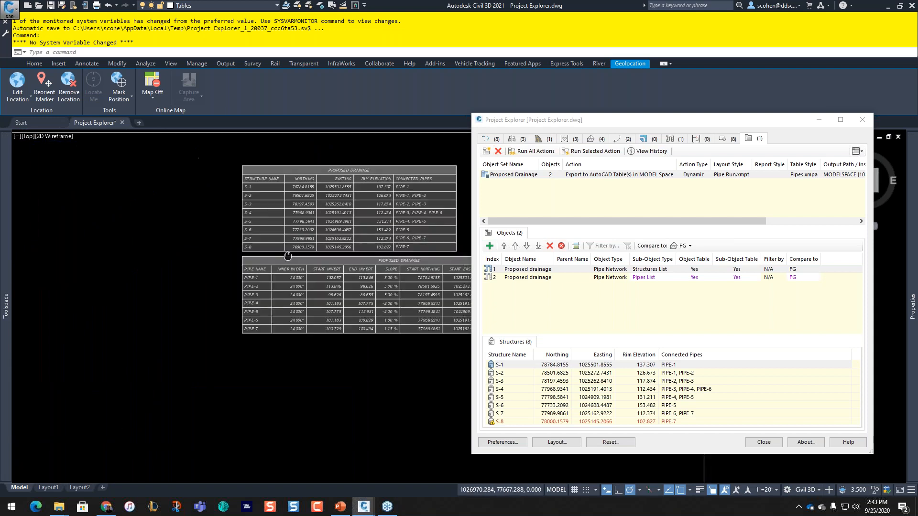
scroll(287, 256, "up", 2)
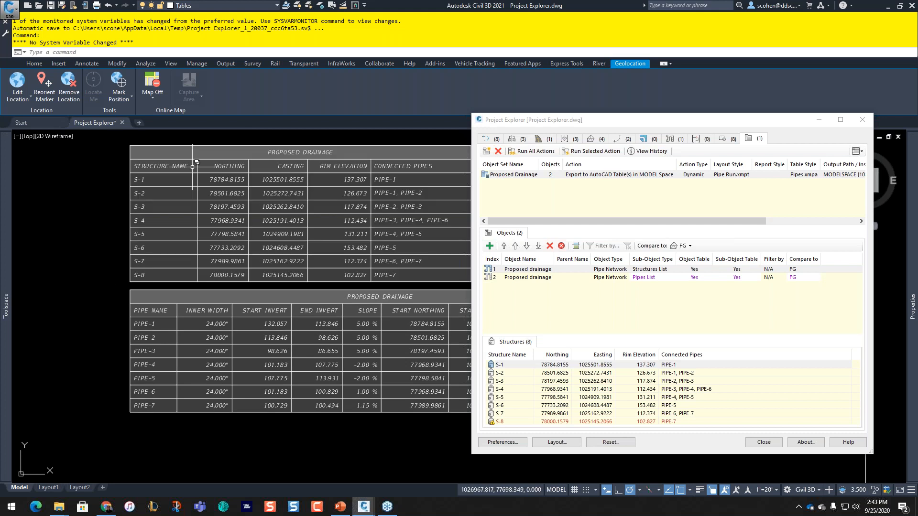
mouse_move(88, 175)
Step: Crossing-select the structure table, view its Properties, then cancel
left_click(274, 136)
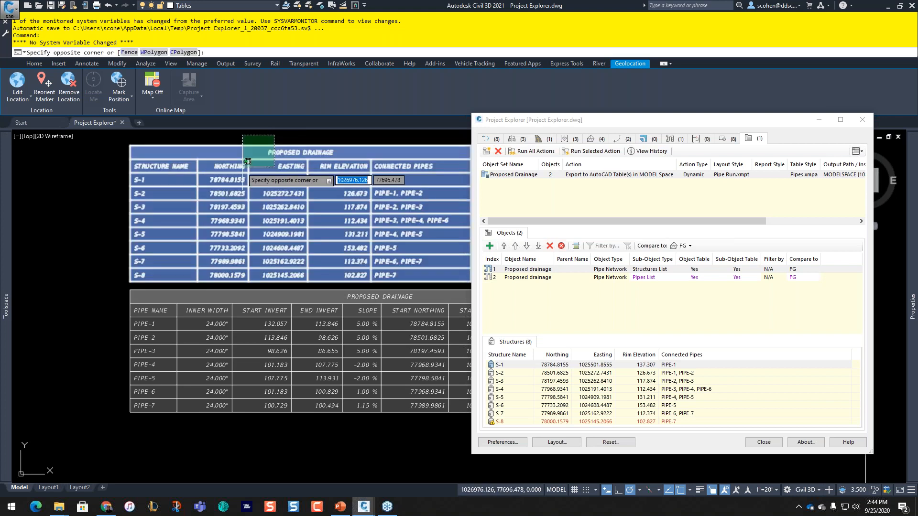
left_click(247, 161)
key("ctrl+1")
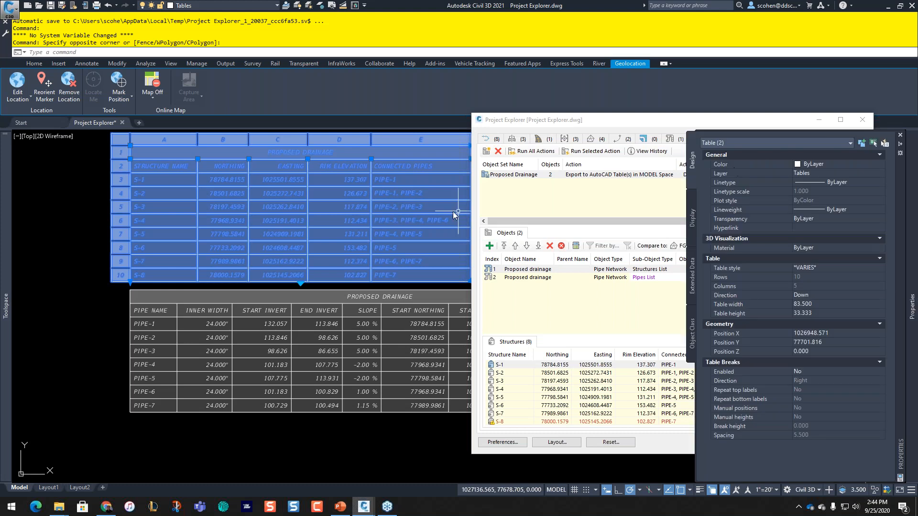
key("Escape")
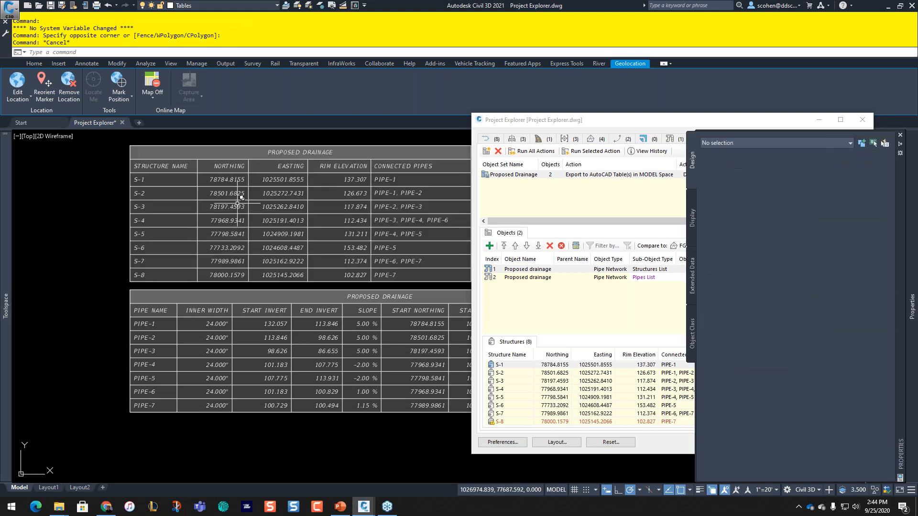
key("Escape")
key("Escape")
key("Escape")
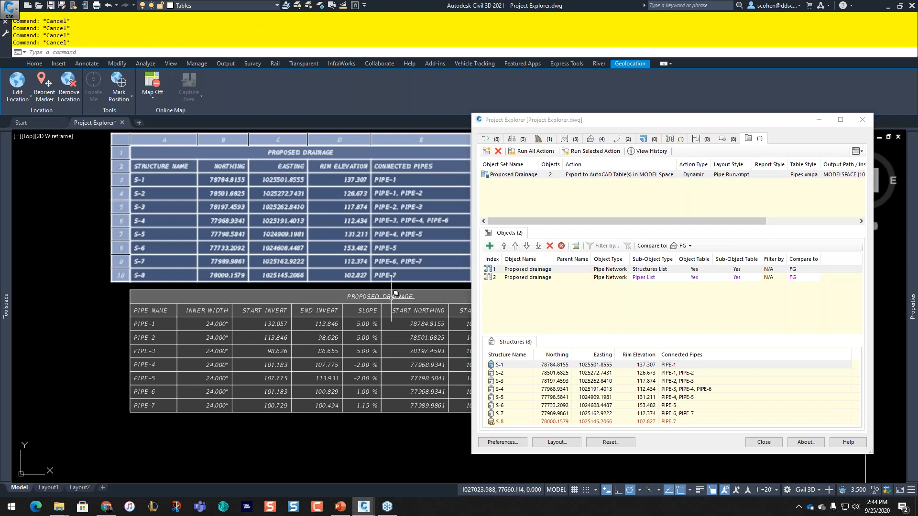
Step: List the network's seven pipes and select PIPE-1 through PIPE-5
left_click(679, 139)
left_click(550, 328)
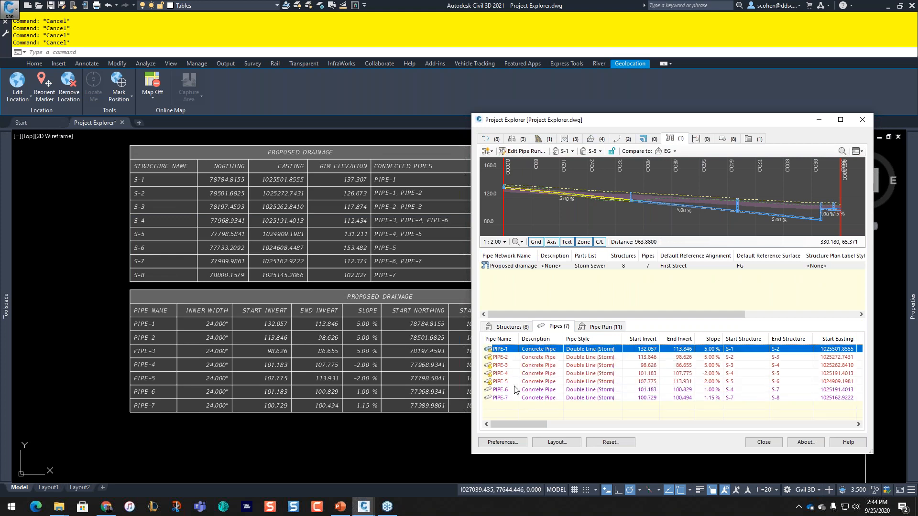
left_click(531, 382, "shift")
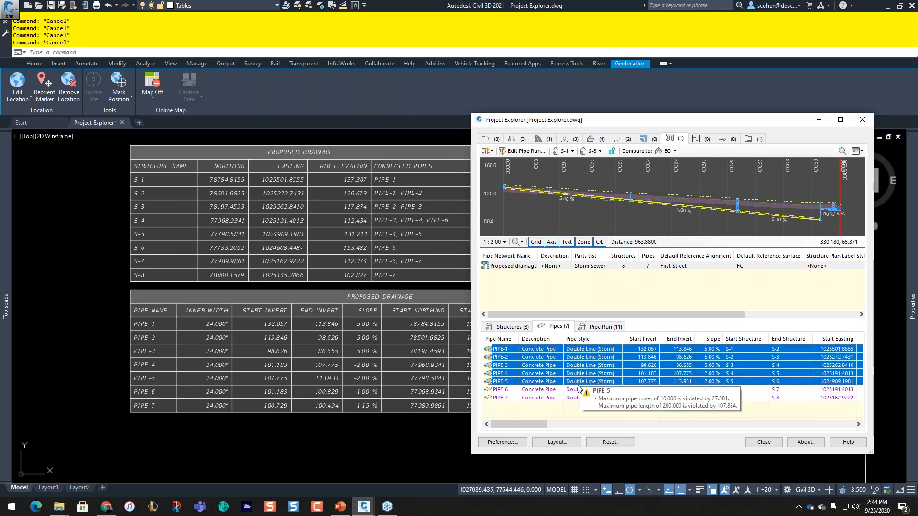
mouse_move(580, 375)
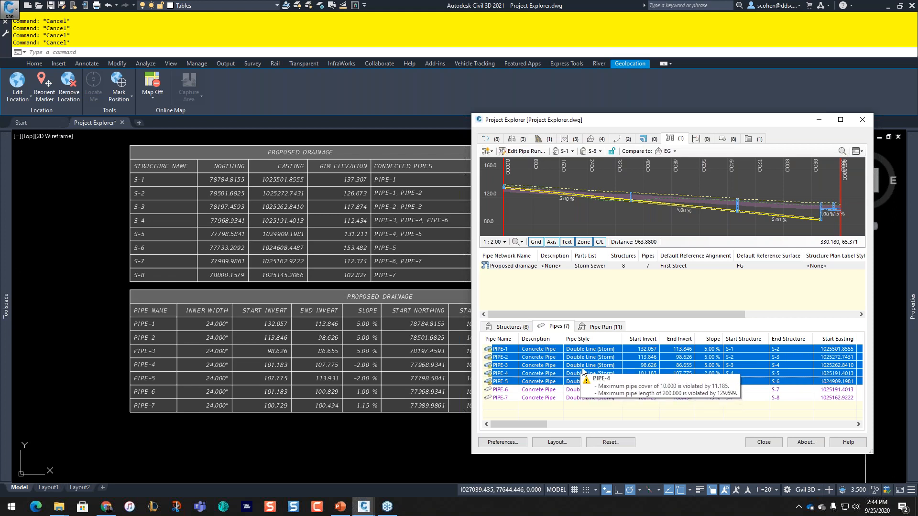
Step: Swap the selected PIPE-1 to PIPE-5 to 18 inch Concrete Pipe
right_click(587, 367)
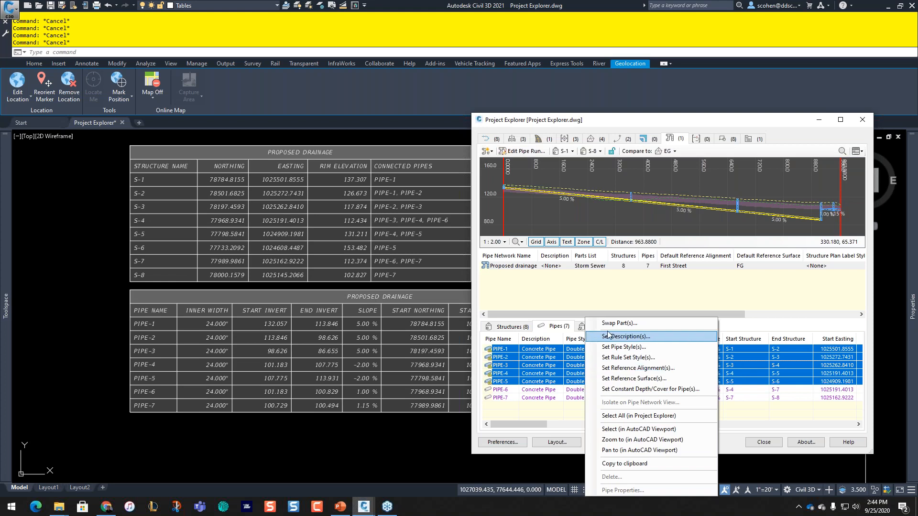
left_click(607, 324)
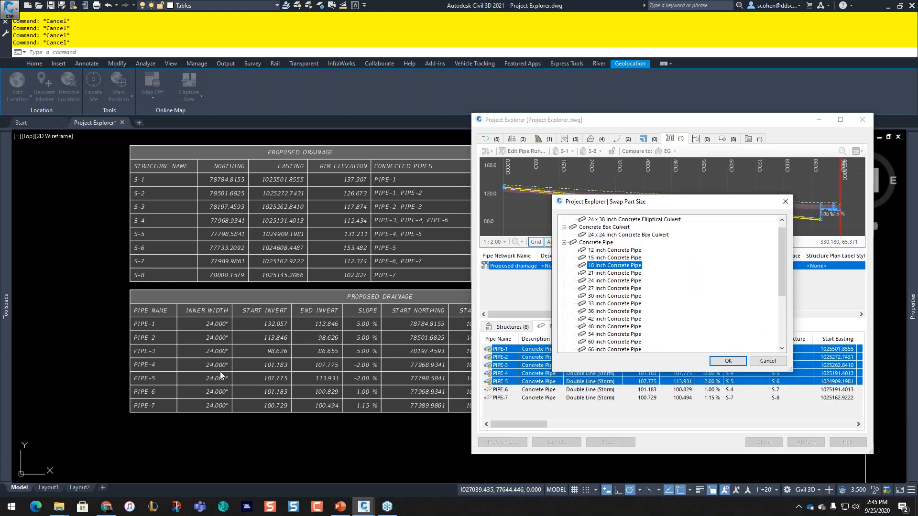
left_click(727, 362)
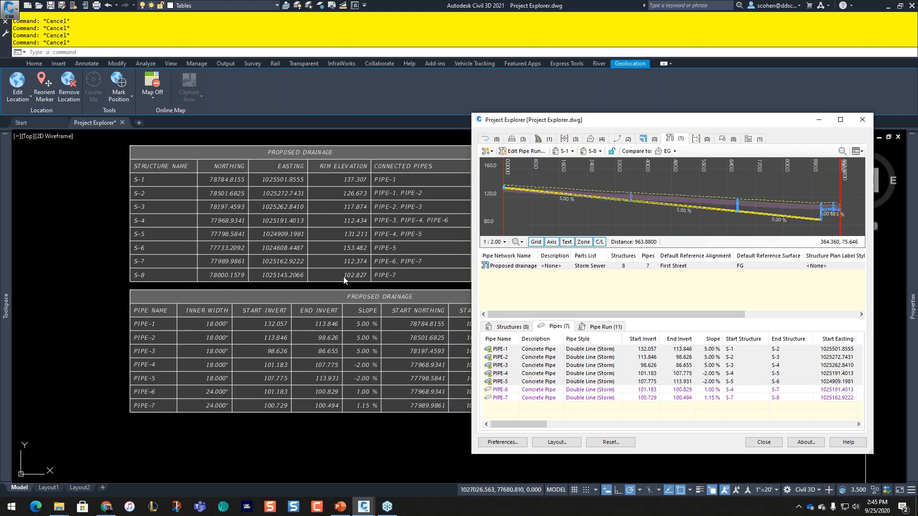
left_click(94, 271)
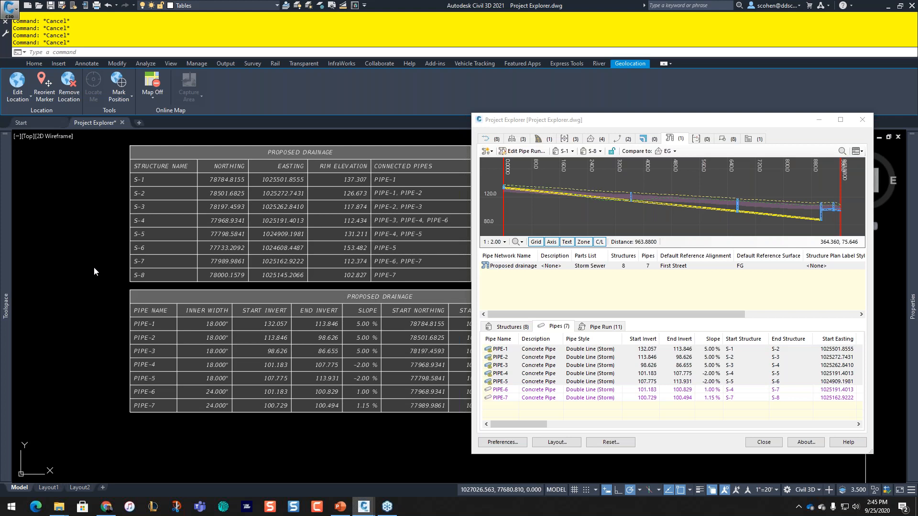
Step: Zoom and pan across the site plan so both tables and the whole layout are visible
scroll(285, 265, "down", 2)
middle_click_drag(360, 260, 280, 235)
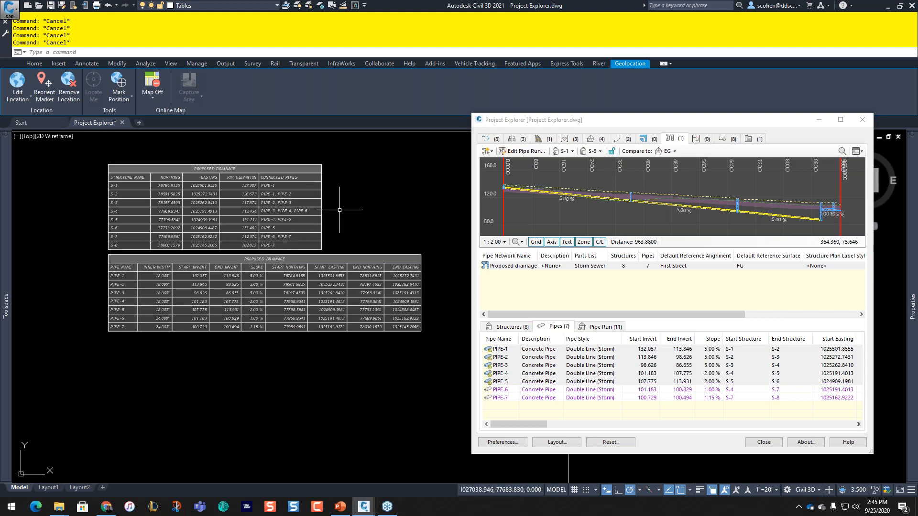
scroll(338, 194, "down", 6)
scroll(297, 226, "down", 8)
middle_click_drag(176, 273, 374, 286)
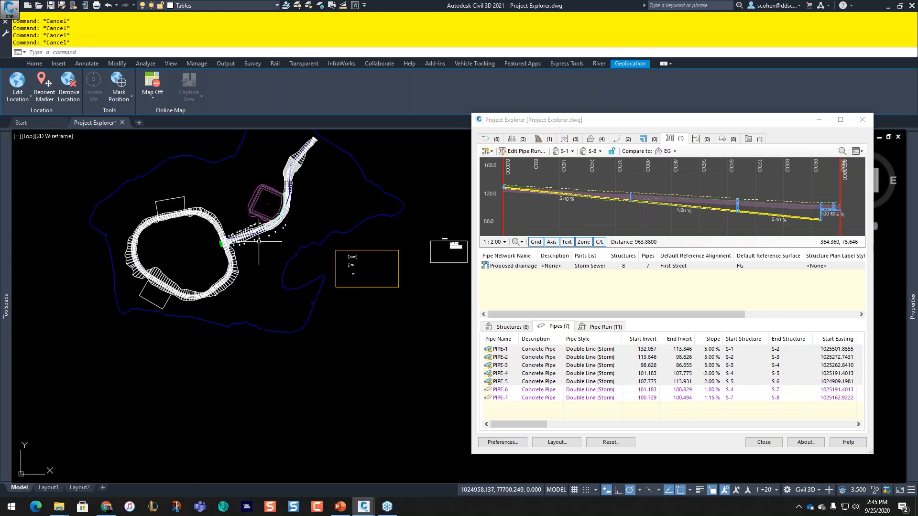
scroll(259, 241, "up", 5)
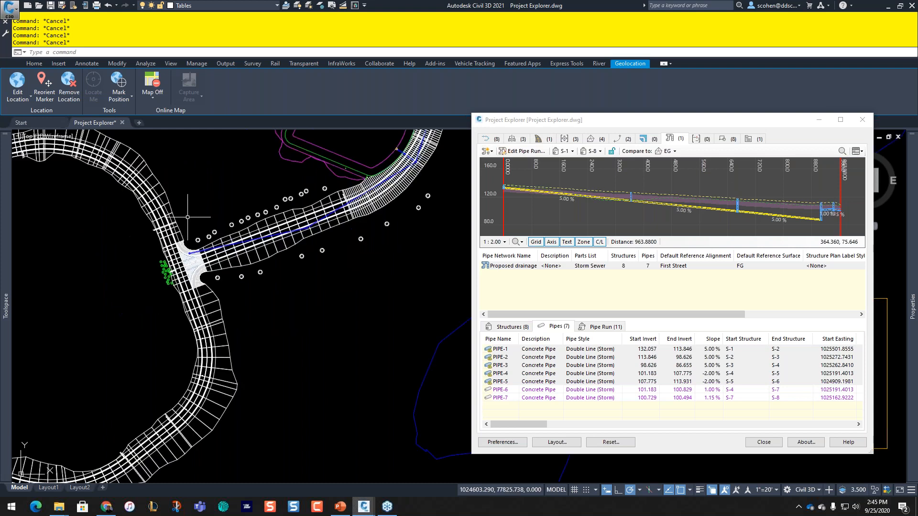
scroll(188, 217, "up", 2)
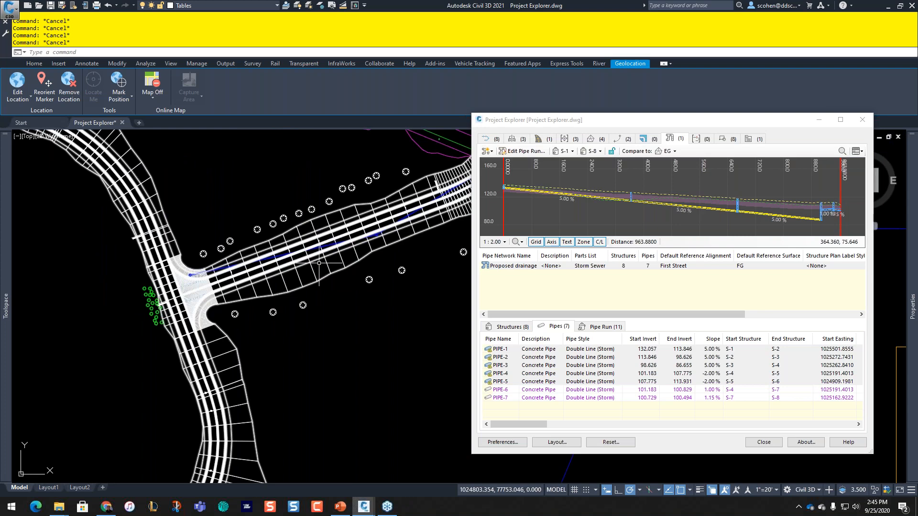
scroll(274, 276, "down", 2)
scroll(274, 277, "down", 2)
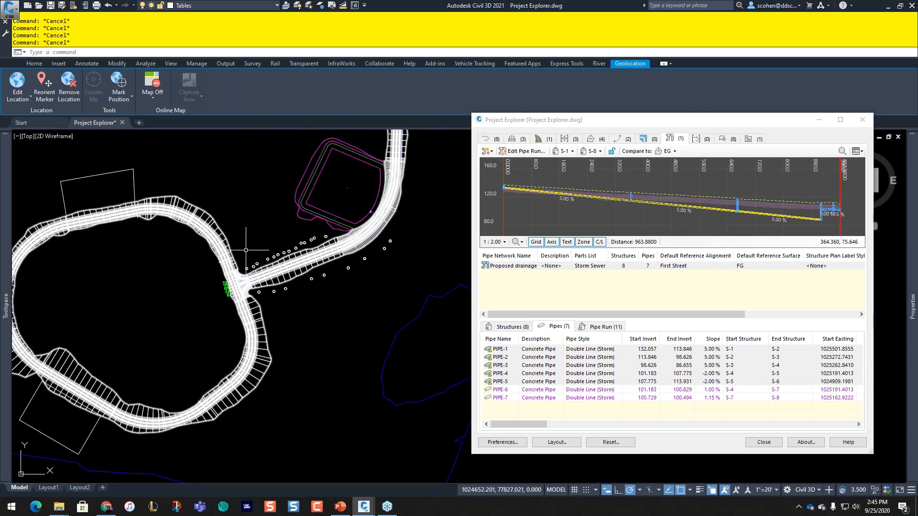
scroll(265, 176, "down", 4)
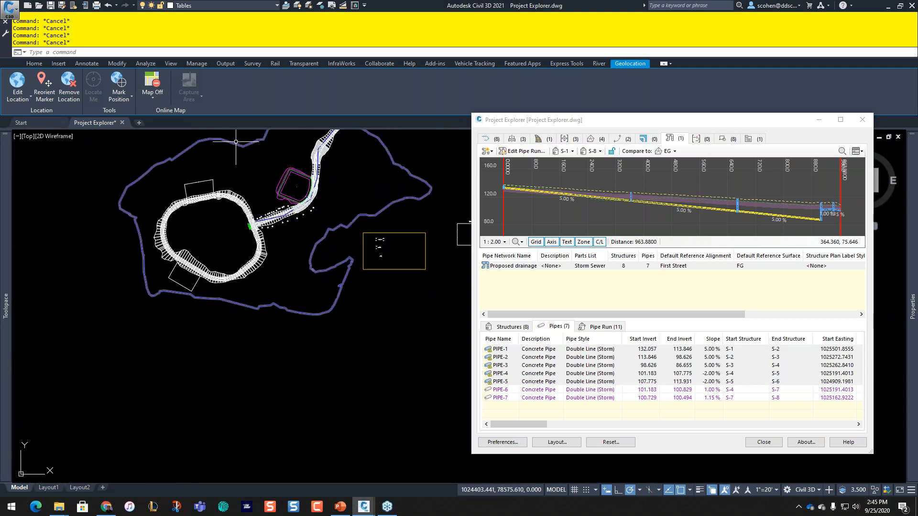
Step: Select the FG finished-ground surface in the drawing
left_click(240, 141)
left_click(239, 143)
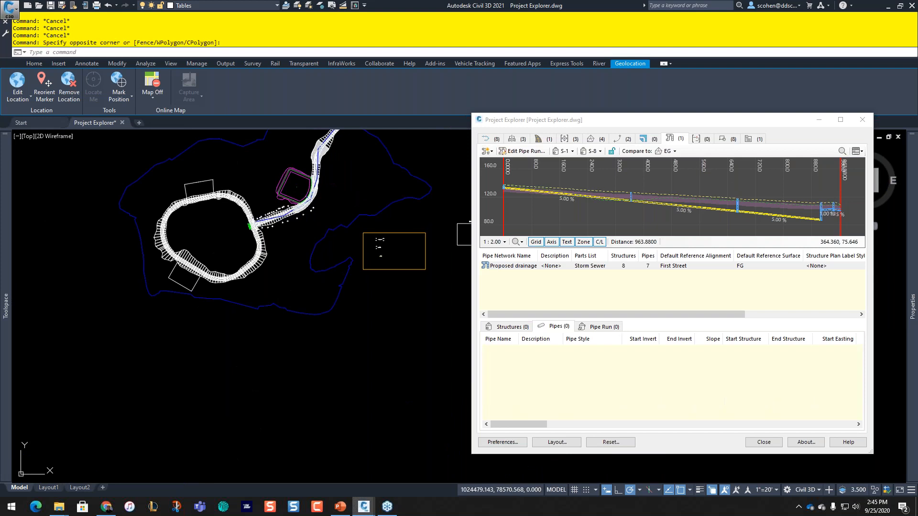
left_click(228, 143)
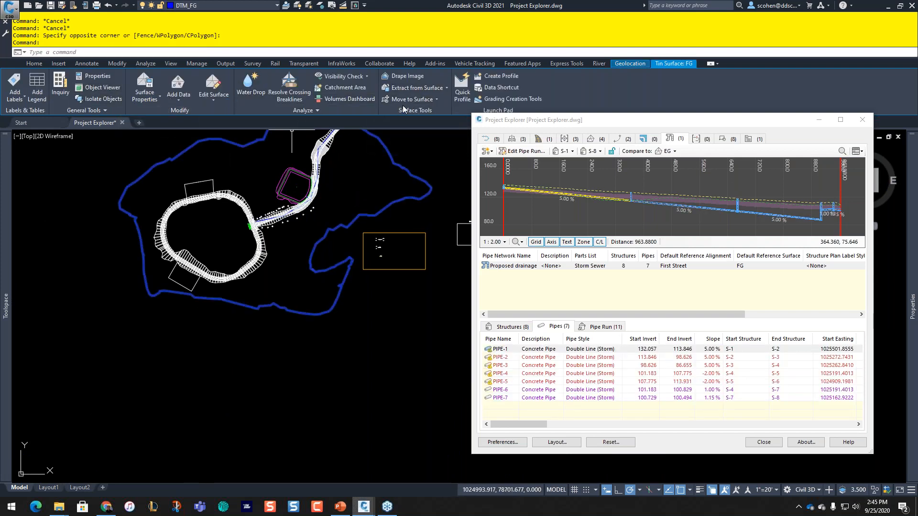
Step: Move the DECID TREE and JUNIPER TREE blocks onto the FG surface
left_click(416, 99)
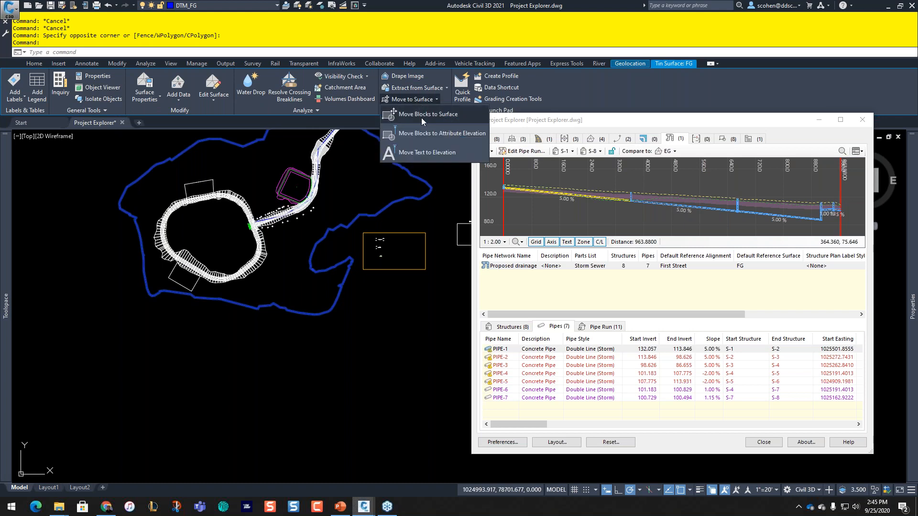
left_click(421, 114)
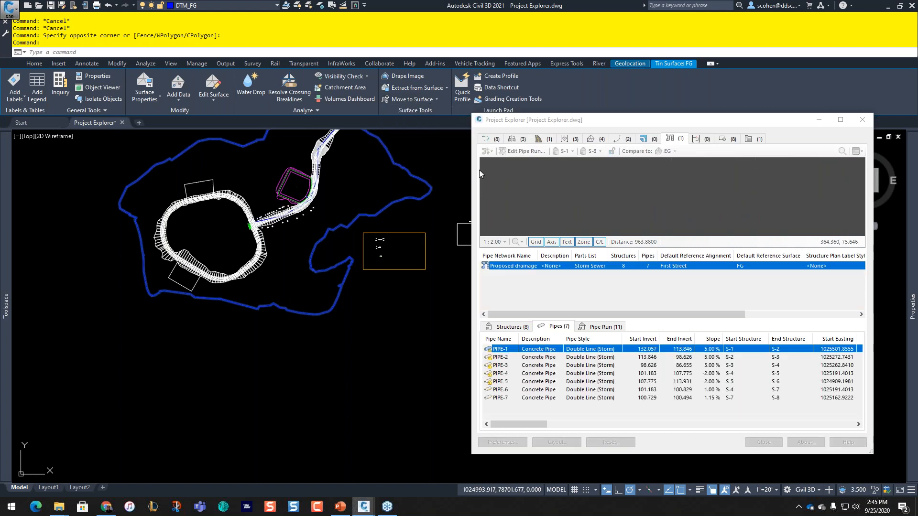
scroll(400, 251, "down", 1)
left_click(397, 246)
left_click(398, 252, "ctrl")
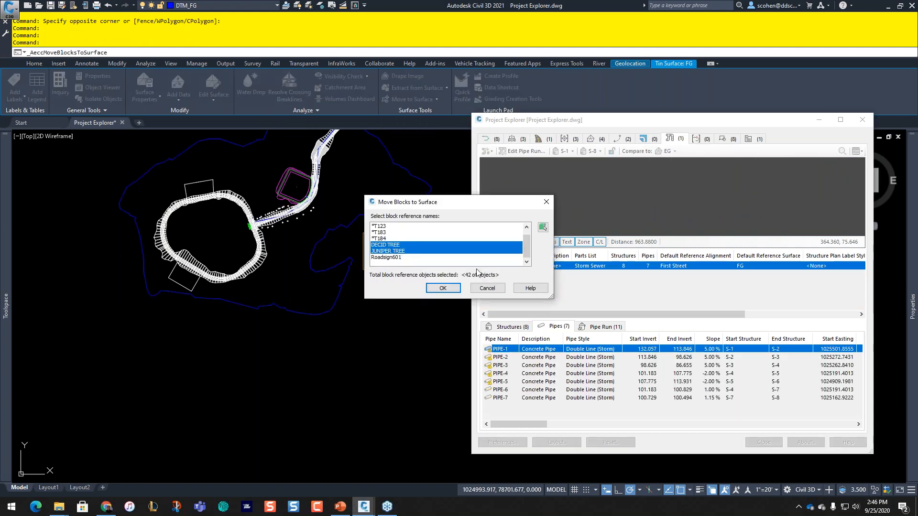
left_click(443, 288)
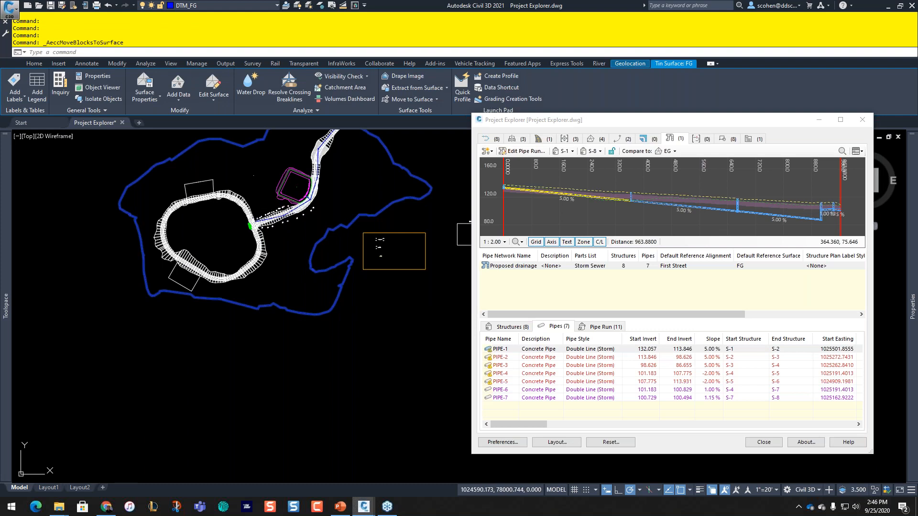
Step: Window-select in the drawing and pick a single tree block near the intersection
left_click(254, 196)
left_click(256, 184)
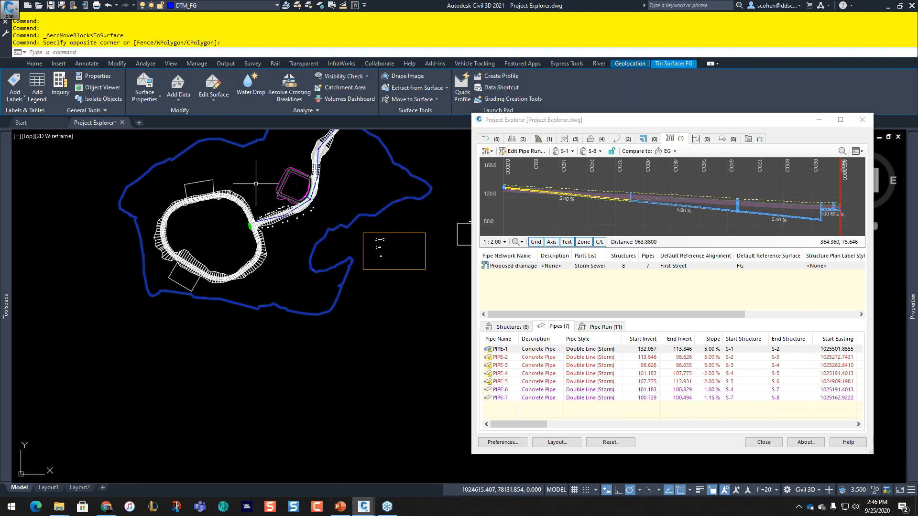
scroll(253, 216, "up", 6)
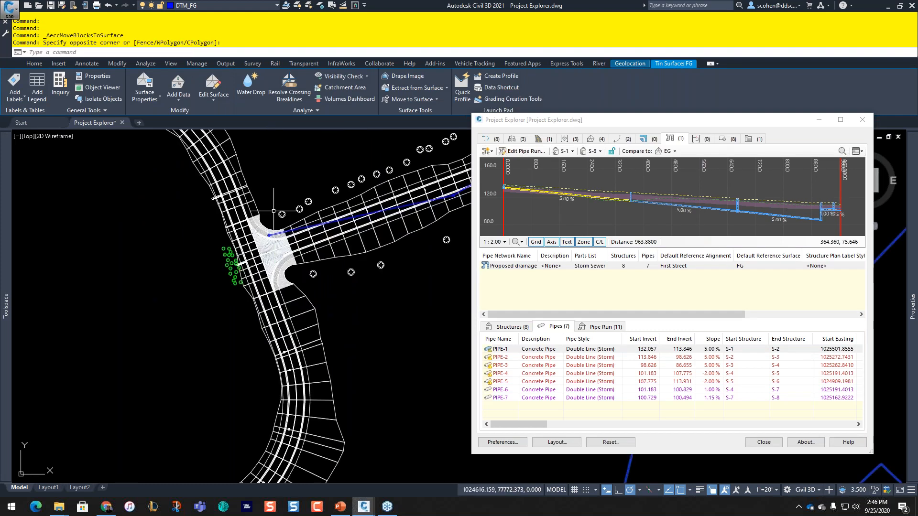
left_click(281, 213)
right_click(233, 255)
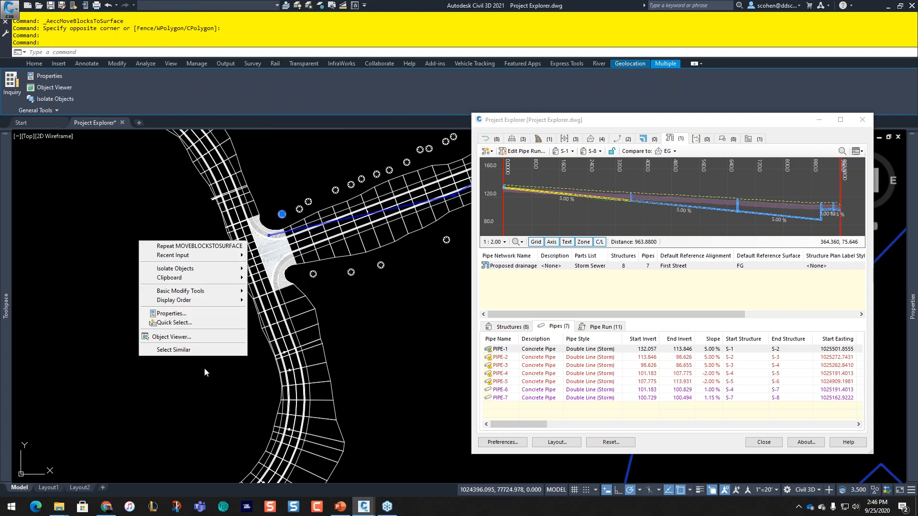
left_click(205, 350)
scroll(205, 343, "down", 4)
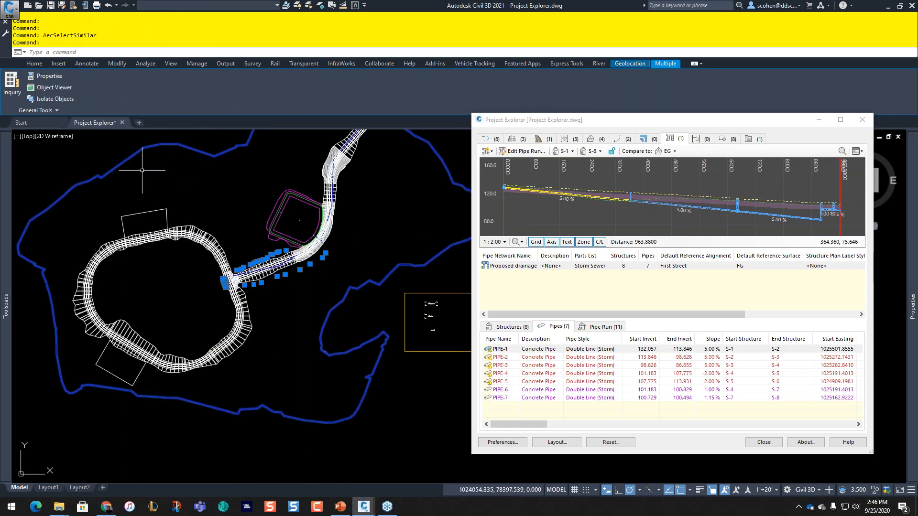
left_click(54, 88)
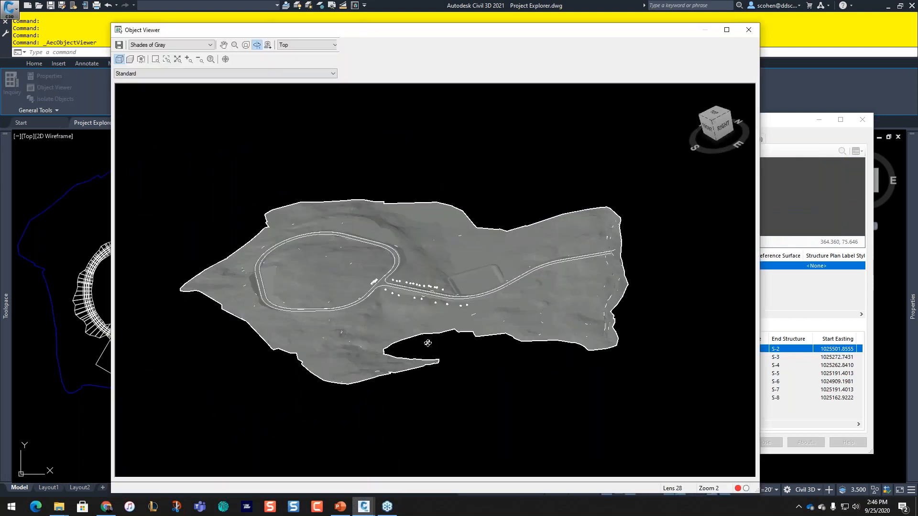
left_click_drag(428, 343, 323, 239)
left_click(162, 62)
left_click_drag(385, 268, 429, 294)
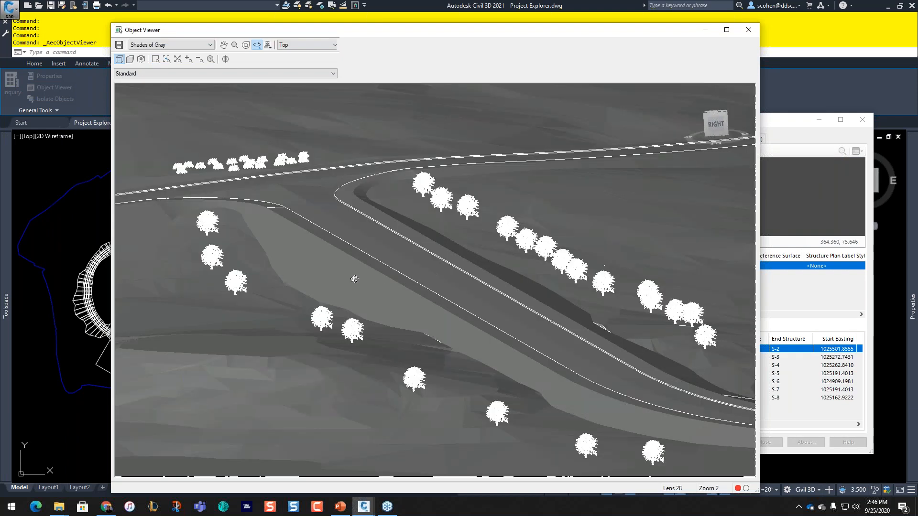
left_click(167, 45)
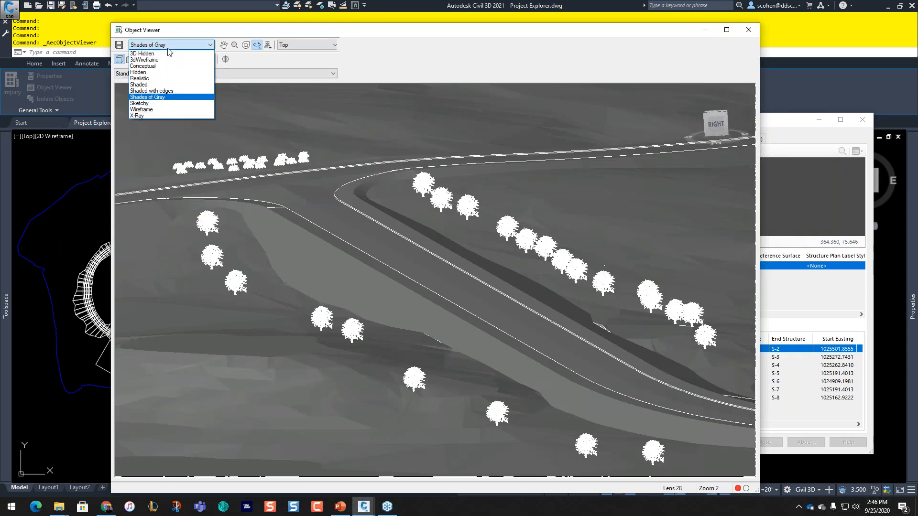
left_click(168, 79)
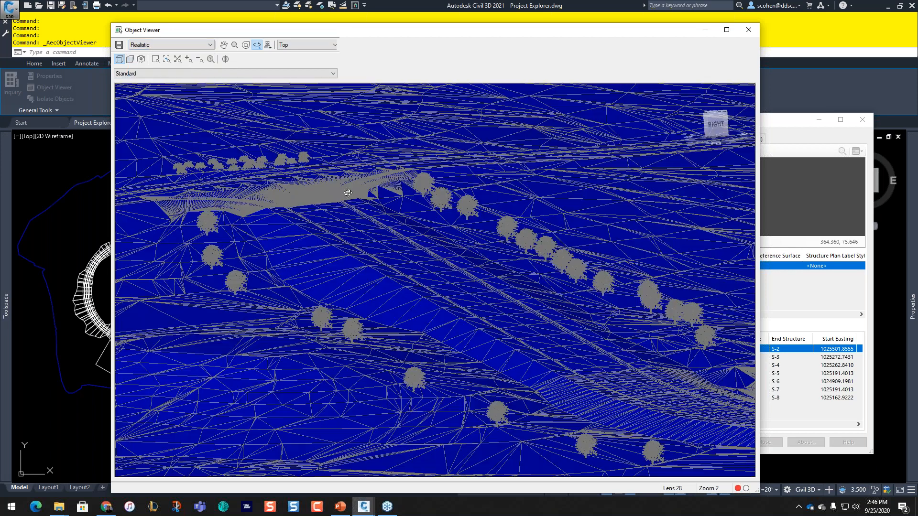
left_click(158, 47)
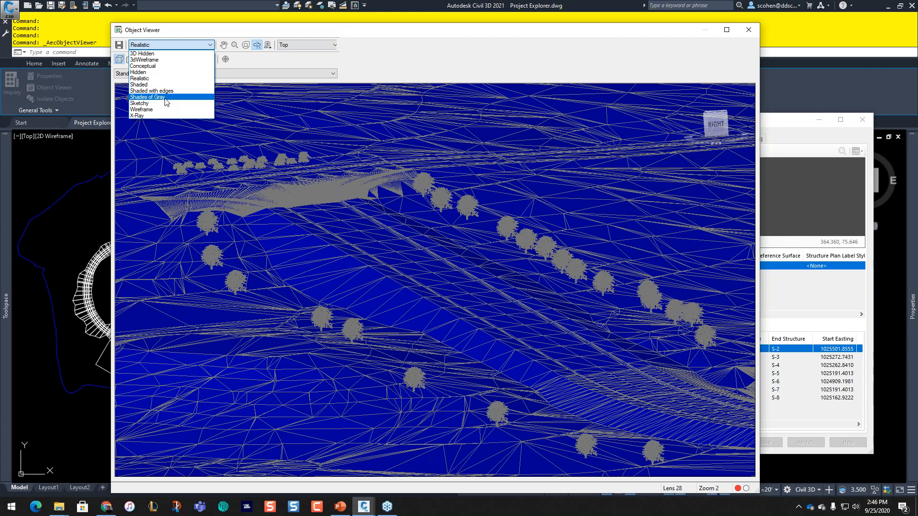
left_click(158, 97)
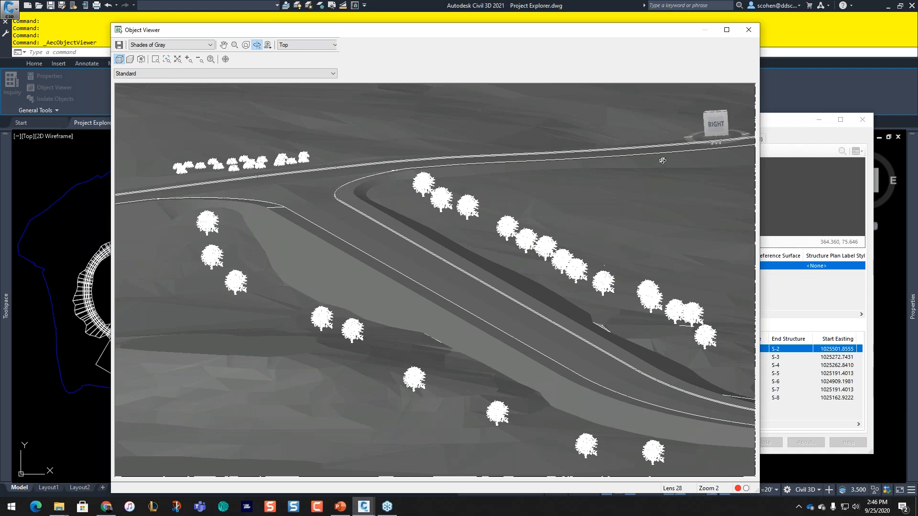
left_click(749, 30)
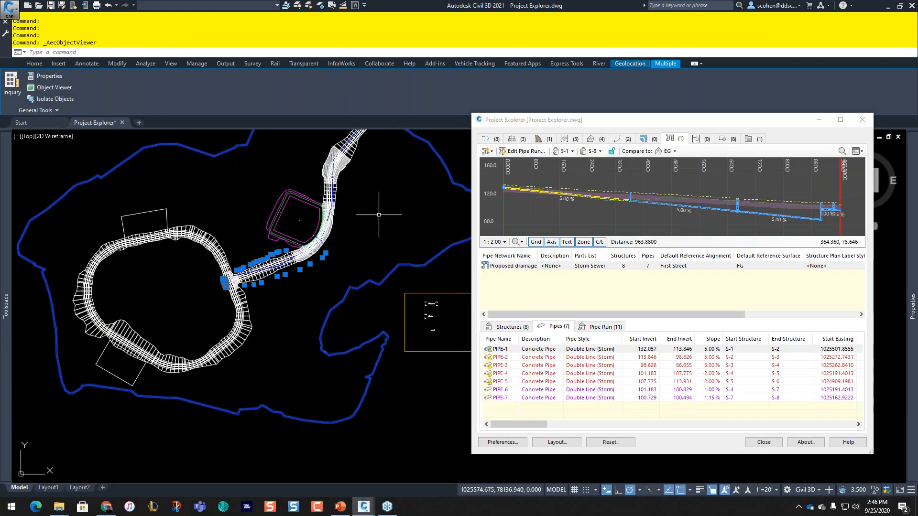
Step: Create a new object set from the JUNIPER TREE block in Project Explorer's block list
key("Escape")
key("Escape")
key("Escape")
left_click(722, 140)
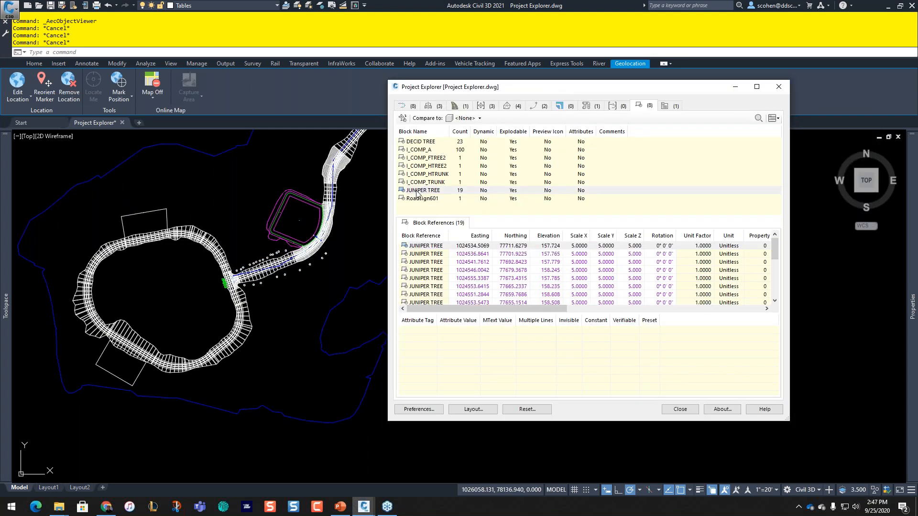
left_click(417, 191)
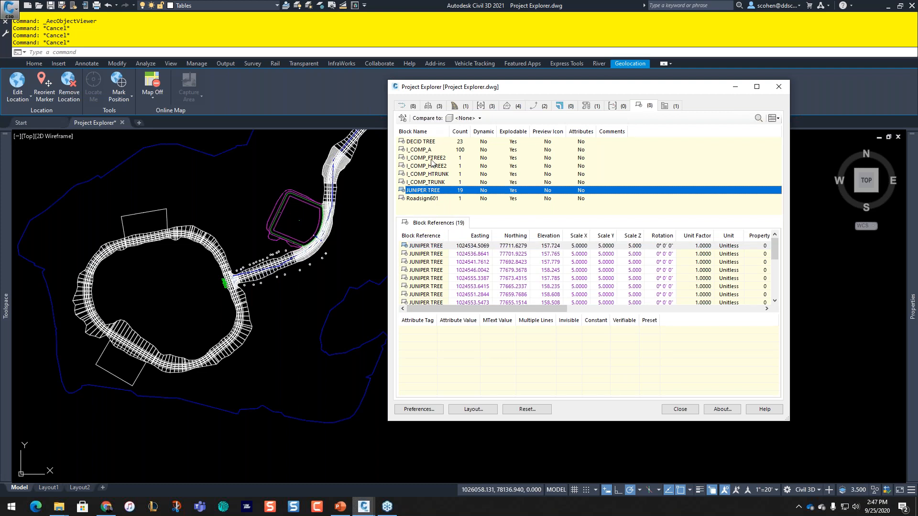
right_click(422, 193)
mouse_move(431, 200)
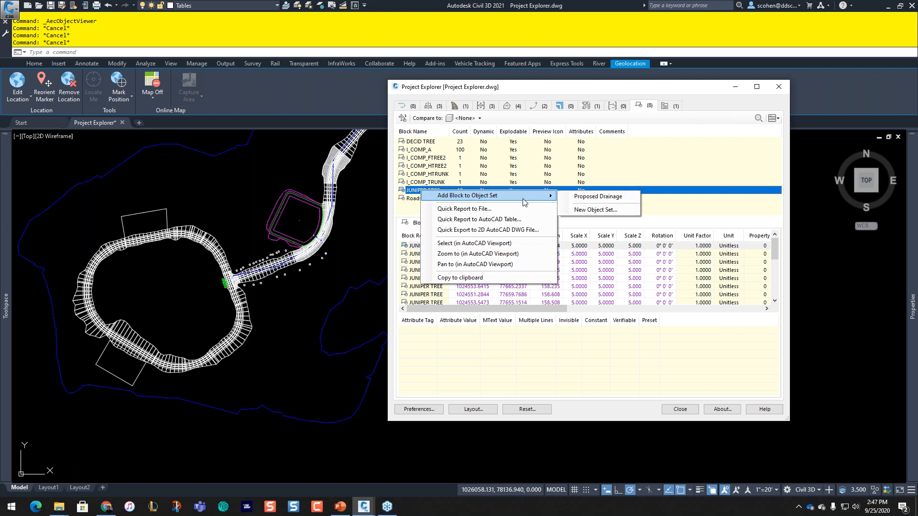
left_click(578, 211)
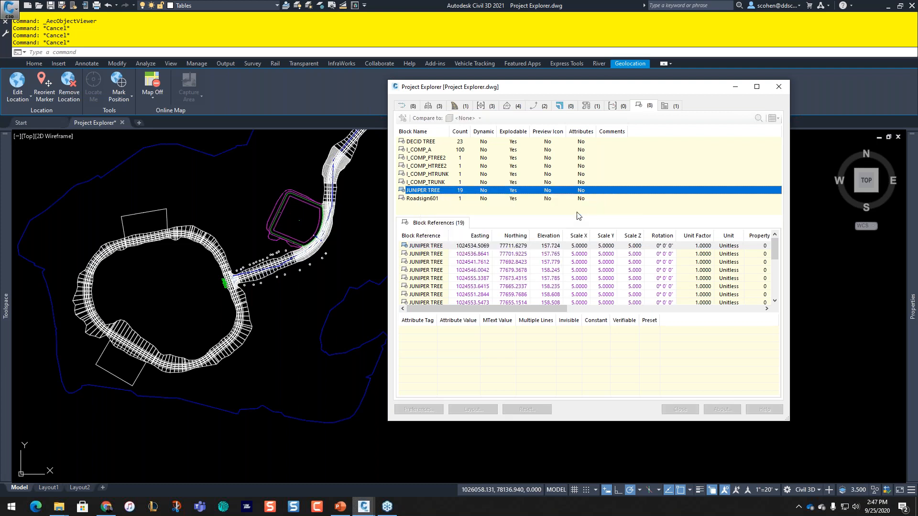
Step: Name the set TREES, export it dynamically to model-space AutoCAD tables, and edit its specific layout style
type("TREES")
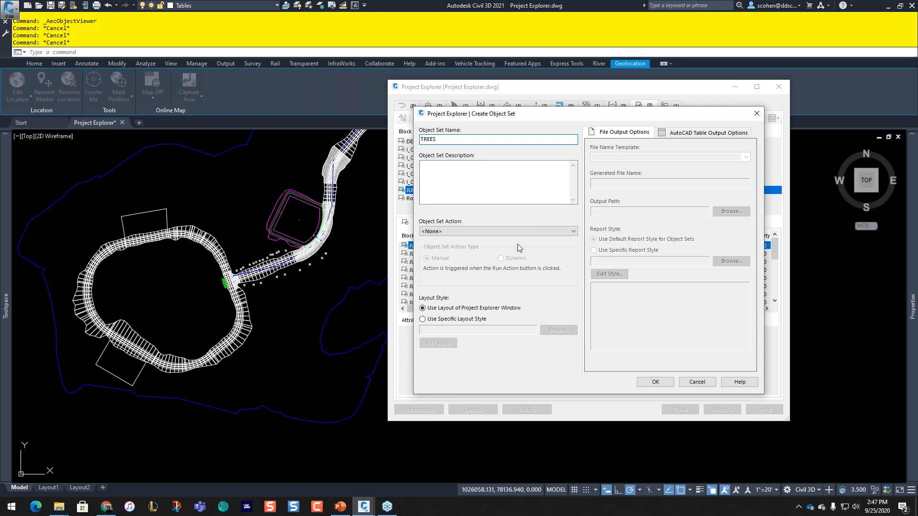
left_click(698, 133)
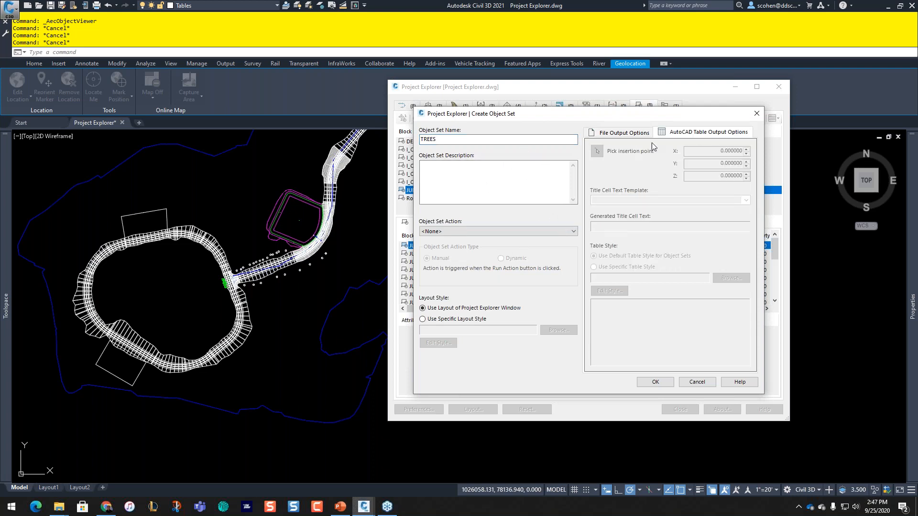
left_click(509, 232)
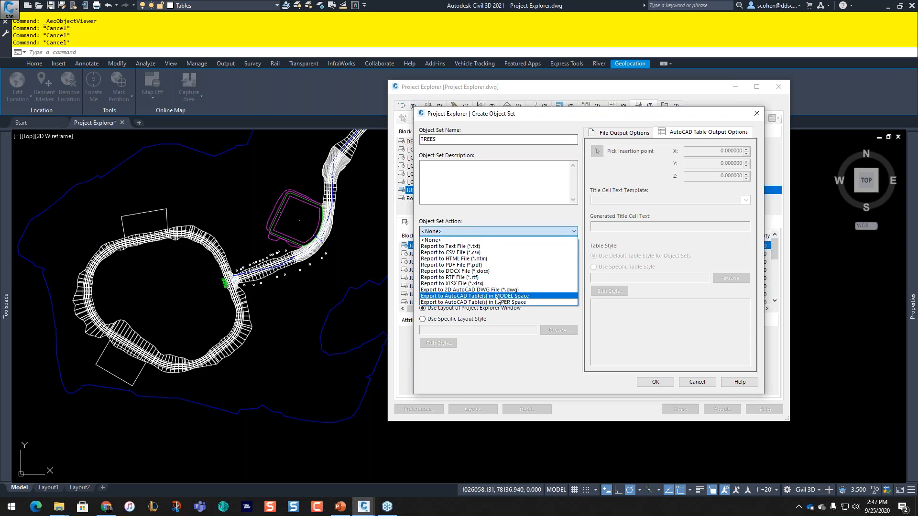
left_click(495, 298)
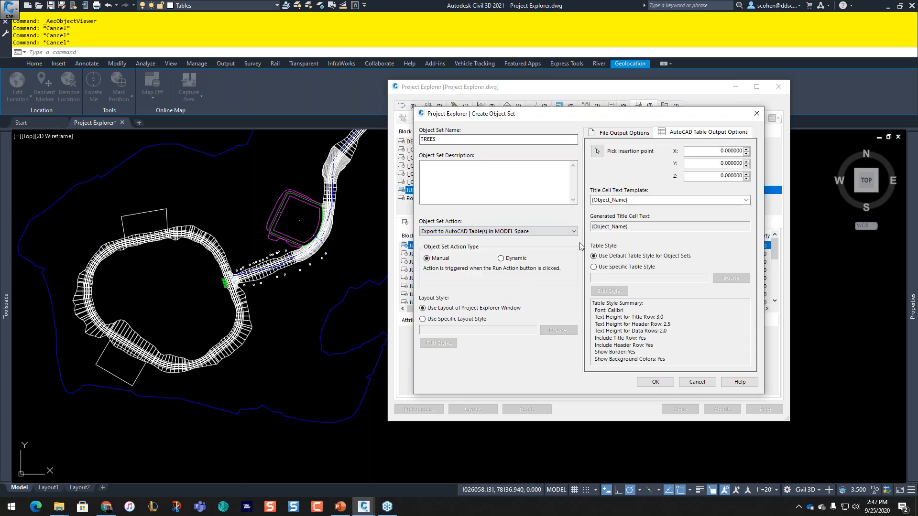
left_click(509, 259)
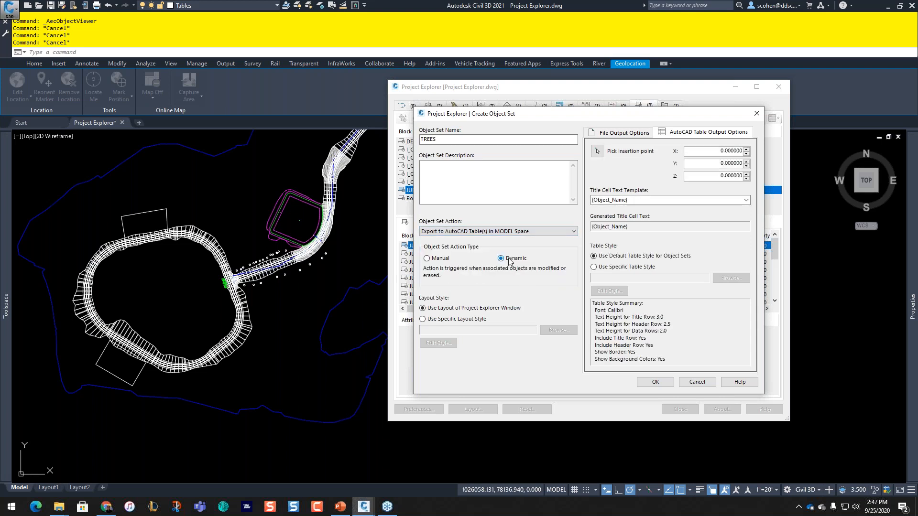
left_click(449, 320)
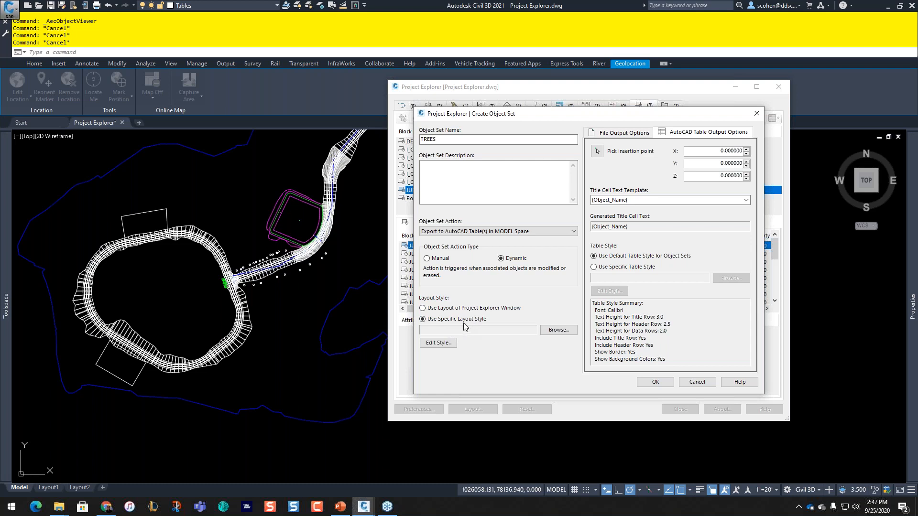
left_click(437, 345)
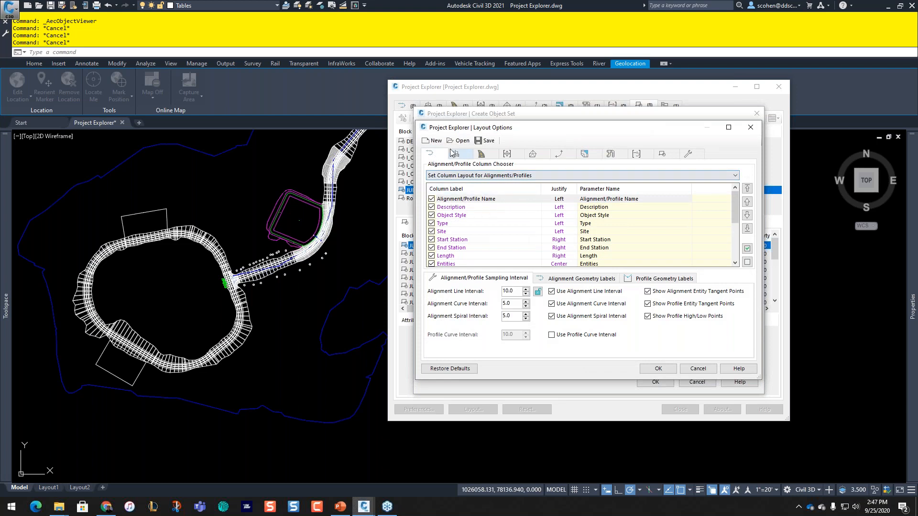
Step: In the AutoCAD Blocks columns, keep only Block Name and Count, relabelling Block Name as TREE TYPE
left_click(533, 153)
left_click(584, 153)
left_click(559, 153)
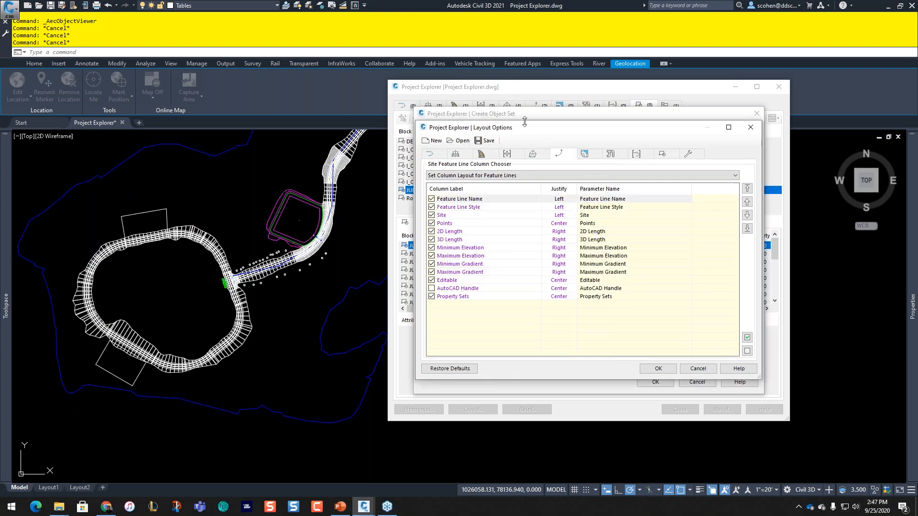
left_click(662, 154)
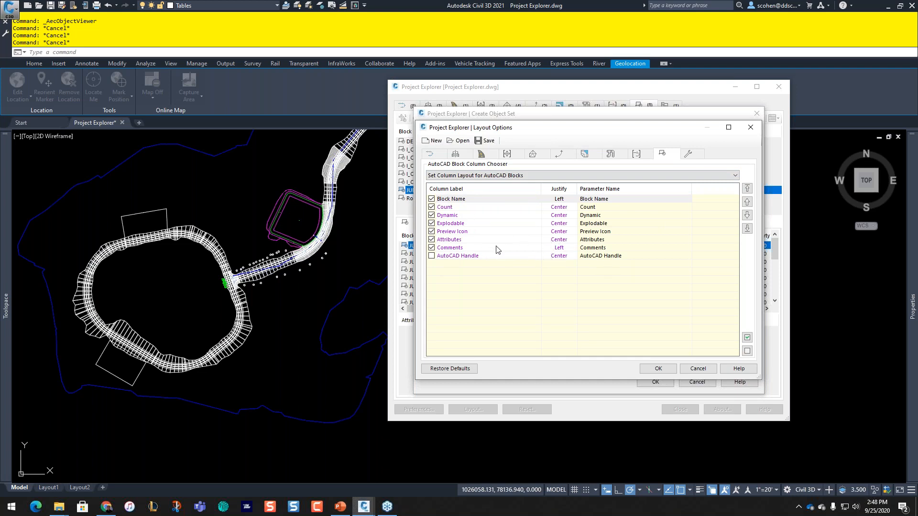
left_click(747, 351)
left_click(432, 199)
left_click(431, 207)
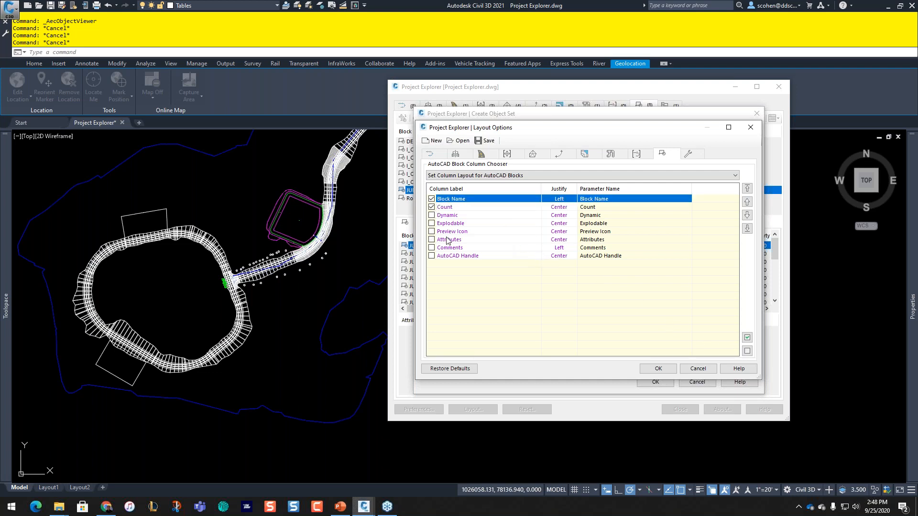
left_click(466, 201)
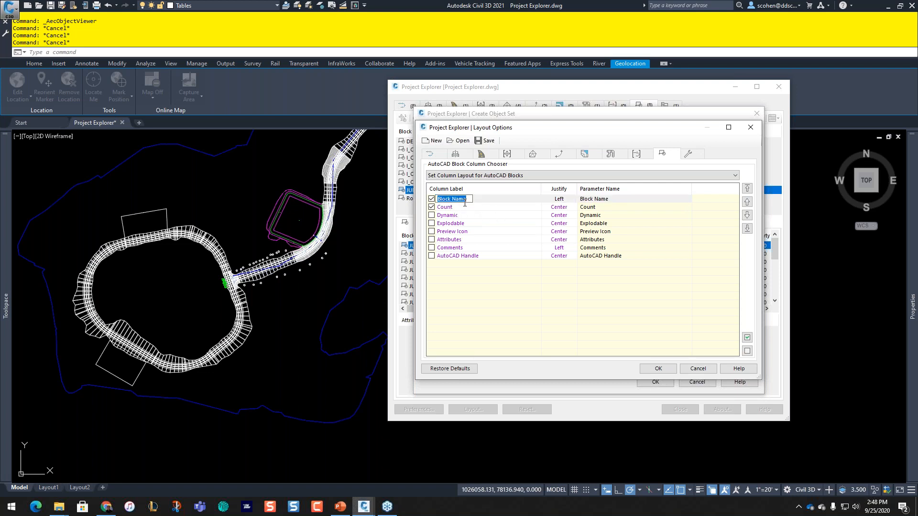
type("TREE TYPE")
key("Return")
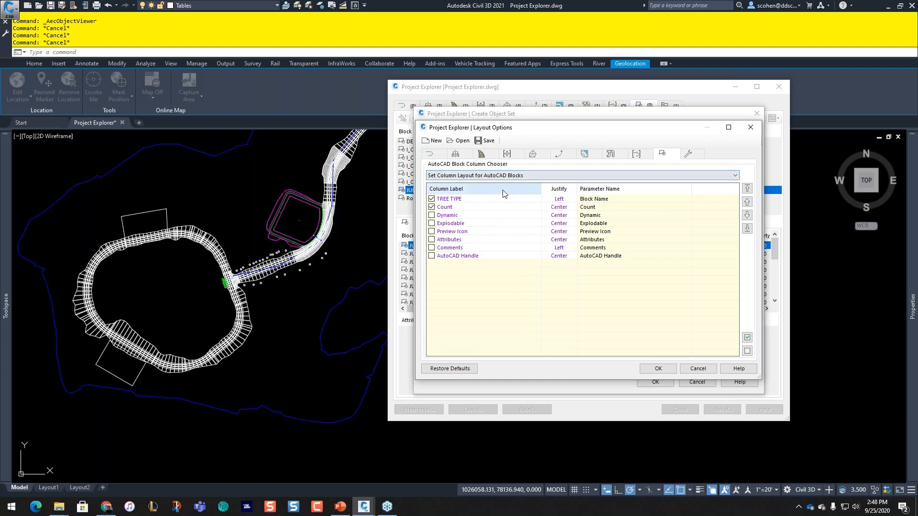
left_click(514, 182)
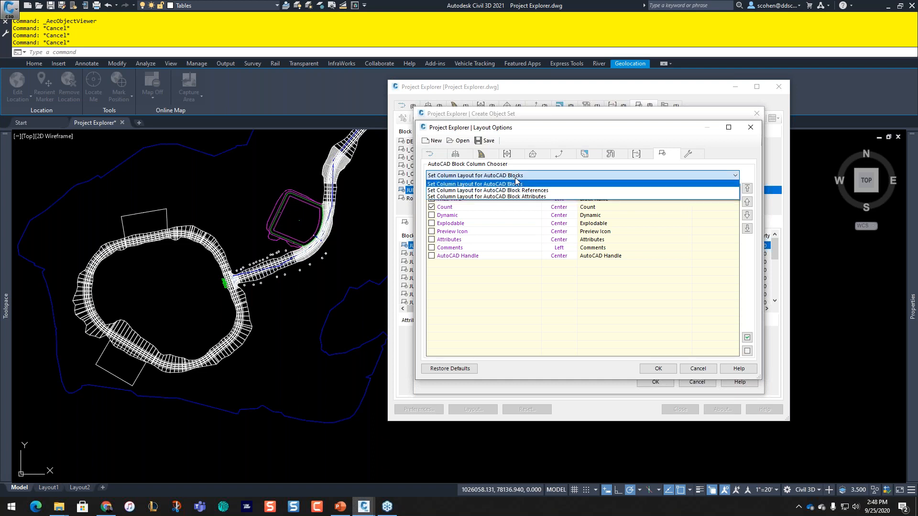
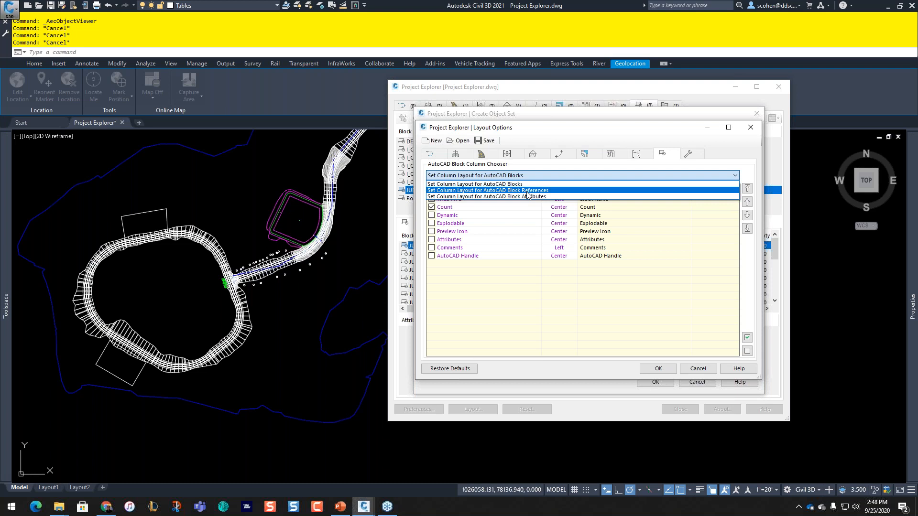
Step: Use the Block References layout with only Block Reference, Northing and Easting columns, Northing first
left_click(527, 191)
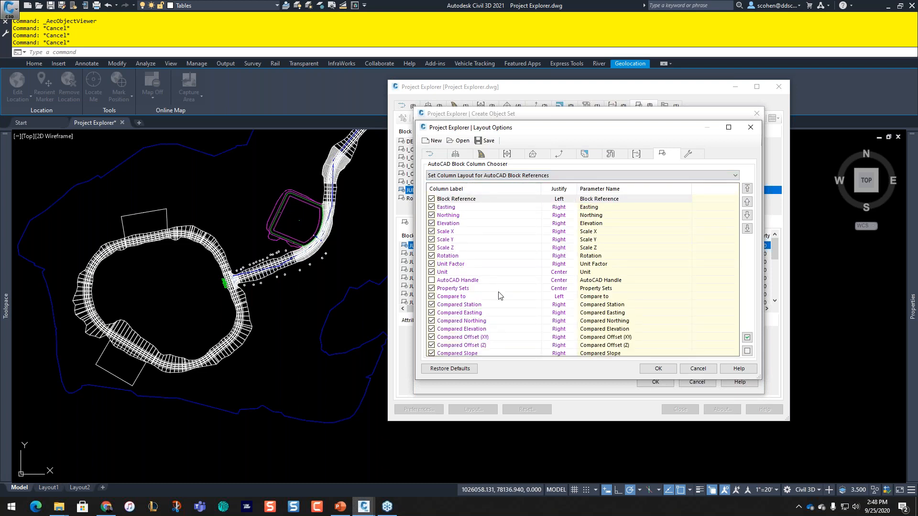
left_click(748, 351)
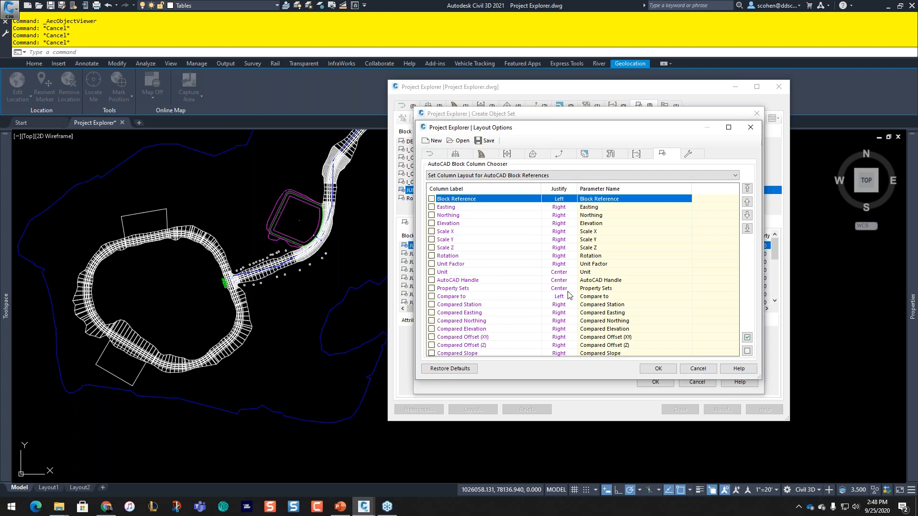
left_click(432, 199)
left_click(461, 223)
left_click(437, 216)
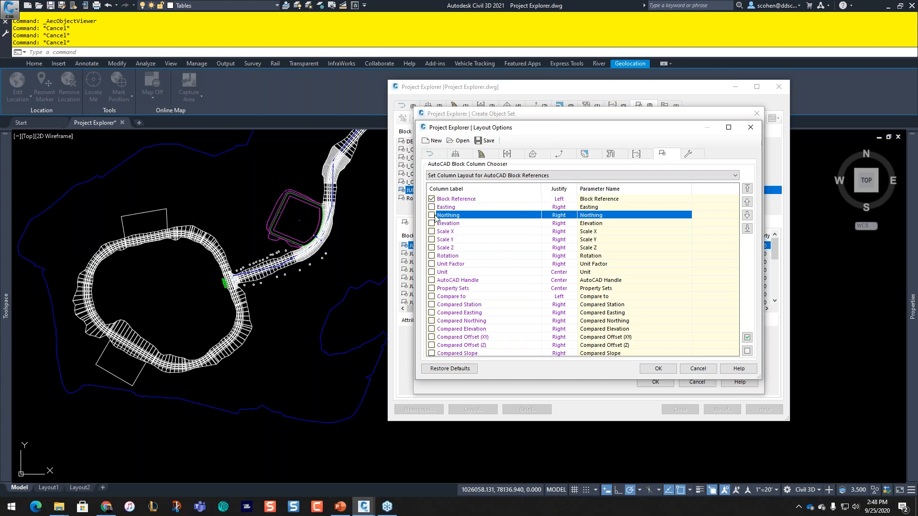
left_click(432, 215)
left_click(748, 203)
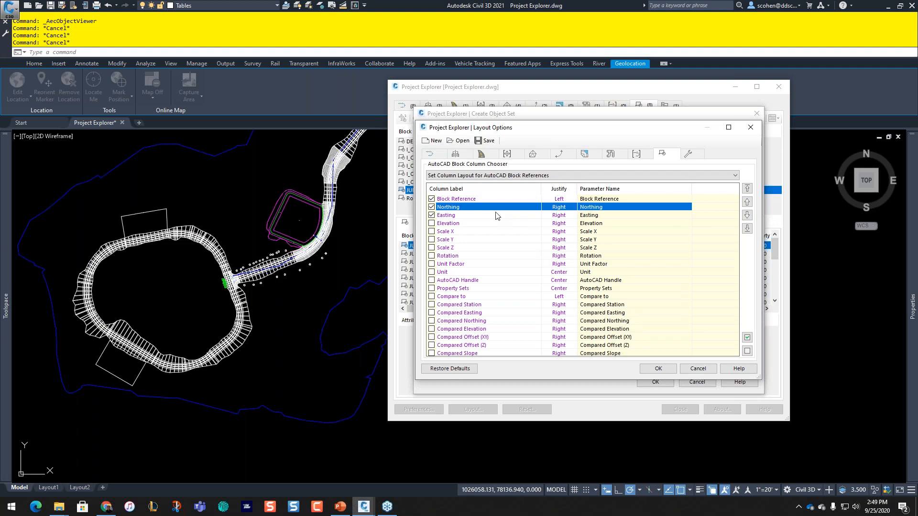
Step: Relabel the Block Reference column as TREE TYPE and save the layout as TREES
left_click(468, 199)
left_click(468, 201)
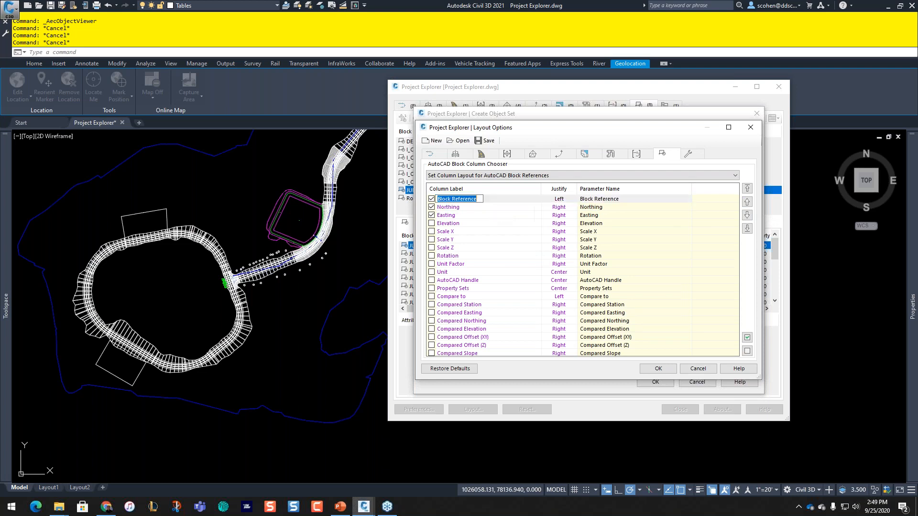
type("TREE TYPE")
key("Return")
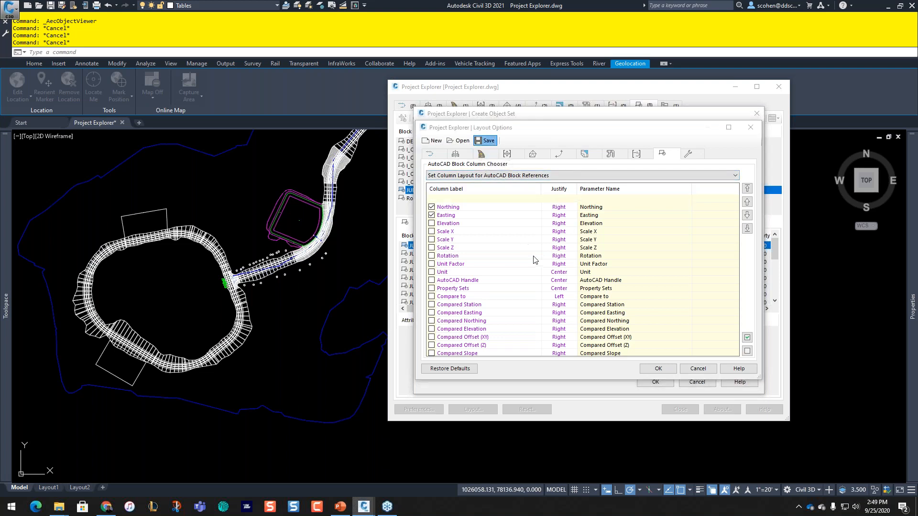
type("TREES")
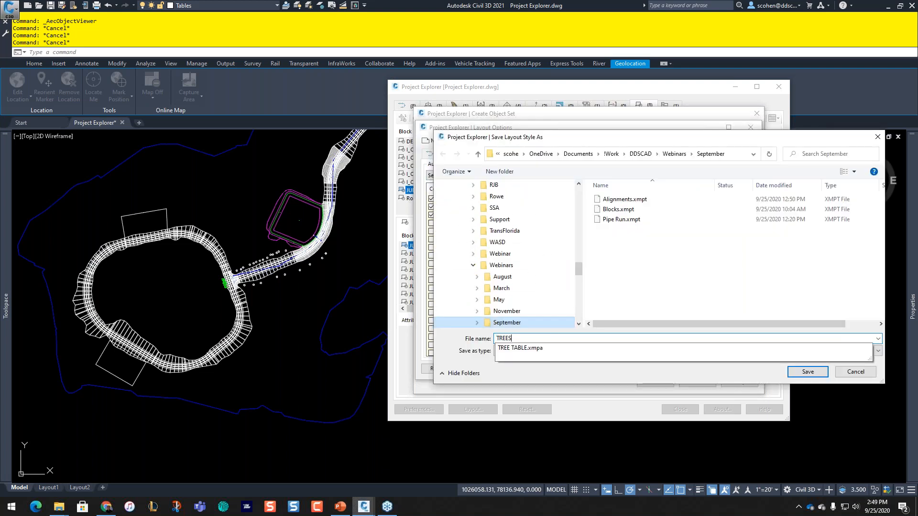
left_click(805, 372)
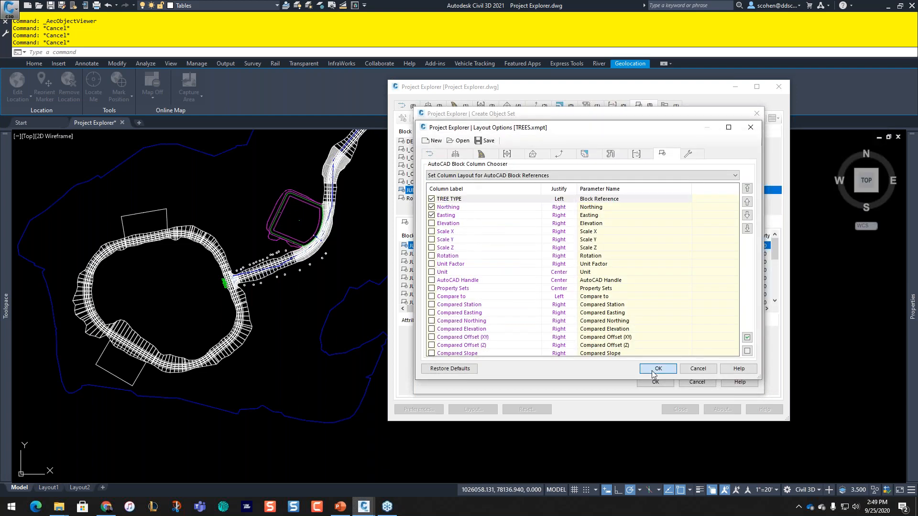
left_click(658, 369)
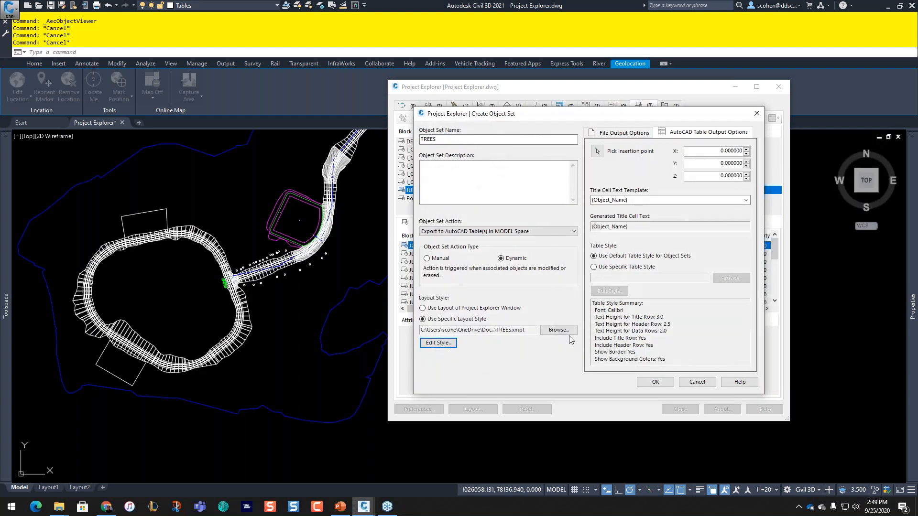
Step: Use a specific table style with cell margin and title, header and data text sizes of 1
left_click(616, 268)
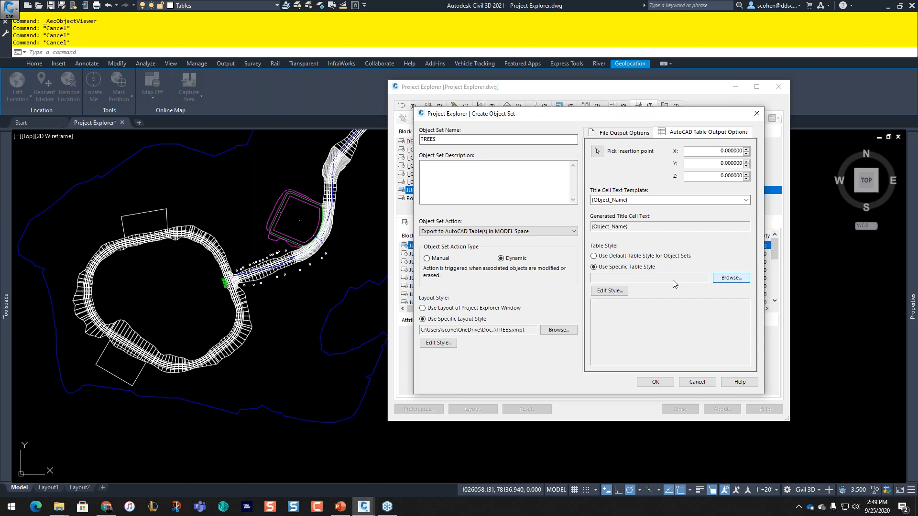
left_click(612, 294)
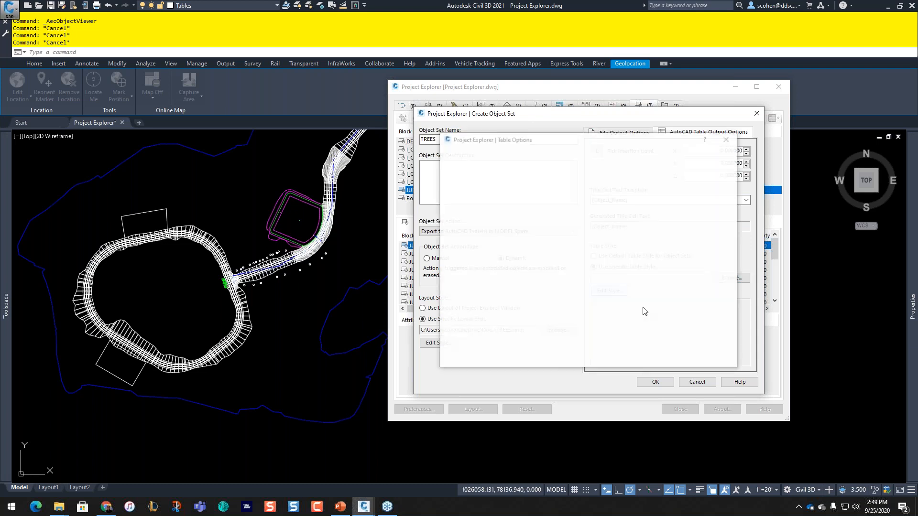
left_click_drag(564, 247, 525, 271)
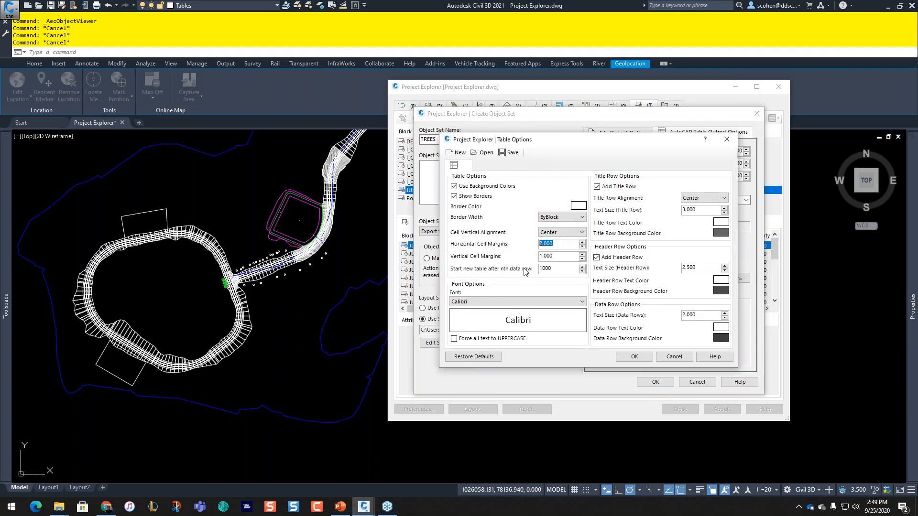
type("1")
left_click_drag(702, 210, 684, 211)
type("1")
left_click_drag(702, 268, 657, 289)
type("1")
left_click(697, 315)
left_click_drag(697, 314, 663, 319)
type("1")
Step: Turn off background colours, use the FDOT font, and save the style as Tree Table Style
left_click(484, 190)
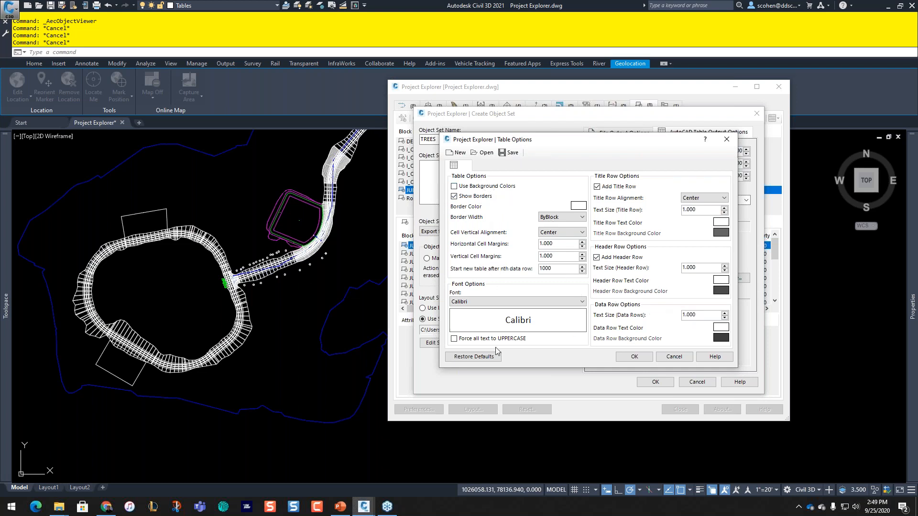
left_click(577, 304)
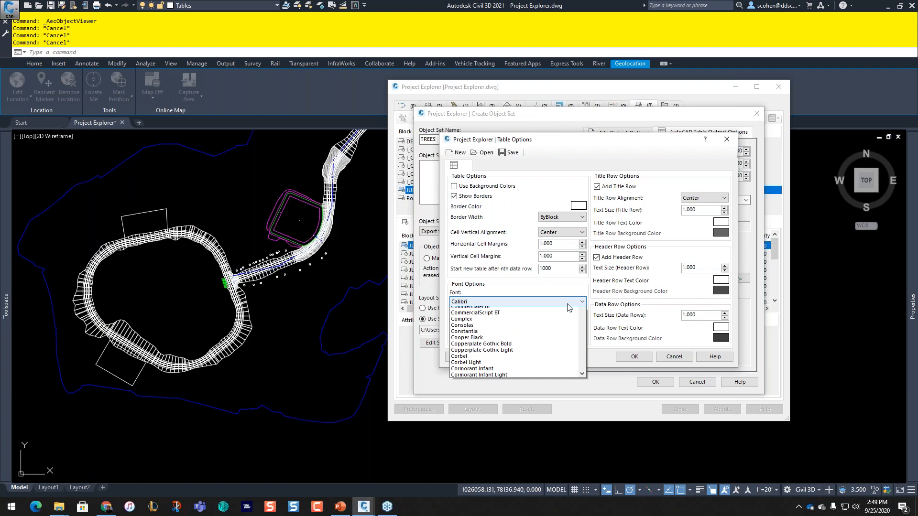
scroll(478, 430, "down", 4)
left_click(468, 490)
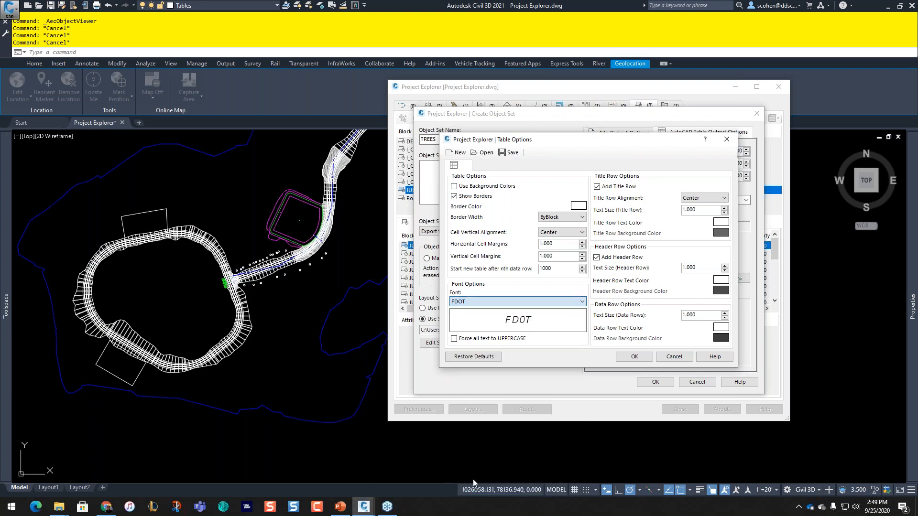
left_click(510, 152)
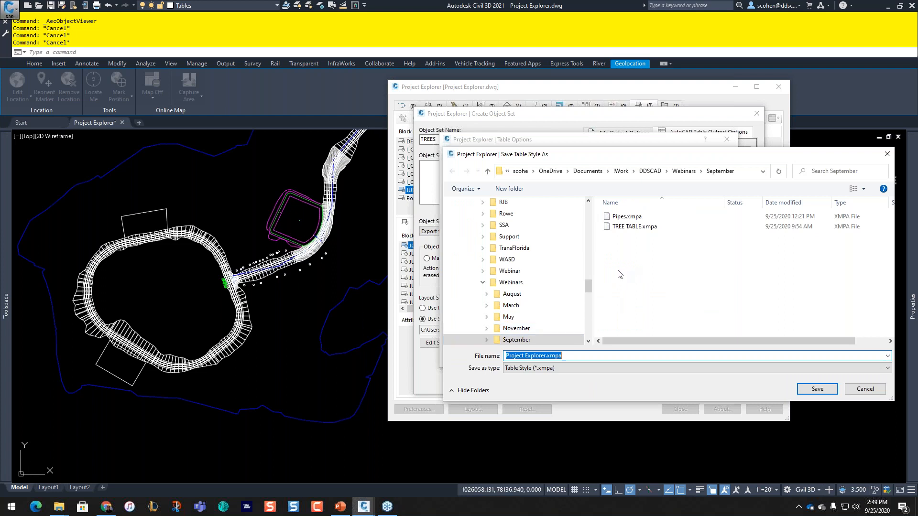
type("Tree St")
key("BackSpace")
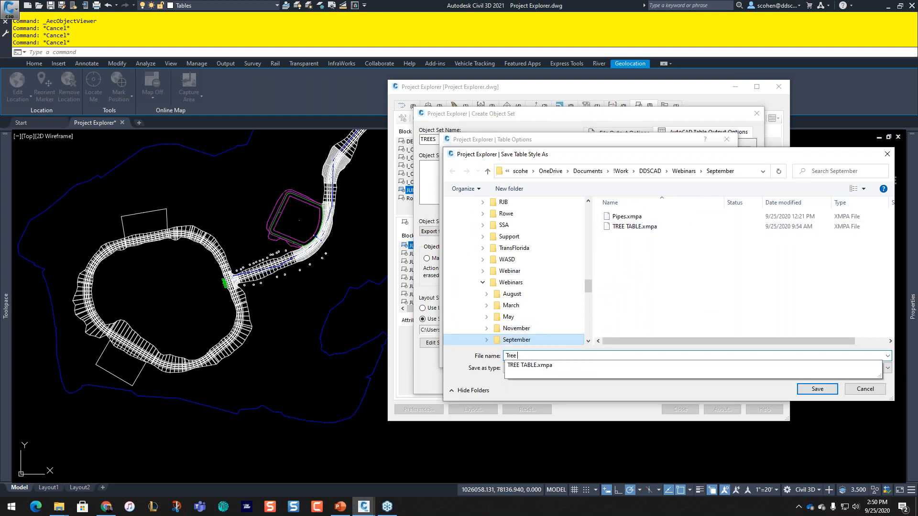
type("Table Style")
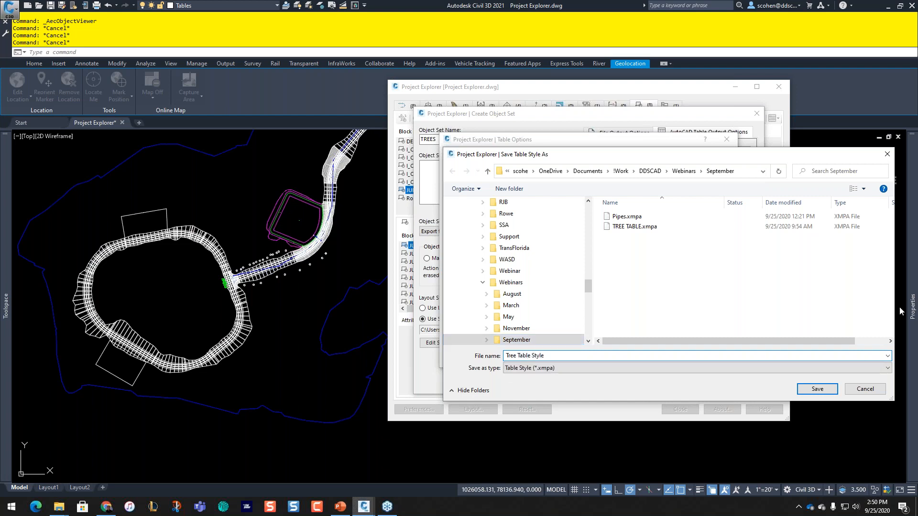
left_click(818, 389)
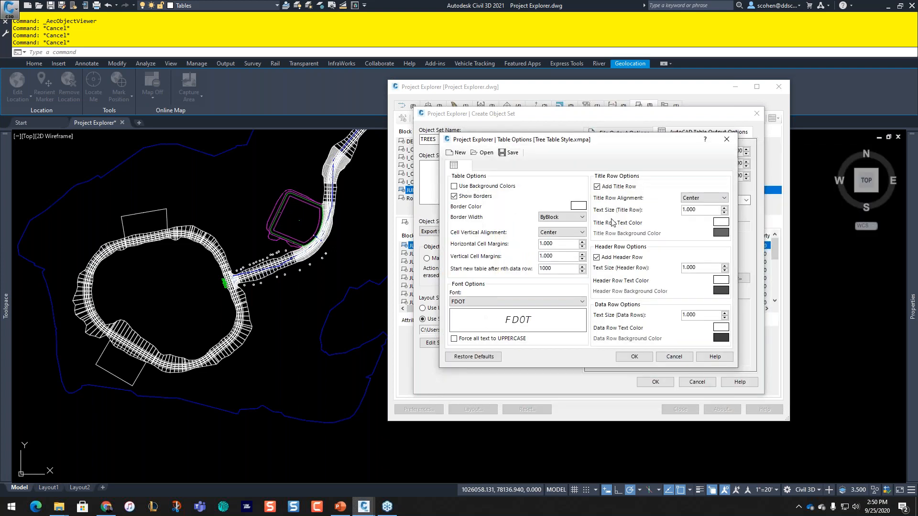
left_click(640, 358)
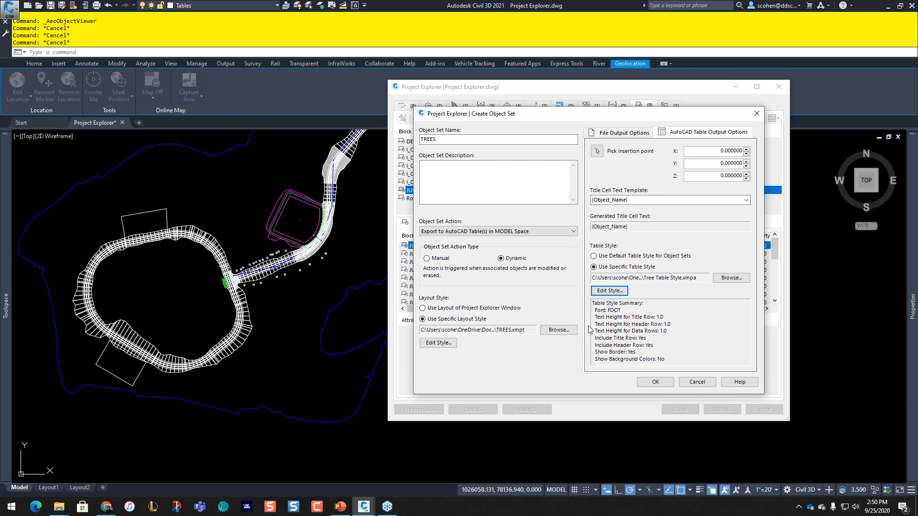
Step: Place the TREES table beside the existing tables in the TABLES area and create the object set
left_click(600, 158)
left_click(598, 151)
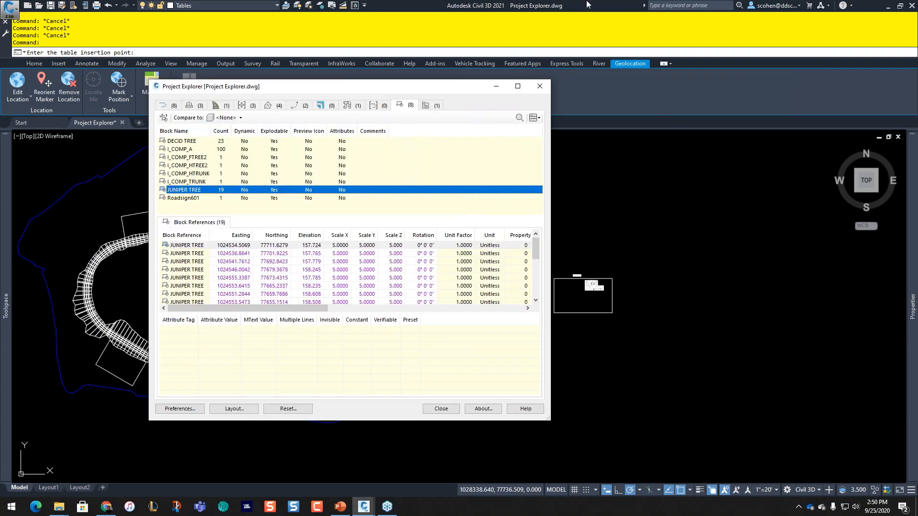
middle_click_drag(652, 262, 754, 248)
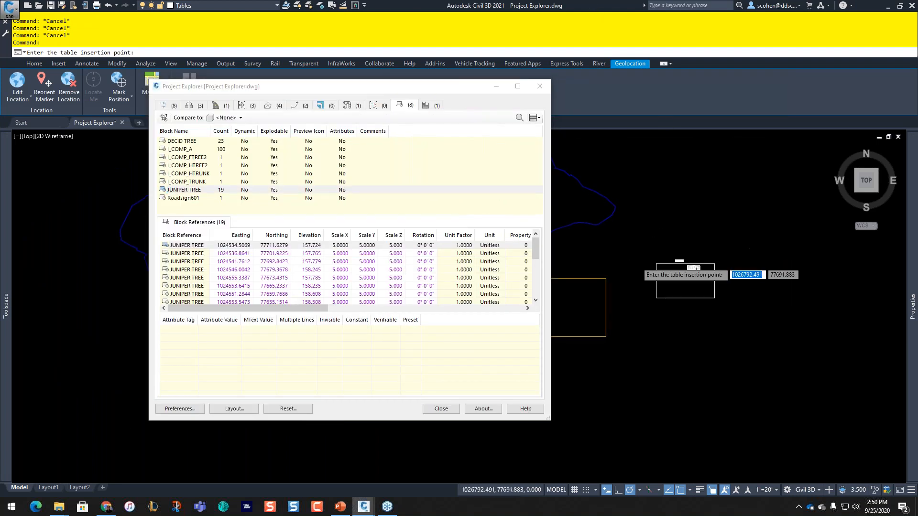
scroll(646, 249, "up", 3)
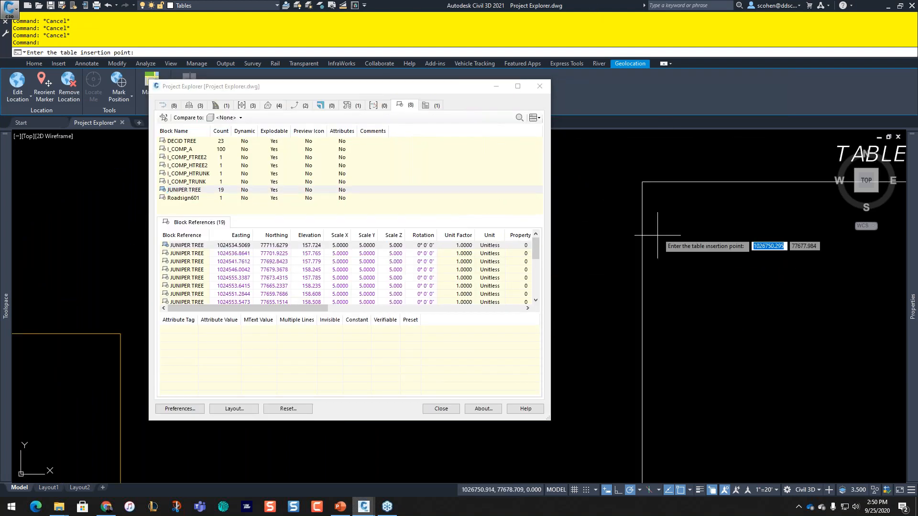
scroll(657, 235, "down", 2)
middle_click_drag(718, 219, 665, 255)
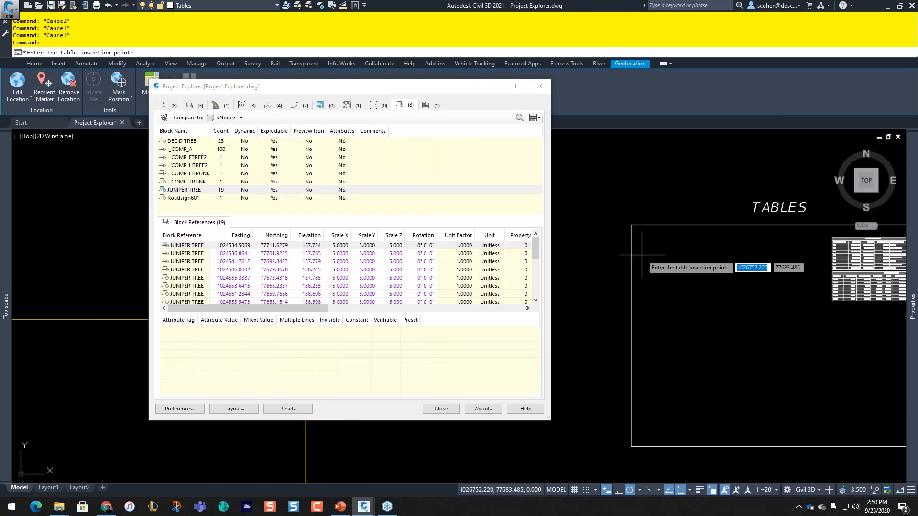
left_click(305, 320)
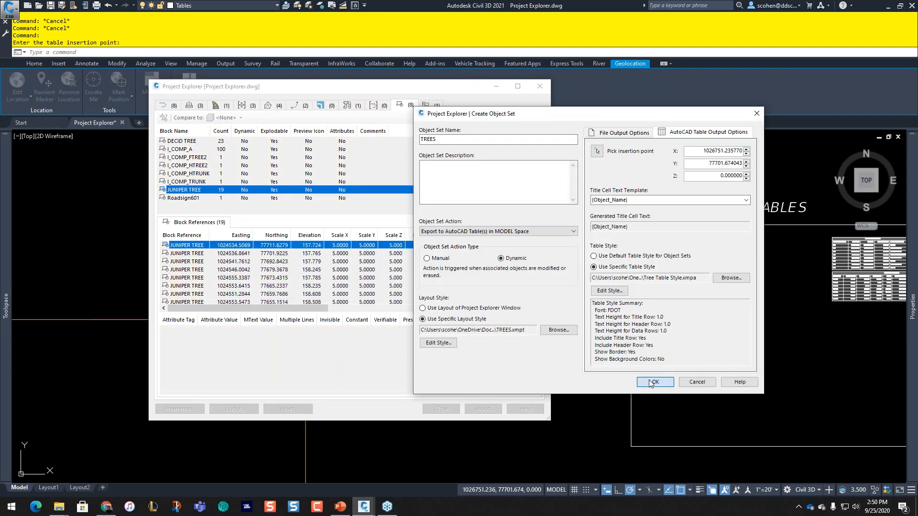
left_click(651, 384)
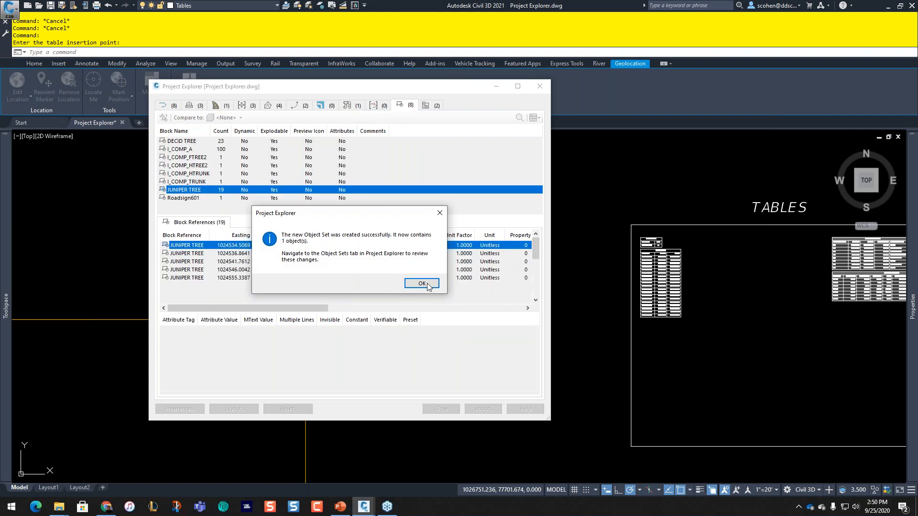
left_click(427, 287)
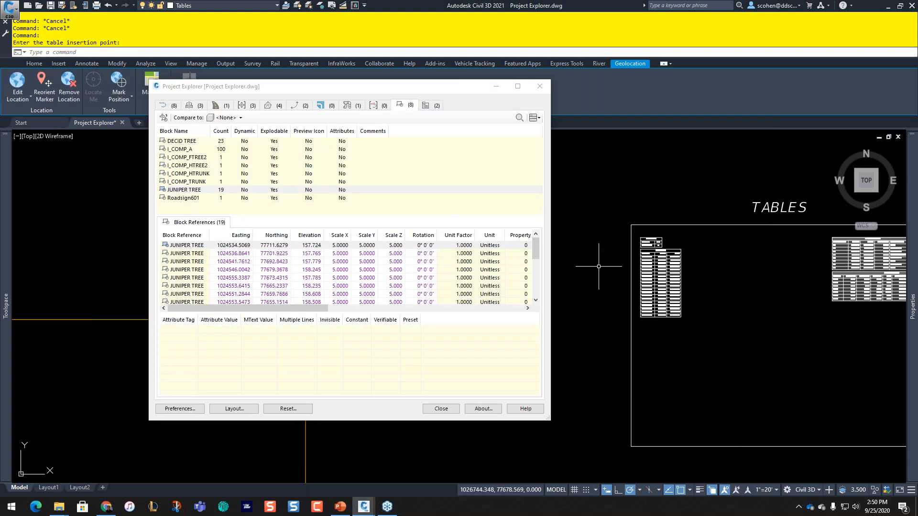
Step: Zoom and pan to frame both JUNIPER TREE tables, the count of 19 and the coordinate rows
scroll(617, 240, "up", 2)
scroll(667, 267, "up", 6)
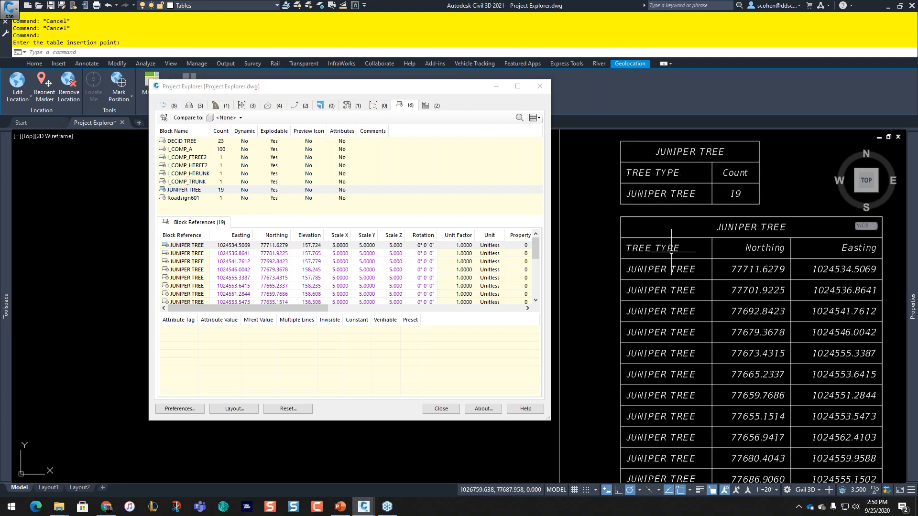
scroll(672, 250, "down", 2)
middle_click_drag(703, 266, 676, 216)
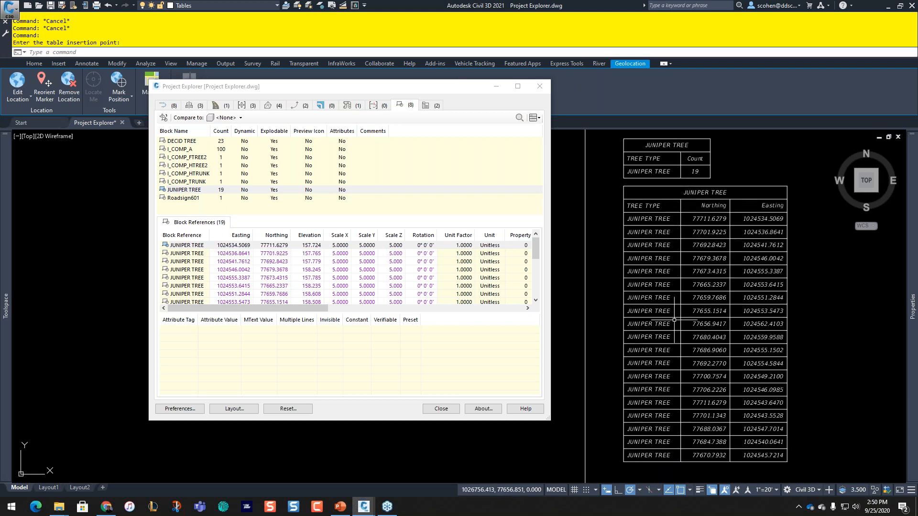
scroll(649, 268, "down", 4)
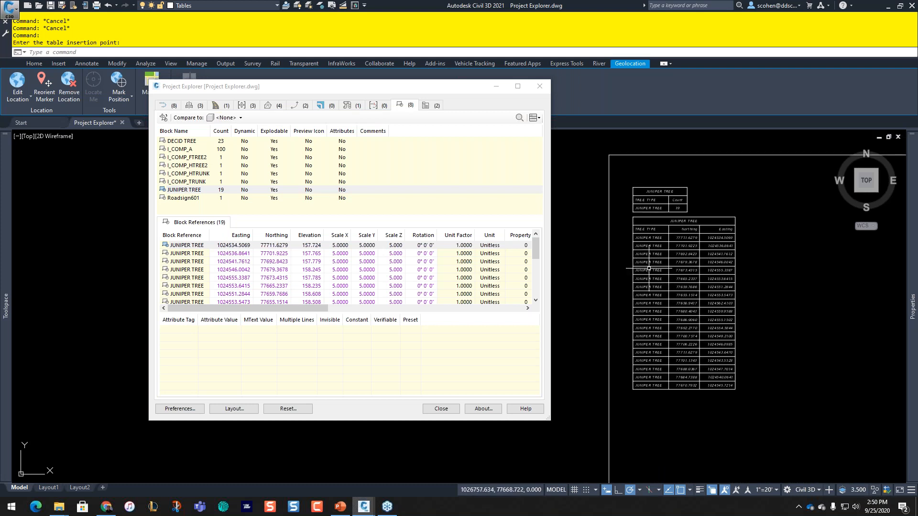
middle_click_drag(663, 290, 681, 243)
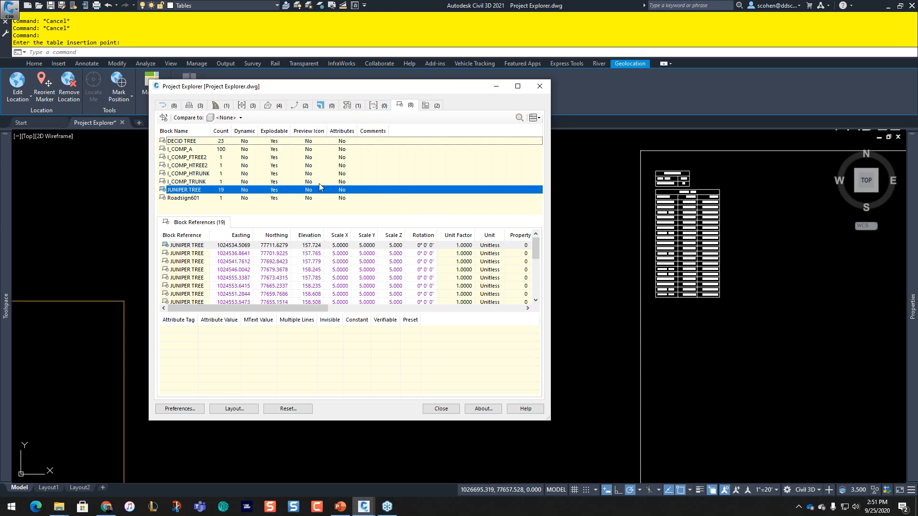
Step: Add the DECID TREE block to the TREES object set
right_click(177, 143)
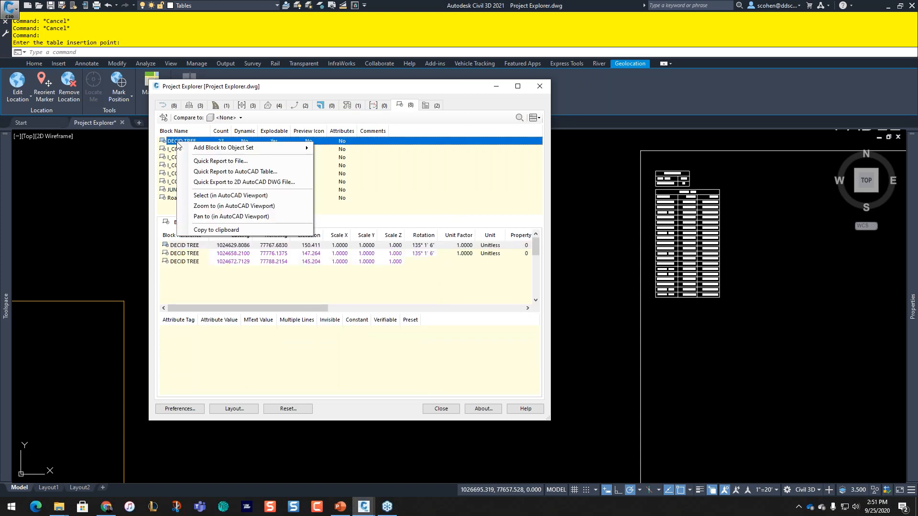
mouse_move(202, 151)
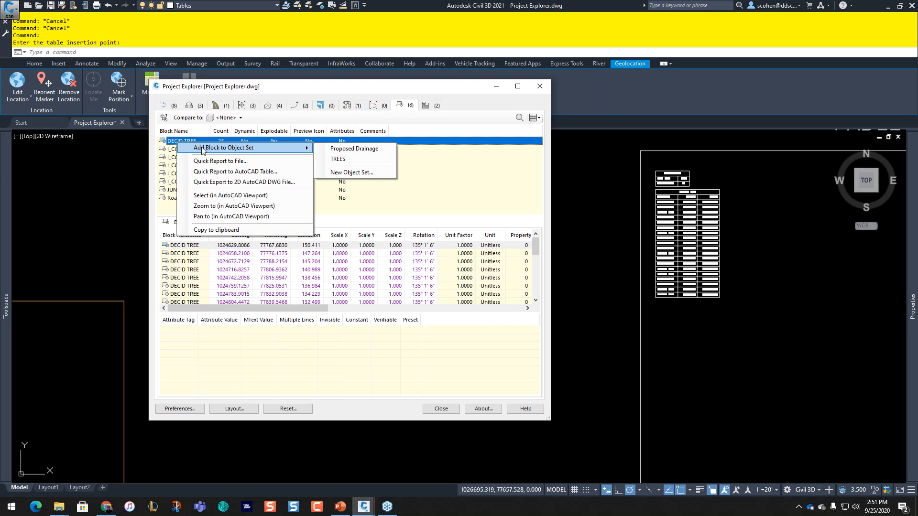
left_click(346, 160)
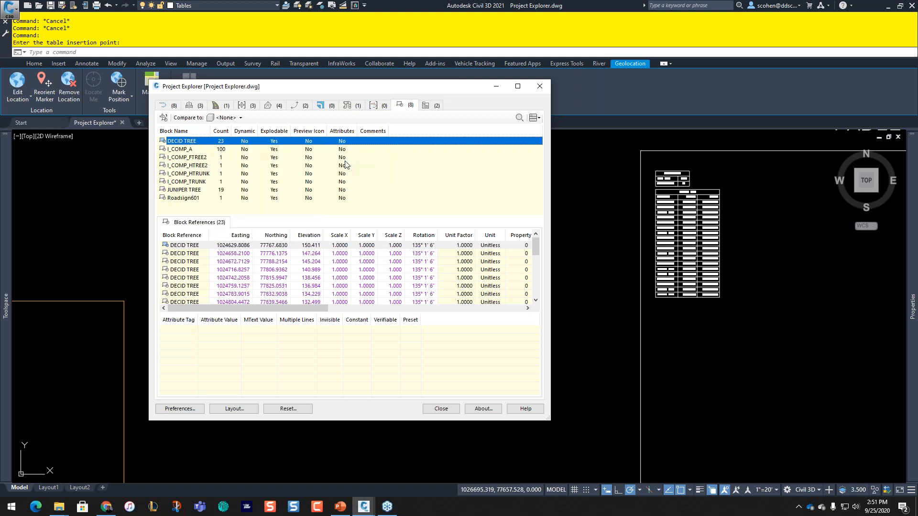
left_click(423, 281)
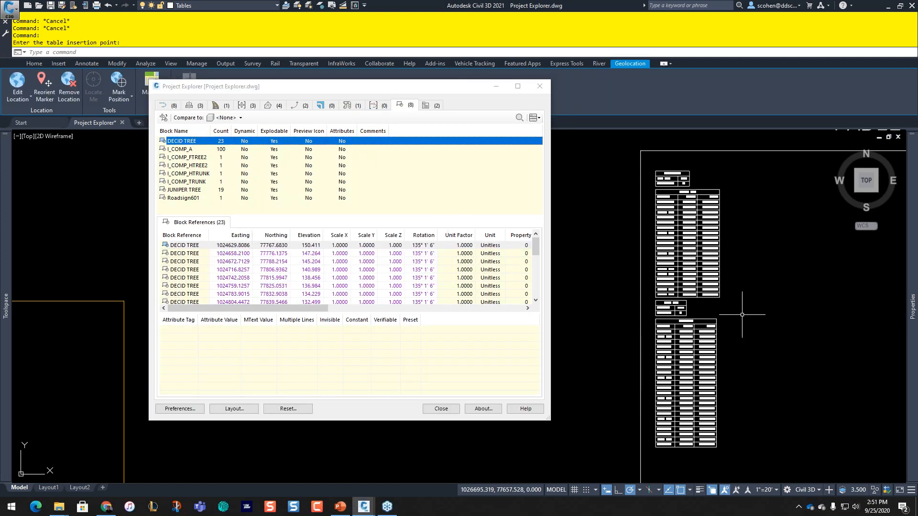
Step: Zoom to the new DECID TREE tables and move Project Explorer out of the way
scroll(605, 356, "up", 4)
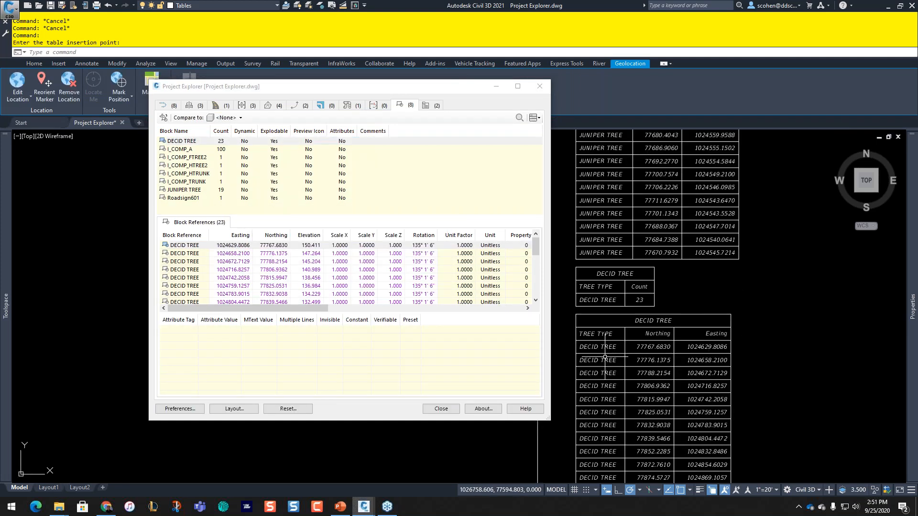
scroll(605, 357, "up", 2)
middle_click_drag(638, 378, 636, 301)
scroll(642, 297, "down", 2)
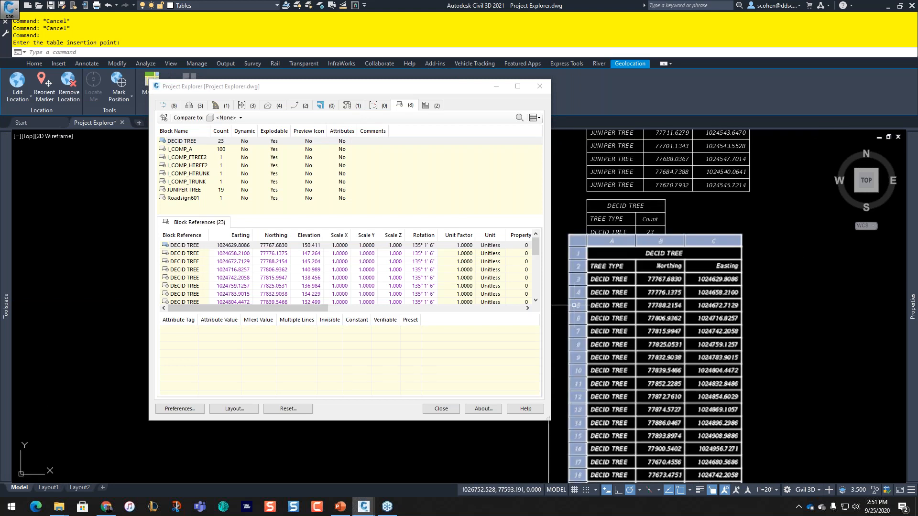
mouse_move(394, 81)
left_mouse_down()
mouse_move(316, 106)
mouse_move(0, 162)
left_mouse_up()
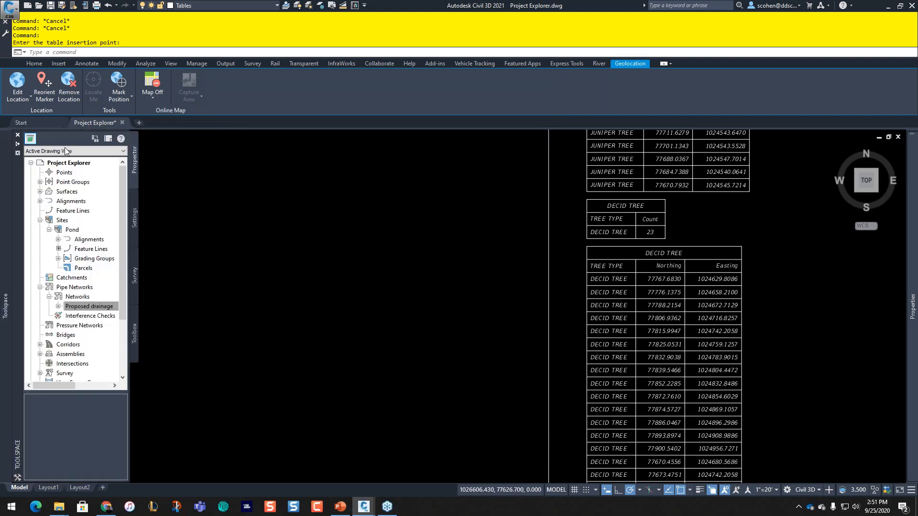
Step: Split model space into two vertical viewports
left_click(18, 136)
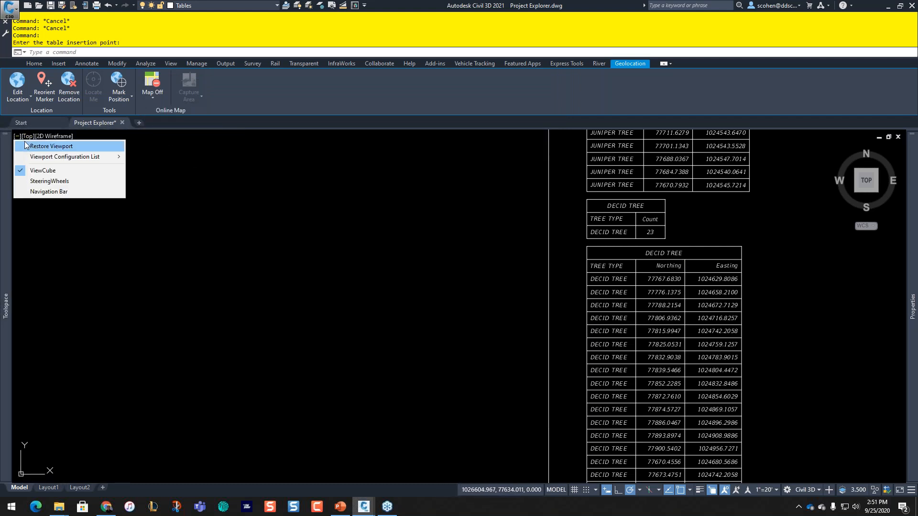
mouse_move(64, 157)
left_click(146, 183)
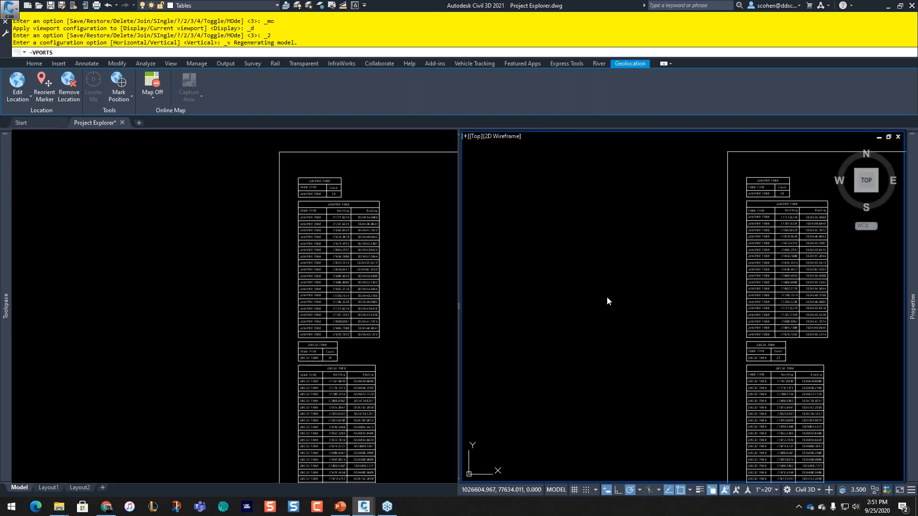
left_click(559, 305)
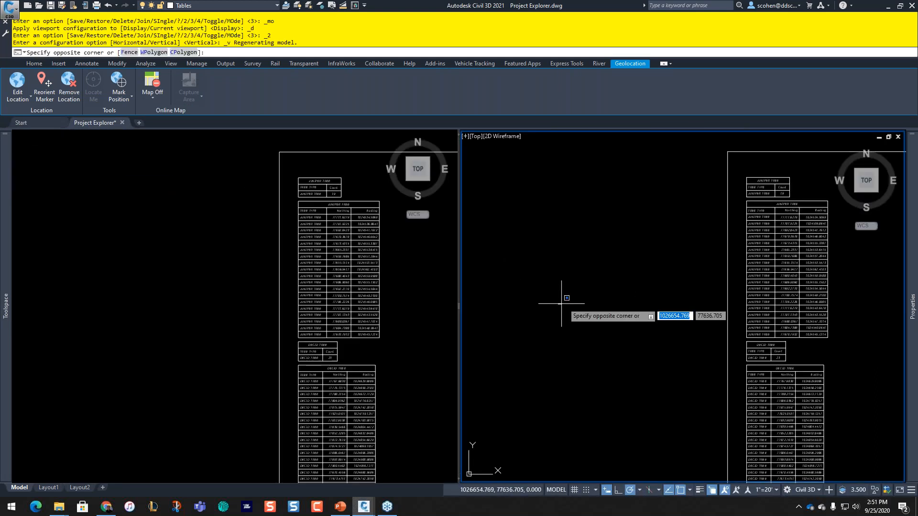
left_click(604, 292)
middle_click_drag(636, 300, 551, 262)
Step: Center the left viewport on the green trees beside the road corridor
left_click(397, 265)
scroll(398, 265, "down", 5)
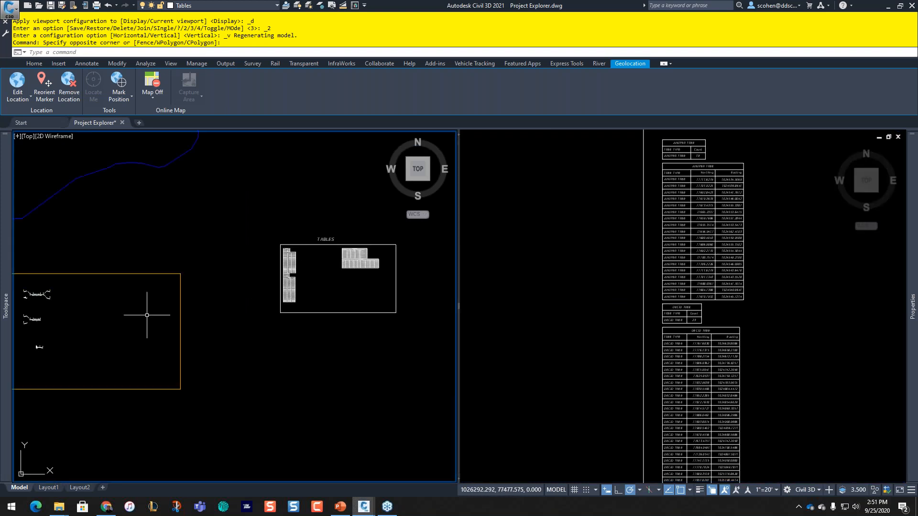
middle_click_drag(146, 314, 368, 295)
middle_click_drag(204, 294, 313, 293)
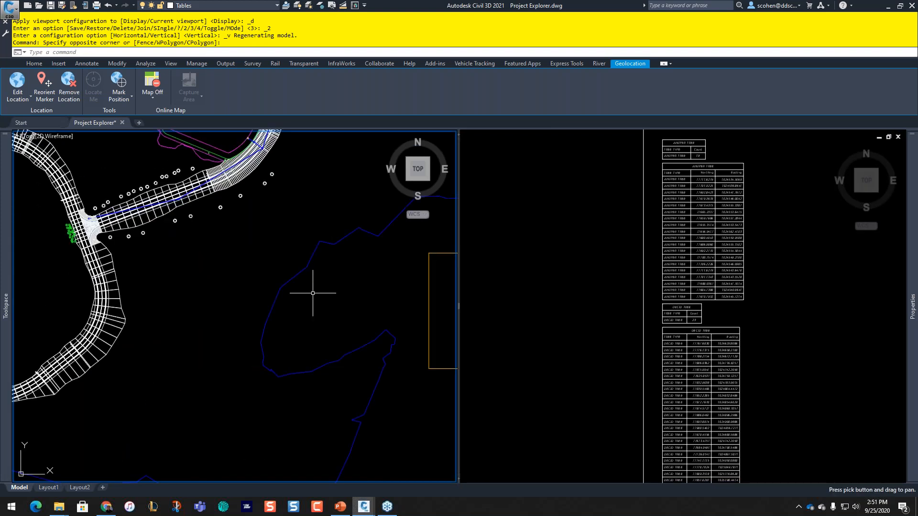
scroll(43, 245, "up", 3)
middle_click_drag(42, 245, 257, 280)
Step: Copy the 19 juniper trees to the west of the originals with COPY
scroll(180, 282, "up", 3)
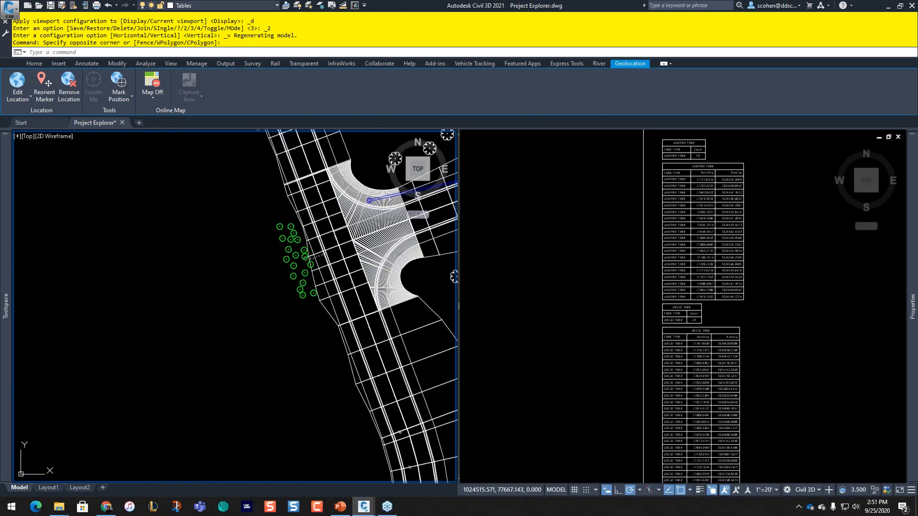
type("c")
key("Return")
left_click(206, 350)
left_click(330, 233)
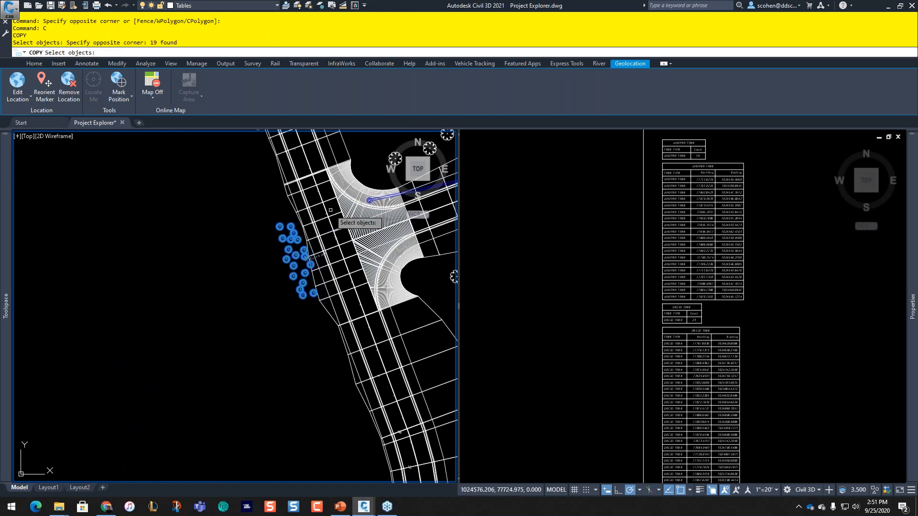
key("Return")
left_click(241, 247)
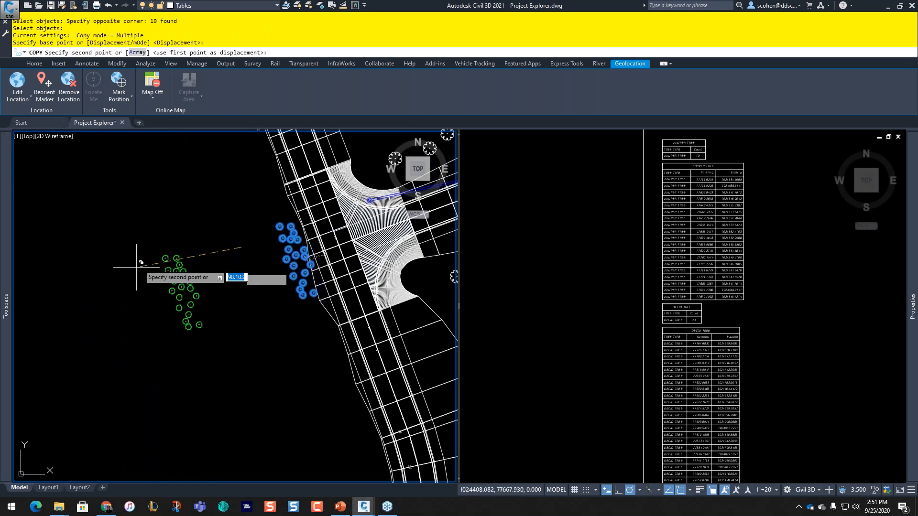
left_click(154, 247)
key("Return")
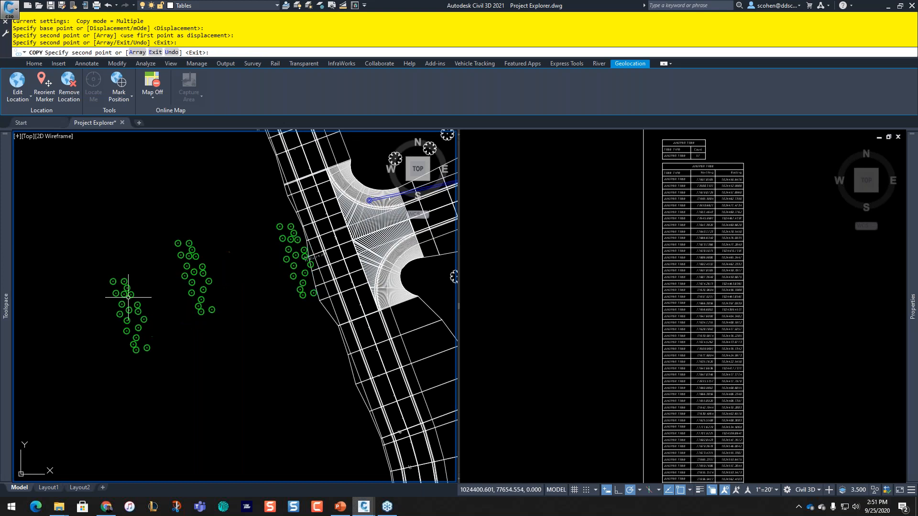
key("Escape")
key("Escape")
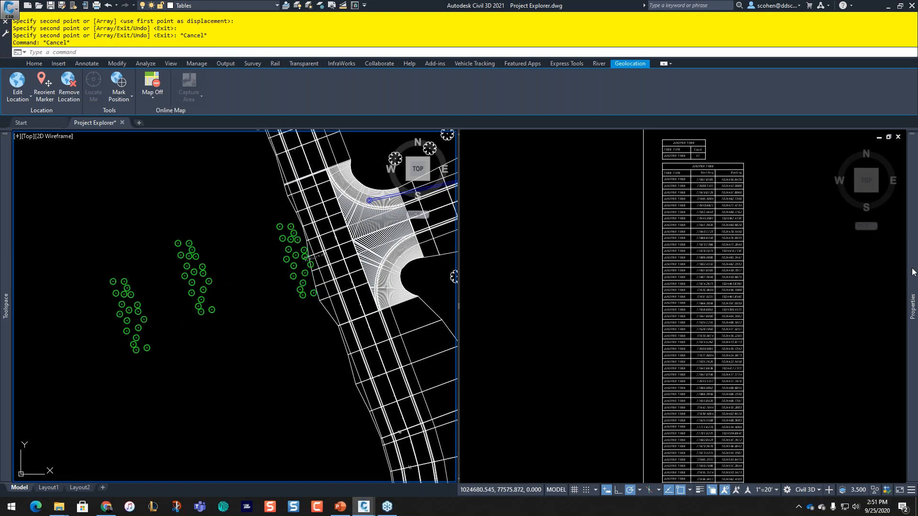
left_click(625, 222)
Step: Zoom out over the TABLES area and select the long juniper coordinate table
scroll(685, 296, "down", 2)
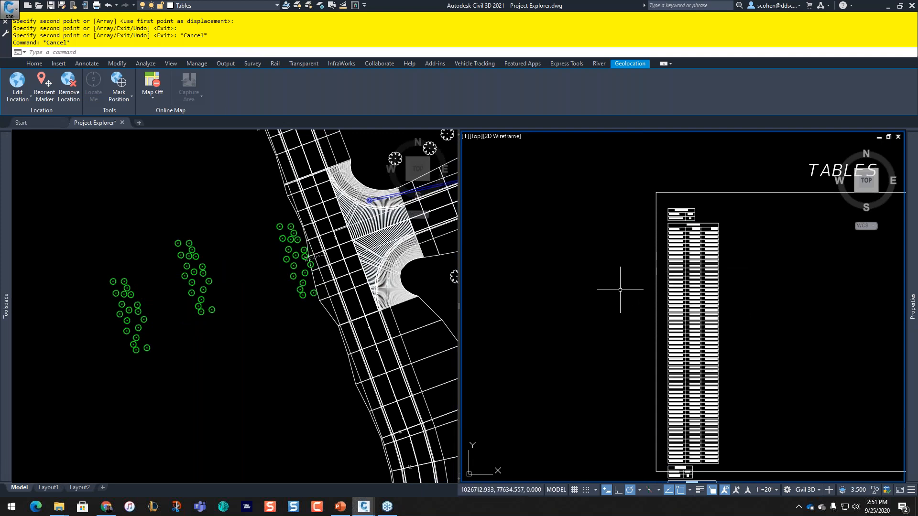
mouse_move(609, 316)
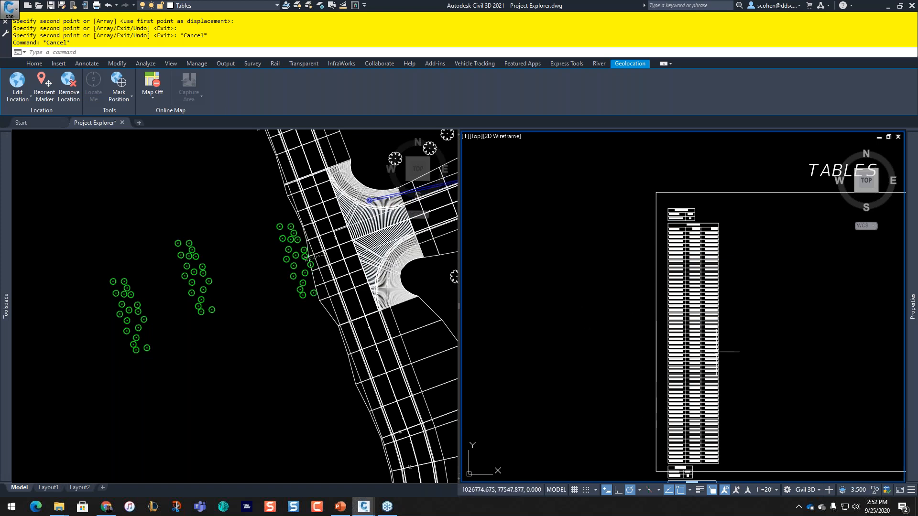
middle_click_drag(728, 303, 588, 254)
mouse_move(579, 238)
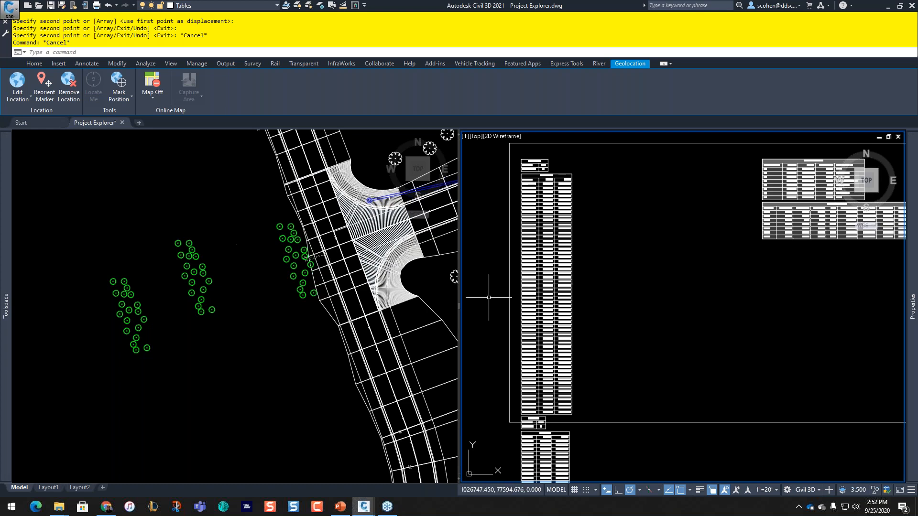
left_click(627, 294)
left_click(622, 299)
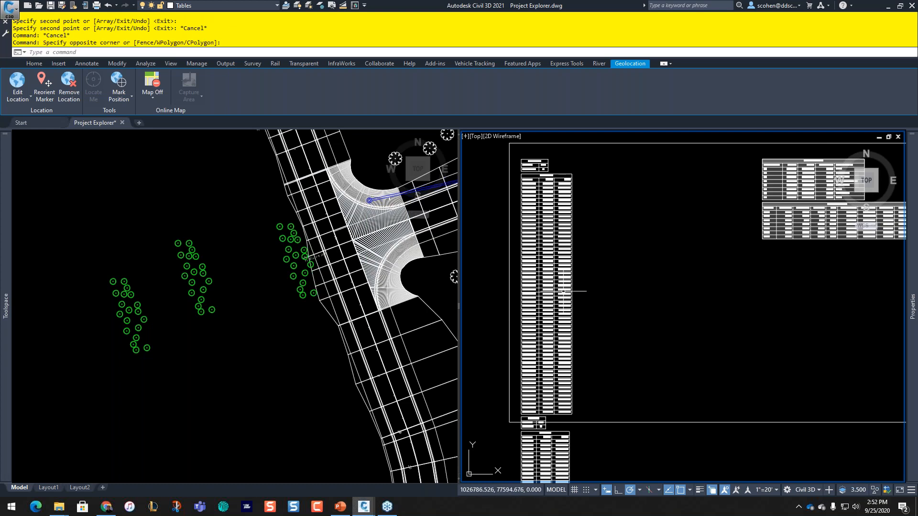
left_click(564, 291)
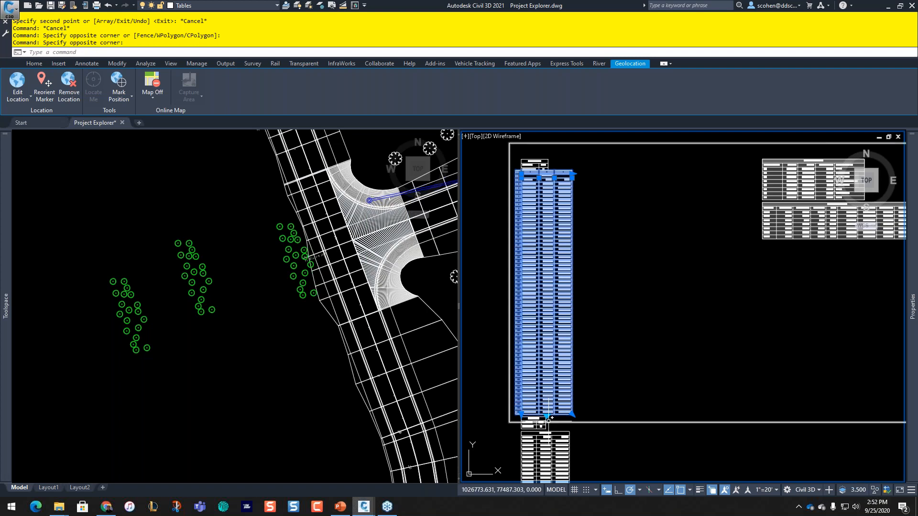
Step: Break the juniper table into side-by-side sections that repeat the column headings, then clear the selection
left_click(546, 415)
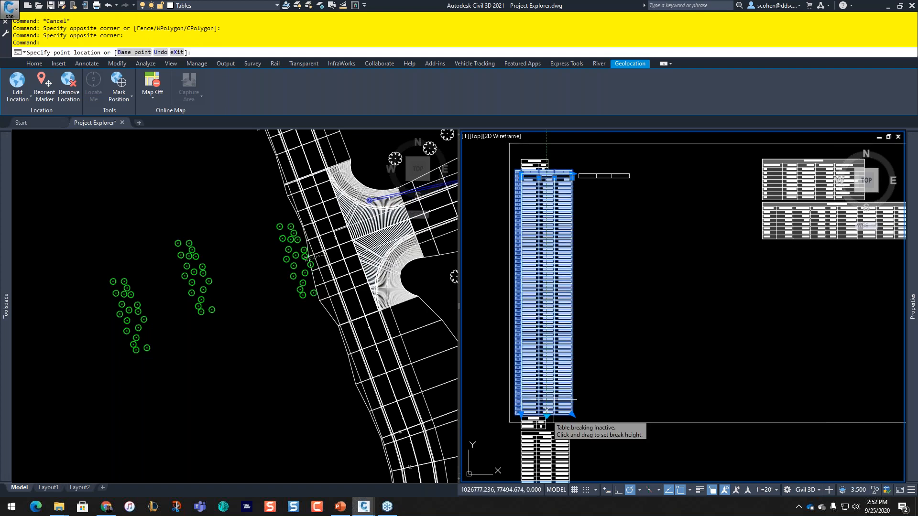
left_click(699, 260)
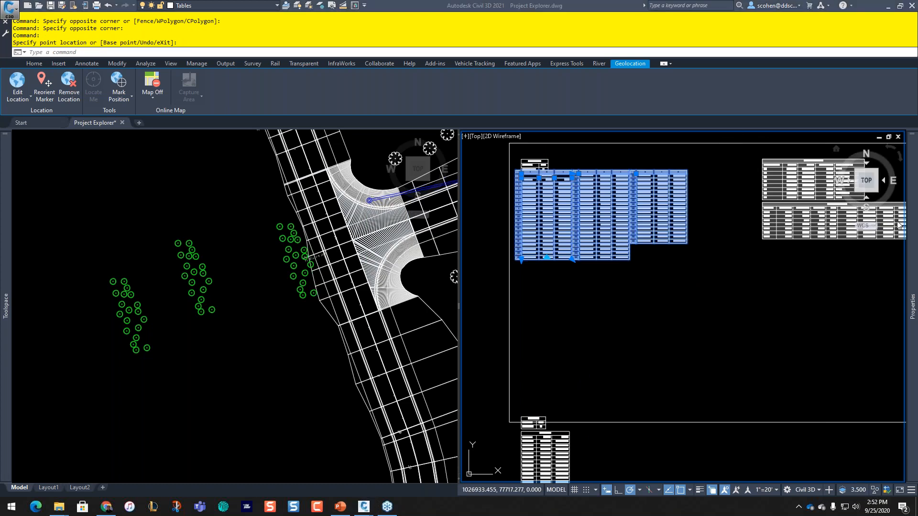
mouse_move(912, 306)
left_click(805, 390)
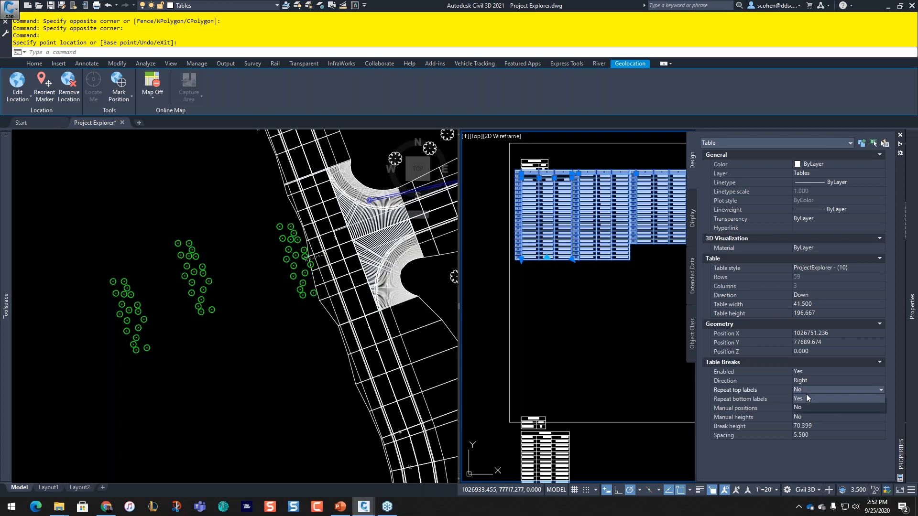
left_click(807, 398)
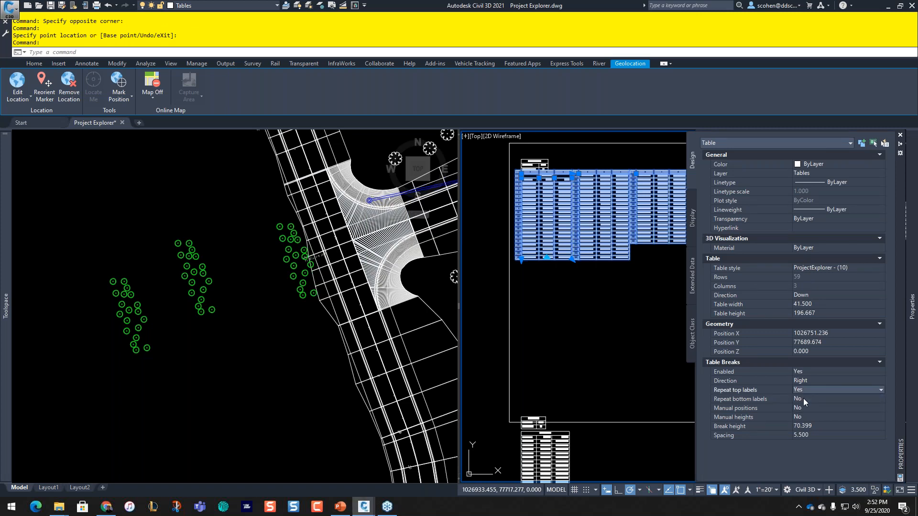
scroll(615, 211, "up", 7)
scroll(615, 210, "down", 7)
key("Escape")
key("Escape")
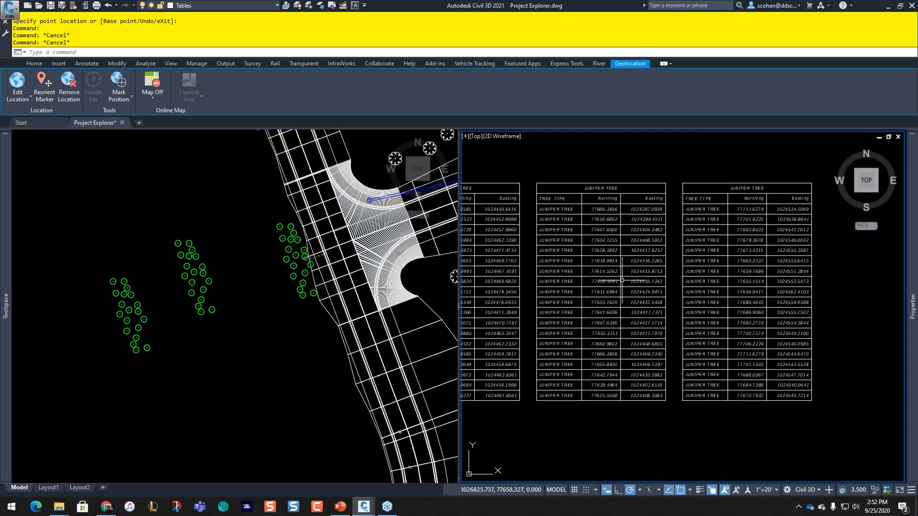
left_click(175, 243)
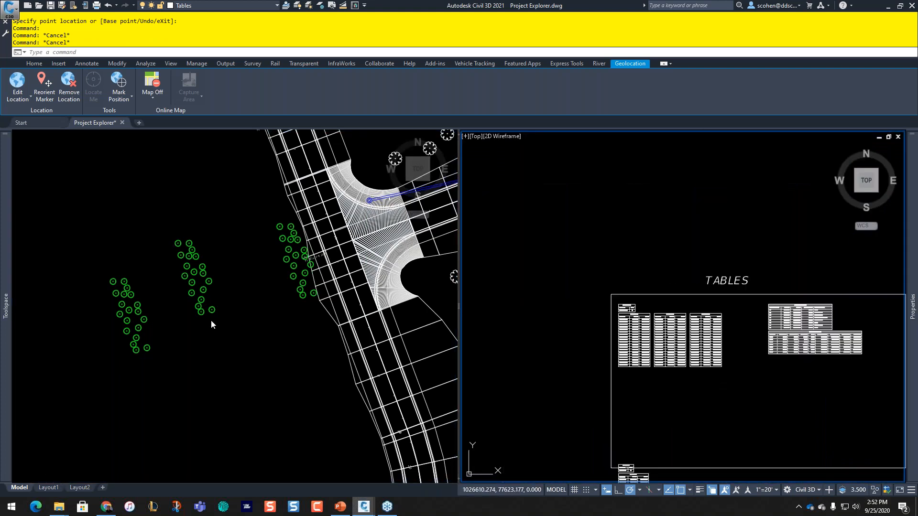
Step: Erase the two left groups of copied trees and bring Project Explorer back into view
left_click(213, 267)
left_click(225, 204)
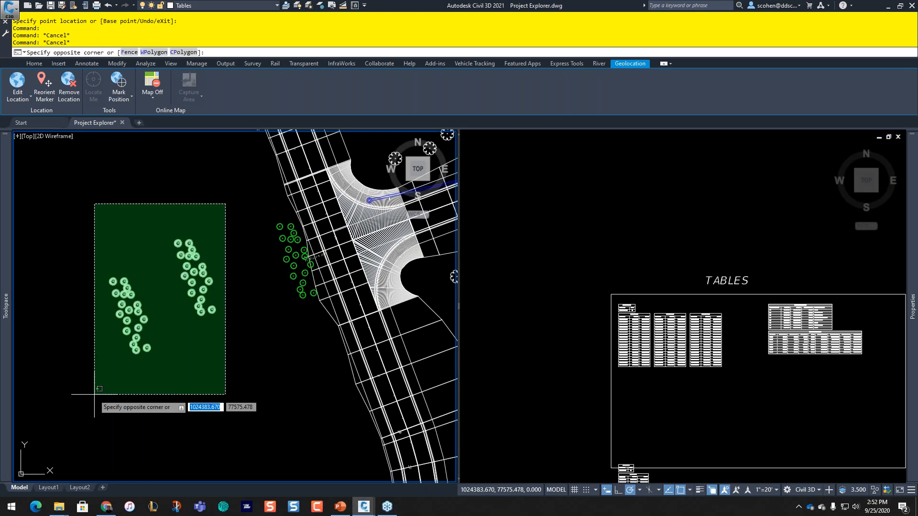
left_click(94, 394)
key("Delete")
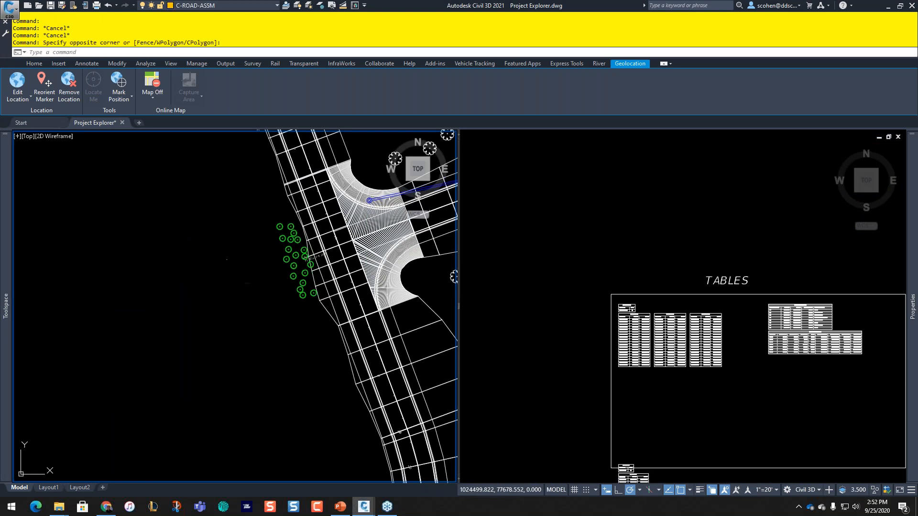
left_click(568, 307)
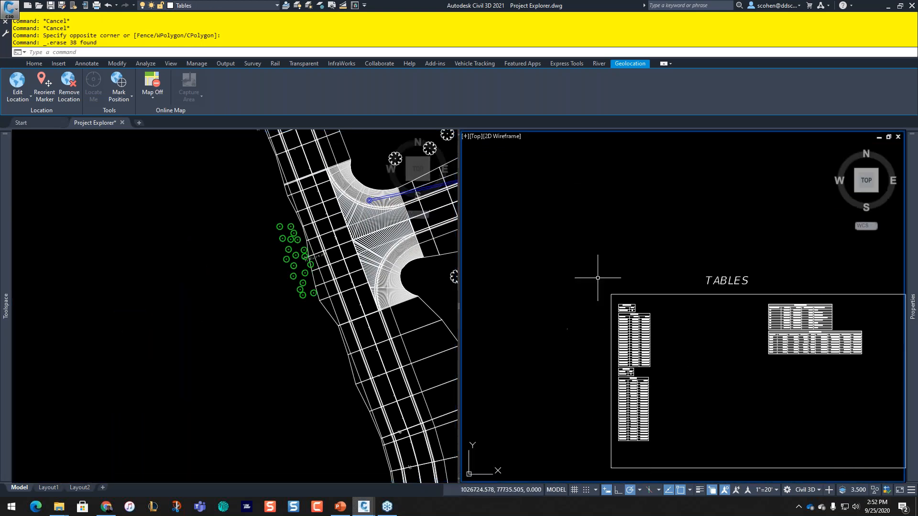
left_click(551, 248)
left_click_drag(0, 120, 390, 128)
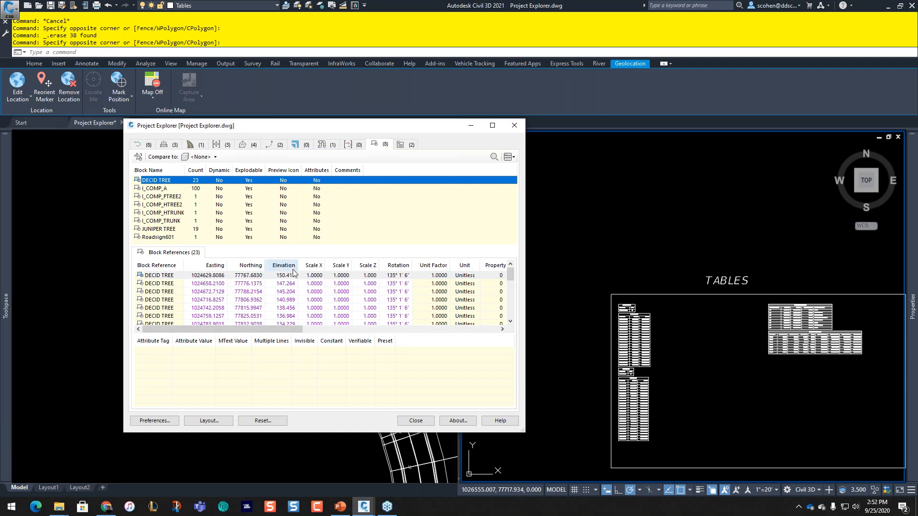
Step: Open the TREES object set's properties and edit its layout style
left_click(406, 145)
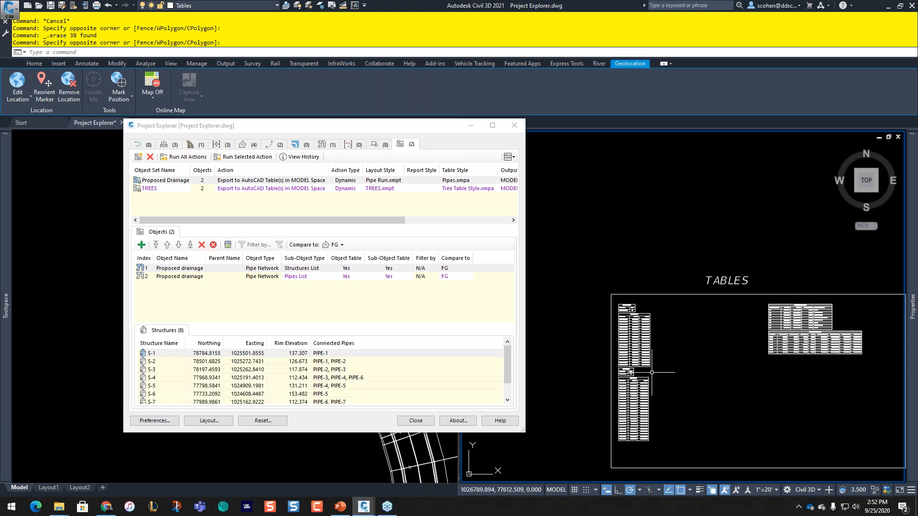
scroll(636, 354, "up", 6)
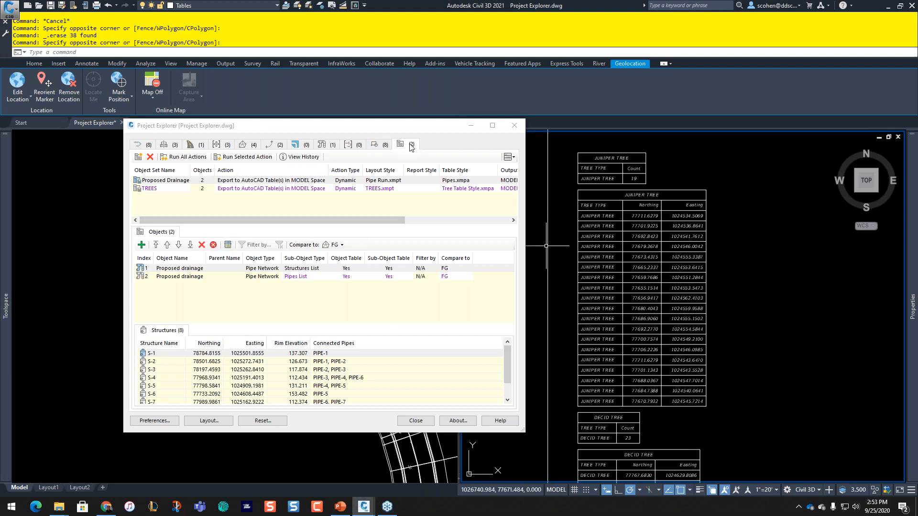
right_click(158, 189)
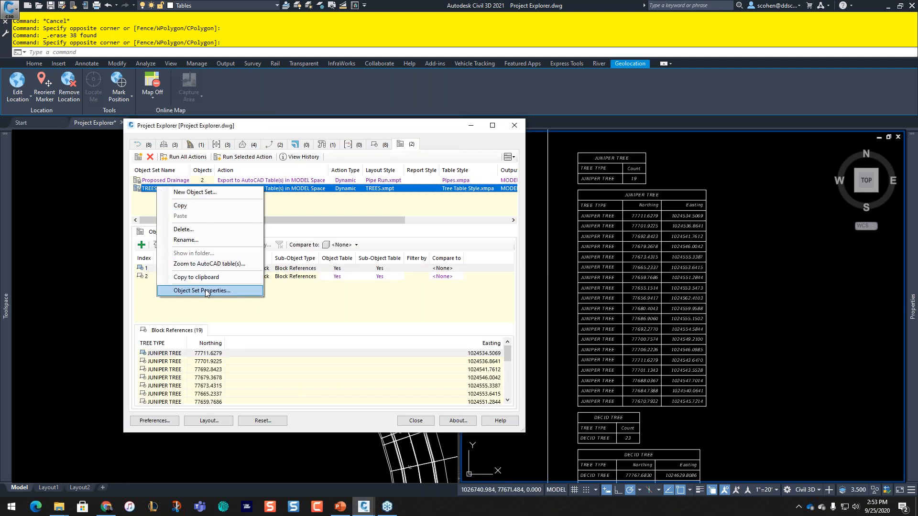
left_click(205, 291)
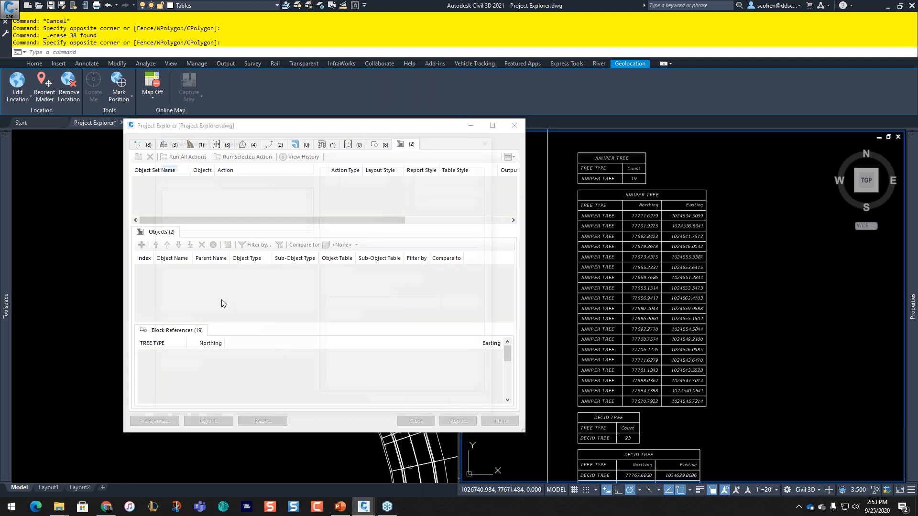
left_click(169, 369)
Step: Add the Elevation column to the block references layout and save the TREES style
left_click(397, 180)
left_click(242, 203)
left_click(205, 216)
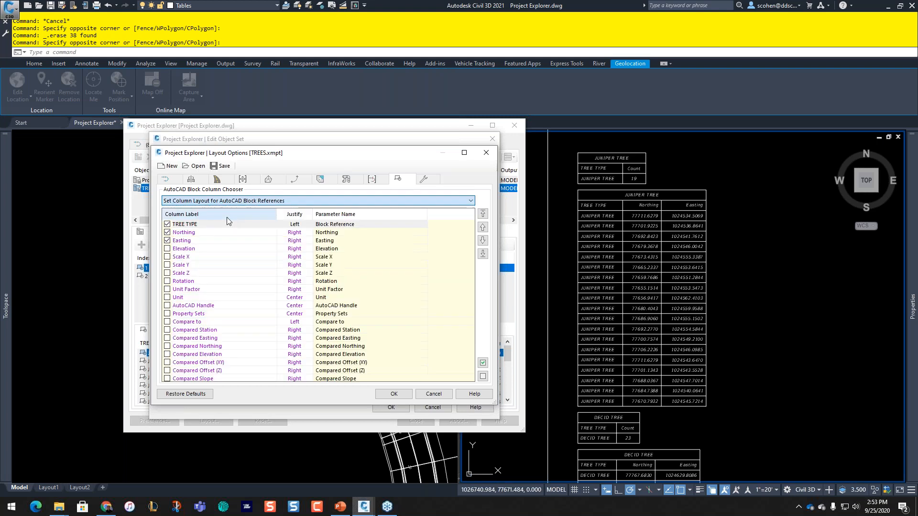
left_click(167, 249)
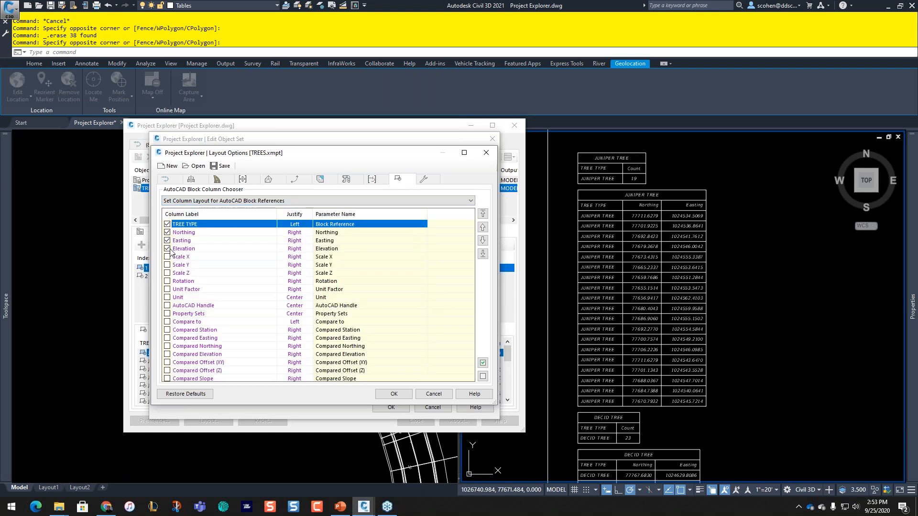
left_click(395, 394)
left_click(288, 302)
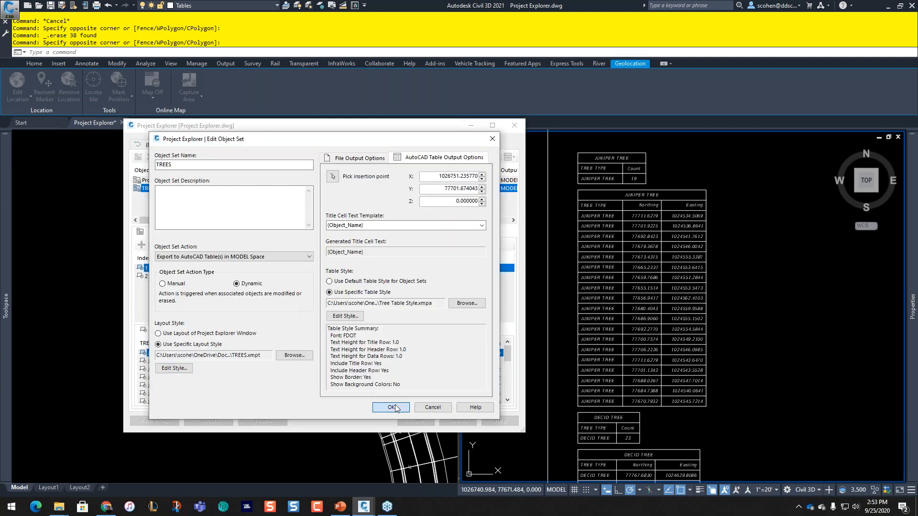
left_click(395, 408)
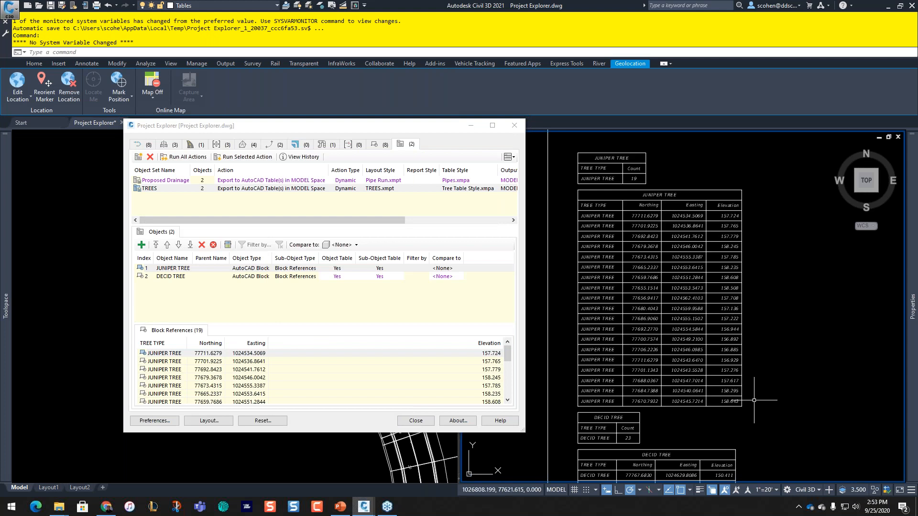
Step: Pan from the DECID TREE tables to the PROPOSED DRAINAGE tables, moving Project Explorer aside
middle_click_drag(755, 401, 739, 119)
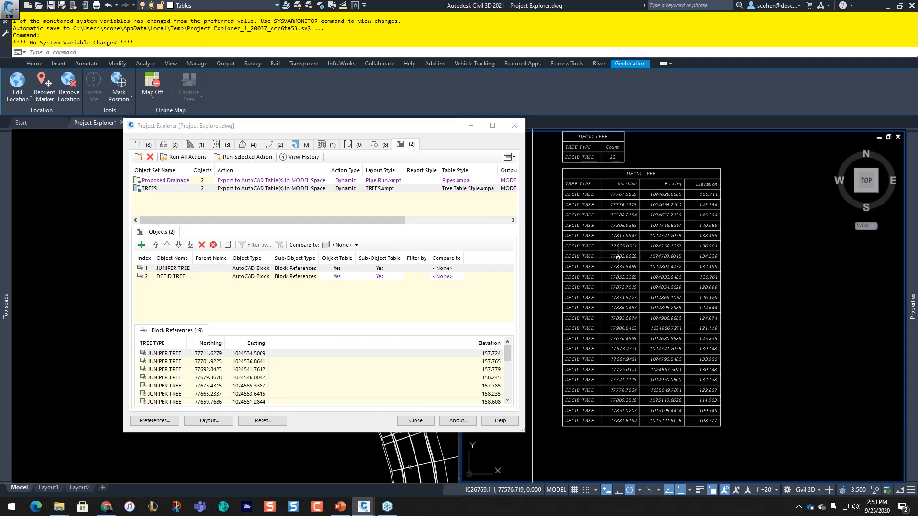
scroll(697, 211, "down", 2)
mouse_move(775, 246)
middle_mouse_down()
mouse_move(701, 311)
mouse_move(666, 325)
middle_mouse_up()
mouse_move(795, 210)
middle_mouse_down()
mouse_move(716, 307)
mouse_move(597, 367)
middle_mouse_up()
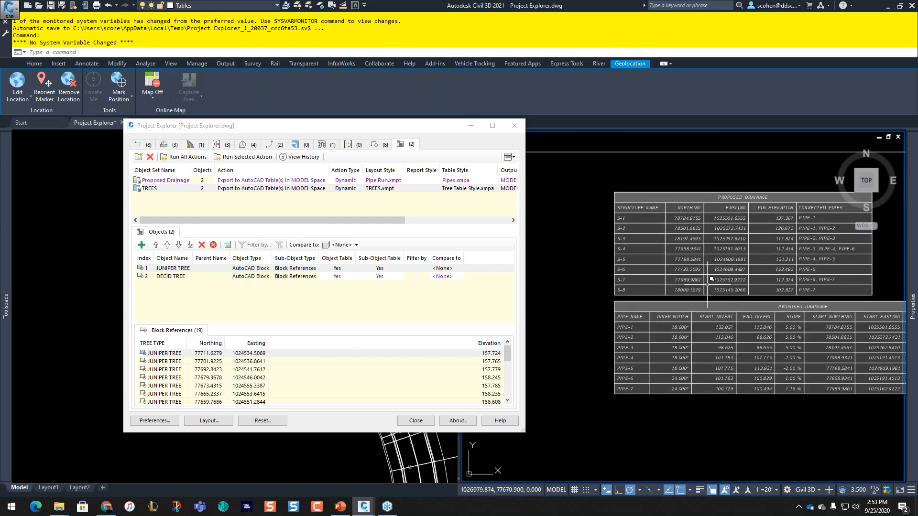
scroll(718, 281, "up", 5)
middle_click_drag(692, 276, 580, 269)
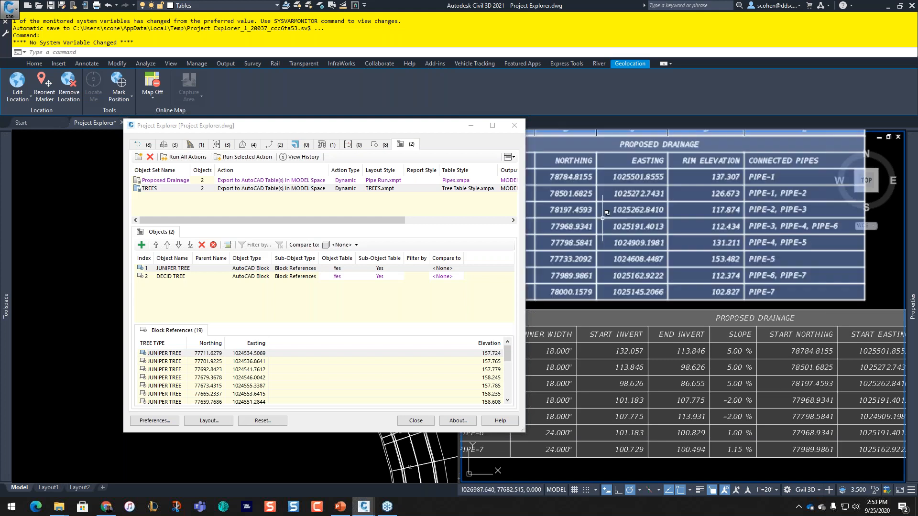
left_click_drag(415, 134, 140, 154)
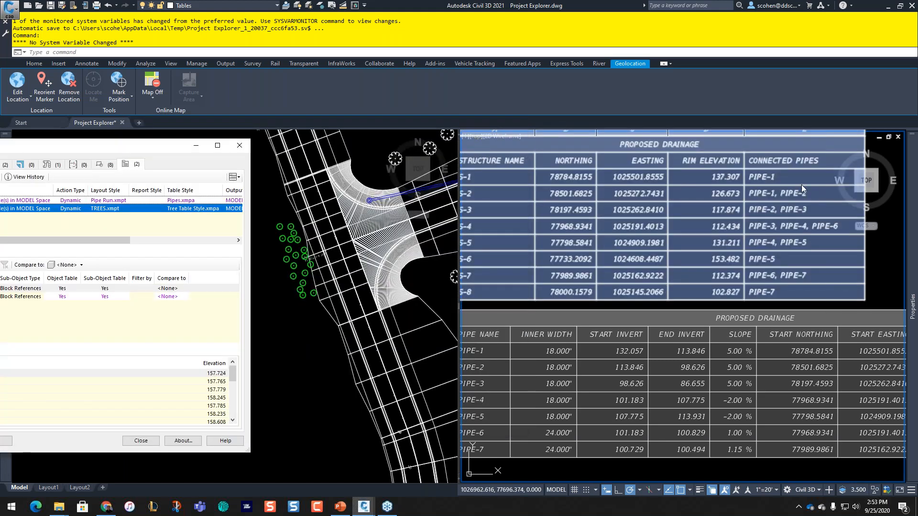
left_click(785, 290)
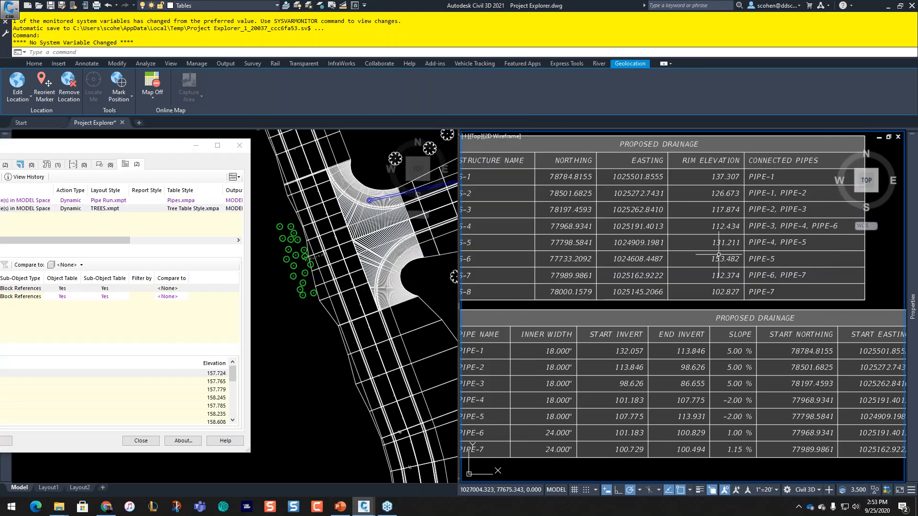
Step: Frame the drainage structure and pipe tables and select the pipe table to inspect its updated columns
middle_click_drag(507, 143, 564, 245)
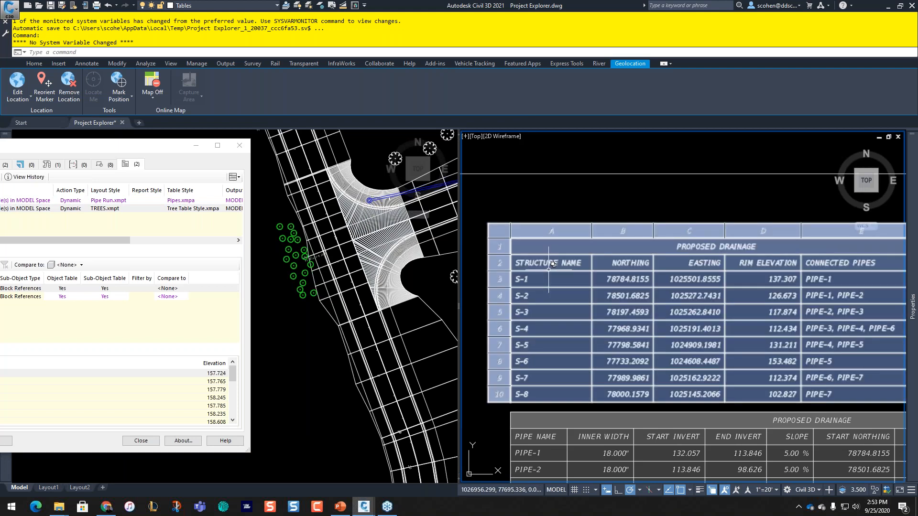
middle_click_drag(781, 216, 738, 194)
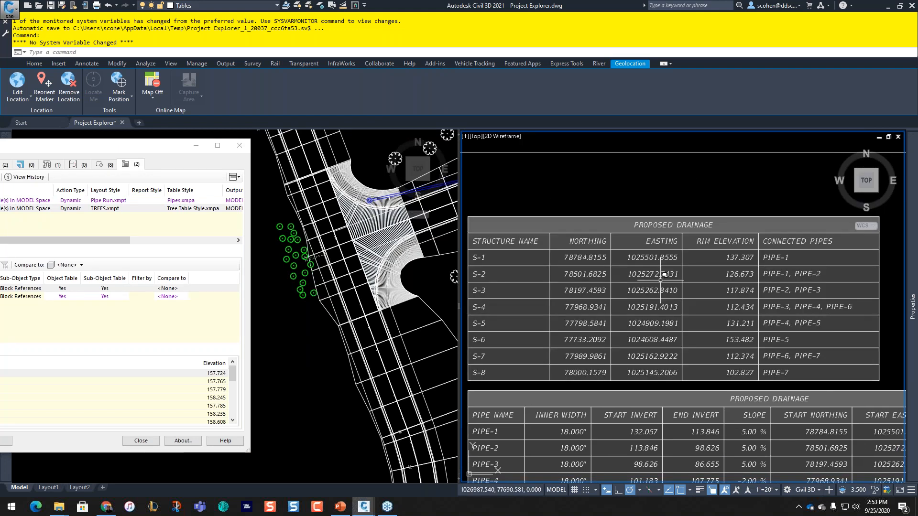
middle_click_drag(660, 281, 710, 139)
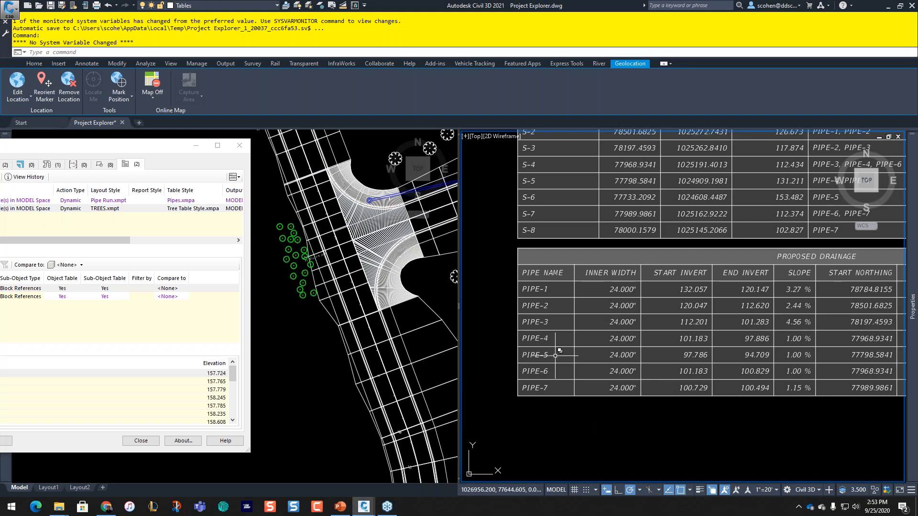
middle_click_drag(666, 424, 573, 354)
middle_click_drag(713, 388, 662, 373)
middle_click_drag(733, 373, 631, 368)
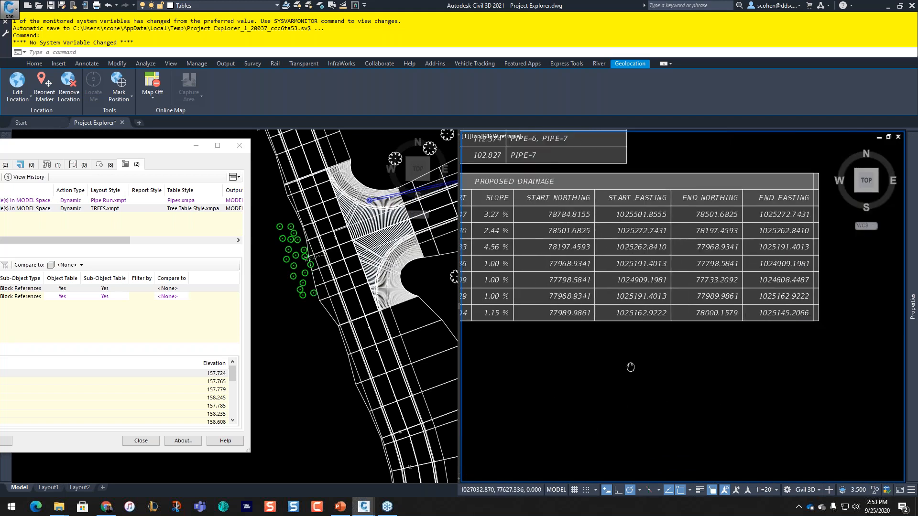
left_click(729, 288)
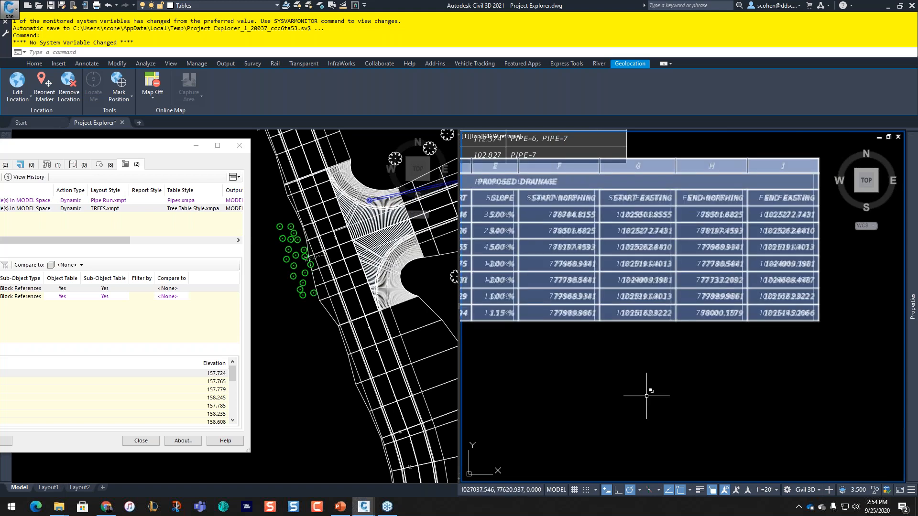
scroll(568, 381, "down", 2)
middle_click_drag(572, 377, 677, 372)
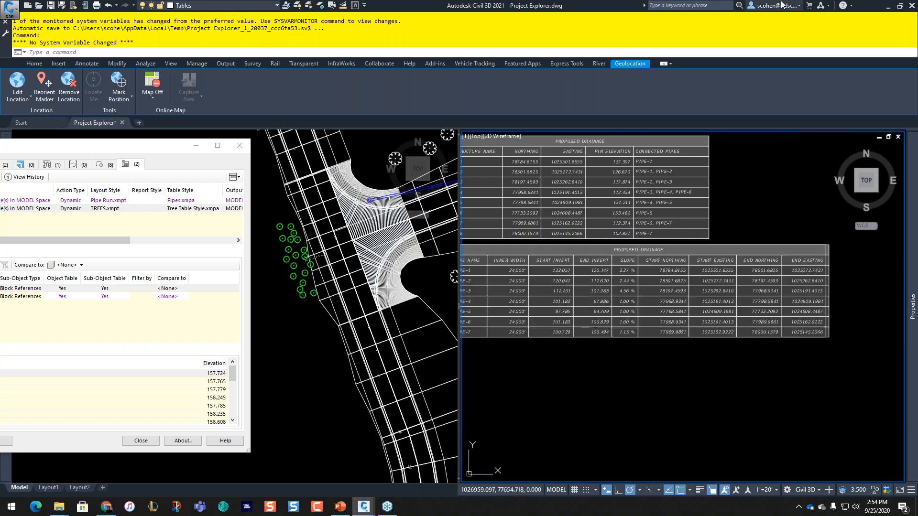
Step: Switch to PowerPoint, swap Presenter View for the full-screen slide show, and advance the slides
left_click(886, 9)
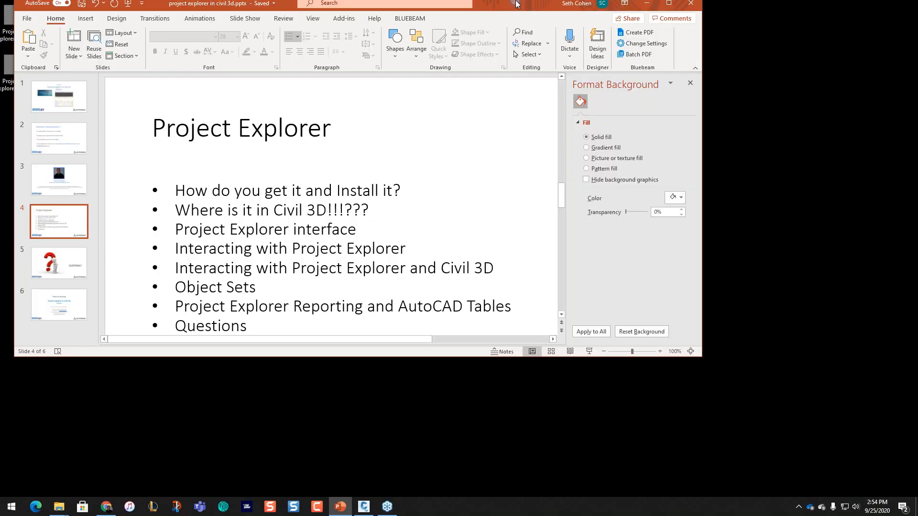
left_click_drag(517, 2, 659, 0)
left_click(151, 20)
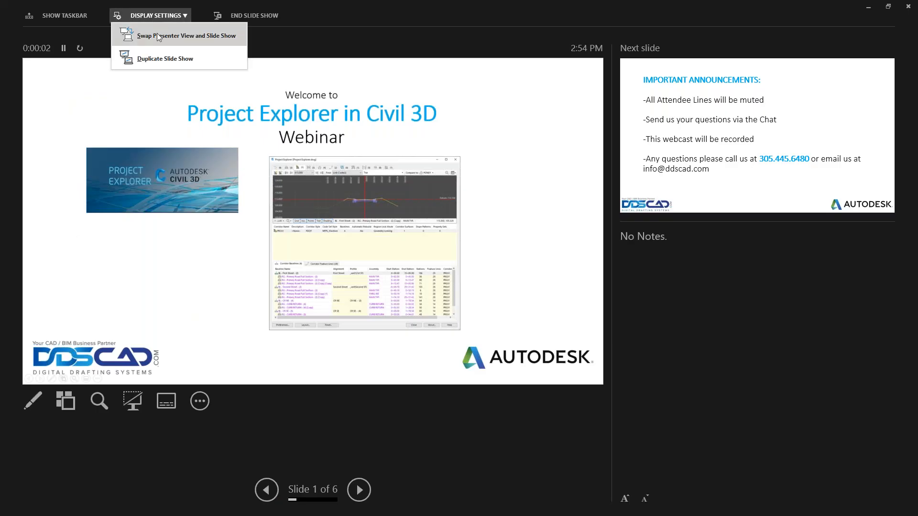
left_click(165, 35)
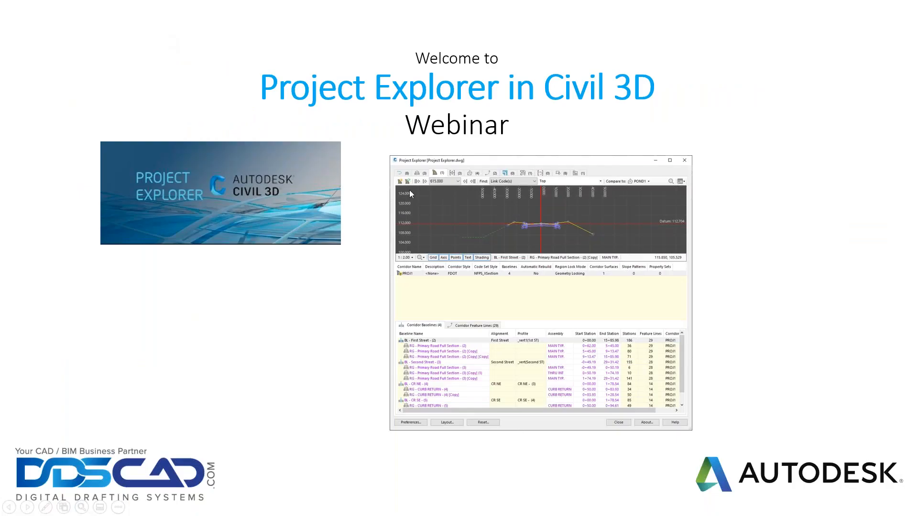
key("Right")
key("Right")
key("Right")
key("Right")
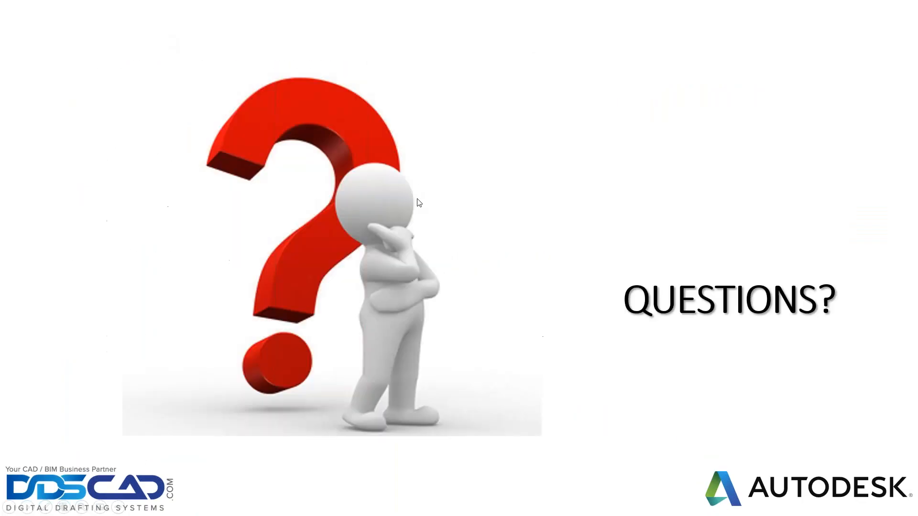